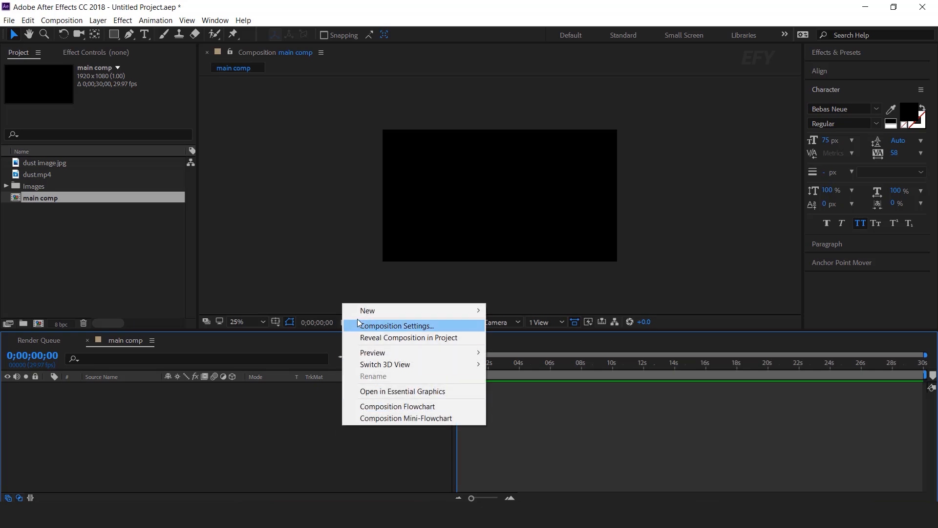
Create a black 1920 x 1080 solid named BG in the main comp.
{"action": "left_click", "coordinate": [521, 335]}
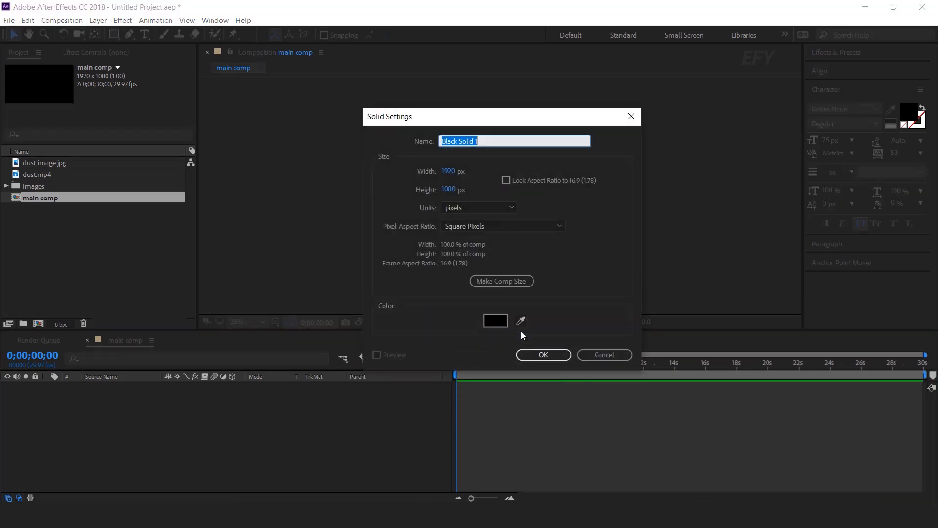
{"action": "type", "text": "BG"}
{"action": "left_click", "coordinate": [547, 355]}
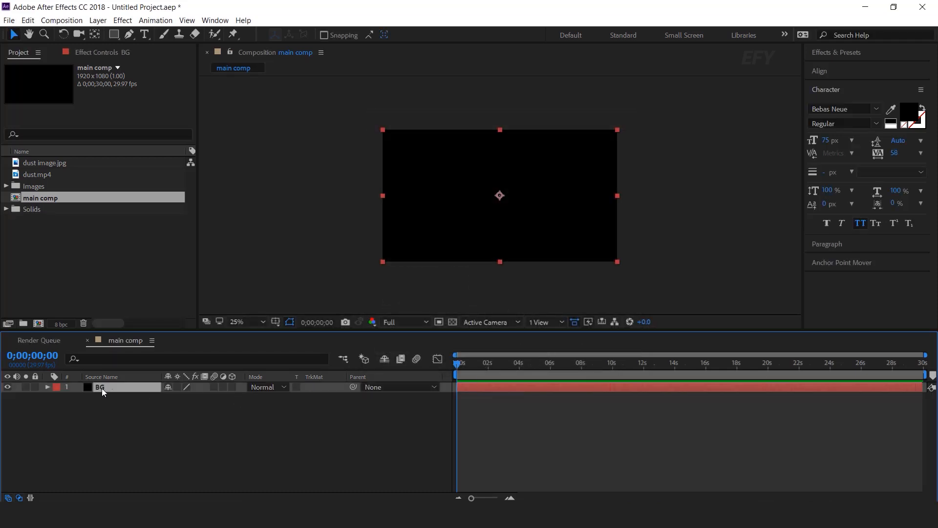
Apply the Gradient Ramp effect to the BG layer.
{"action": "key", "text": "ctrl+space"}
{"action": "type", "text": "gr"}
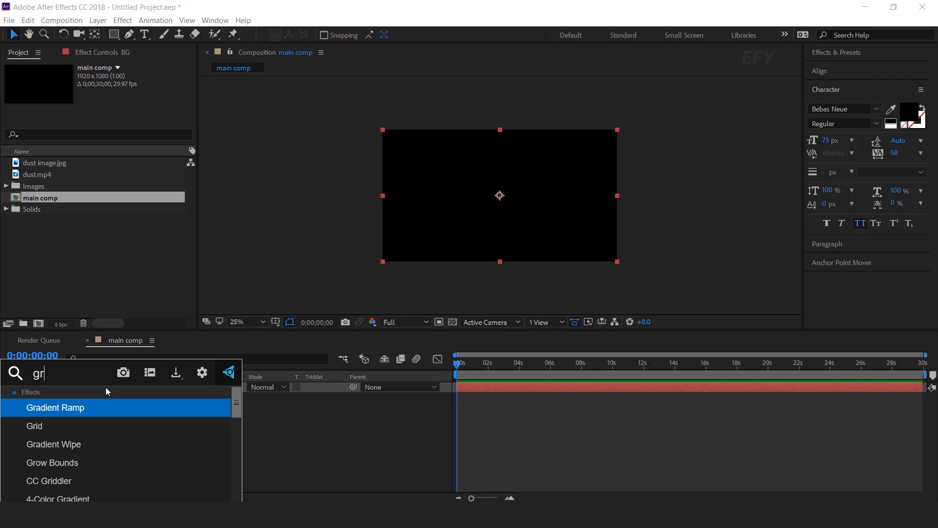
{"action": "type", "text": "a"}
{"action": "key", "text": "Return"}
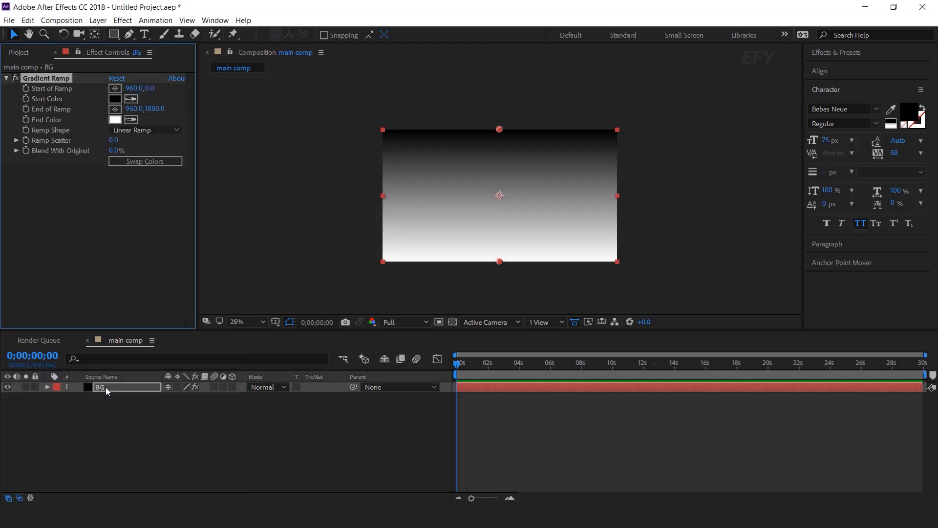
Swap the ramp colors and make it a Radial Ramp running from the frame's center (about 968, 548) to about 2284, 560.
{"action": "left_click", "coordinate": [130, 164]}
{"action": "left_click", "coordinate": [144, 130]}
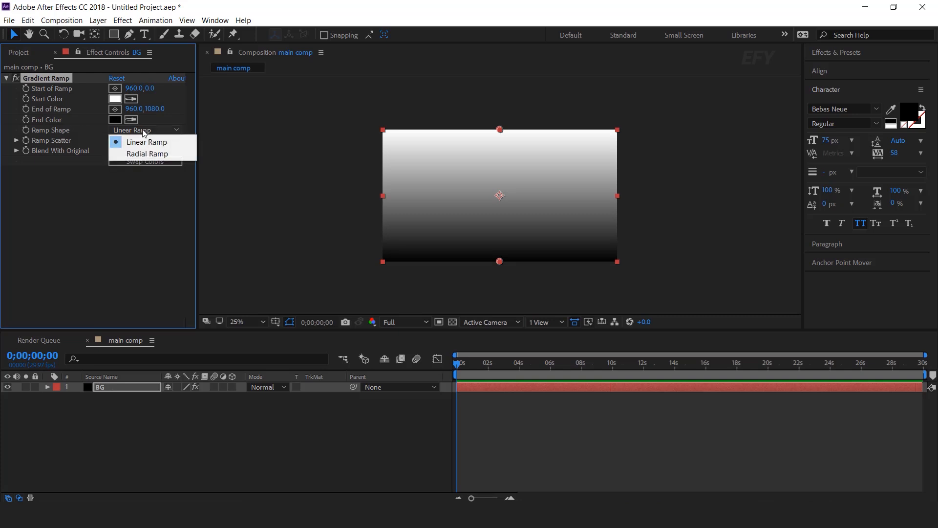
{"action": "left_click", "coordinate": [154, 154]}
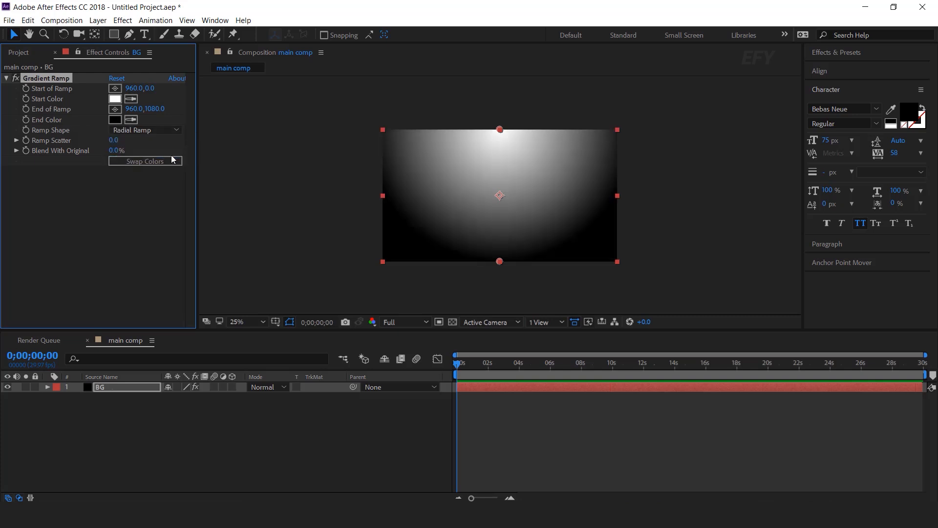
{"action": "left_click_drag", "start_coordinate": [500, 130], "coordinate": [501, 197]}
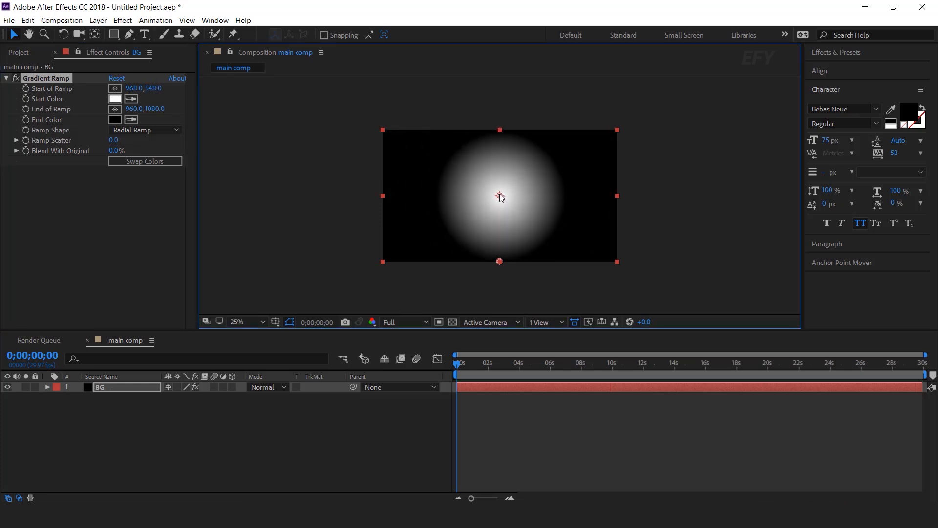
{"action": "left_click_drag", "start_coordinate": [499, 262], "coordinate": [661, 198]}
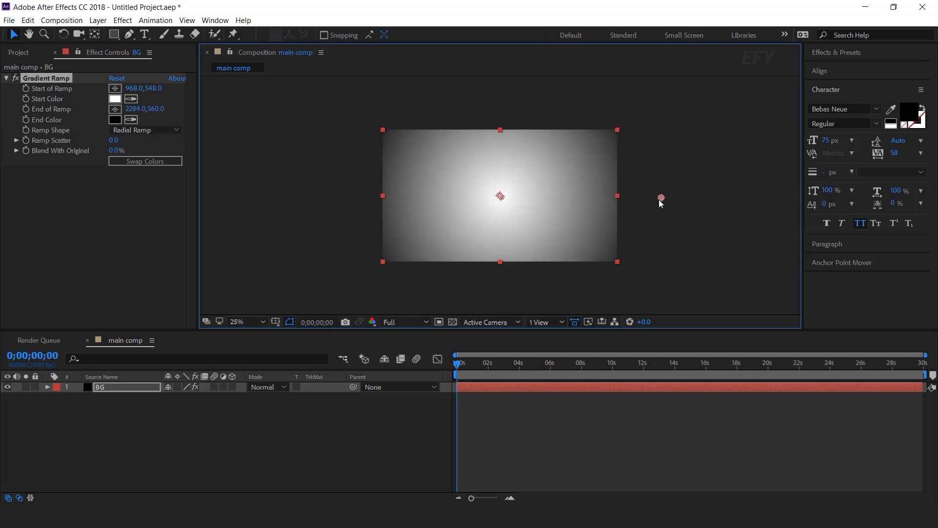
Set the gradient's start color to dark red 2D0000.
{"action": "left_click", "coordinate": [116, 99]}
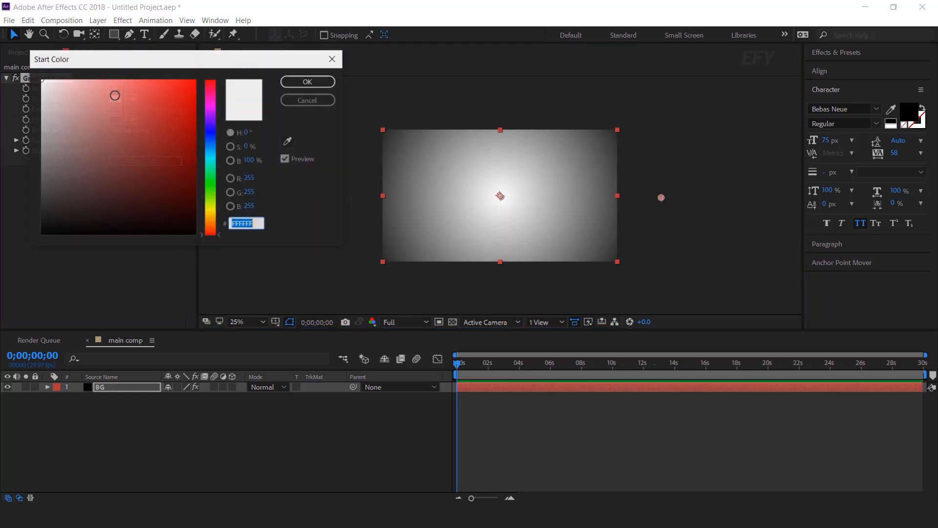
{"action": "left_click_drag", "start_coordinate": [180, 188], "coordinate": [197, 207]}
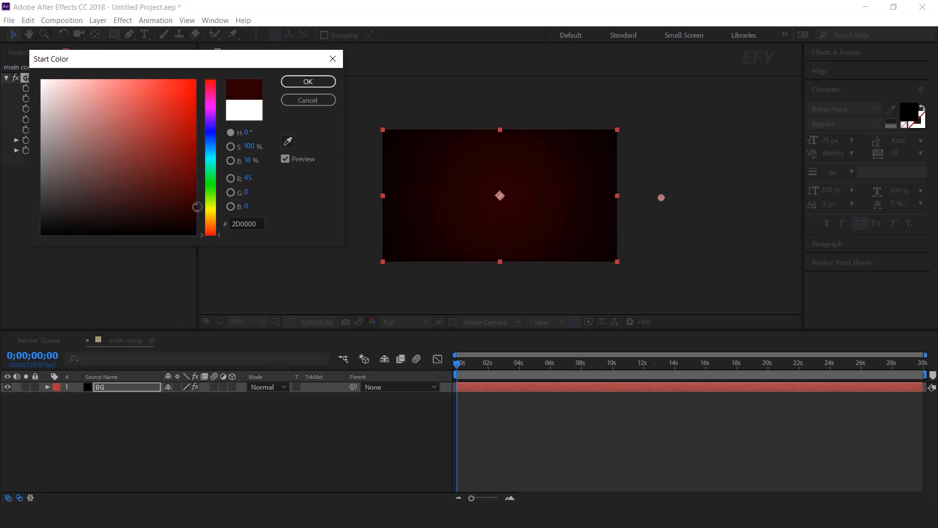
{"action": "left_click", "coordinate": [308, 82]}
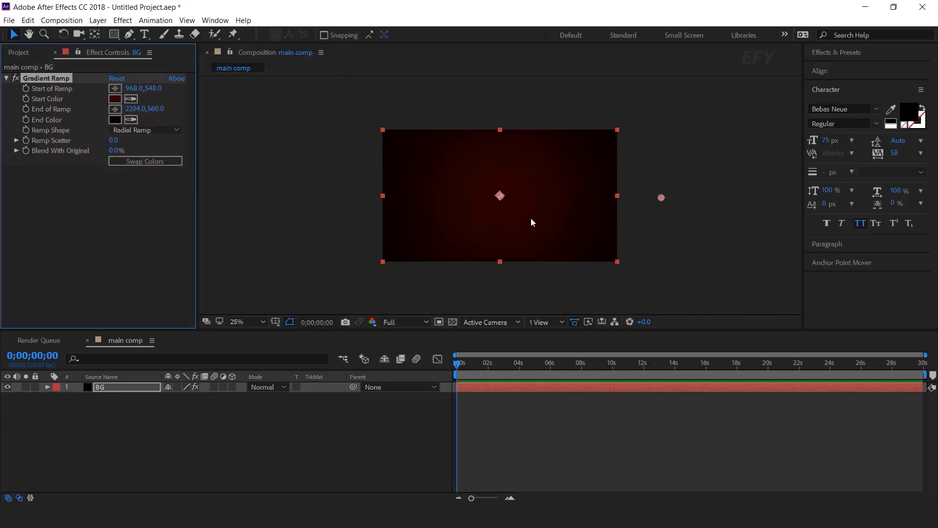
{"action": "left_click", "coordinate": [301, 417]}
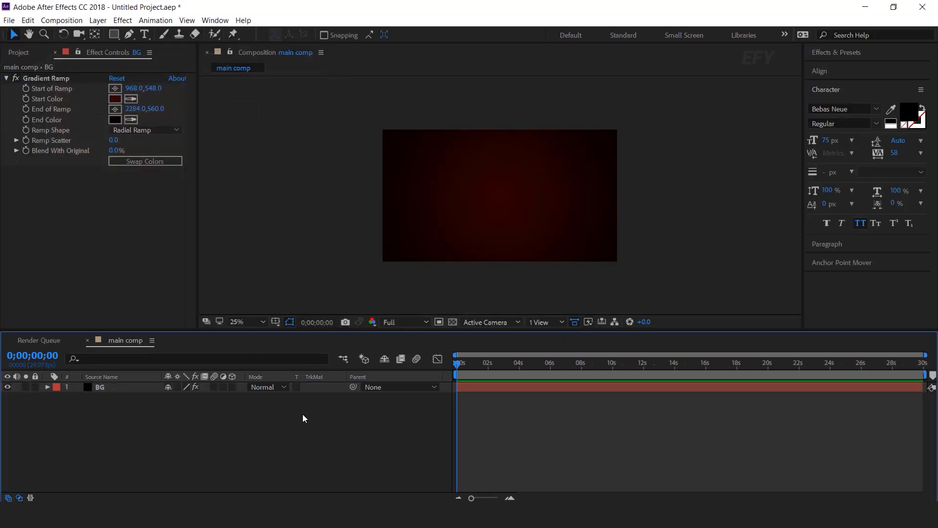
Add dust image.jpg above the BG layer as a 3D layer and scale it up to cover the whole frame.
{"action": "left_click", "coordinate": [13, 56]}
{"action": "left_click", "coordinate": [54, 165]}
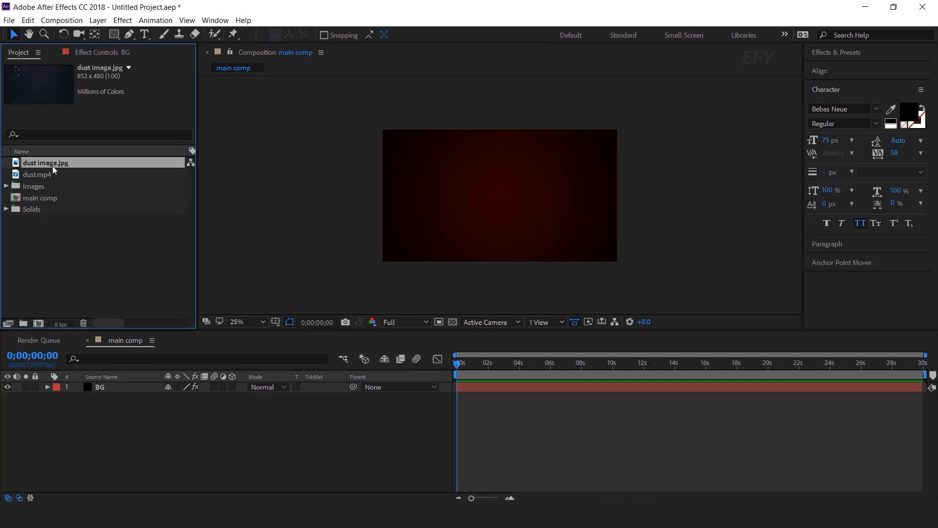
{"action": "mouse_move", "coordinate": [52, 166]}
{"action": "left_mouse_down"}
{"action": "mouse_move", "coordinate": [107, 254]}
{"action": "mouse_move", "coordinate": [131, 386]}
{"action": "left_mouse_up"}
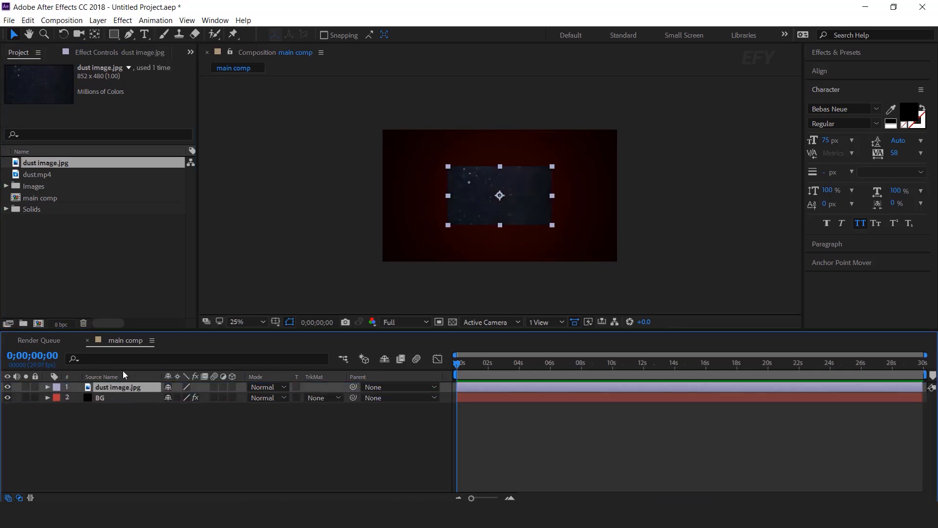
{"action": "left_click", "coordinate": [233, 387]}
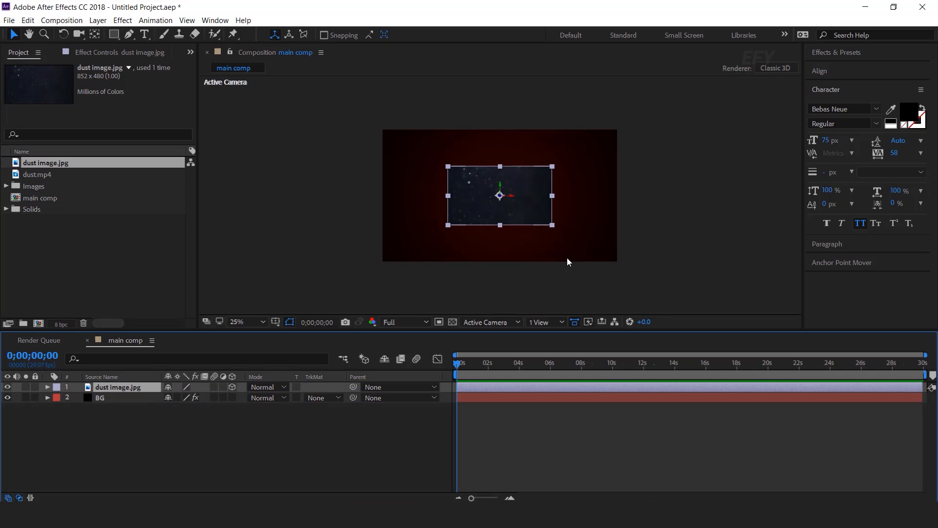
{"action": "left_click_drag", "start_coordinate": [557, 195], "coordinate": [621, 201]}
Set the dust image layer's blending mode to Screen and its opacity to 30%.
{"action": "left_click", "coordinate": [125, 388]}
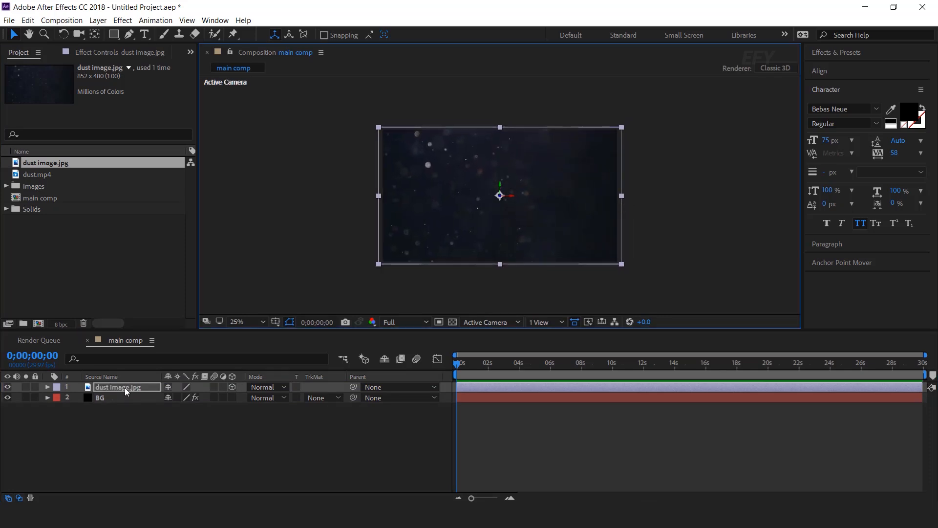
{"action": "left_click", "coordinate": [266, 388]}
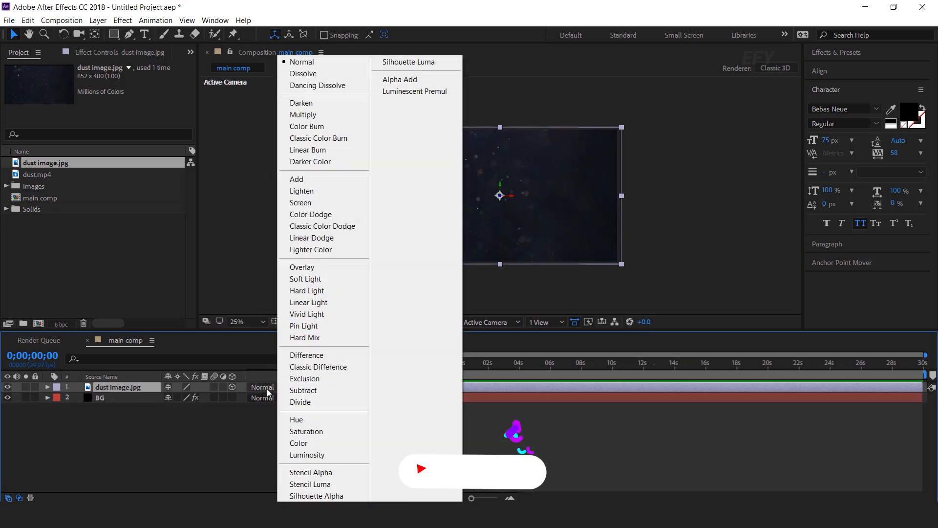
{"action": "left_click", "coordinate": [312, 204]}
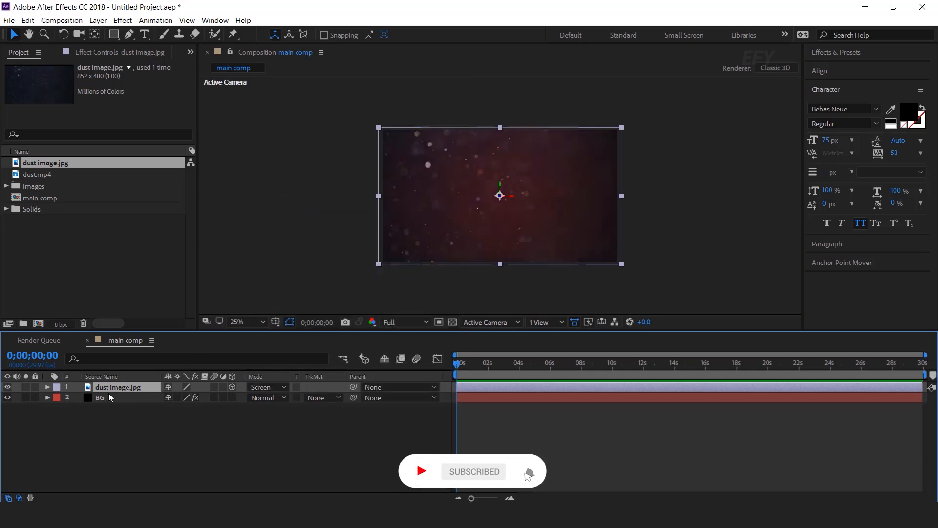
{"action": "key", "text": "t"}
{"action": "left_click", "coordinate": [173, 397]}
{"action": "type", "text": "30"}
{"action": "key", "text": "Return"}
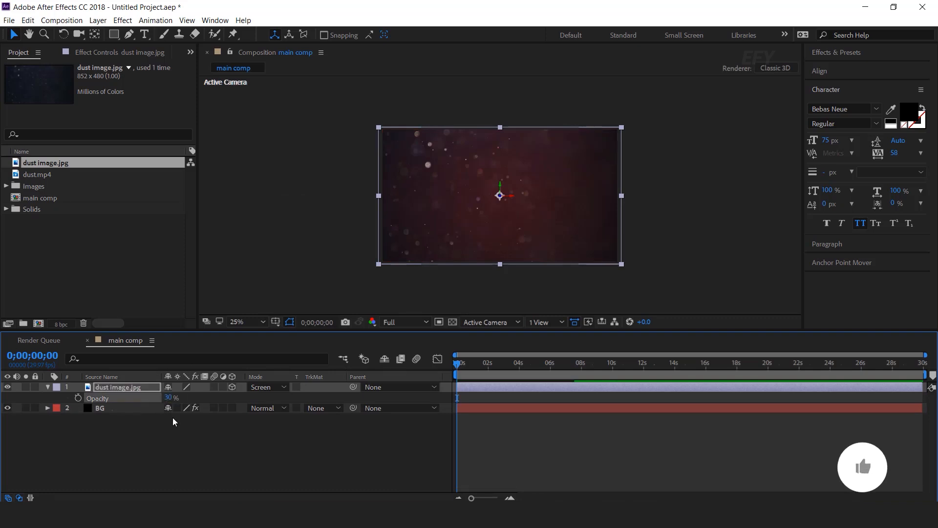
{"action": "left_click", "coordinate": [200, 459]}
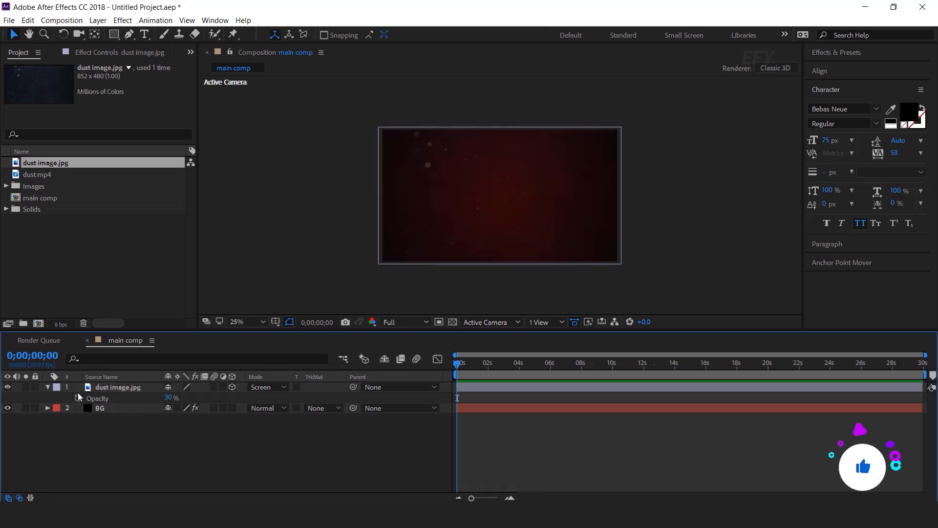
{"action": "left_click", "coordinate": [47, 387]}
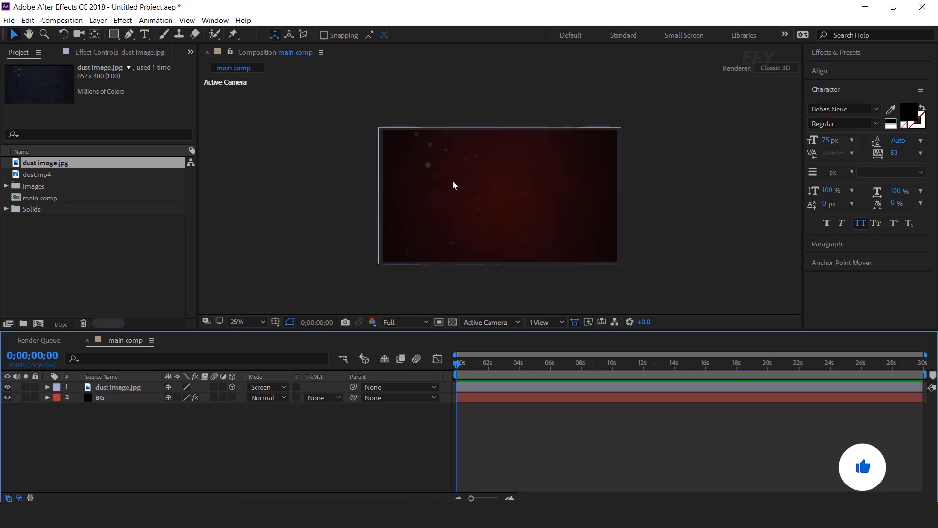
Create a 1920 x 1080, 30-second composition named image placeholder 1.
{"action": "left_click", "coordinate": [83, 268]}
{"action": "left_click", "coordinate": [38, 324]}
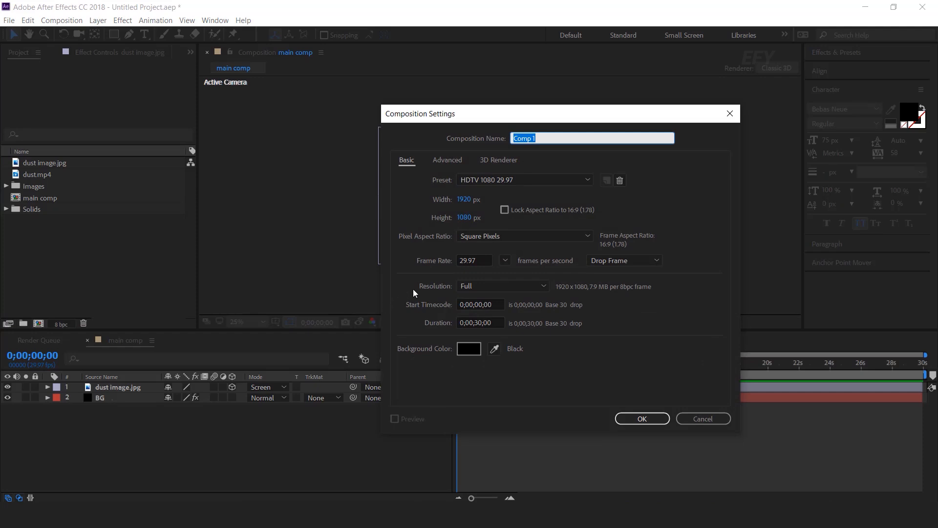
{"action": "type", "text": "Image placeholder 1"}
{"action": "key", "text": "Return"}
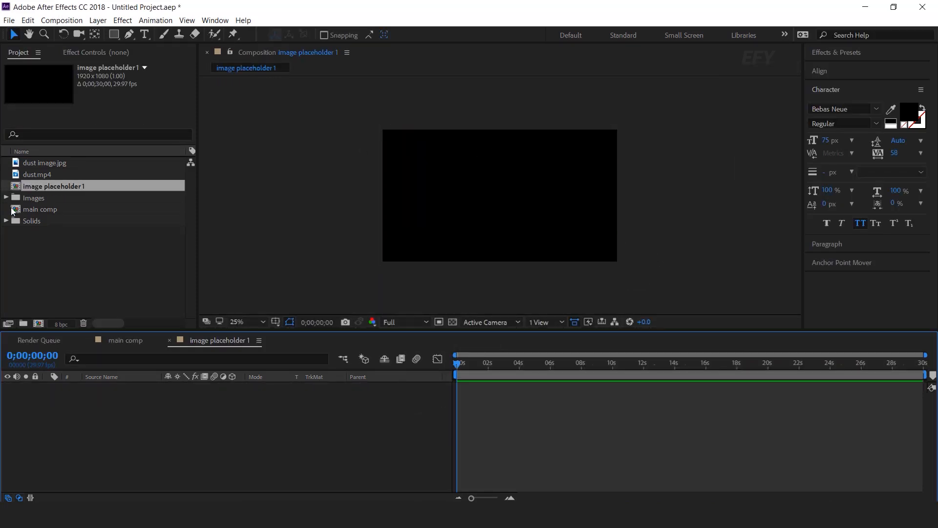
Place delicious-pizza.png from the Images folder in image placeholder 1 and scale it down to fit inside the frame.
{"action": "left_click", "coordinate": [40, 200]}
{"action": "left_click", "coordinate": [6, 197]}
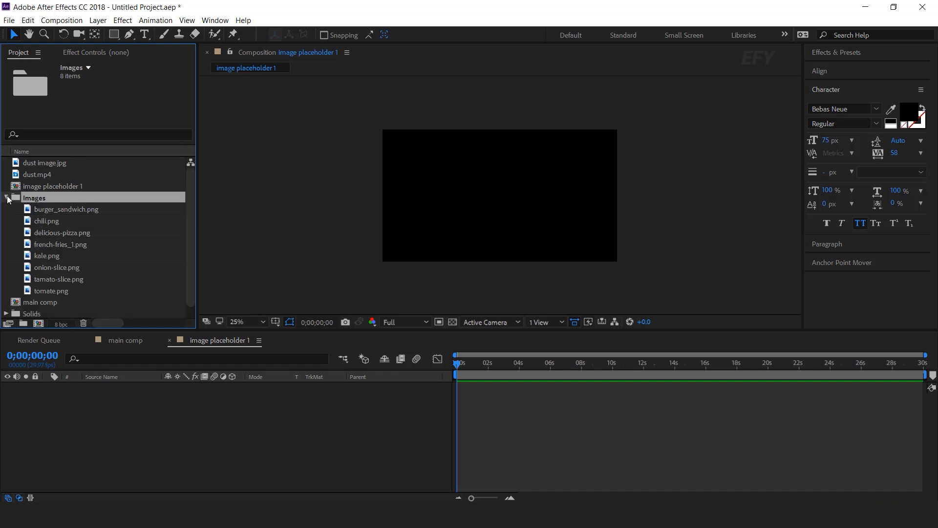
{"action": "left_click", "coordinate": [37, 234]}
{"action": "left_click_drag", "start_coordinate": [31, 234], "coordinate": [159, 401]}
{"action": "left_click_drag", "start_coordinate": [683, 196], "coordinate": [555, 202]}
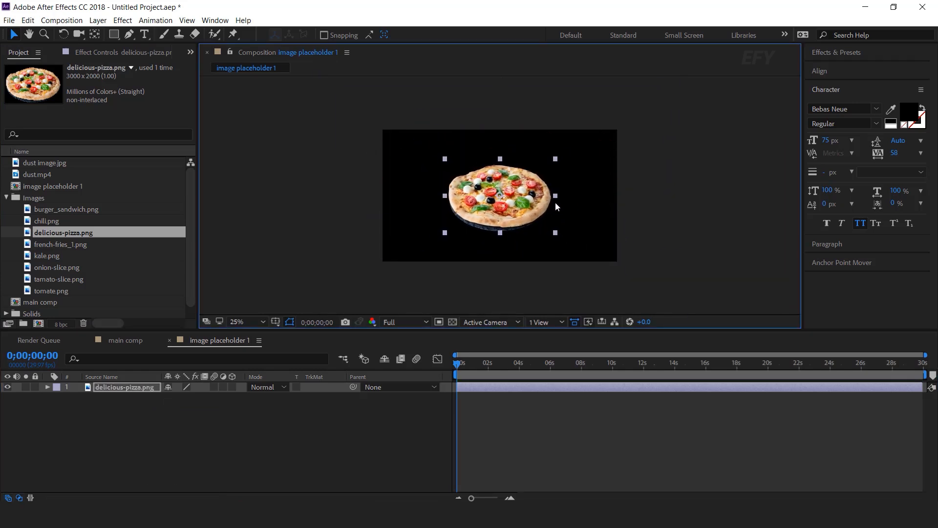
{"action": "left_click", "coordinate": [374, 436]}
{"action": "key", "text": "period"}
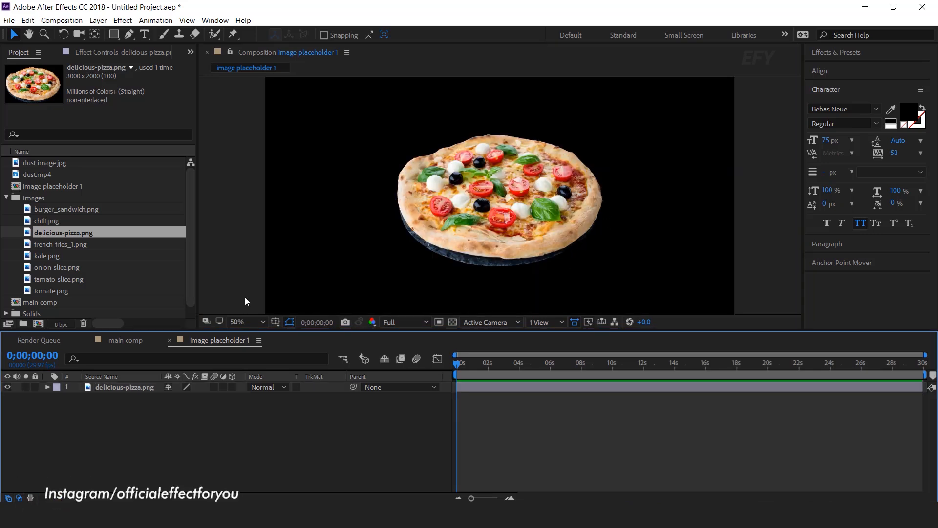
Add the image placeholder 1 composition above the dust image in the main comp as a 3D layer.
{"action": "left_click", "coordinate": [169, 340]}
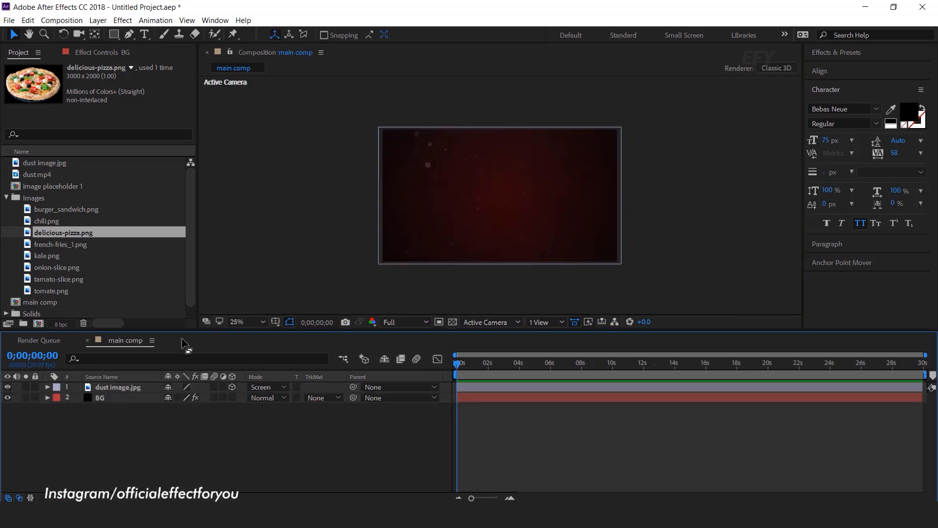
{"action": "left_click", "coordinate": [6, 197]}
{"action": "left_click", "coordinate": [57, 186]}
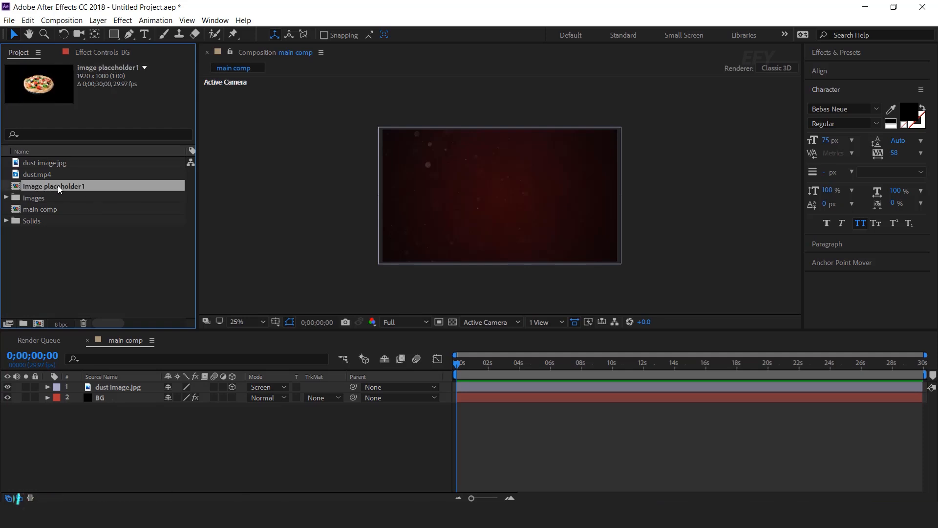
{"action": "left_click_drag", "start_coordinate": [15, 190], "coordinate": [134, 382]}
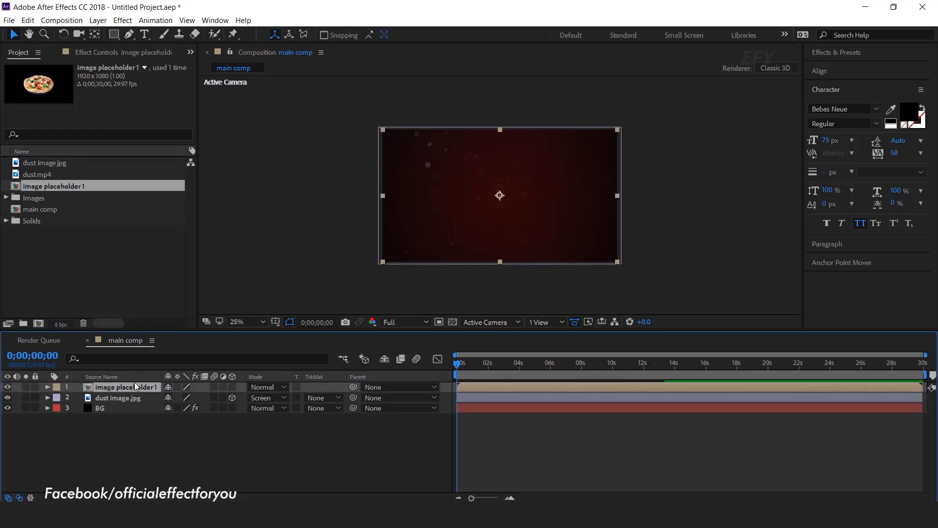
{"action": "left_click", "coordinate": [233, 389]}
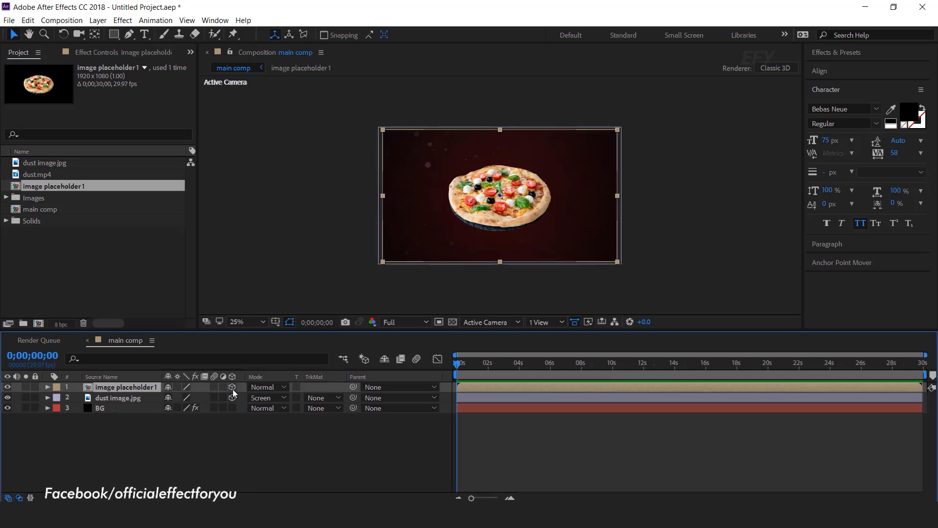
Add a two-node camera with the 35mm preset to the main comp.
{"action": "right_click", "coordinate": [380, 431]}
{"action": "mouse_move", "coordinate": [417, 309]}
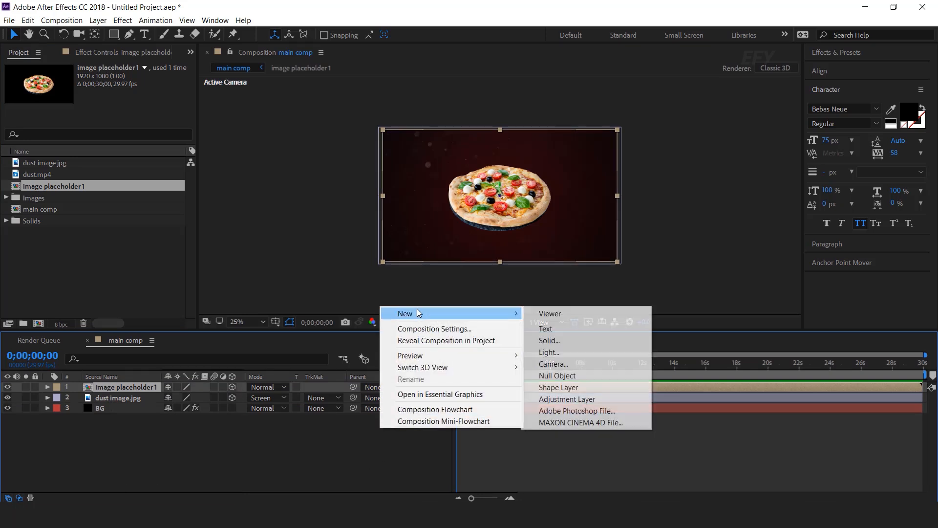
{"action": "left_click", "coordinate": [558, 364]}
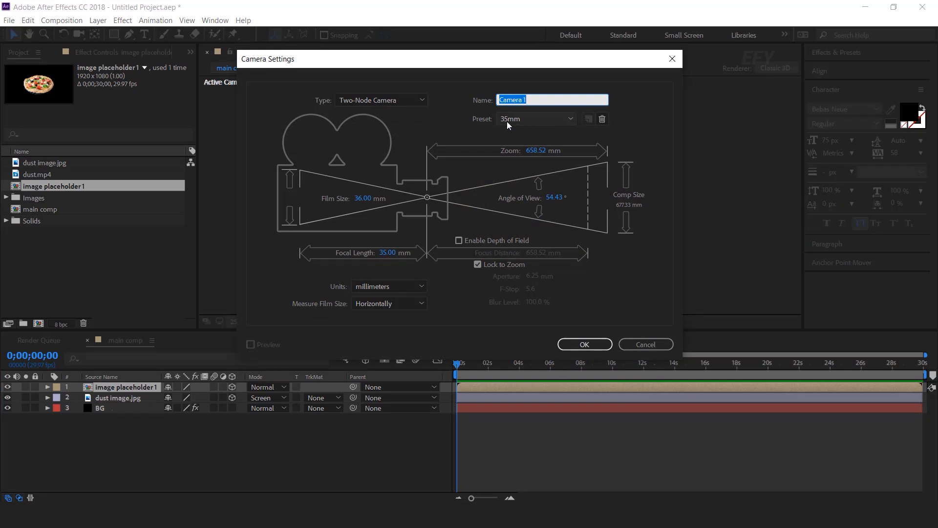
{"action": "left_click", "coordinate": [585, 344]}
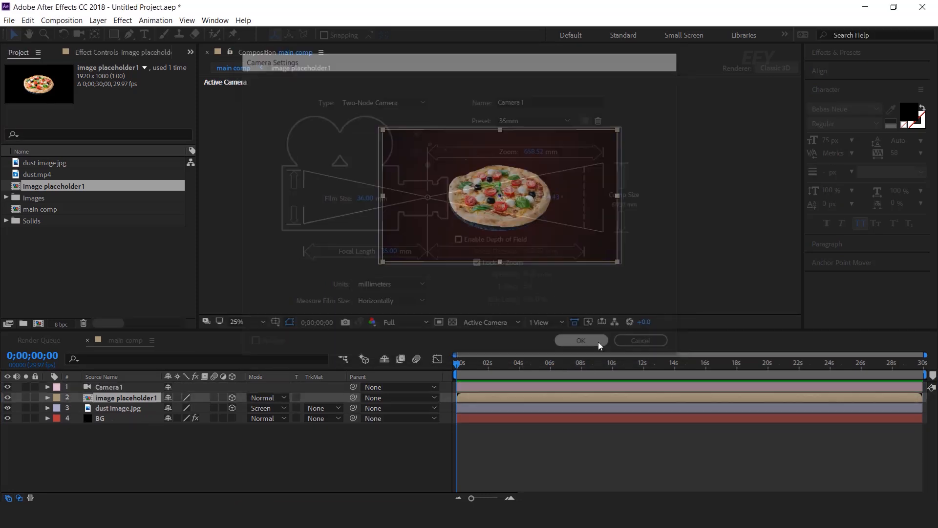
Add a null object to the main comp as a 3D layer.
{"action": "right_click", "coordinate": [376, 433]}
{"action": "mouse_move", "coordinate": [408, 318]}
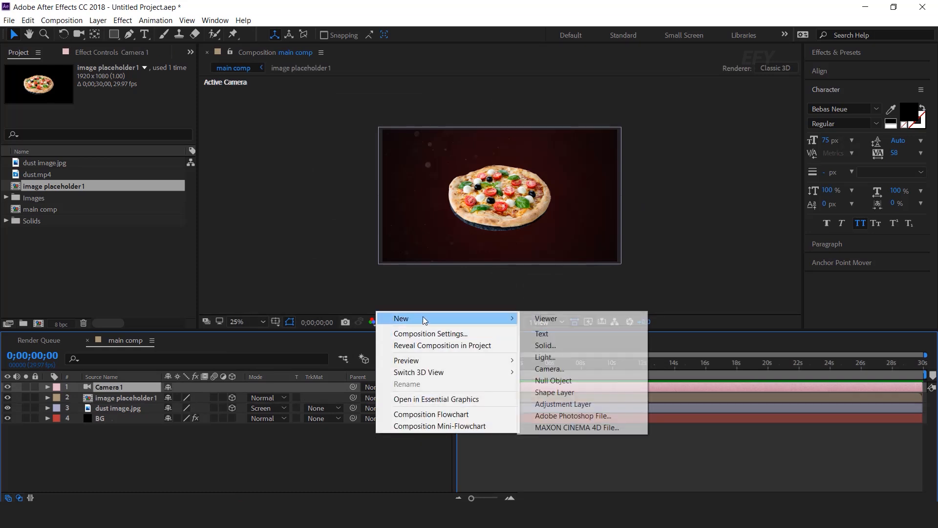
{"action": "left_click", "coordinate": [565, 381]}
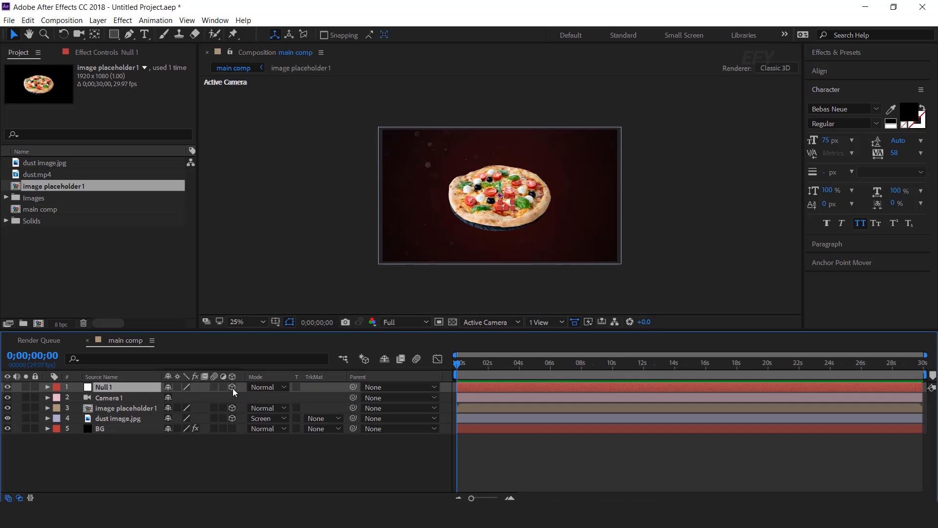
Parent the Camera 1 layer to Null 1.
{"action": "left_click", "coordinate": [233, 386]}
{"action": "left_click", "coordinate": [104, 399]}
{"action": "left_click_drag", "start_coordinate": [353, 397], "coordinate": [102, 388]}
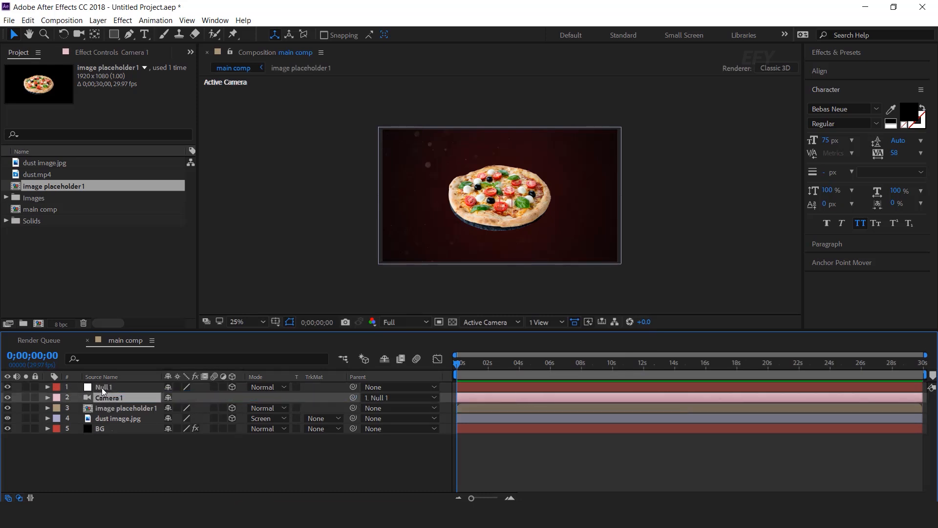
{"action": "left_click", "coordinate": [212, 460]}
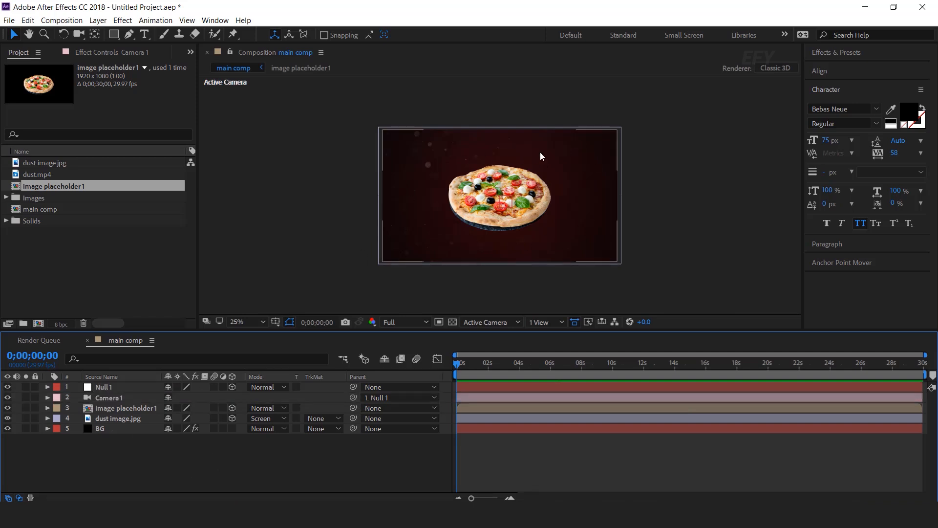
Add chili.png from the Images folder to the main comp, up and to the left of the pizza, as a 3D layer.
{"action": "left_click", "coordinate": [119, 226]}
{"action": "left_click", "coordinate": [17, 198]}
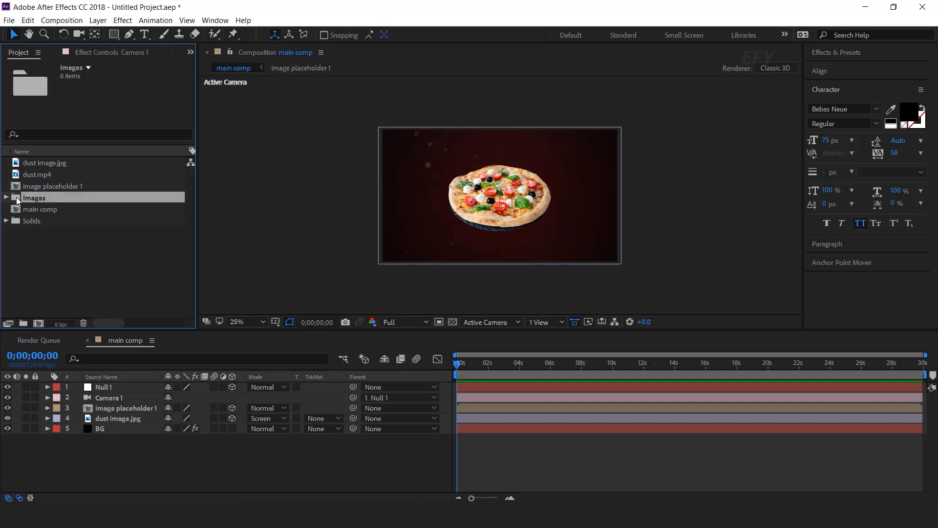
{"action": "left_click", "coordinate": [7, 198]}
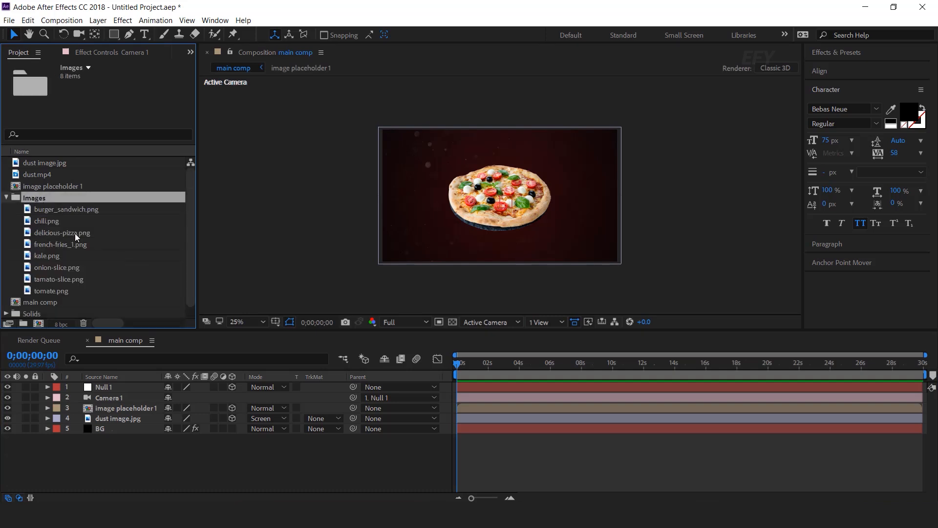
{"action": "left_click", "coordinate": [58, 222]}
{"action": "left_click_drag", "start_coordinate": [39, 222], "coordinate": [435, 172]}
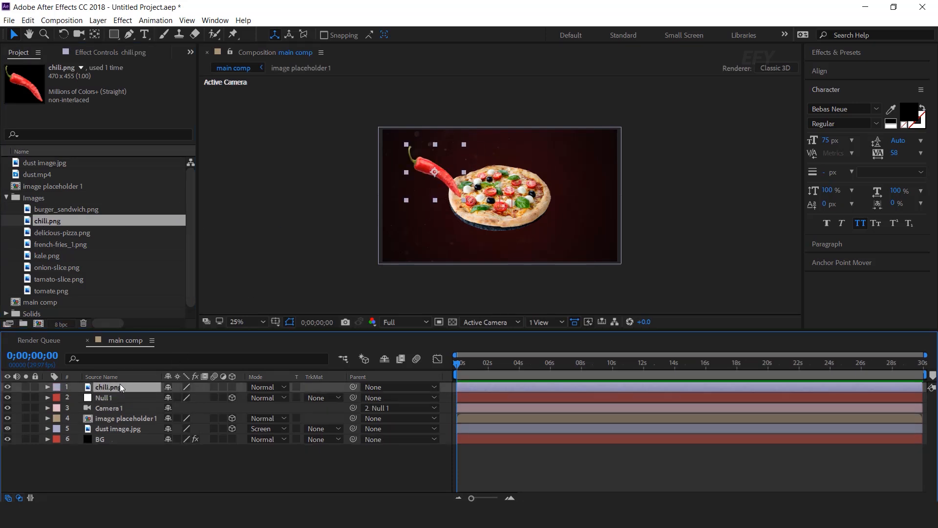
{"action": "left_click", "coordinate": [233, 387]}
Show the comp in two views and push the image placeholder 1 layer back in depth in the Top view.
{"action": "left_click", "coordinate": [547, 322]}
{"action": "left_click", "coordinate": [610, 348]}
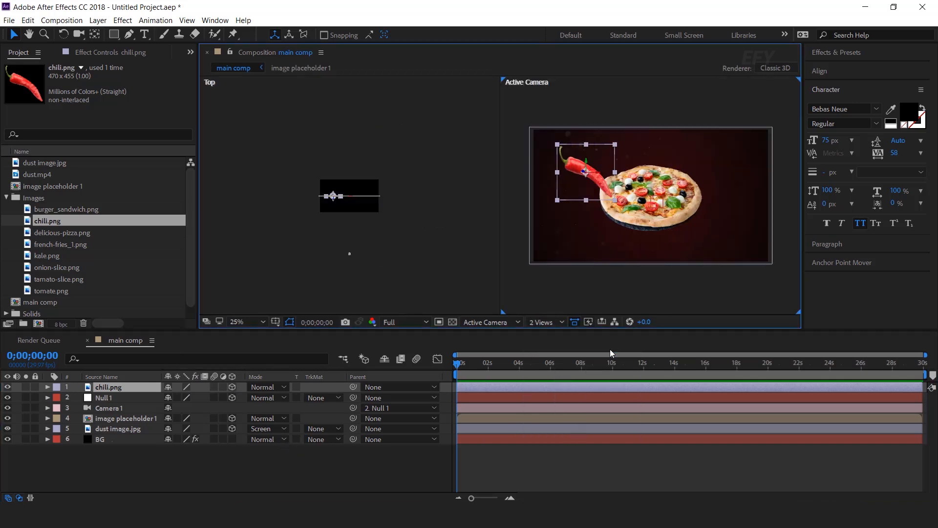
{"action": "scroll", "coordinate": [349, 217], "scroll_direction": "up", "scroll_amount": 2}
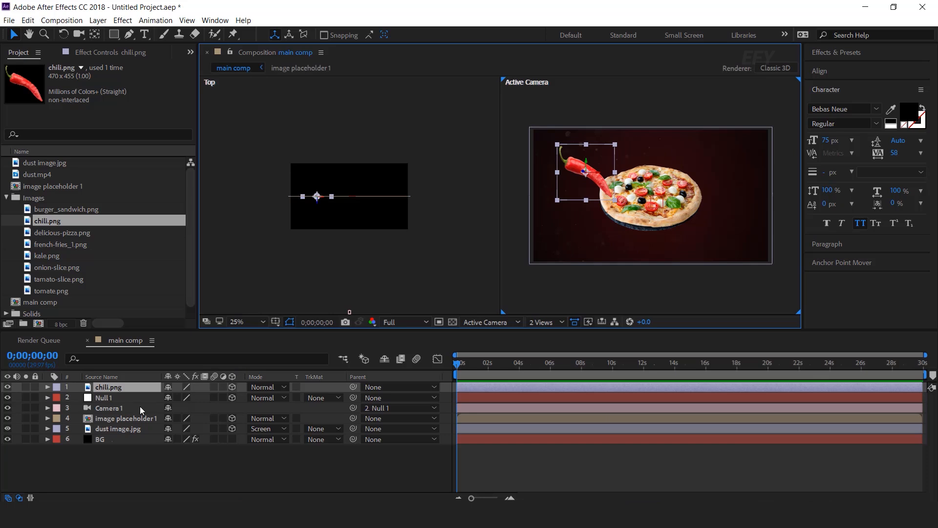
{"action": "left_click", "coordinate": [114, 417]}
{"action": "left_click_drag", "start_coordinate": [349, 196], "coordinate": [349, 172]}
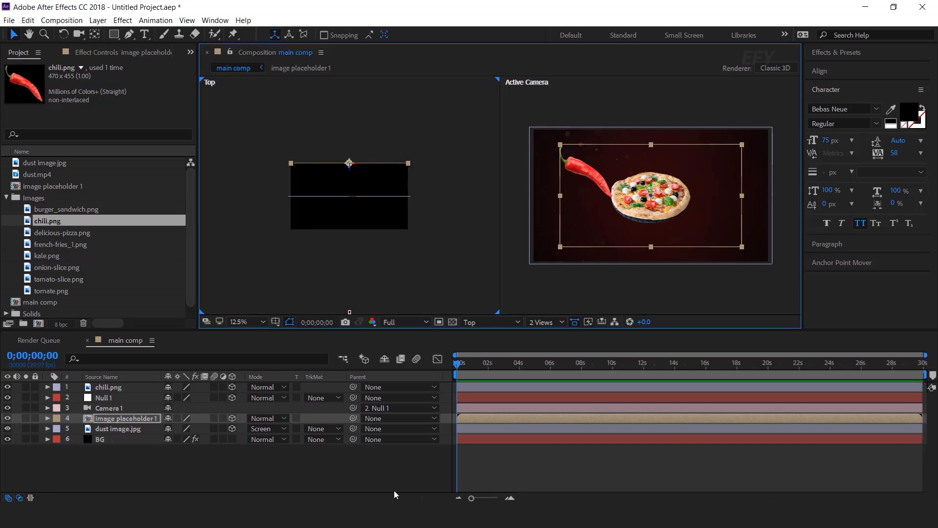
{"action": "left_click", "coordinate": [392, 457]}
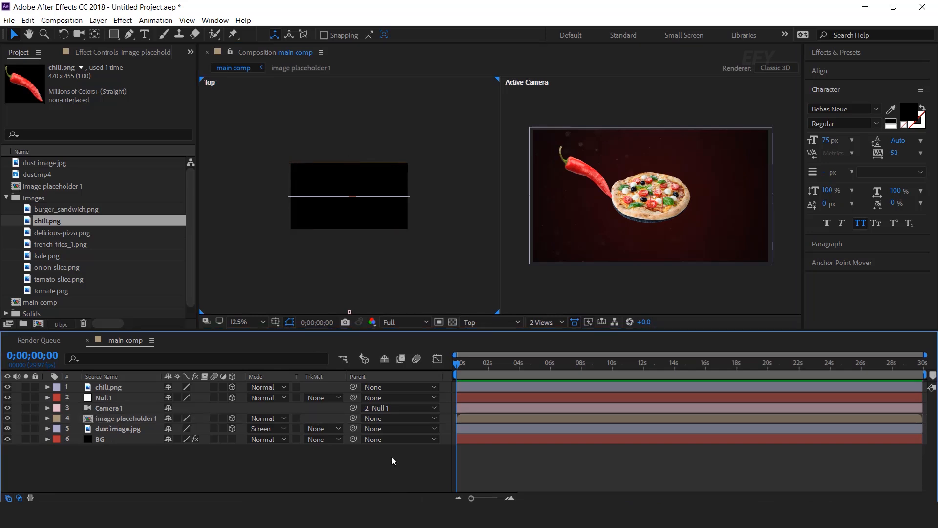
Move the chili back in depth behind the pizza, scale it down and place it to the pizza's upper left.
{"action": "left_click", "coordinate": [109, 388]}
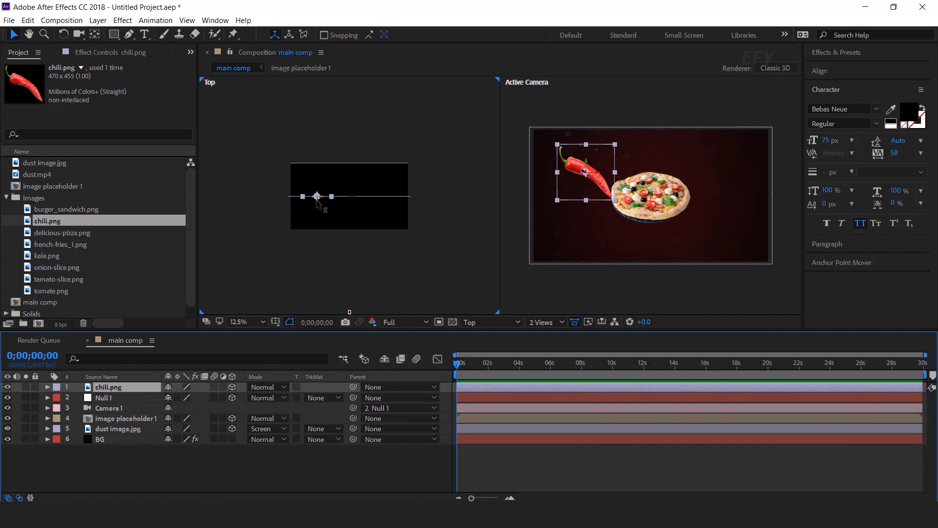
{"action": "left_click_drag", "start_coordinate": [317, 201], "coordinate": [318, 177]}
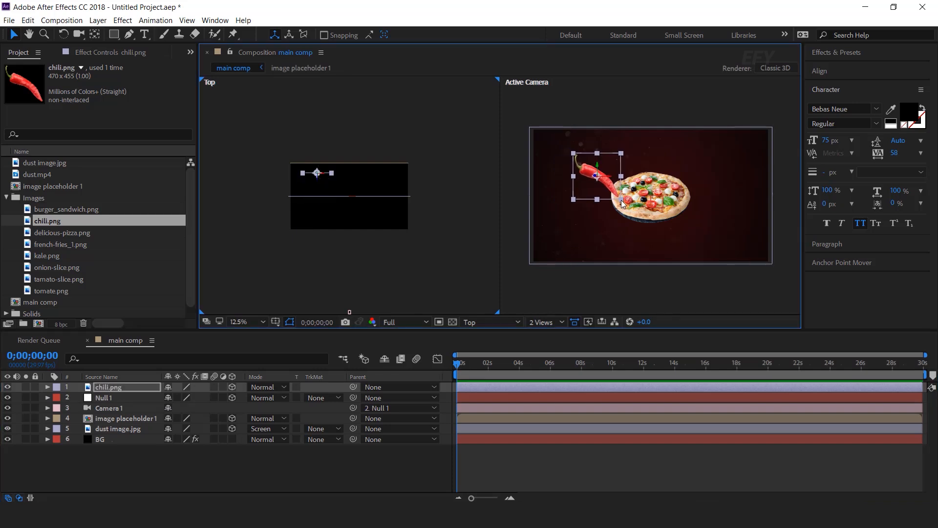
{"action": "left_click_drag", "start_coordinate": [621, 200], "coordinate": [677, 176]}
{"action": "scroll", "coordinate": [607, 170], "scroll_direction": "up", "scroll_amount": 2}
{"action": "scroll", "coordinate": [673, 207], "scroll_direction": "down", "scroll_amount": 2}
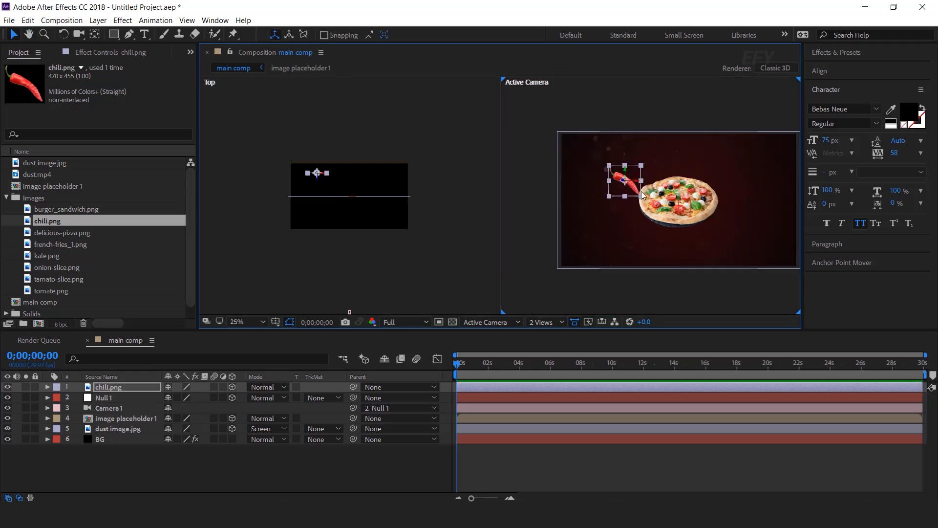
{"action": "left_click_drag", "start_coordinate": [317, 178], "coordinate": [318, 137]}
{"action": "left_click_drag", "start_coordinate": [640, 186], "coordinate": [609, 171]}
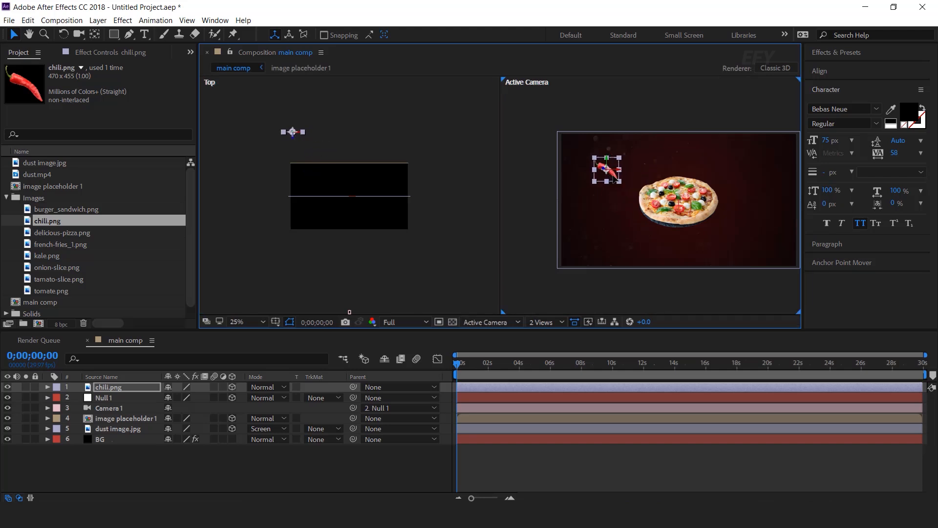
Duplicate the chili, rotate the copy and place it farther back, close to the pizza's right edge.
{"action": "left_click", "coordinate": [122, 390]}
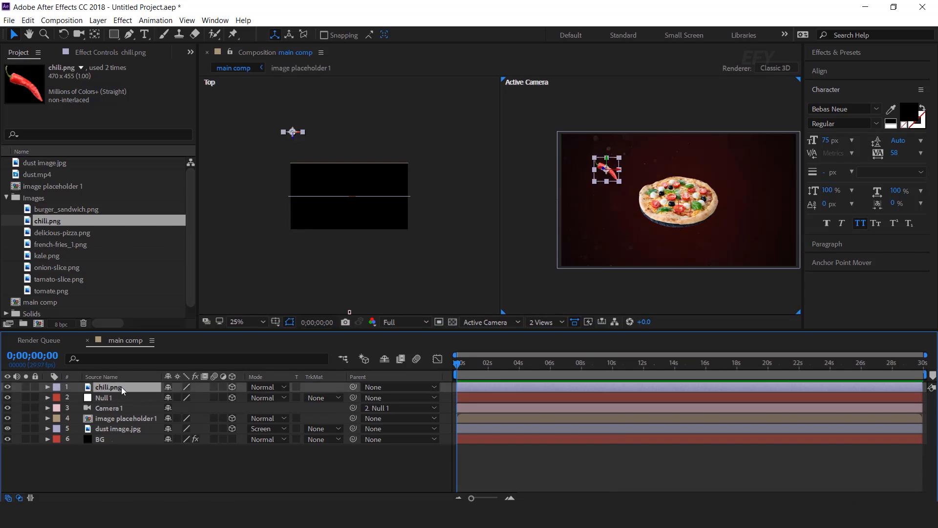
{"action": "key", "text": "ctrl+d"}
{"action": "left_click_drag", "start_coordinate": [641, 180], "coordinate": [788, 186]}
{"action": "key", "text": "w"}
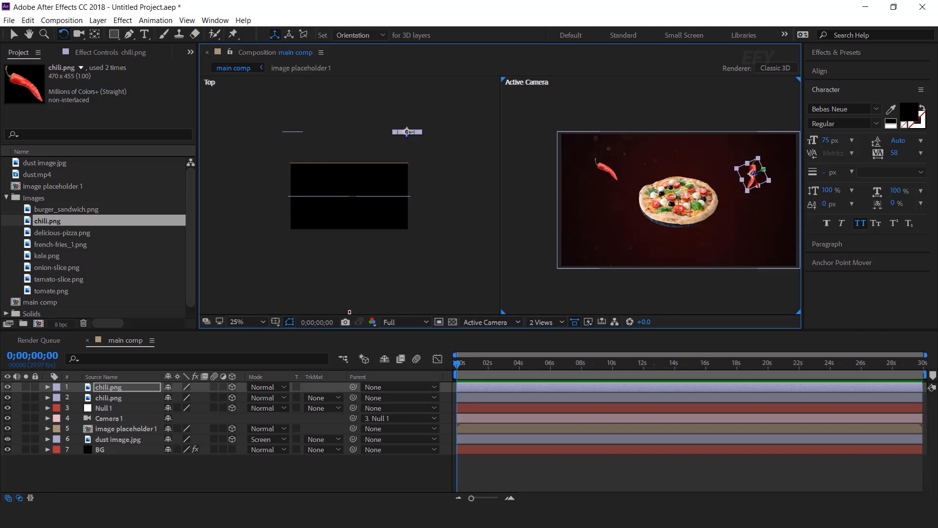
{"action": "key", "text": "v"}
{"action": "left_click_drag", "start_coordinate": [753, 175], "coordinate": [685, 182]}
{"action": "left_click_drag", "start_coordinate": [745, 184], "coordinate": [744, 198]}
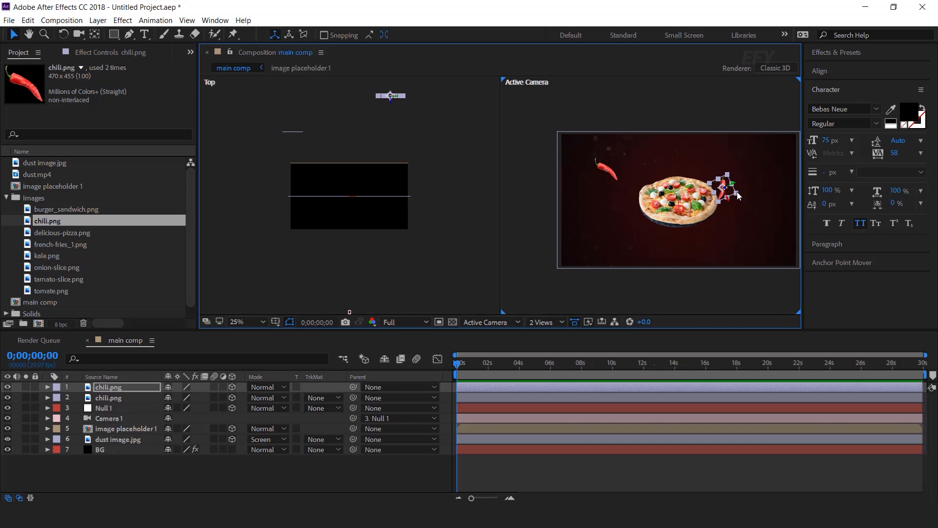
{"action": "left_click", "coordinate": [721, 286]}
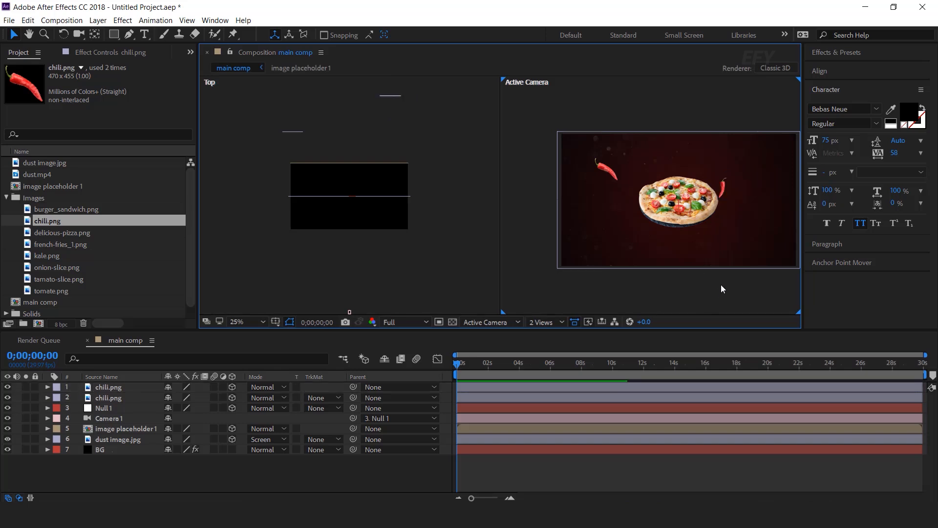
Duplicate the right-hand chili, place the copy to the pizza's lower left and rotate it to an orientation of about 184° around Z.
{"action": "left_click", "coordinate": [116, 388]}
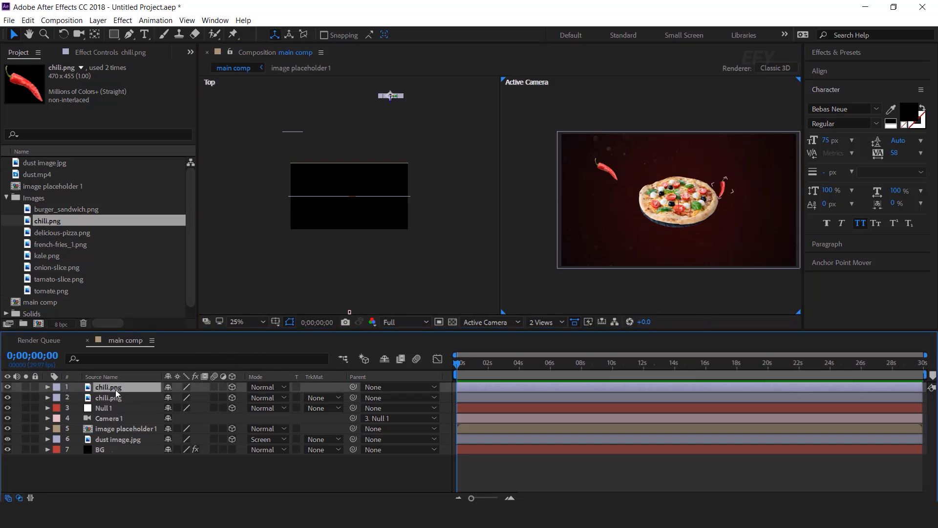
{"action": "key", "text": "ctrl+d"}
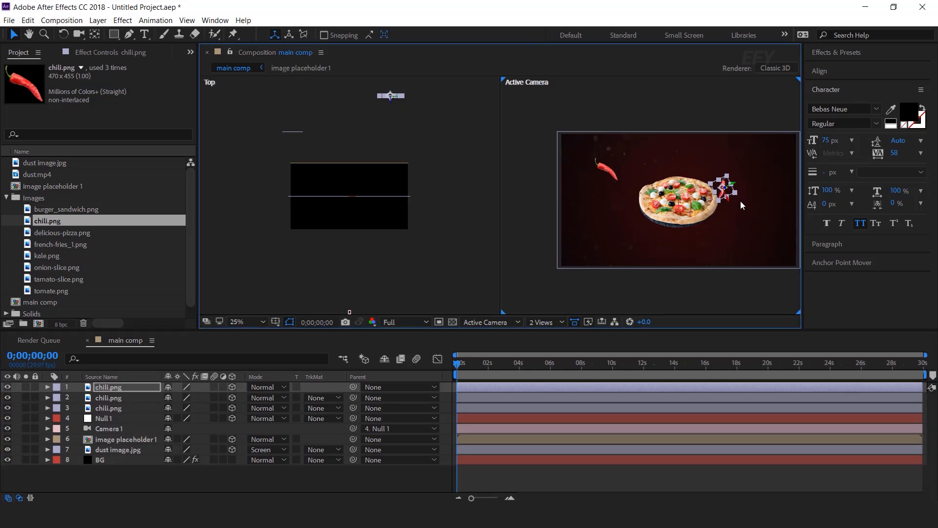
{"action": "left_click_drag", "start_coordinate": [731, 195], "coordinate": [643, 265]}
{"action": "key", "text": "r"}
{"action": "key", "text": "w"}
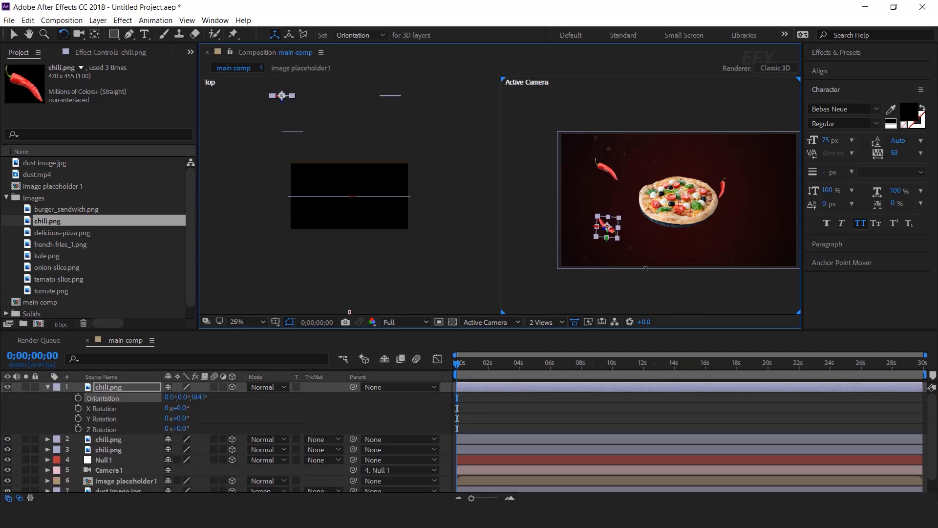
{"action": "left_click", "coordinate": [48, 387]}
{"action": "left_click", "coordinate": [535, 470]}
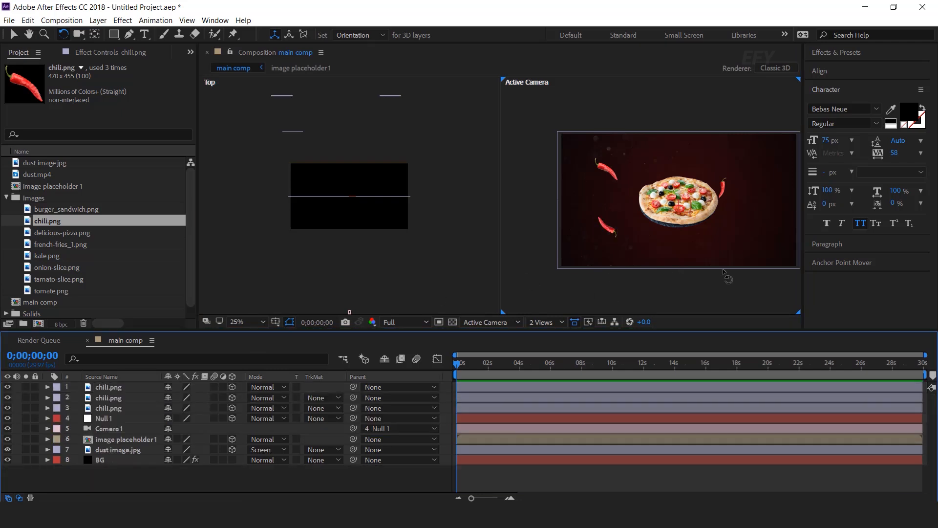
Duplicate the lower-left chili, place the copy at the pizza's lower right and enlarge it.
{"action": "left_click", "coordinate": [124, 389]}
{"action": "key", "text": "ctrl+d"}
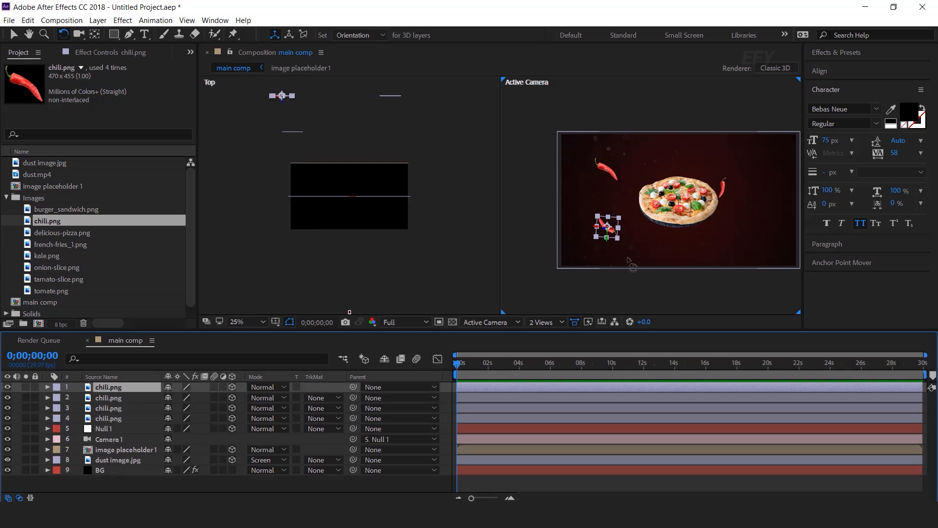
{"action": "key", "text": "v"}
{"action": "left_click_drag", "start_coordinate": [617, 238], "coordinate": [771, 231]}
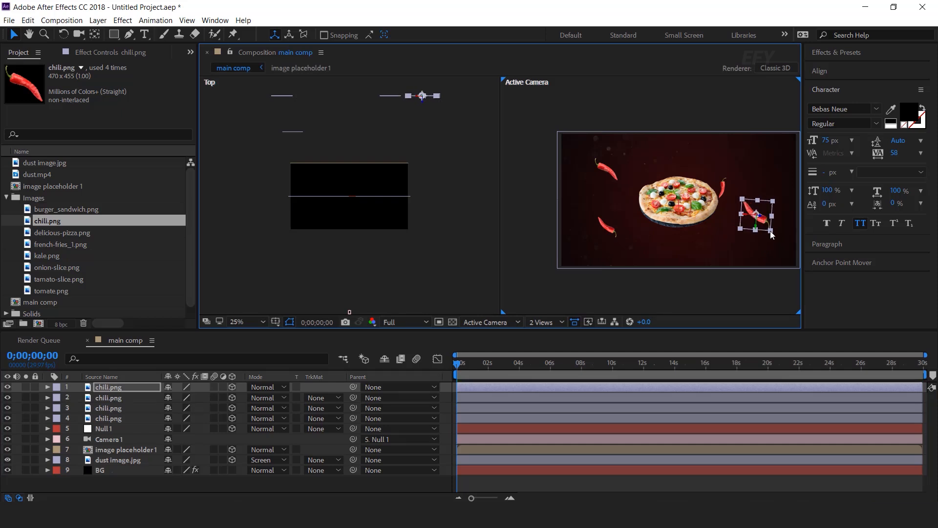
Return to a single view, rotate the lower-right chili so its stem points to the upper right, and adjust its placement.
{"action": "left_click", "coordinate": [546, 322]}
{"action": "left_click", "coordinate": [550, 332]}
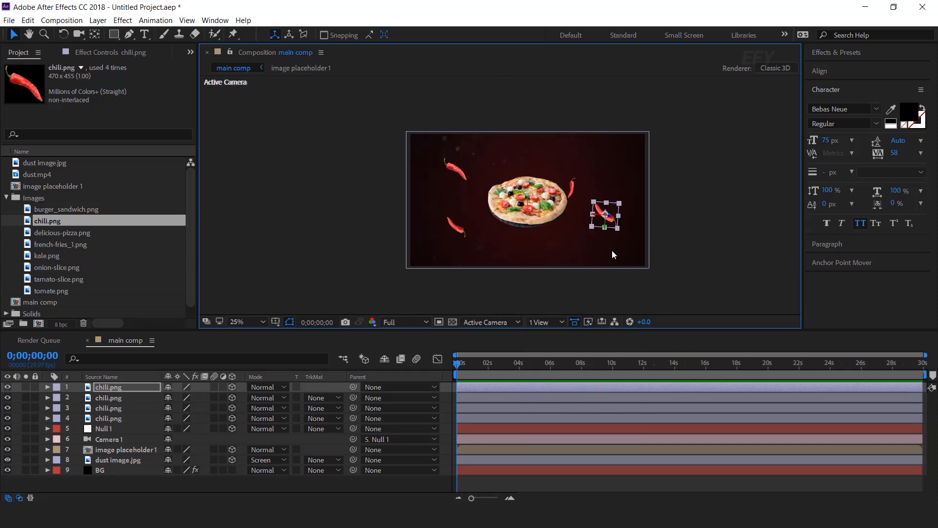
{"action": "scroll", "coordinate": [634, 229], "scroll_direction": "up", "scroll_amount": 2}
{"action": "key", "text": "w"}
{"action": "left_click_drag", "start_coordinate": [581, 162], "coordinate": [567, 157]}
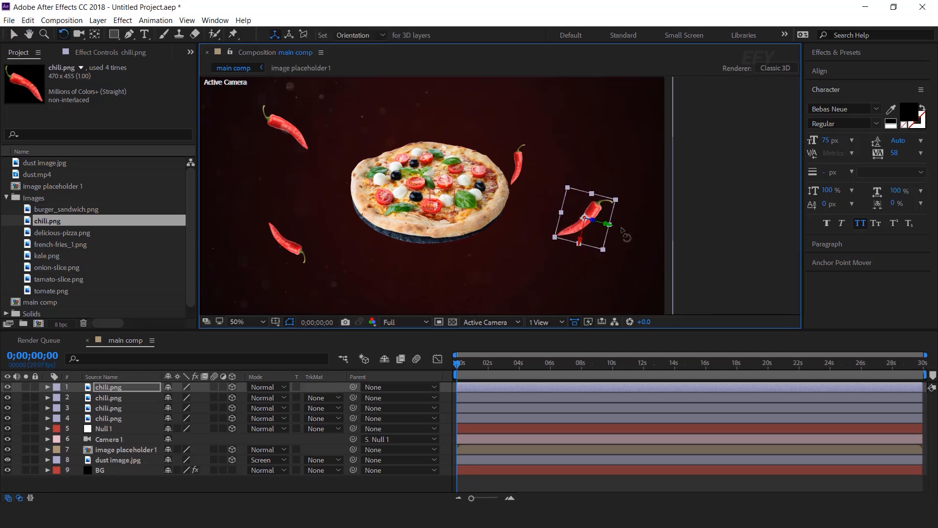
{"action": "key", "text": "v"}
{"action": "mouse_move", "coordinate": [617, 198]}
{"action": "left_mouse_down"}
{"action": "mouse_move", "coordinate": [629, 196]}
{"action": "mouse_move", "coordinate": [603, 200]}
{"action": "left_mouse_up"}
{"action": "scroll", "coordinate": [699, 201], "scroll_direction": "down", "scroll_amount": 2}
{"action": "left_click_drag", "start_coordinate": [700, 202], "coordinate": [742, 200]}
Lock the dust image.jpg and image placeholder 1 layers.
{"action": "left_click", "coordinate": [444, 164]}
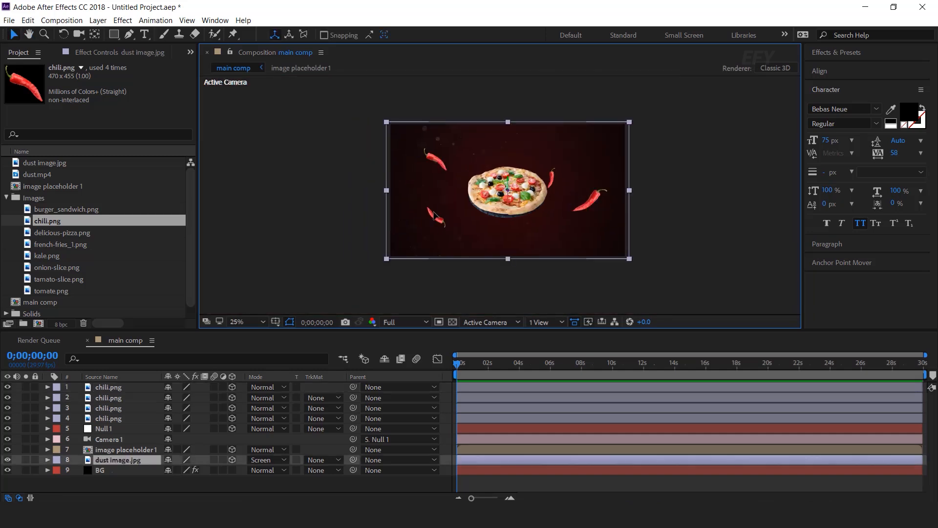
{"action": "key", "text": "ctrl+l"}
{"action": "left_click", "coordinate": [432, 216]}
{"action": "key", "text": "ctrl+l"}
Shrink the lower-left chili slightly and nudge the other three, bringing the small right one up against the pizza's edge.
{"action": "left_click", "coordinate": [432, 216]}
{"action": "scroll", "coordinate": [440, 235], "scroll_direction": "up", "scroll_amount": 2}
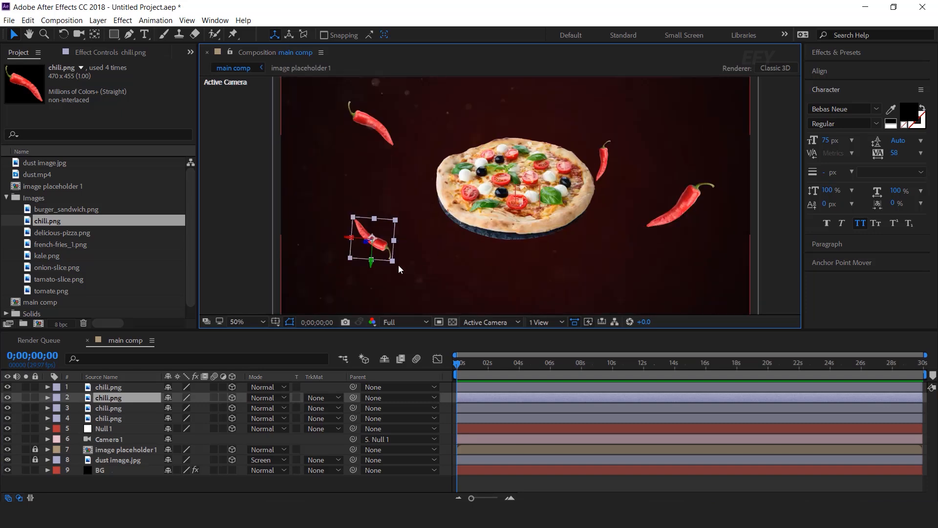
{"action": "left_click_drag", "start_coordinate": [394, 260], "coordinate": [389, 258]}
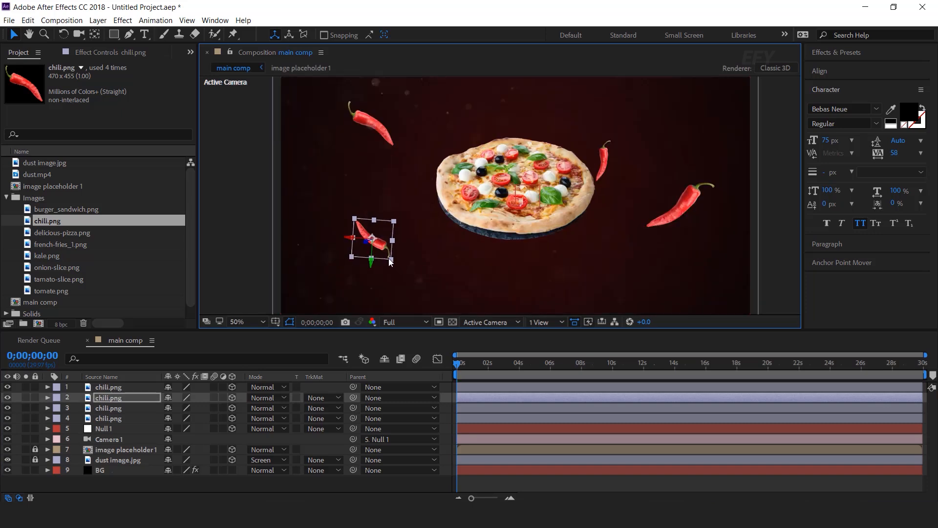
{"action": "left_click", "coordinate": [688, 192]}
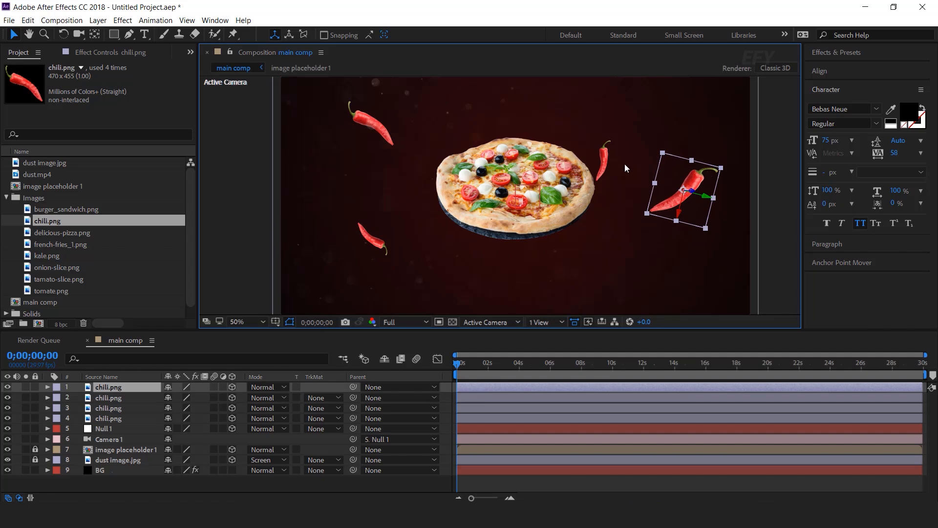
{"action": "left_click", "coordinate": [612, 167]}
{"action": "left_click_drag", "start_coordinate": [599, 169], "coordinate": [587, 170]}
{"action": "left_click", "coordinate": [372, 124]}
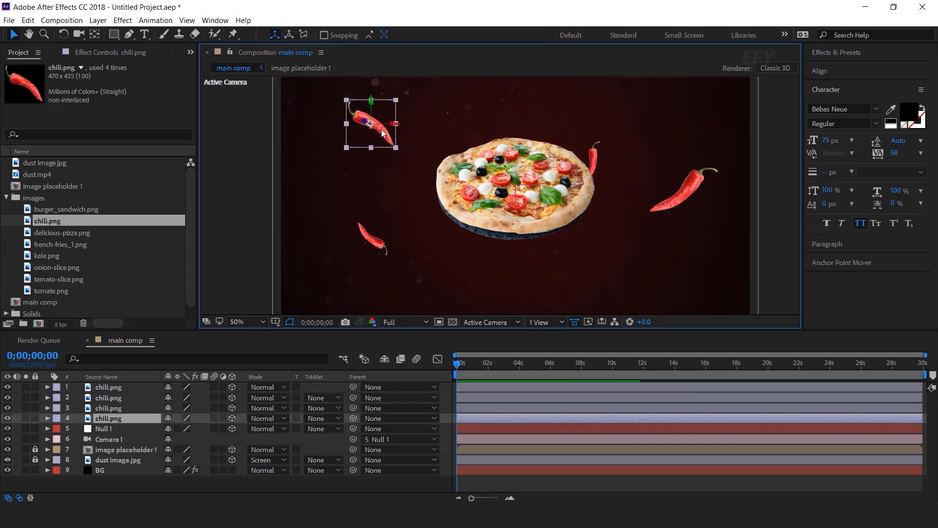
{"action": "key", "text": "comma"}
{"action": "left_click", "coordinate": [742, 181]}
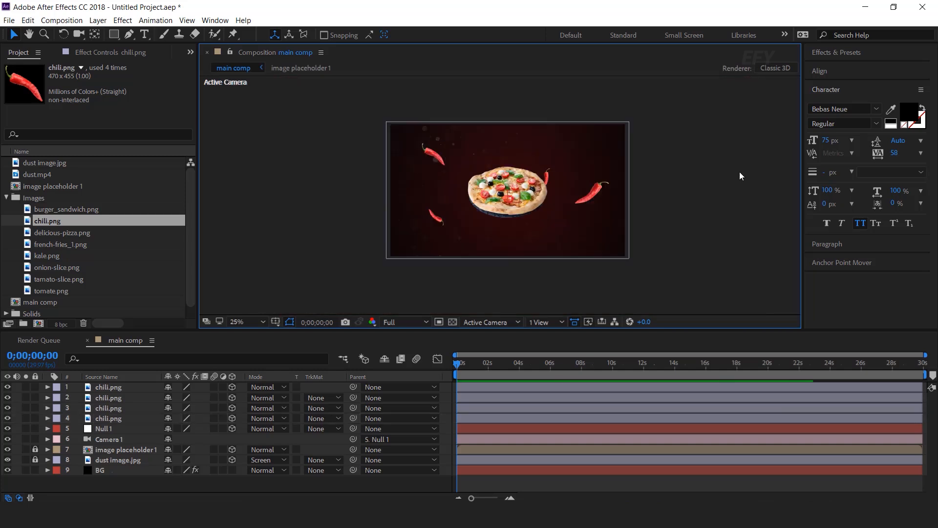
Duplicate the far-right chili, scale the copy down and tuck it behind the pizza's upper-left edge.
{"action": "left_click", "coordinate": [109, 387]}
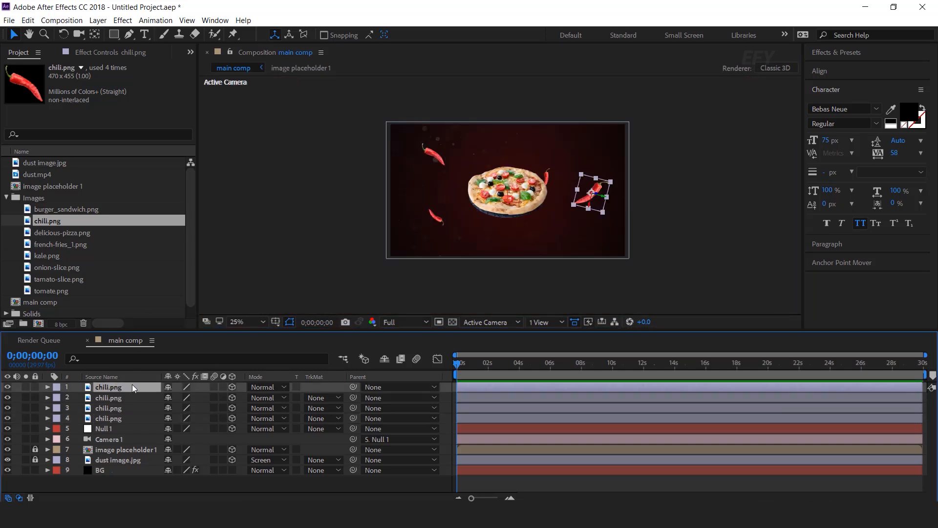
{"action": "key", "text": "ctrl+d"}
{"action": "left_click_drag", "start_coordinate": [592, 203], "coordinate": [475, 313]}
{"action": "scroll", "coordinate": [506, 230], "scroll_direction": "up", "scroll_amount": 2}
{"action": "left_click_drag", "start_coordinate": [554, 183], "coordinate": [497, 217]}
{"action": "left_click_drag", "start_coordinate": [483, 222], "coordinate": [493, 131]}
{"action": "left_click", "coordinate": [765, 288]}
{"action": "scroll", "coordinate": [706, 210], "scroll_direction": "down", "scroll_amount": 2}
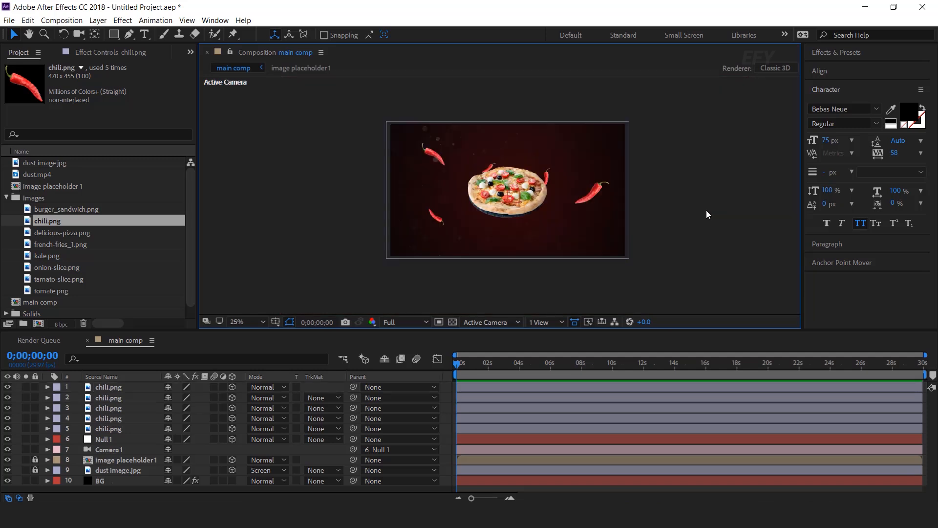
Place kale.png in the main comp as a 3D layer below the pizza and give it the Cyan label.
{"action": "left_click", "coordinate": [47, 244]}
{"action": "left_click", "coordinate": [49, 256]}
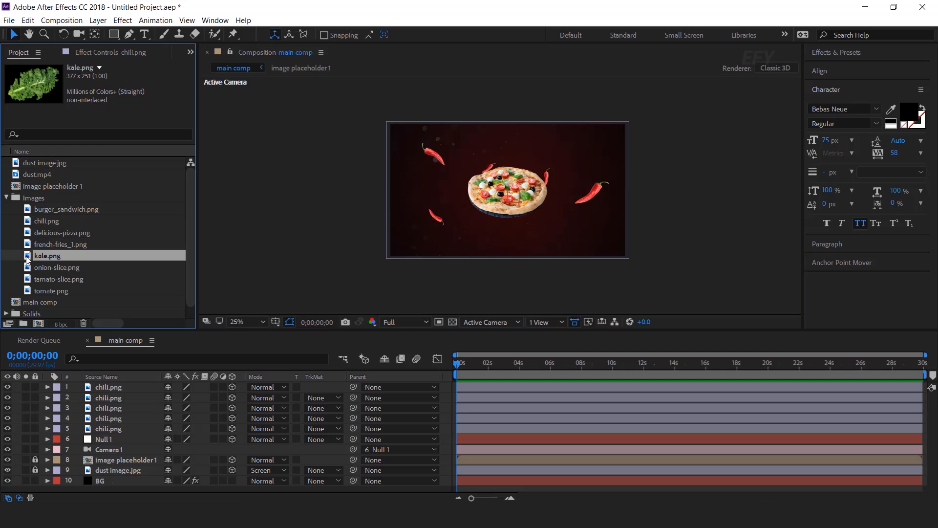
{"action": "left_click_drag", "start_coordinate": [148, 258], "coordinate": [561, 226]}
{"action": "left_click_drag", "start_coordinate": [638, 248], "coordinate": [585, 249]}
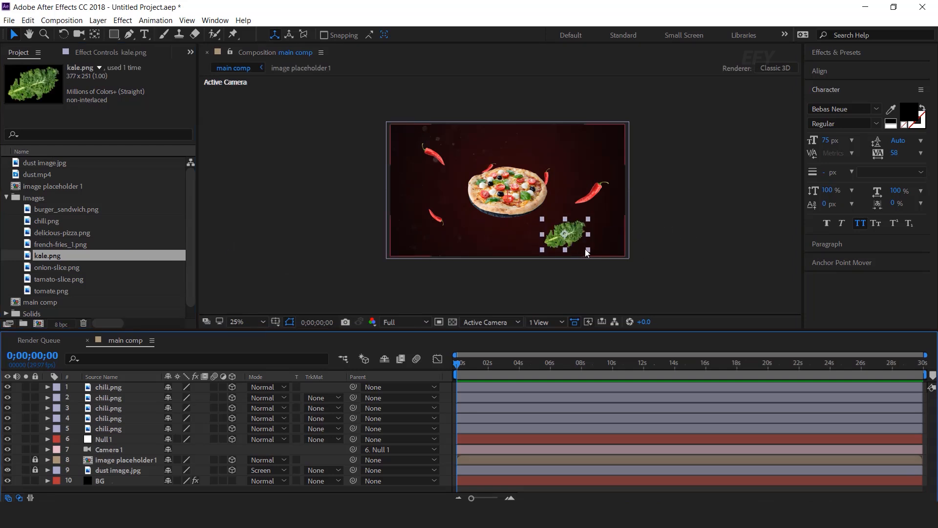
{"action": "scroll", "coordinate": [585, 249], "scroll_direction": "up", "scroll_amount": 2}
{"action": "left_click", "coordinate": [234, 388]}
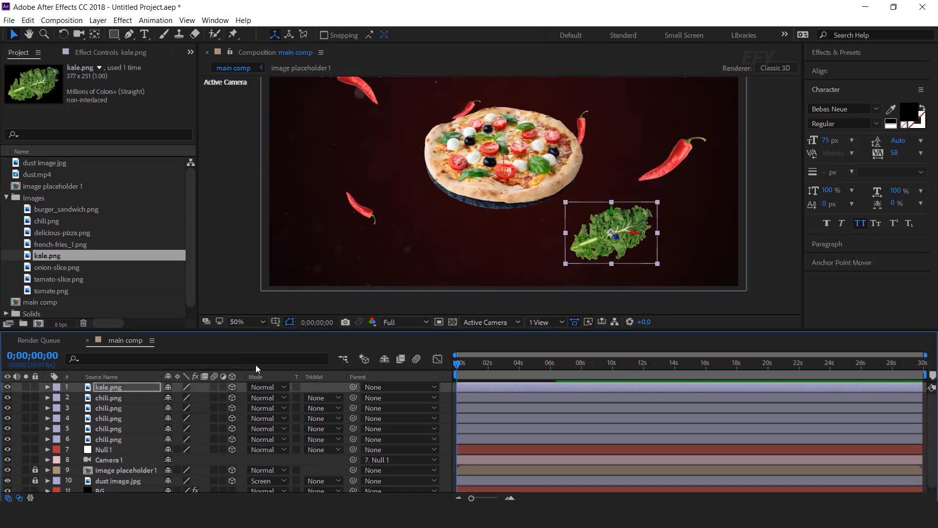
{"action": "left_click", "coordinate": [57, 387]}
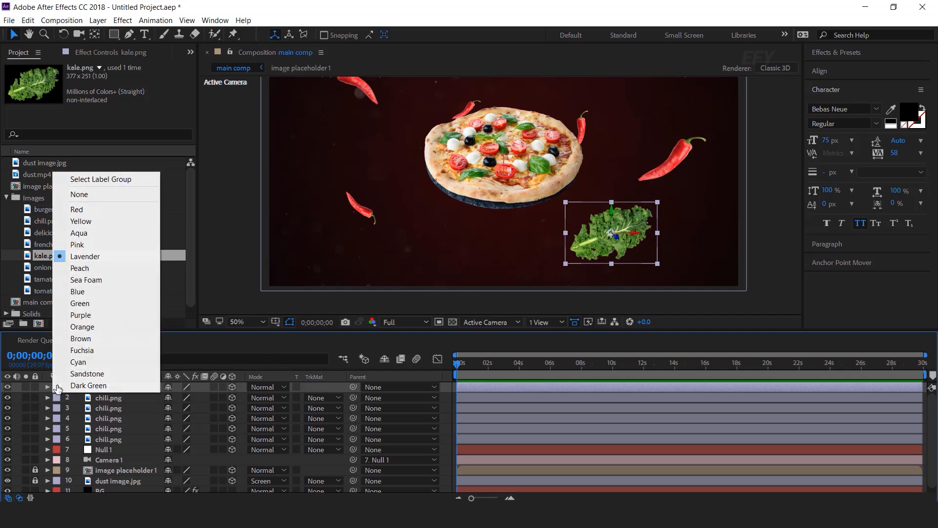
{"action": "left_click", "coordinate": [84, 363]}
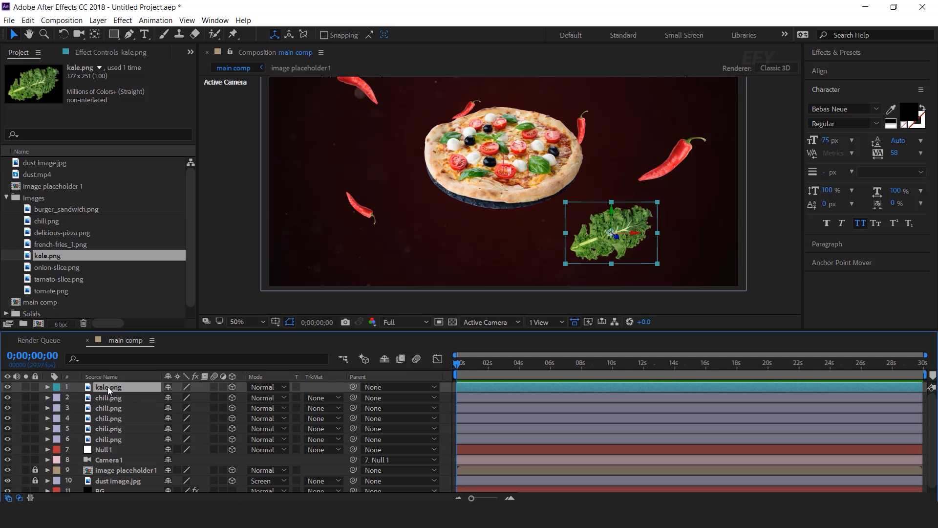
Move the kale leaf so it peeks out from behind the pizza's upper-right edge.
{"action": "left_click_drag", "start_coordinate": [617, 239], "coordinate": [553, 137]}
{"action": "left_click", "coordinate": [778, 230]}
{"action": "key", "text": "space"}
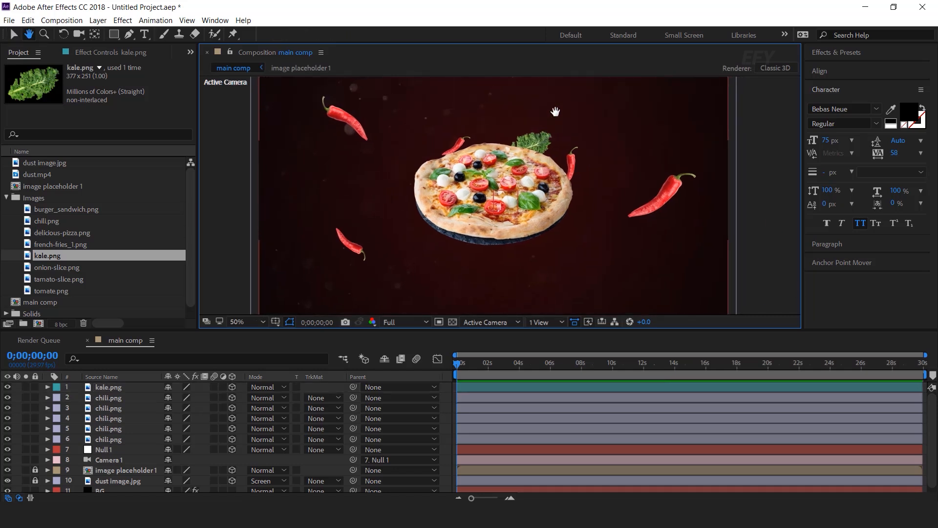
Duplicate the kale, put the copy over the pizza's lower-left rim and shrink the leaf behind the upper edge.
{"action": "left_click", "coordinate": [121, 388]}
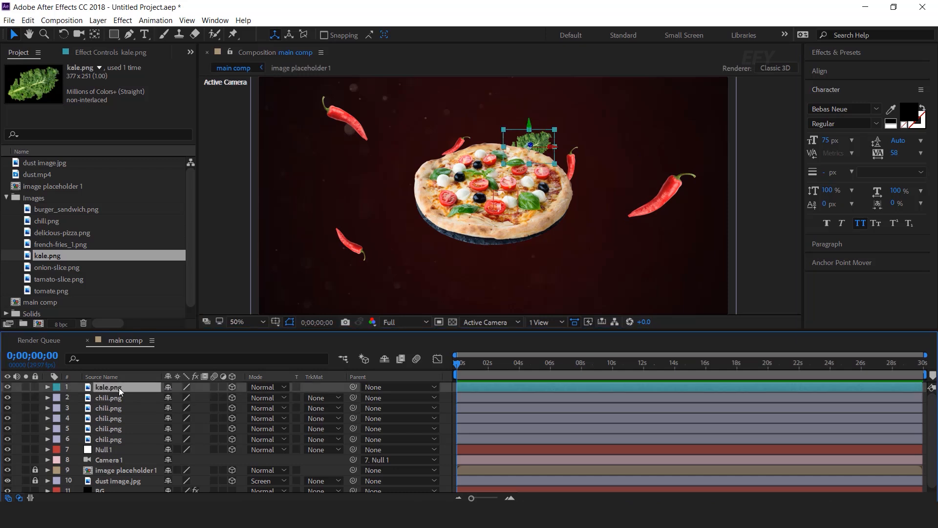
{"action": "key", "text": "ctrl+d"}
{"action": "left_click_drag", "start_coordinate": [543, 155], "coordinate": [344, 405]}
{"action": "left_click", "coordinate": [550, 137]}
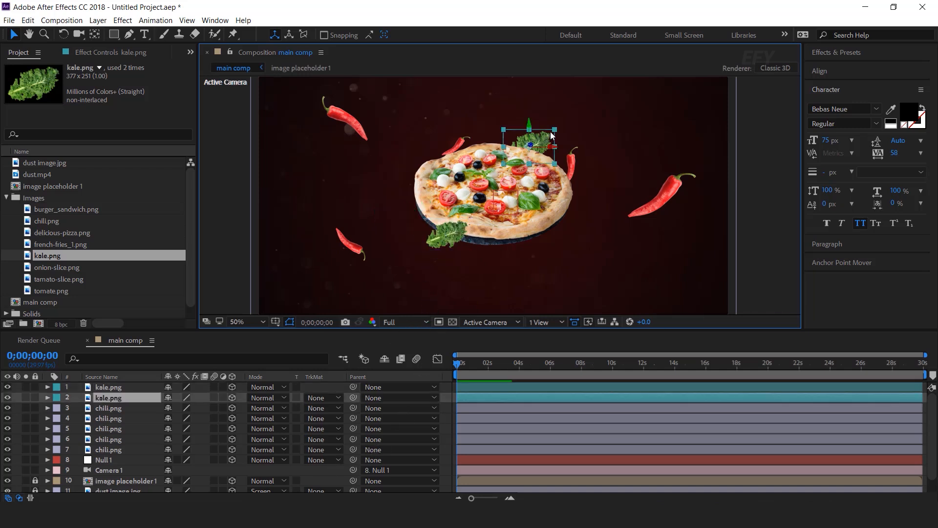
{"action": "left_click_drag", "start_coordinate": [554, 130], "coordinate": [540, 153]}
Resize and reposition the kale leaf at the pizza's lower-left rim and rotate it to slant down to the right.
{"action": "left_click", "coordinate": [451, 242]}
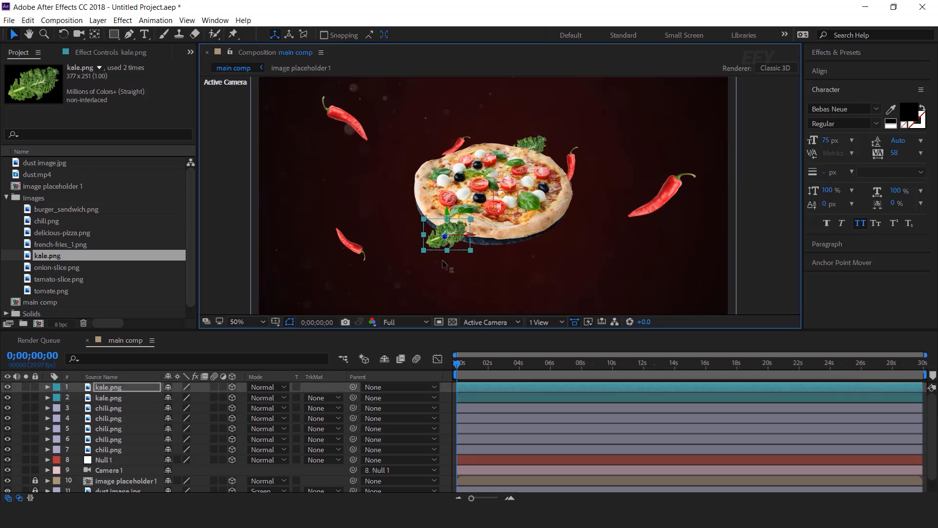
{"action": "mouse_move", "coordinate": [473, 221]}
{"action": "left_mouse_down"}
{"action": "mouse_move", "coordinate": [482, 212]}
{"action": "mouse_move", "coordinate": [473, 216]}
{"action": "left_mouse_up"}
{"action": "left_click_drag", "start_coordinate": [456, 248], "coordinate": [462, 245]}
{"action": "key", "text": "w"}
{"action": "left_click_drag", "start_coordinate": [468, 211], "coordinate": [381, 210]}
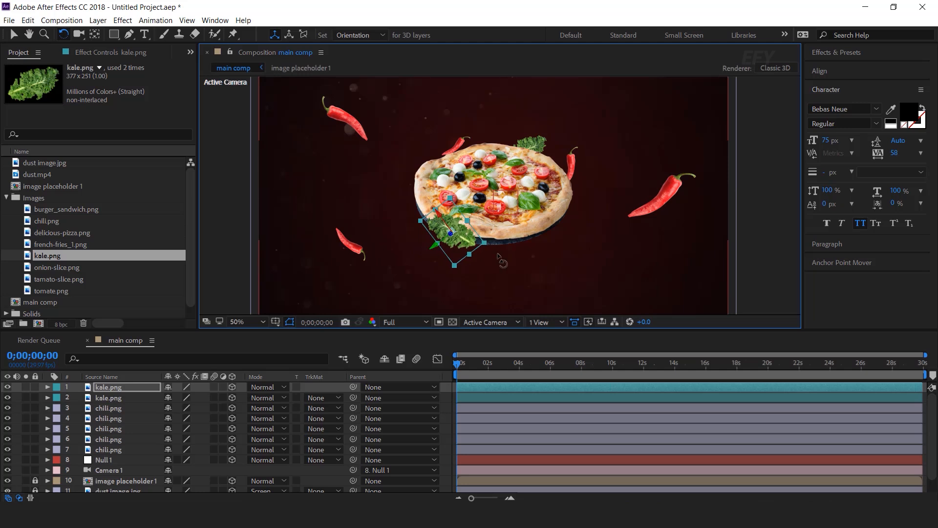
Duplicate the front kale leaf, place the copy at the far left of the scene, enlarge it and rotate it upright.
{"action": "key", "text": "ctrl+d"}
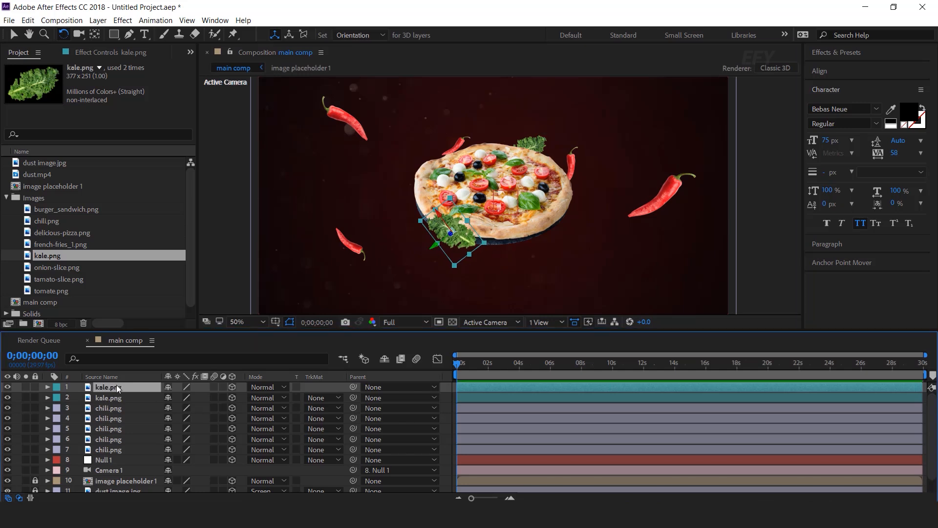
{"action": "key", "text": "v"}
{"action": "left_click_drag", "start_coordinate": [464, 241], "coordinate": [357, 189]}
{"action": "left_click_drag", "start_coordinate": [364, 270], "coordinate": [413, 222]}
{"action": "key", "text": "w"}
{"action": "left_click_drag", "start_coordinate": [361, 152], "coordinate": [330, 161]}
{"action": "key", "text": "v"}
Duplicate the large left kale leaf and place the copy at the pizza's lower right, angled differently.
{"action": "key", "text": "ctrl+d"}
{"action": "left_click_drag", "start_coordinate": [353, 226], "coordinate": [645, 292]}
{"action": "key", "text": "w"}
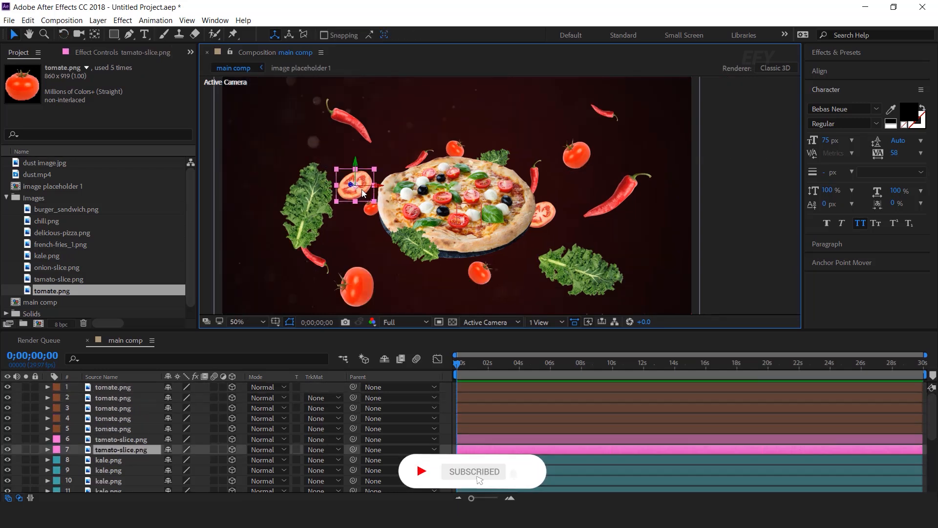
Nudge the tomato slice beside the pizza's left edge and fine-tune the placement of the kale leaves around the pizza.
{"action": "mouse_move", "coordinate": [363, 191]}
{"action": "left_mouse_down"}
{"action": "mouse_move", "coordinate": [355, 200]}
{"action": "mouse_move", "coordinate": [376, 187]}
{"action": "left_mouse_up"}
{"action": "left_click", "coordinate": [753, 276]}
{"action": "left_click", "coordinate": [507, 158]}
{"action": "left_click_drag", "start_coordinate": [507, 158], "coordinate": [518, 117]}
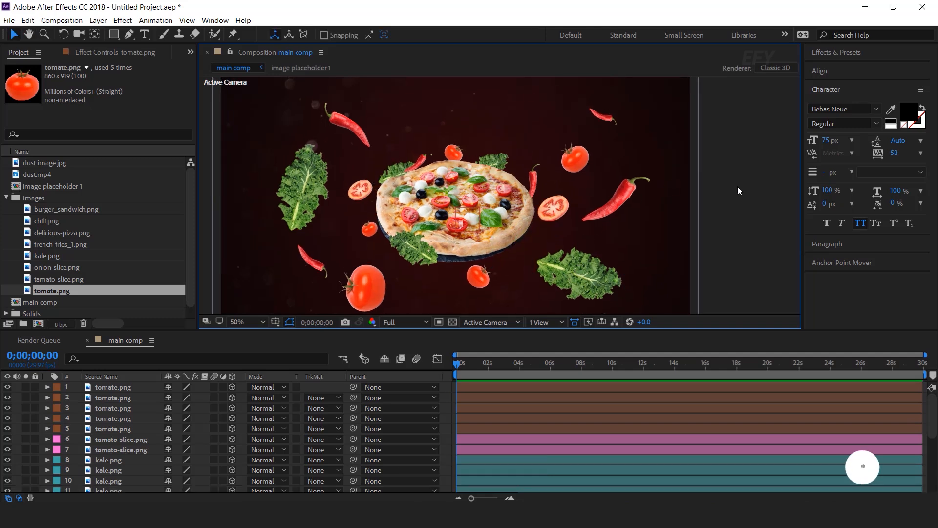
{"action": "left_click", "coordinate": [604, 276]}
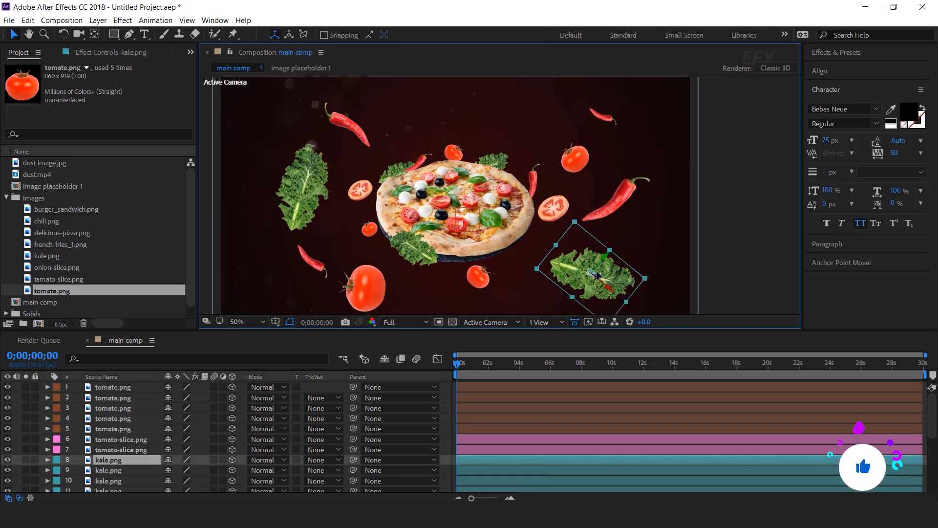
{"action": "left_click", "coordinate": [795, 154]}
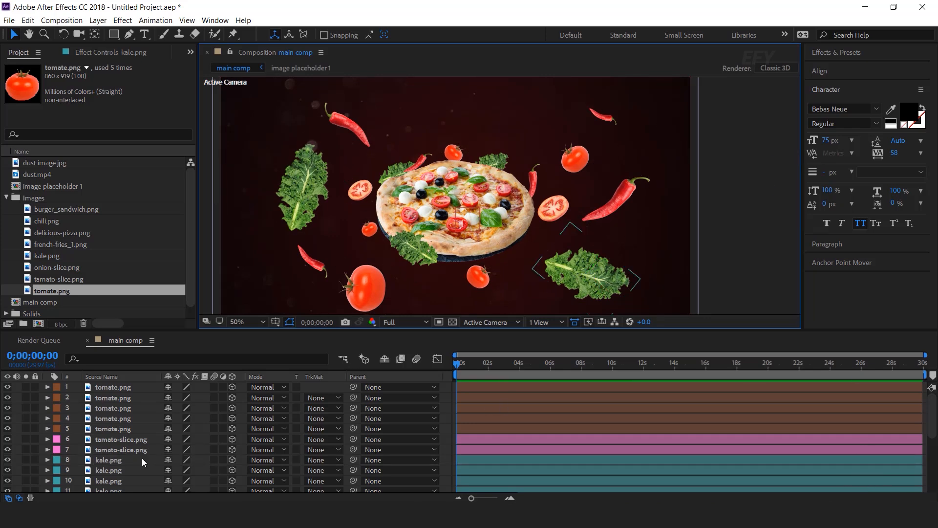
Turn on depth of field in Camera 1's camera options.
{"action": "scroll", "coordinate": [127, 460], "scroll_direction": "down", "scroll_amount": 5}
{"action": "left_click", "coordinate": [121, 456]}
{"action": "key", "text": "comma"}
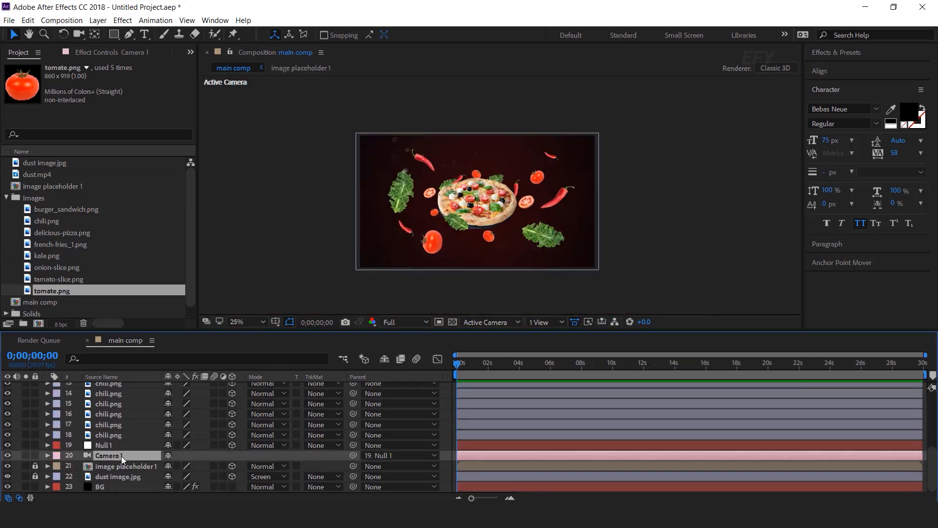
{"action": "left_click", "coordinate": [47, 455]}
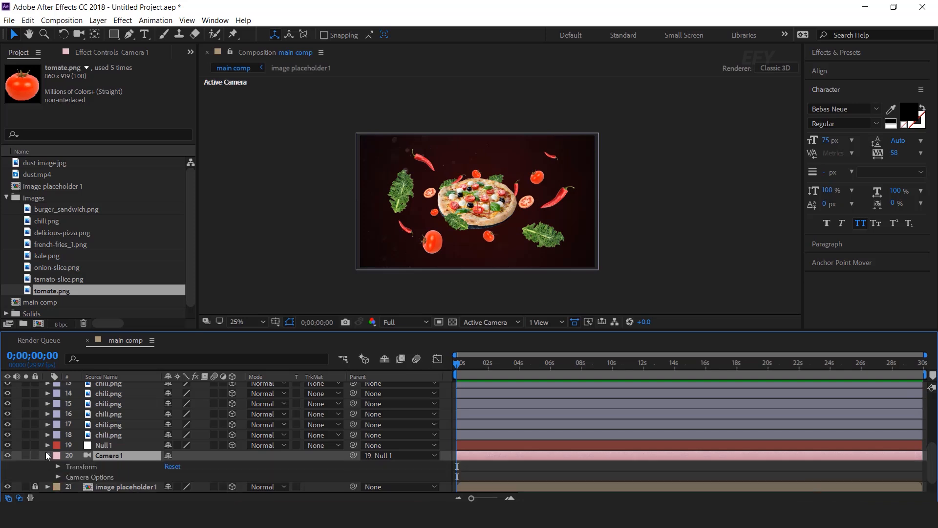
{"action": "left_click", "coordinate": [58, 477]}
{"action": "left_click", "coordinate": [109, 418]}
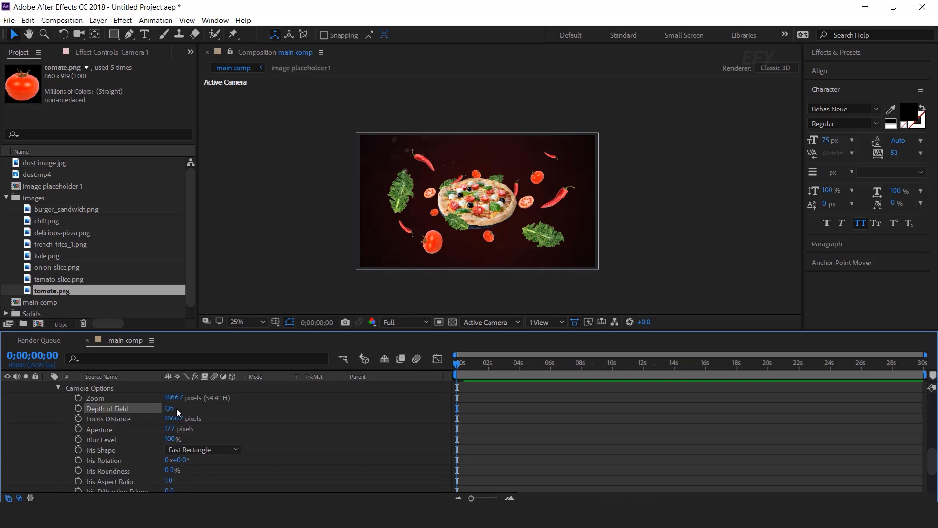
Set Camera 1's blur level to 300% and its aperture to 200 pixels.
{"action": "left_click", "coordinate": [101, 440]}
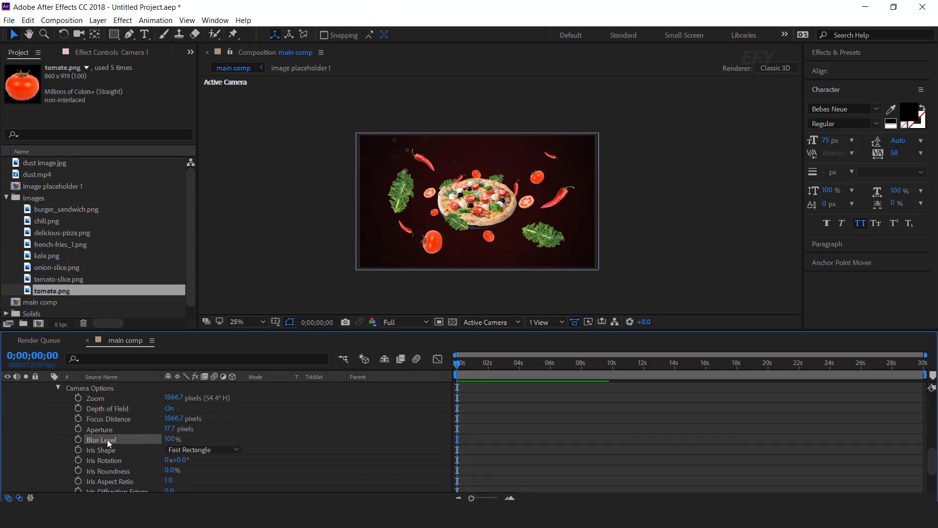
{"action": "left_click", "coordinate": [172, 441]}
{"action": "type", "text": "300"}
{"action": "key", "text": "Return"}
{"action": "left_click", "coordinate": [169, 429]}
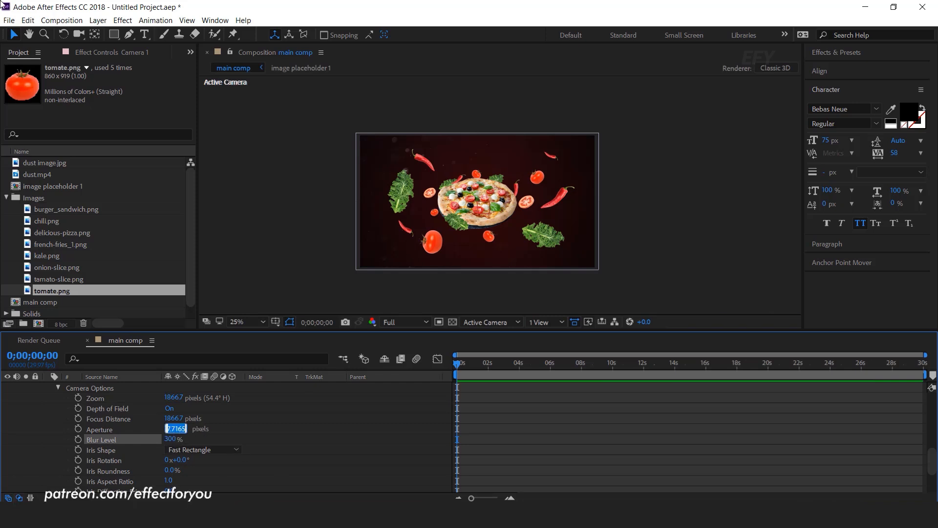
{"action": "type", "text": "200"}
{"action": "key", "text": "Return"}
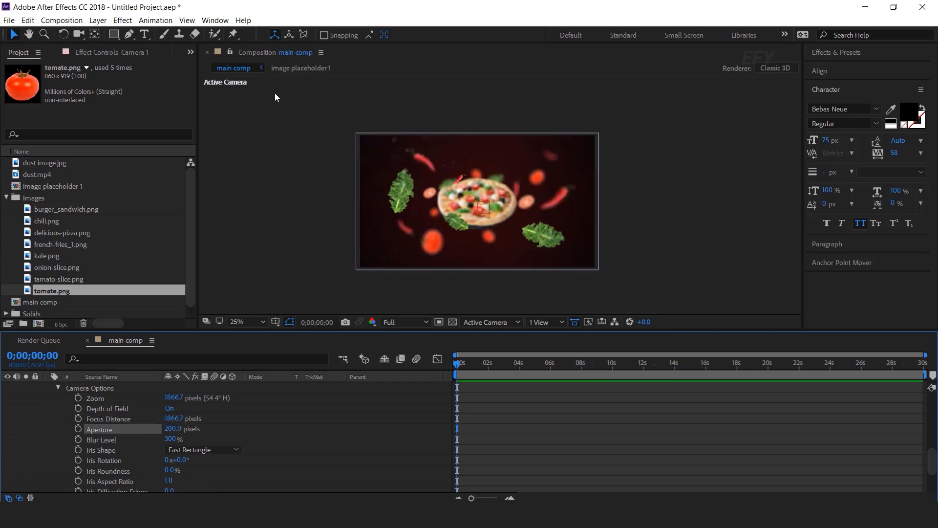
Adjust Camera 1's focus distance to 2420.7 pixels to bring the pizza into sharp focus, and collapse the camera's properties.
{"action": "key", "text": "period"}
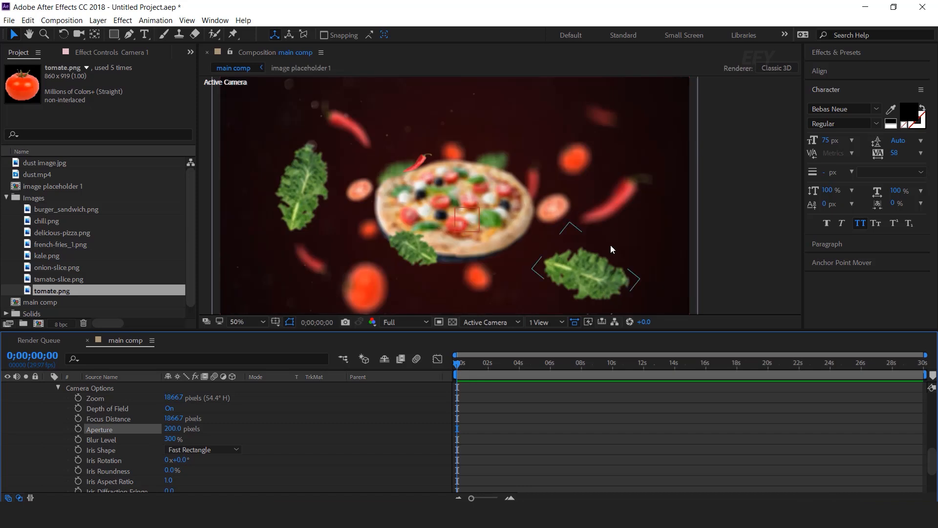
{"action": "left_click", "coordinate": [132, 417]}
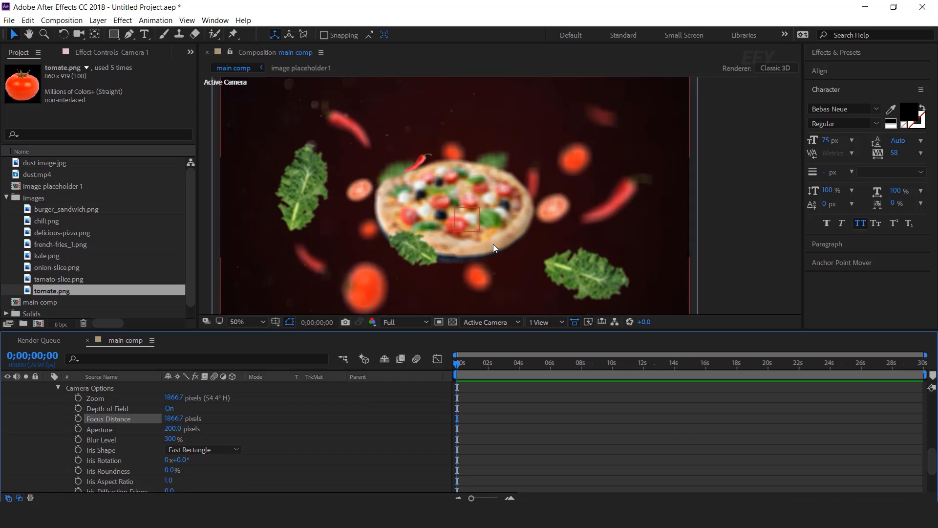
{"action": "left_click_drag", "start_coordinate": [172, 418], "coordinate": [383, 418]}
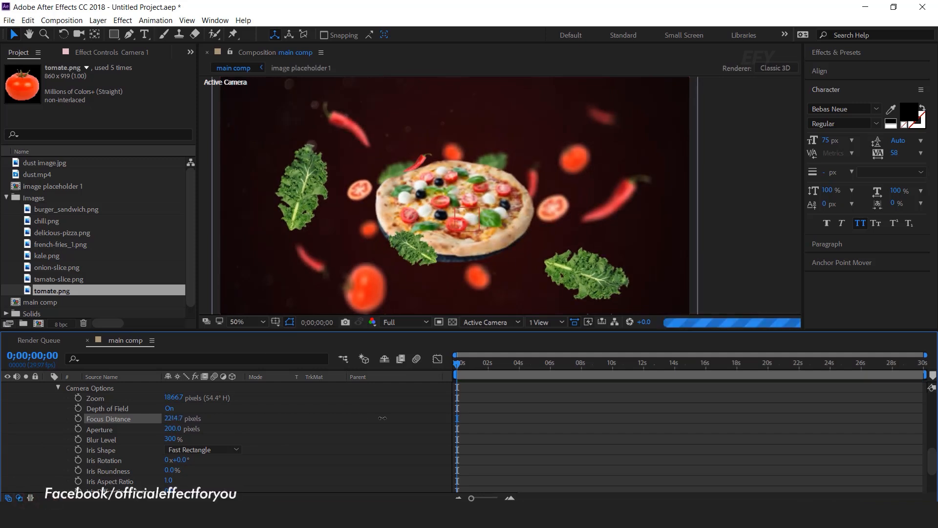
{"action": "scroll", "coordinate": [489, 232], "scroll_direction": "up", "scroll_amount": 1}
{"action": "left_click_drag", "start_coordinate": [172, 419], "coordinate": [394, 419]}
{"action": "scroll", "coordinate": [522, 240], "scroll_direction": "up", "scroll_amount": 1}
{"action": "left_click_drag", "start_coordinate": [174, 419], "coordinate": [72, 424]}
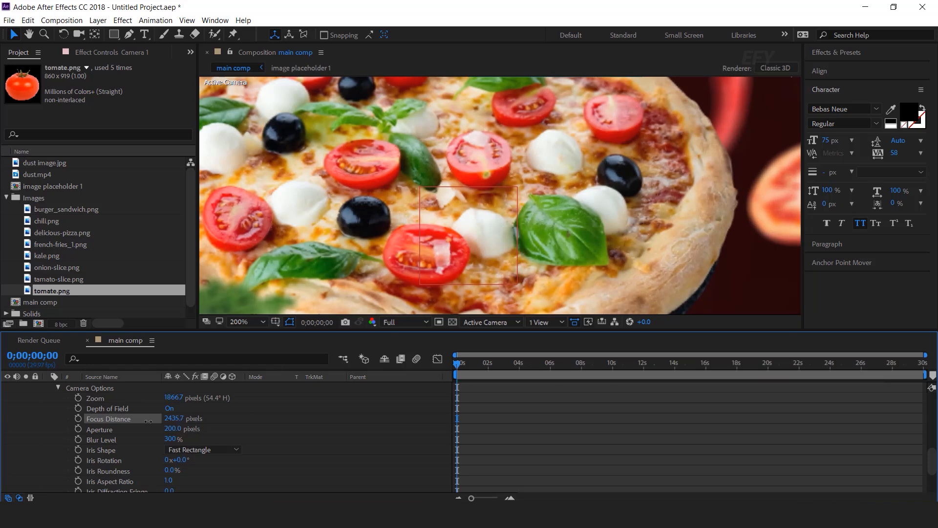
{"action": "scroll", "coordinate": [566, 213], "scroll_direction": "down", "scroll_amount": 1}
{"action": "scroll", "coordinate": [566, 214], "scroll_direction": "down", "scroll_amount": 1}
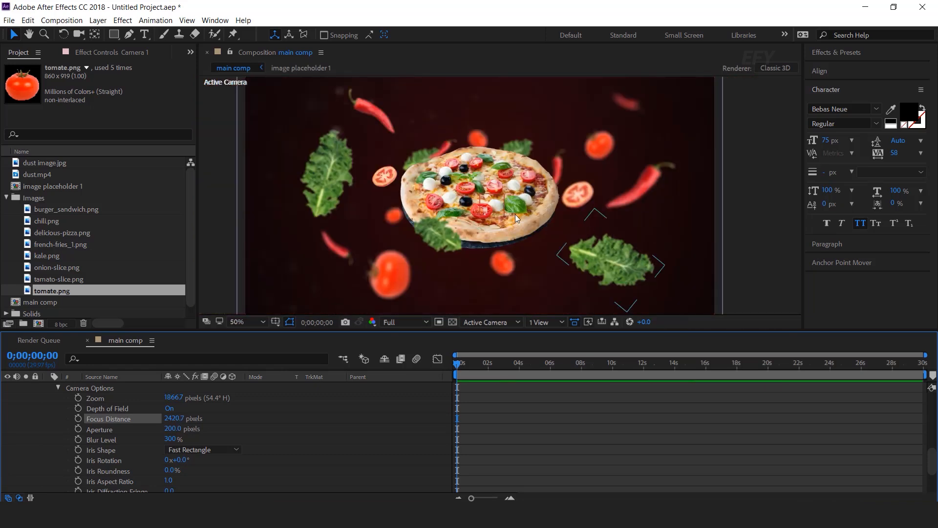
{"action": "left_click", "coordinate": [782, 195]}
{"action": "scroll", "coordinate": [56, 408], "scroll_direction": "up", "scroll_amount": 2}
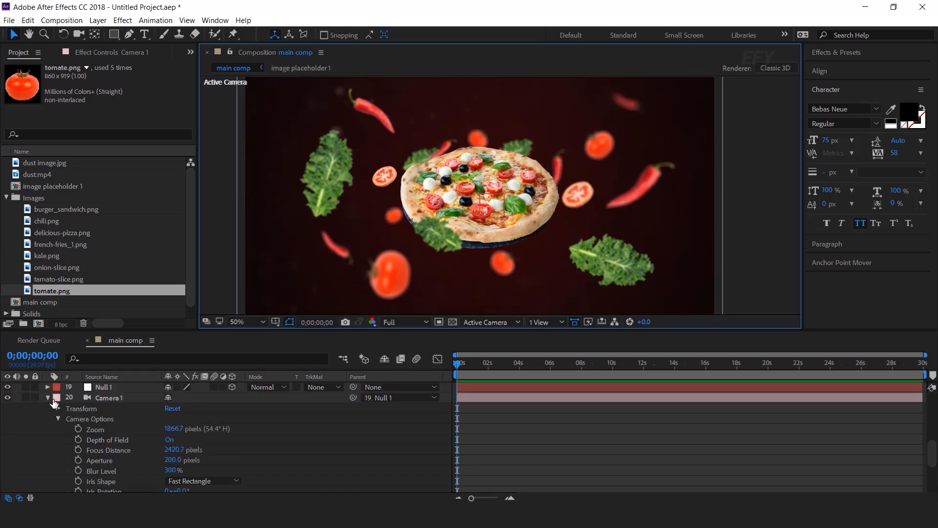
{"action": "left_click", "coordinate": [46, 397]}
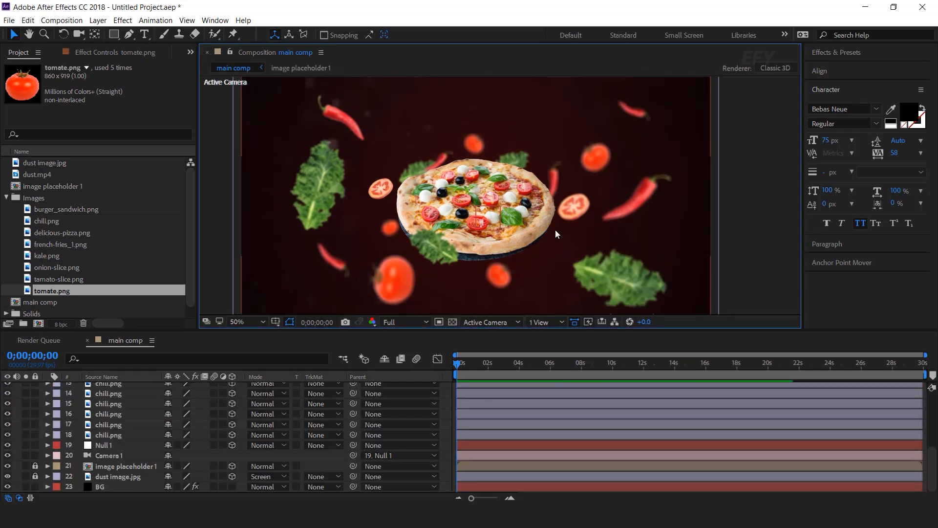
Add a position keyframe for Null 1 at 0;00;00;10.
{"action": "left_click", "coordinate": [104, 446]}
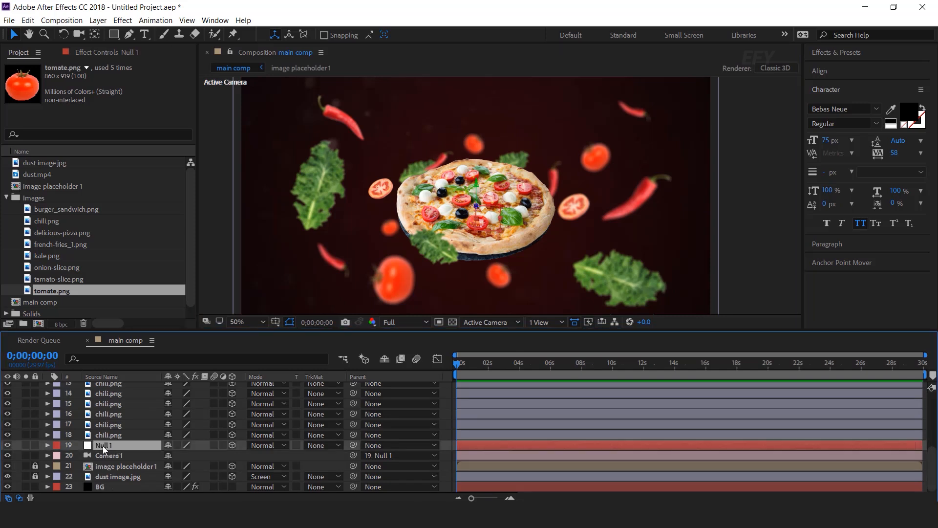
{"action": "key", "text": "p"}
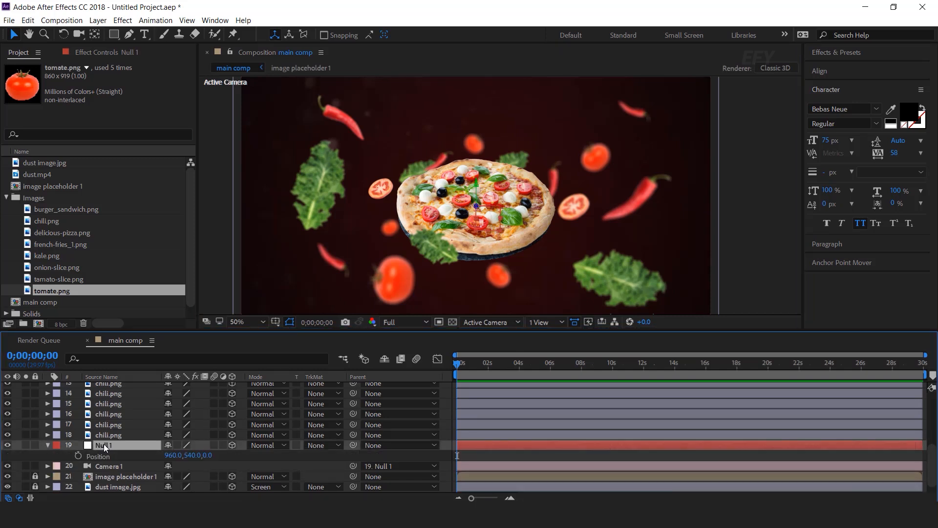
{"action": "left_click", "coordinate": [510, 498]}
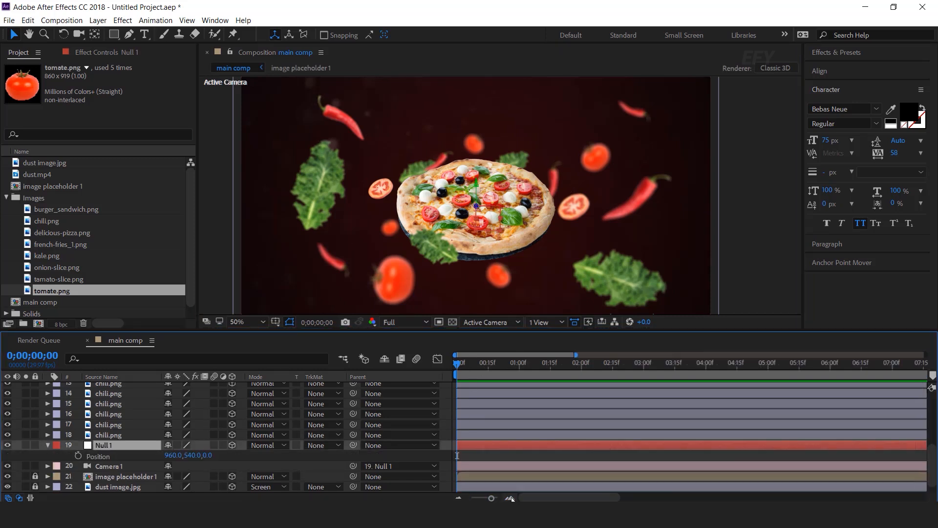
{"action": "left_click", "coordinate": [510, 498]}
{"action": "left_click", "coordinate": [499, 364]}
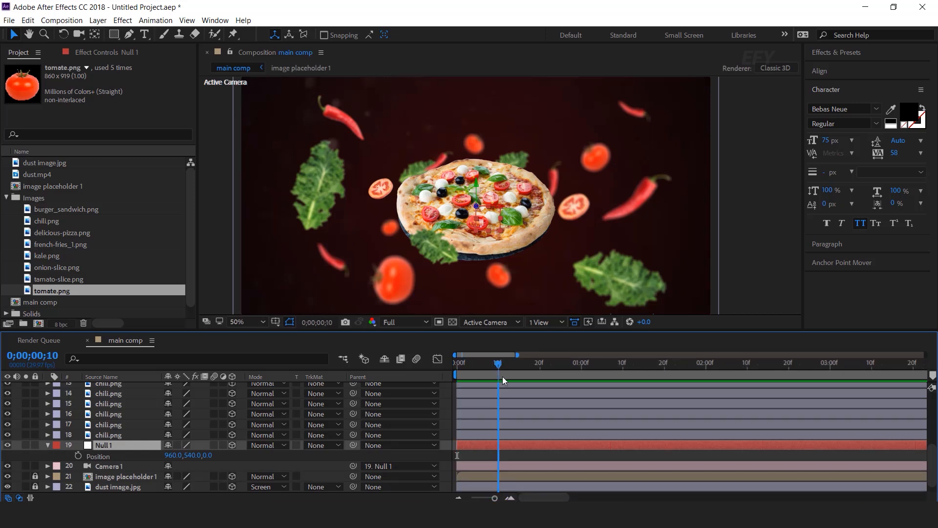
{"action": "left_click", "coordinate": [78, 456]}
At the start of the comp, set Null 1's Z position to -6313 as the opening keyframe of the camera move.
{"action": "key", "text": "Home"}
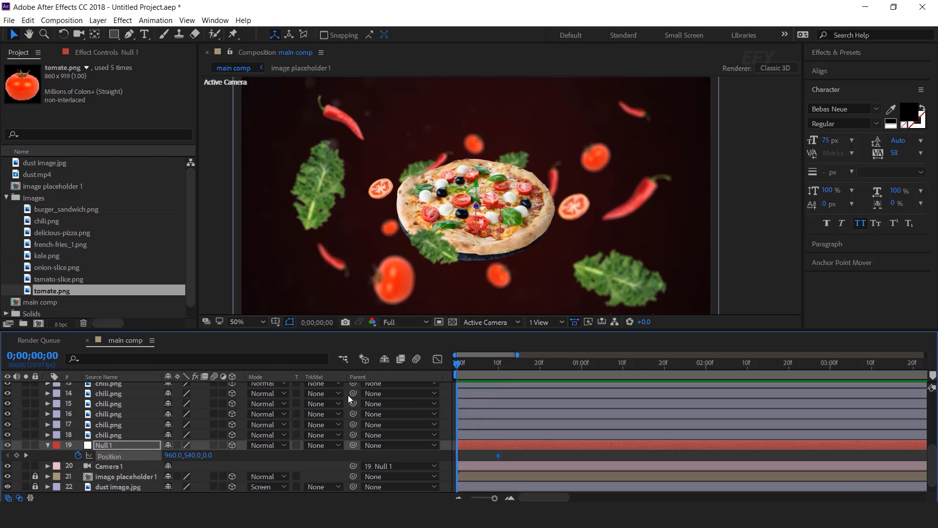
{"action": "left_click_drag", "start_coordinate": [209, 457], "coordinate": [157, 457]}
{"action": "left_click_drag", "start_coordinate": [14, 455], "coordinate": [13, 455]}
{"action": "left_click_drag", "start_coordinate": [219, 456], "coordinate": [97, 456]}
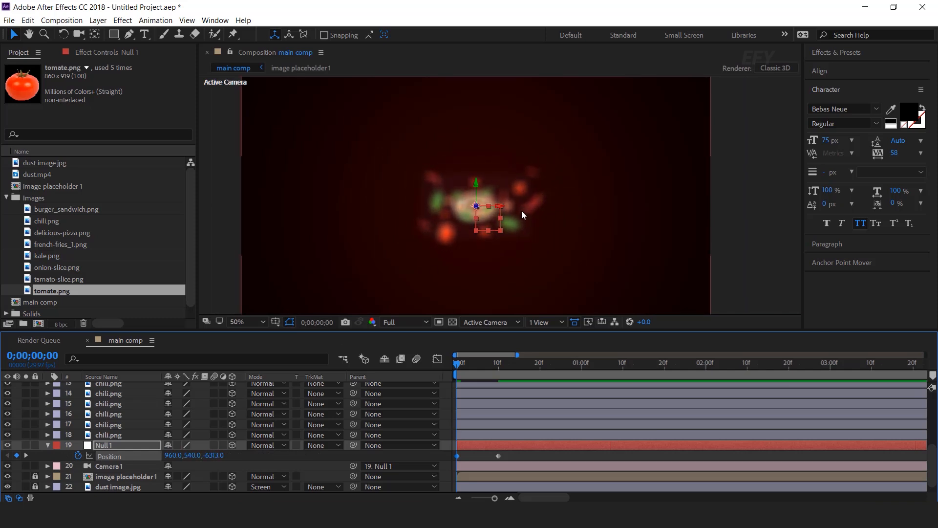
{"action": "key", "text": "minus"}
{"action": "key", "text": "minus"}
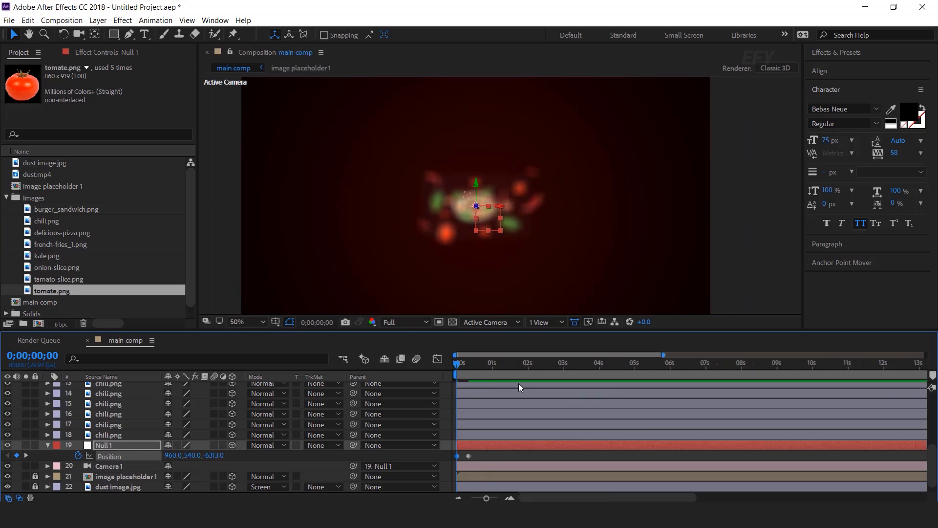
Hold Null 1's position with a keyframe at 0;00;04;00, and set its Z position to -7840 at 0;00;04;10.
{"action": "left_click", "coordinate": [599, 366]}
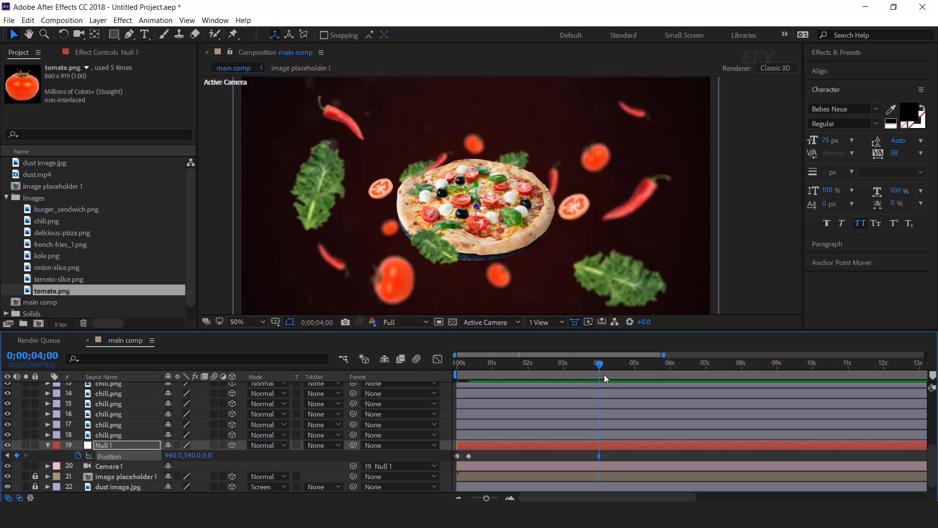
{"action": "scroll", "coordinate": [604, 374], "scroll_direction": "up", "scroll_amount": 3}
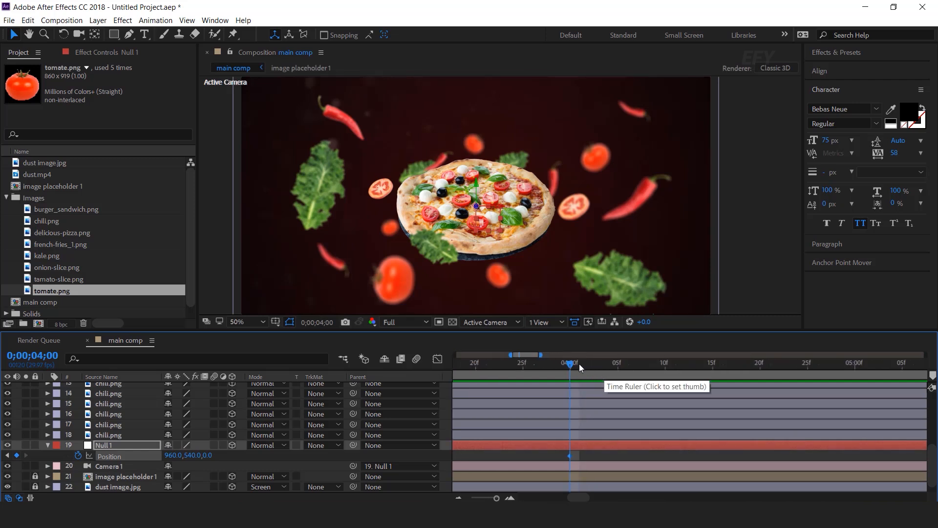
{"action": "scroll", "coordinate": [606, 376], "scroll_direction": "down", "scroll_amount": 1}
{"action": "left_click", "coordinate": [634, 365]}
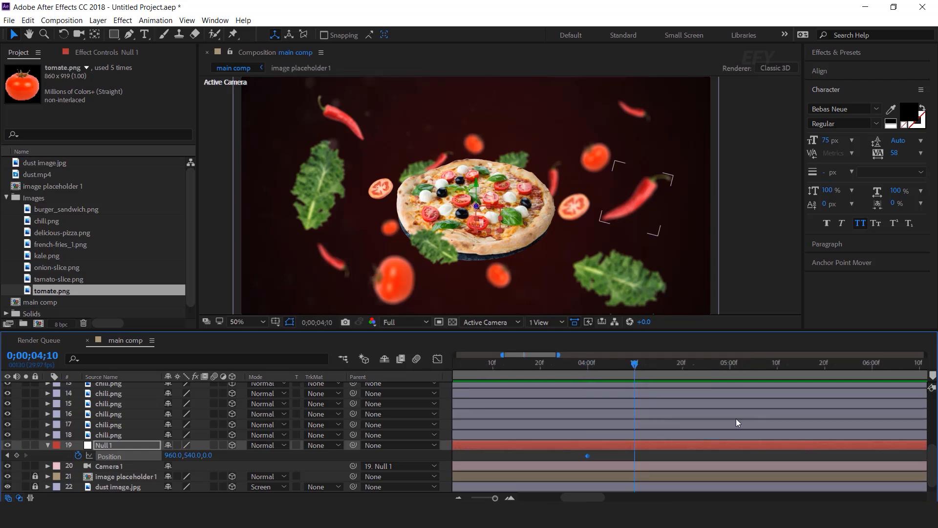
{"action": "left_click_drag", "start_coordinate": [208, 456], "coordinate": [118, 456]}
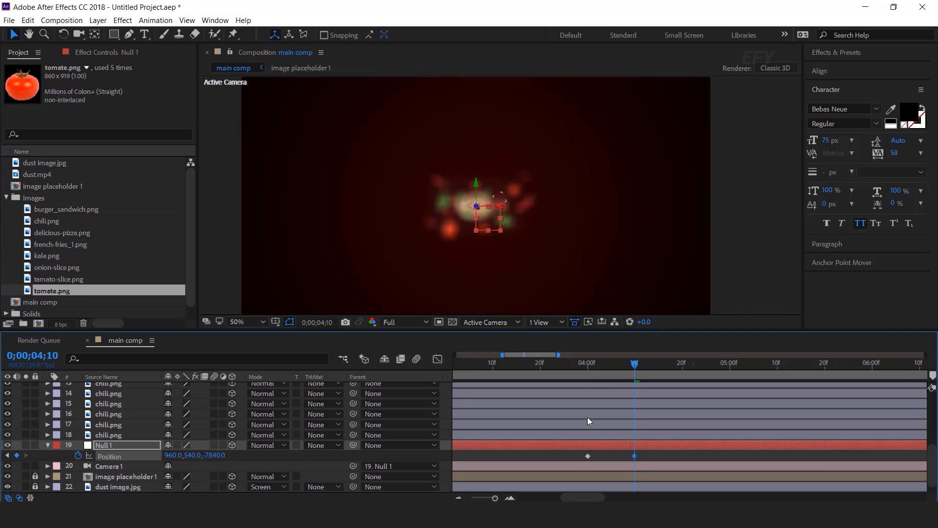
Apply Easy Ease to all four of Null 1's position keyframes.
{"action": "key", "text": "minus"}
{"action": "key", "text": "minus"}
{"action": "key", "text": "minus"}
{"action": "key", "text": "minus"}
{"action": "left_click_drag", "start_coordinate": [593, 454], "coordinate": [379, 465]}
{"action": "right_click", "coordinate": [571, 456]}
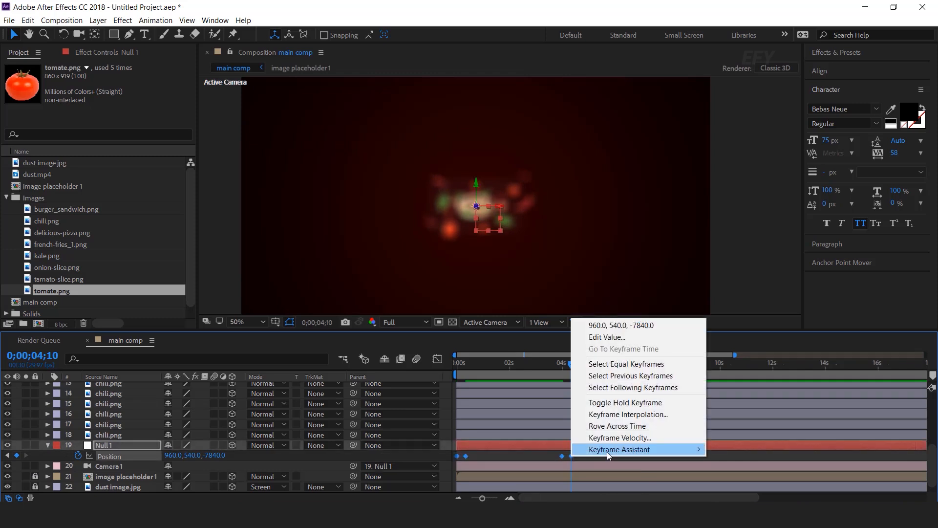
{"action": "mouse_move", "coordinate": [608, 450]}
{"action": "left_click", "coordinate": [734, 380]}
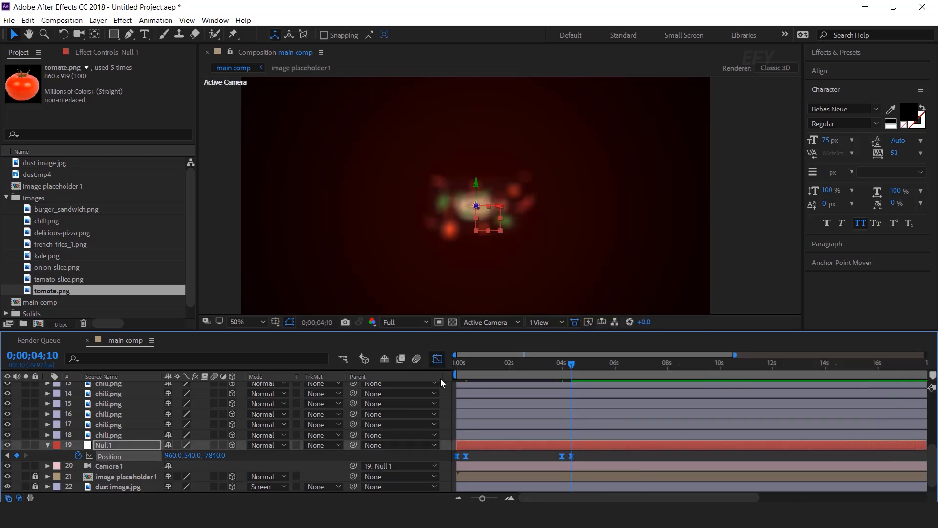
Reshape Null 1's speed graph so the opening move peaks near its start and the closing move peaks near its end.
{"action": "scroll", "coordinate": [497, 467], "scroll_direction": "up", "scroll_amount": 2}
{"action": "left_click_drag", "start_coordinate": [563, 498], "coordinate": [528, 495]}
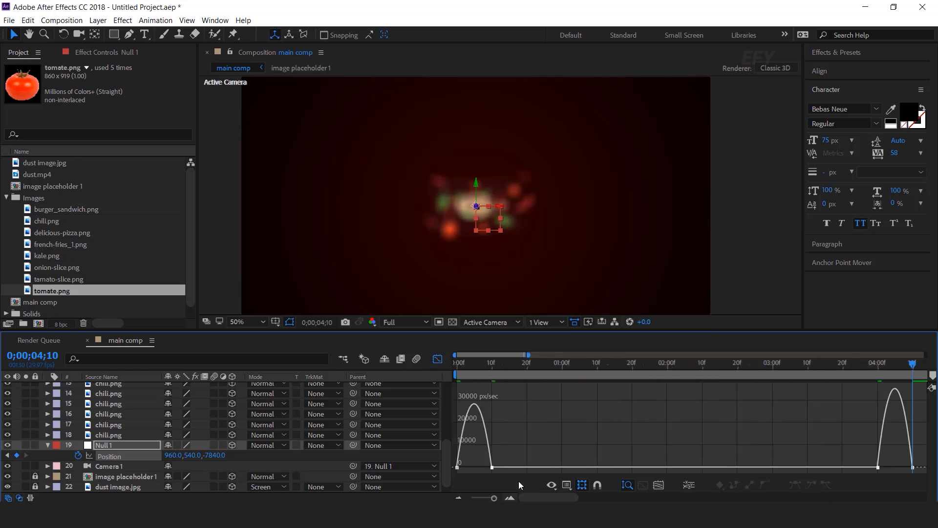
{"action": "left_click_drag", "start_coordinate": [472, 474], "coordinate": [477, 468]}
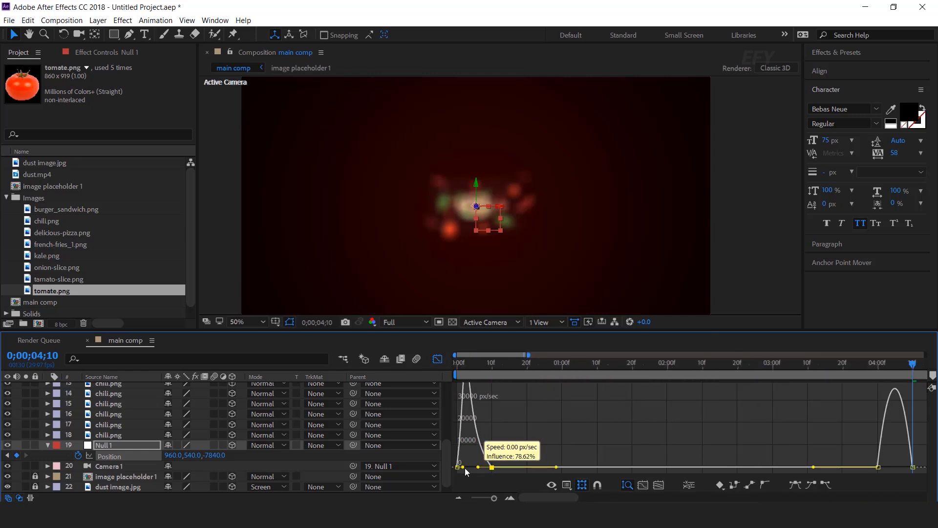
{"action": "left_click_drag", "start_coordinate": [838, 434], "coordinate": [895, 469]}
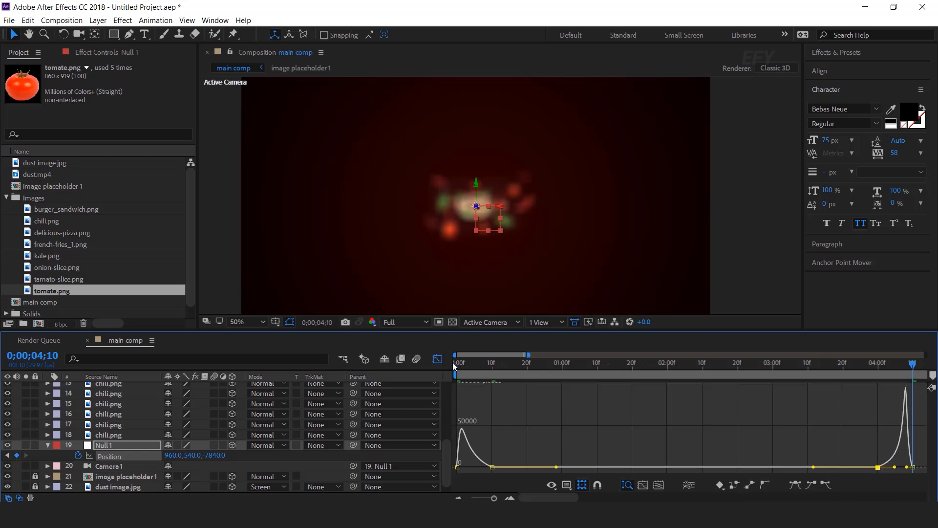
{"action": "left_click", "coordinate": [438, 359]}
Preview the camera move from the start of the comp, and collapse Null 1's position property.
{"action": "scroll", "coordinate": [544, 427], "scroll_direction": "down", "scroll_amount": 3}
{"action": "left_click_drag", "start_coordinate": [532, 365], "coordinate": [382, 378]}
{"action": "key", "text": "space"}
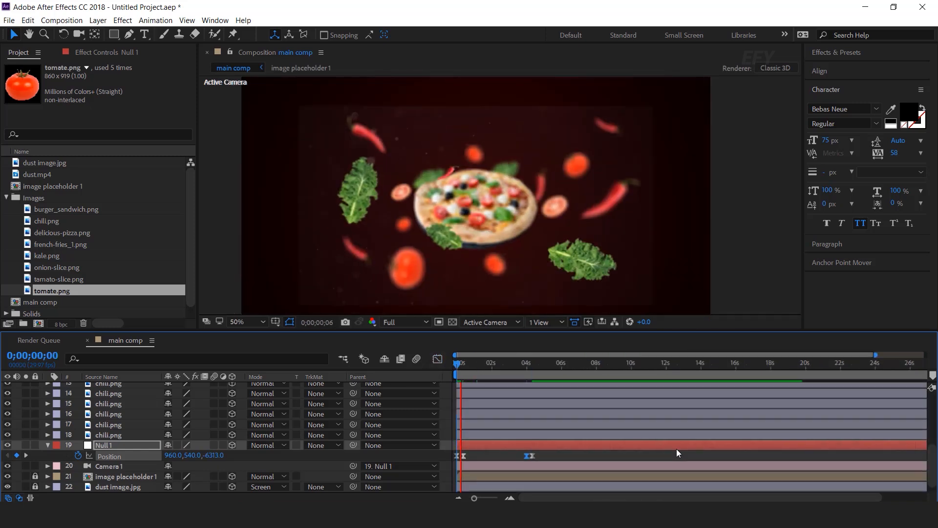
{"action": "scroll", "coordinate": [566, 496], "scroll_direction": "up", "scroll_amount": 3}
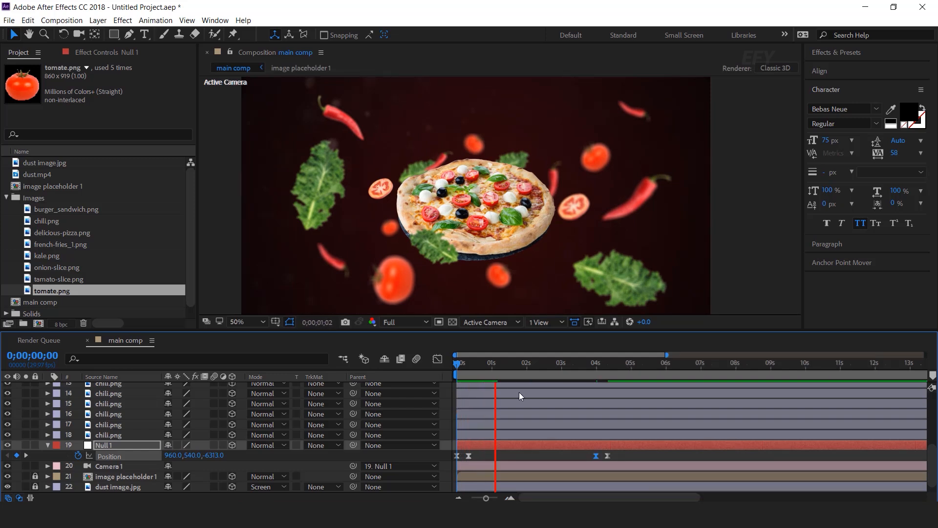
{"action": "left_click_drag", "start_coordinate": [505, 367], "coordinate": [559, 367]}
{"action": "key", "text": "p"}
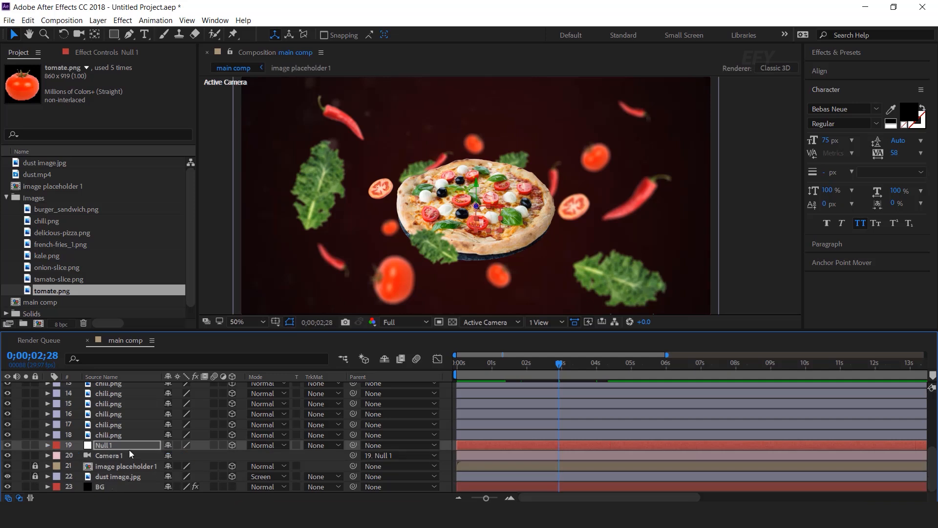
Create a new null object named wiggle and parent Null 1 to it.
{"action": "right_click", "coordinate": [446, 387]}
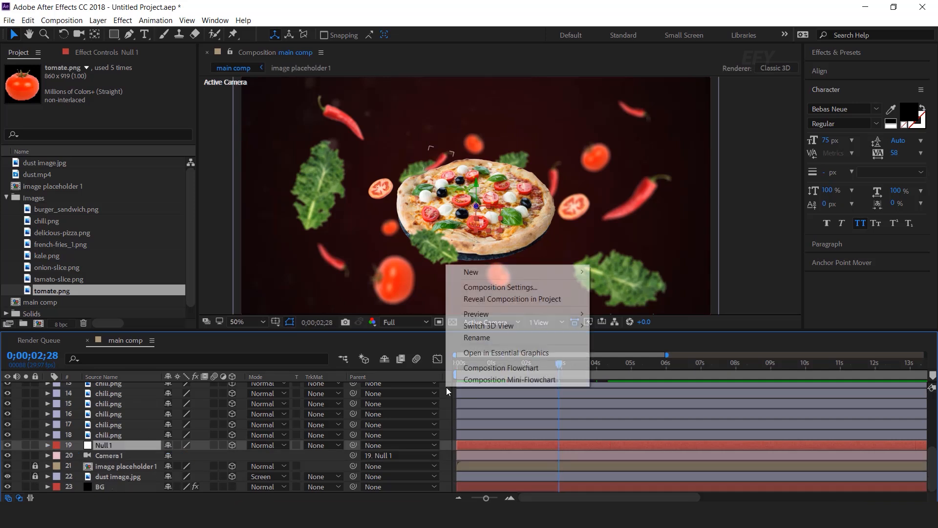
{"action": "mouse_move", "coordinate": [483, 272]}
{"action": "left_click", "coordinate": [649, 335]}
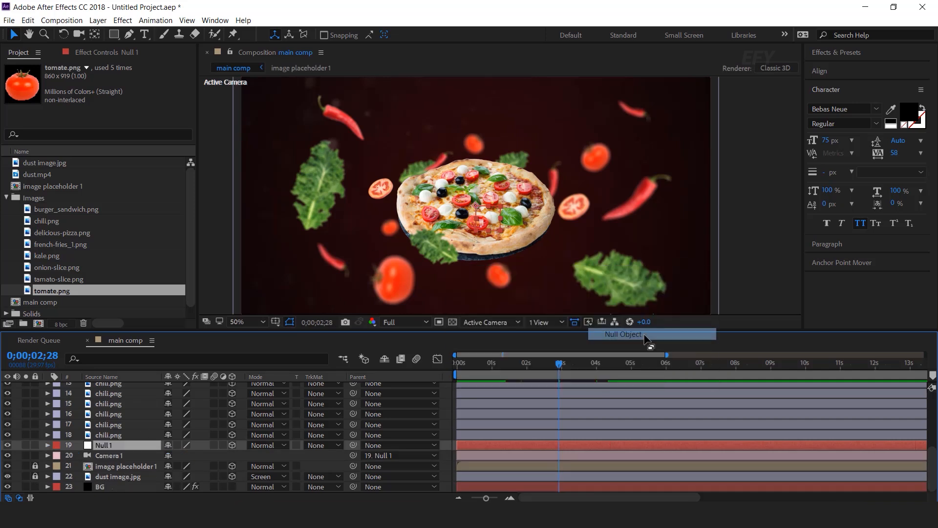
{"action": "key", "text": "Return"}
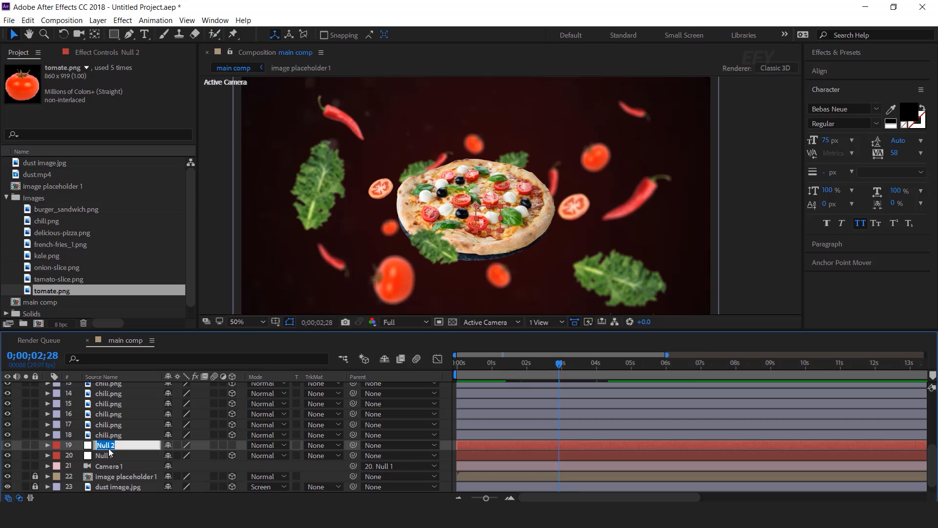
{"action": "type", "text": "wiggle"}
{"action": "key", "text": "Return"}
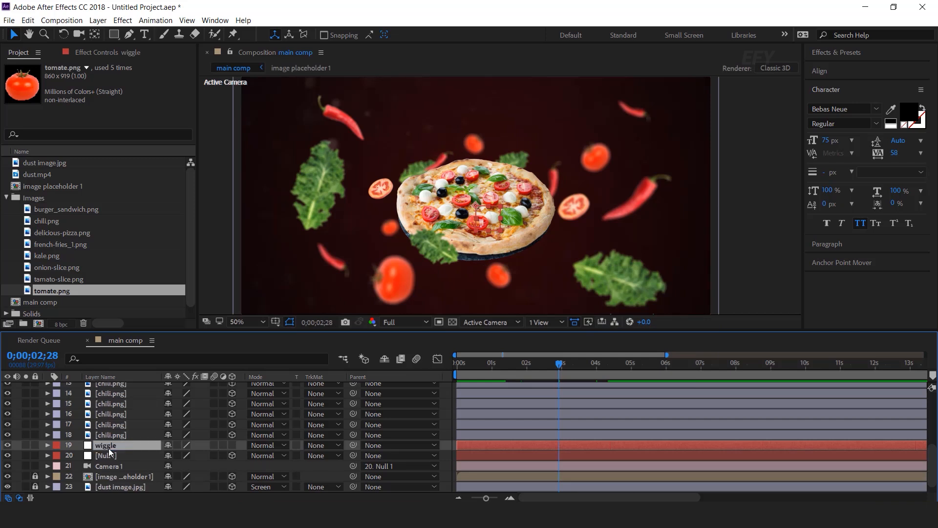
{"action": "left_click", "coordinate": [112, 458]}
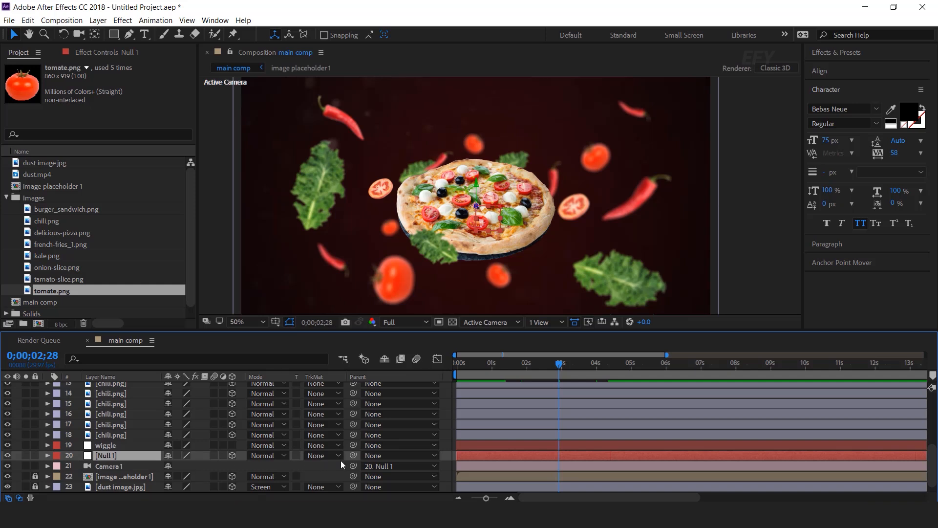
{"action": "left_click_drag", "start_coordinate": [354, 455], "coordinate": [105, 444]}
Add the expression wiggle(3,2) to the wiggle null's position, and collapse the layer.
{"action": "left_click", "coordinate": [106, 444]}
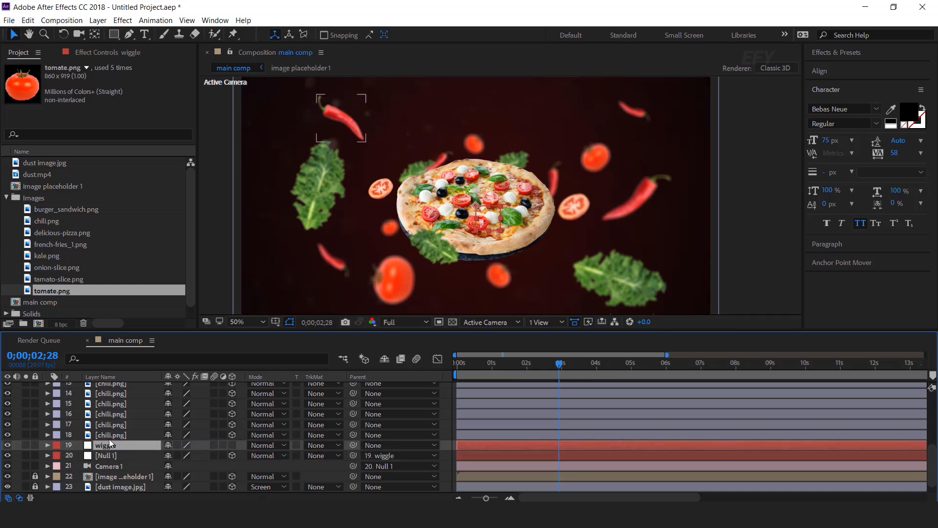
{"action": "key", "text": "p"}
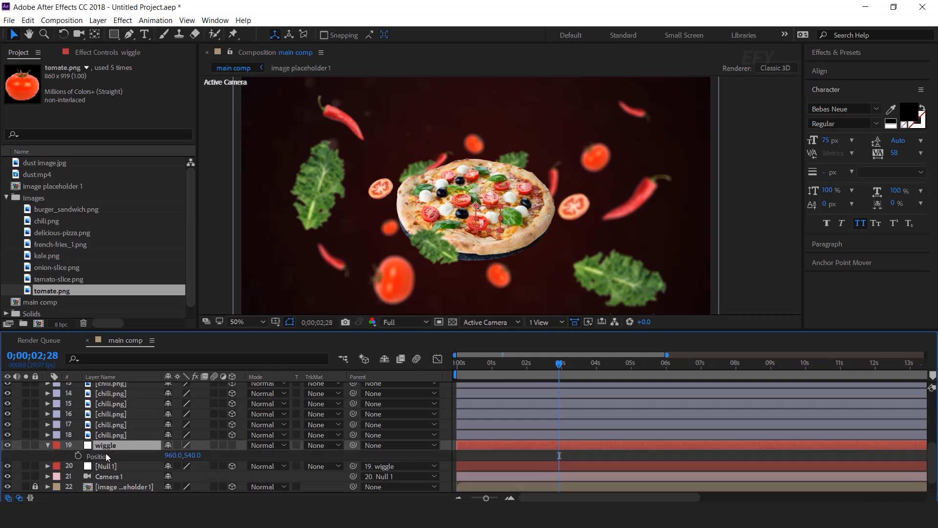
{"action": "left_click", "coordinate": [77, 455], "text": "alt"}
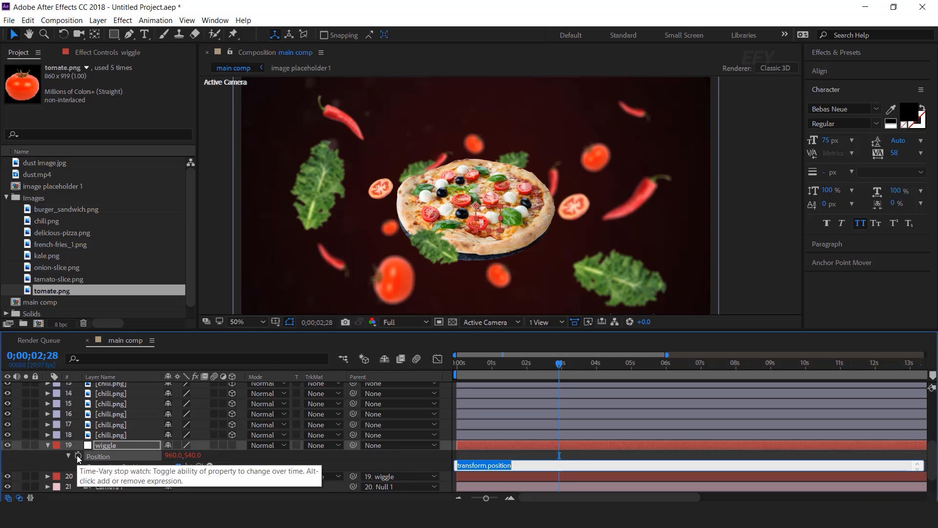
{"action": "type", "text": "wiggle"}
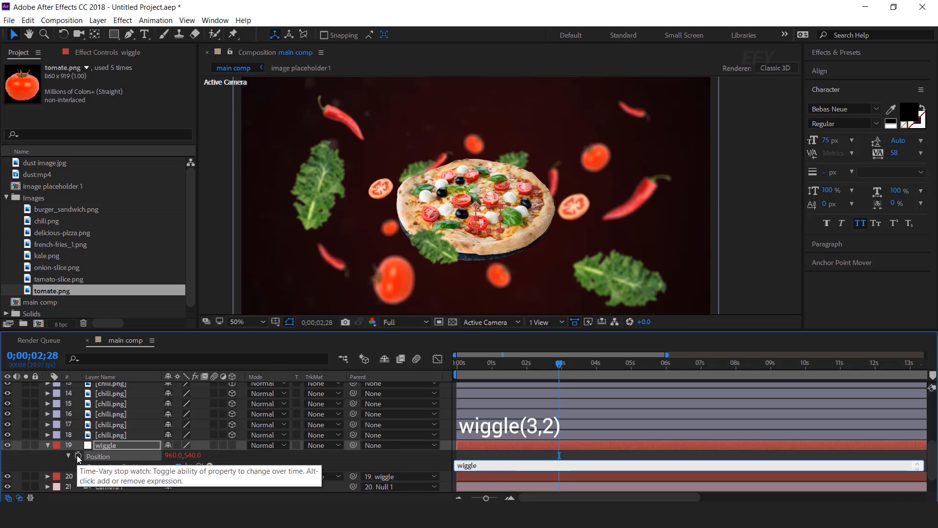
{"action": "type", "text": "(3,2)"}
{"action": "key", "text": "KP_Enter"}
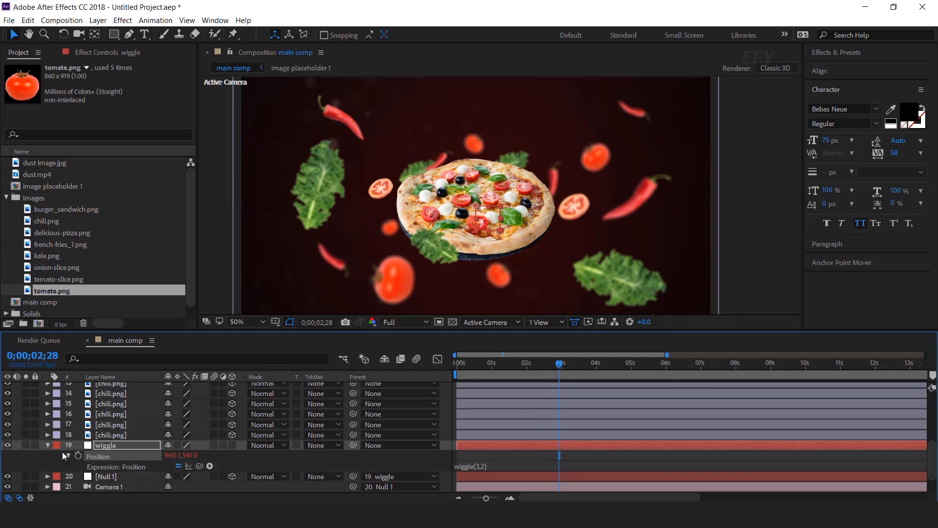
{"action": "left_click", "coordinate": [48, 445]}
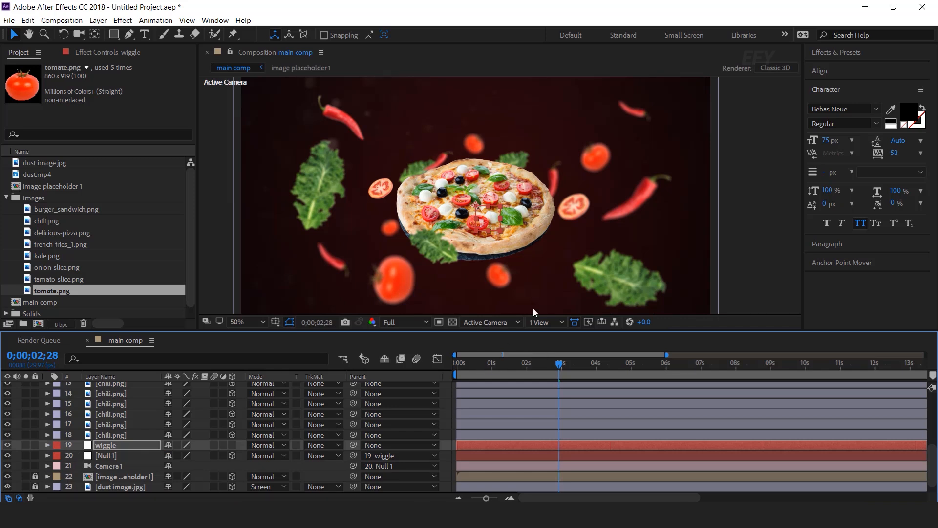
Select the two large kale leaves and two large chilies flanking the pizza, and add Z Rotation keyframes to them at 0;00;00;00.
{"action": "left_click", "coordinate": [649, 196]}
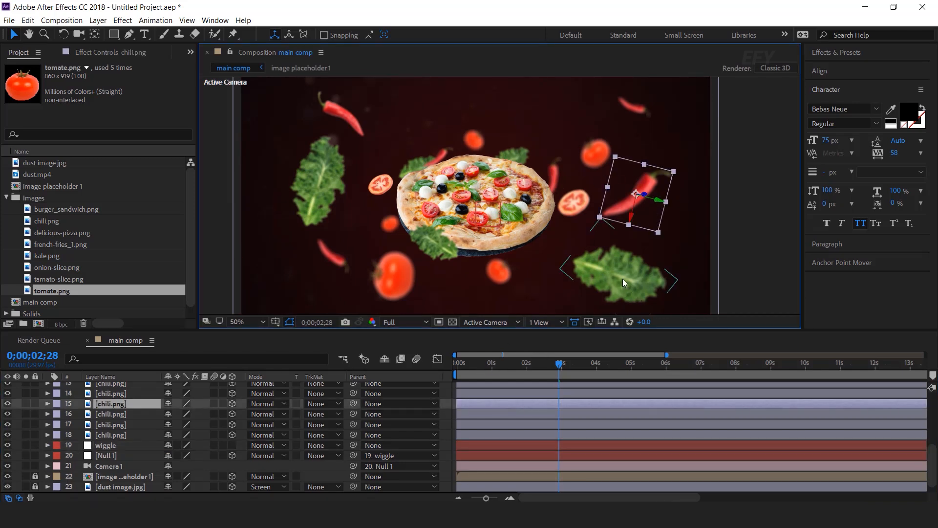
{"action": "left_click", "coordinate": [620, 277], "text": "shift"}
{"action": "left_click", "coordinate": [320, 195], "text": "shift"}
{"action": "left_click", "coordinate": [352, 110], "text": "shift"}
{"action": "key", "text": "r"}
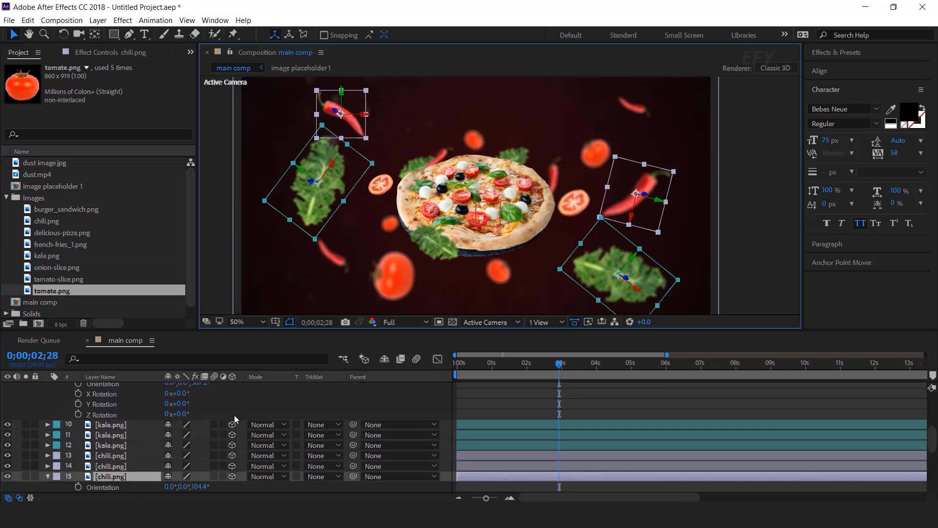
{"action": "scroll", "coordinate": [470, 377], "scroll_direction": "up", "scroll_amount": 5}
{"action": "left_click_drag", "start_coordinate": [465, 362], "coordinate": [450, 367]}
{"action": "scroll", "coordinate": [106, 470], "scroll_direction": "down", "scroll_amount": 2}
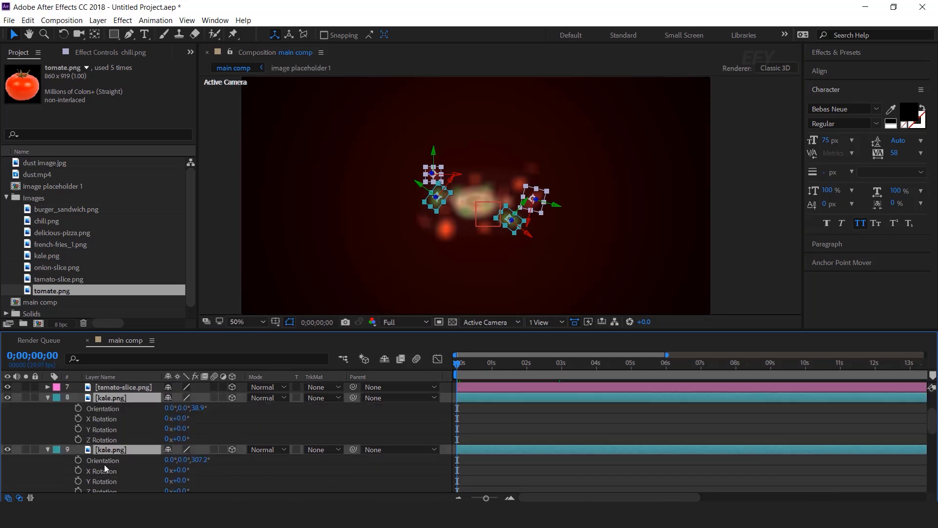
{"action": "left_click", "coordinate": [77, 439]}
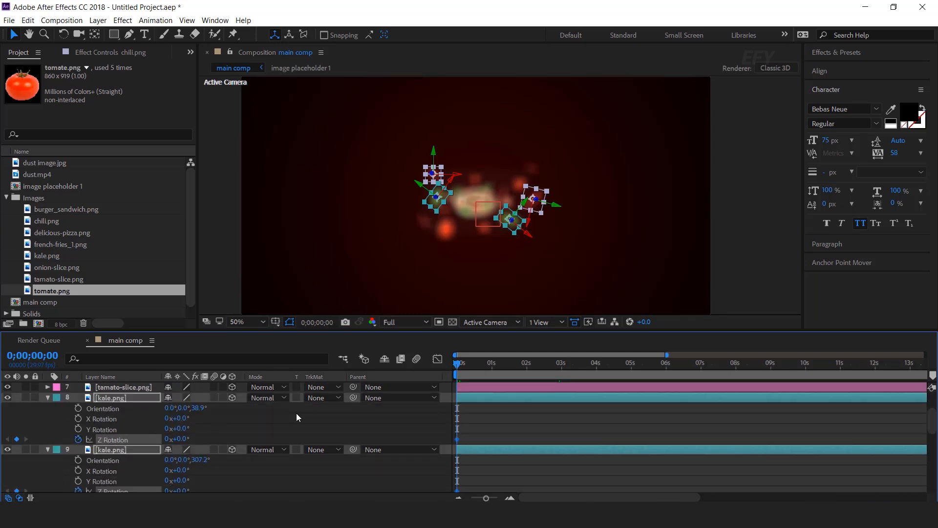
Set the selected kale and chili layers' Z Rotation to 20° at 0;00;04;00, and deselect them.
{"action": "left_click", "coordinate": [595, 368]}
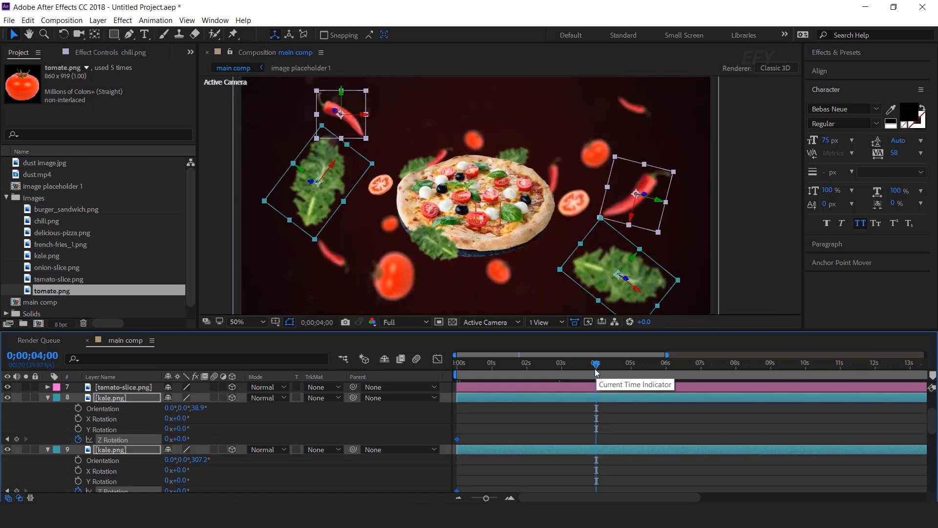
{"action": "left_click", "coordinate": [181, 439]}
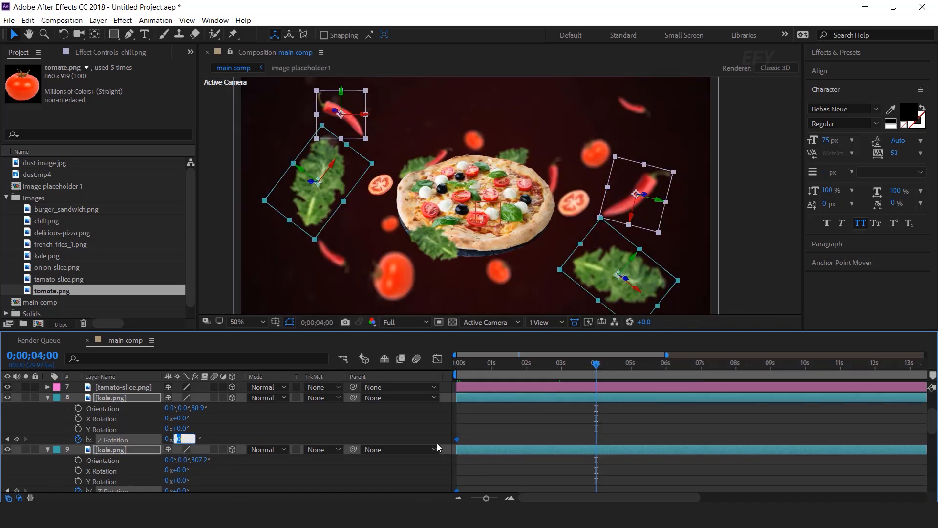
{"action": "key", "text": "Return"}
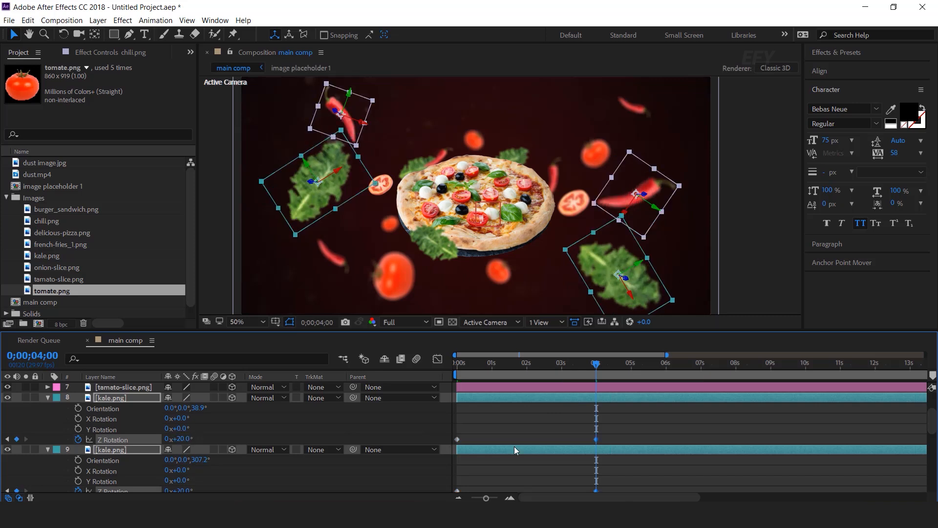
{"action": "left_click", "coordinate": [708, 432]}
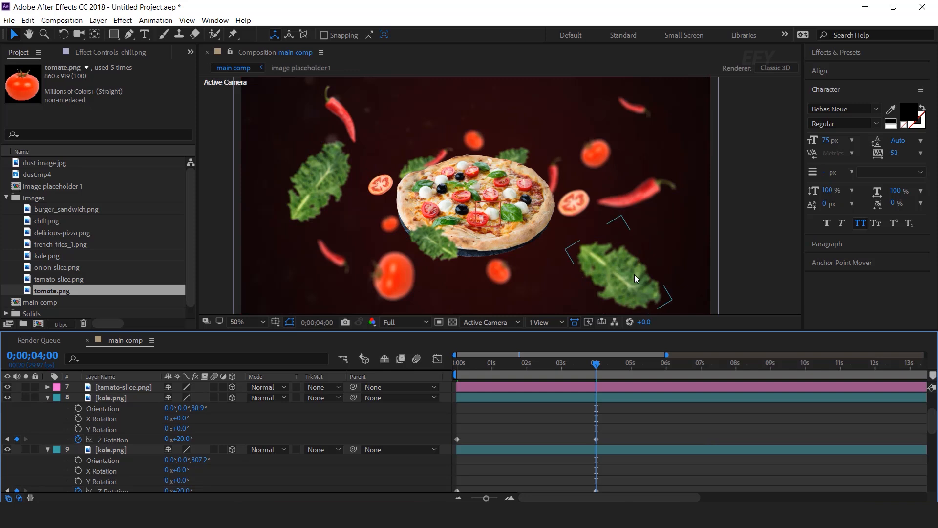
Set the Z Rotation of the large kale leaf left of the pizza to -20° at 0;00;04;00.
{"action": "left_click", "coordinate": [320, 199]}
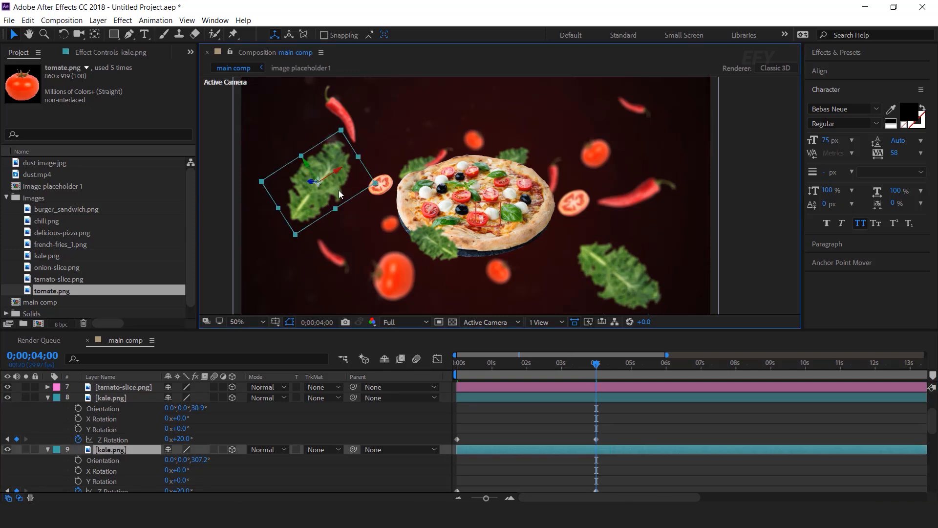
{"action": "scroll", "coordinate": [210, 464], "scroll_direction": "down", "scroll_amount": 1}
{"action": "left_click", "coordinate": [181, 461]}
{"action": "type", "text": "-20"}
{"action": "key", "text": "Return"}
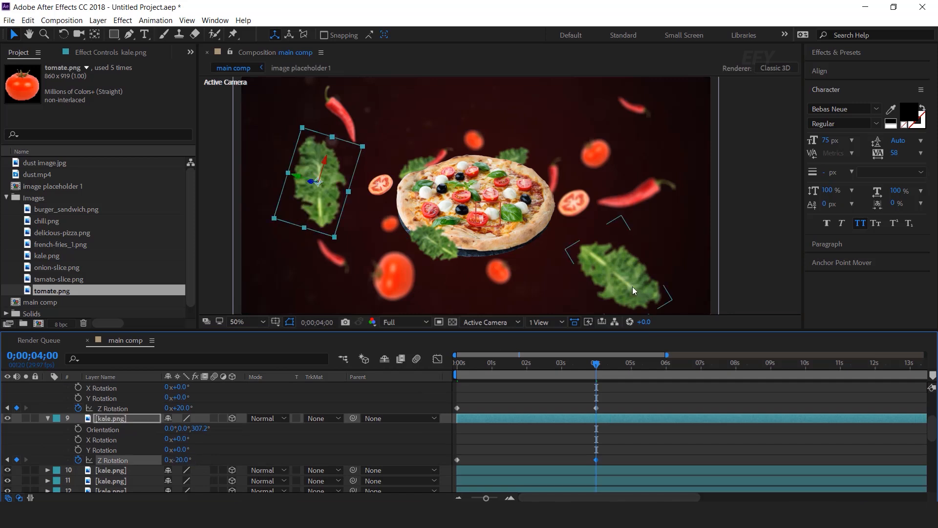
Set the Z Rotation of the large chili right of the pizza to -20° at 0;00;04;00, and preview the animation.
{"action": "left_click", "coordinate": [646, 198]}
{"action": "key", "text": "r"}
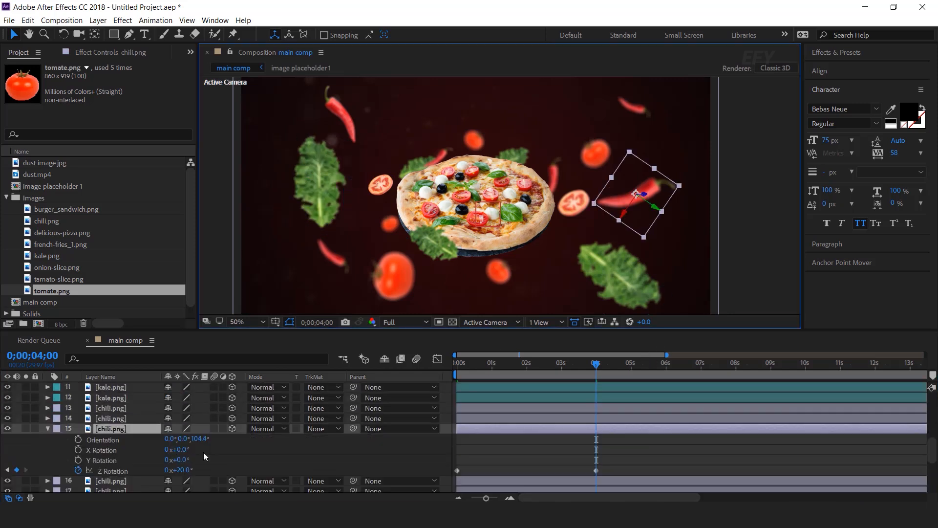
{"action": "left_click", "coordinate": [180, 470]}
{"action": "type", "text": "-20"}
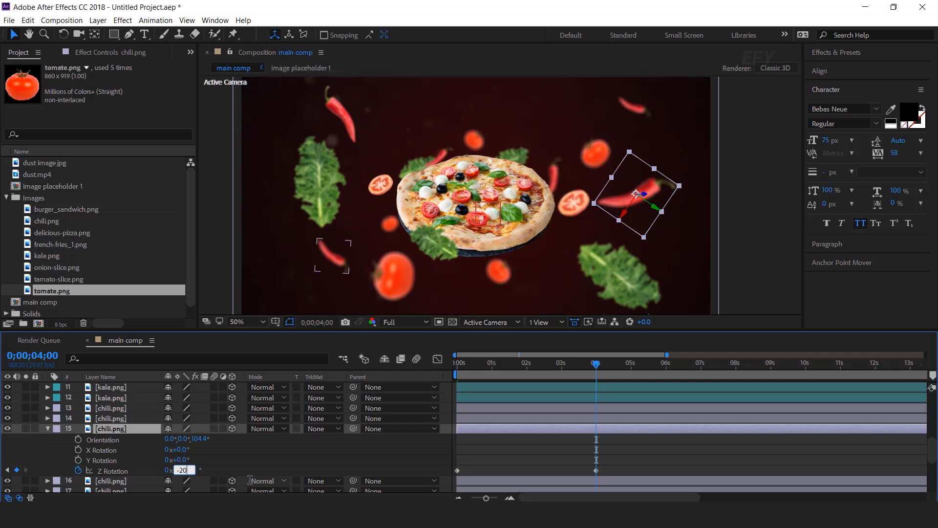
{"action": "key", "text": "Return"}
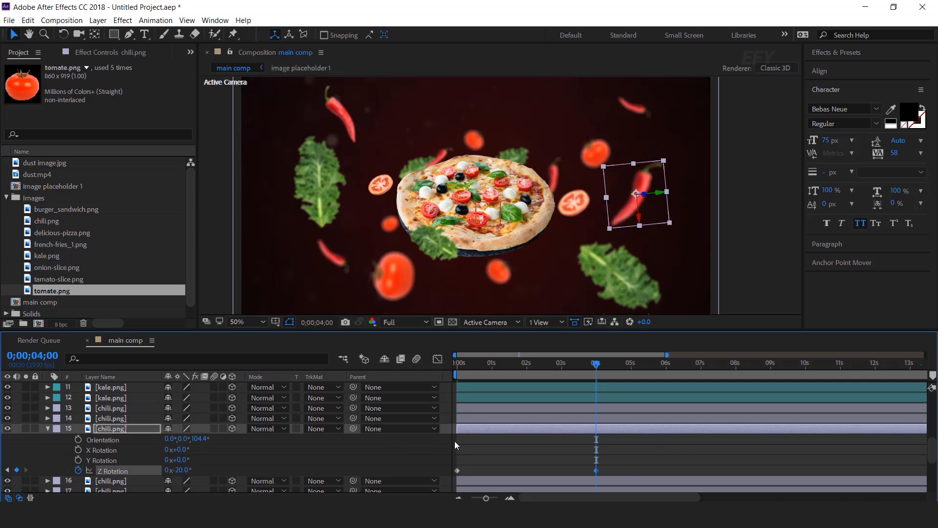
{"action": "left_click_drag", "start_coordinate": [470, 367], "coordinate": [447, 365]}
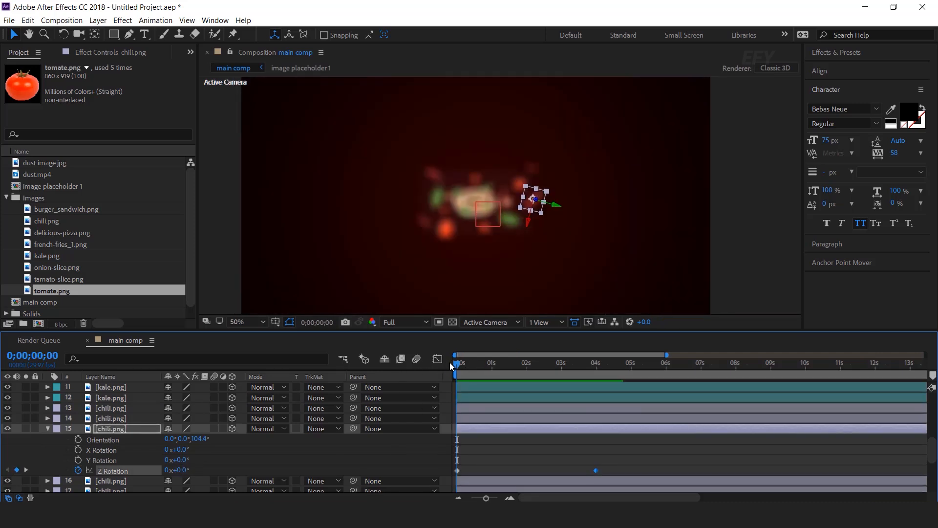
{"action": "key", "text": "space"}
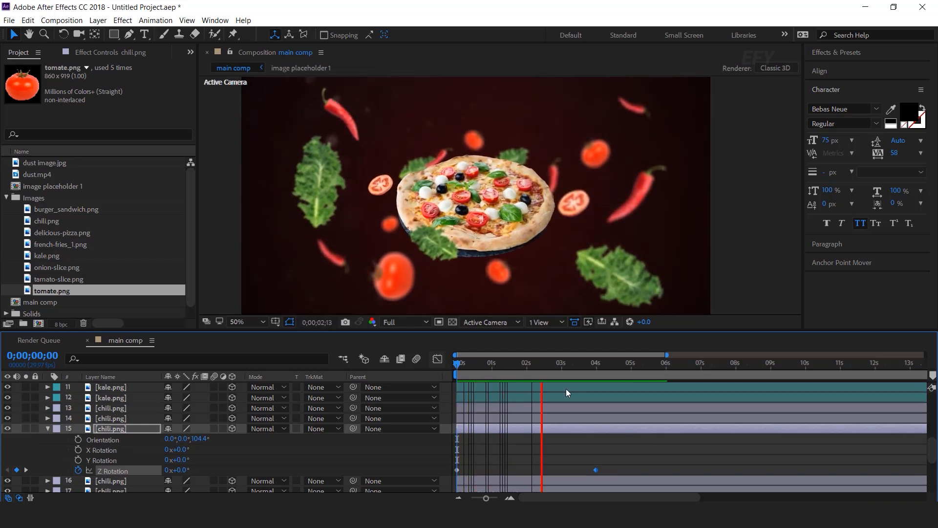
{"action": "left_click_drag", "start_coordinate": [565, 365], "coordinate": [543, 368]}
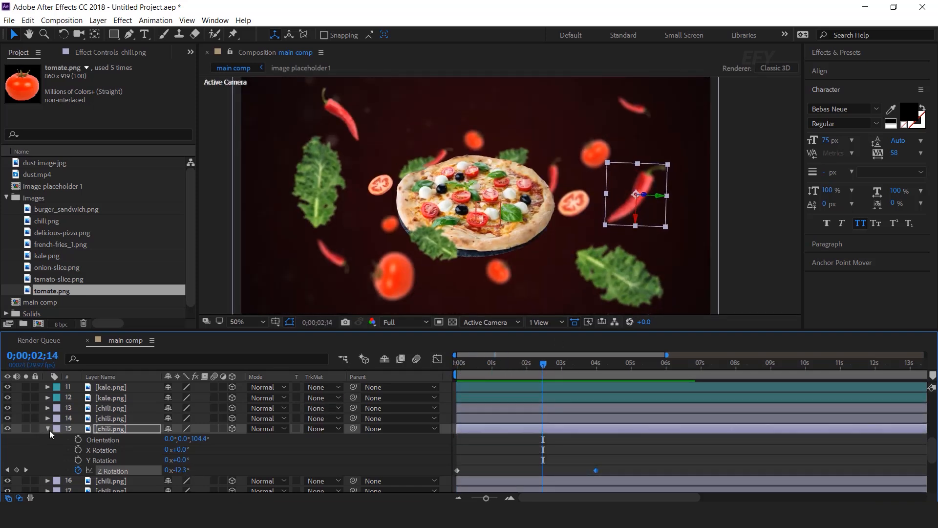
Select the two large kale leaves and two large chilies flanking the pizza, and add Position keyframes to them at 0;00;00;00.
{"action": "left_click", "coordinate": [640, 277]}
{"action": "left_click", "coordinate": [348, 200], "text": "shift"}
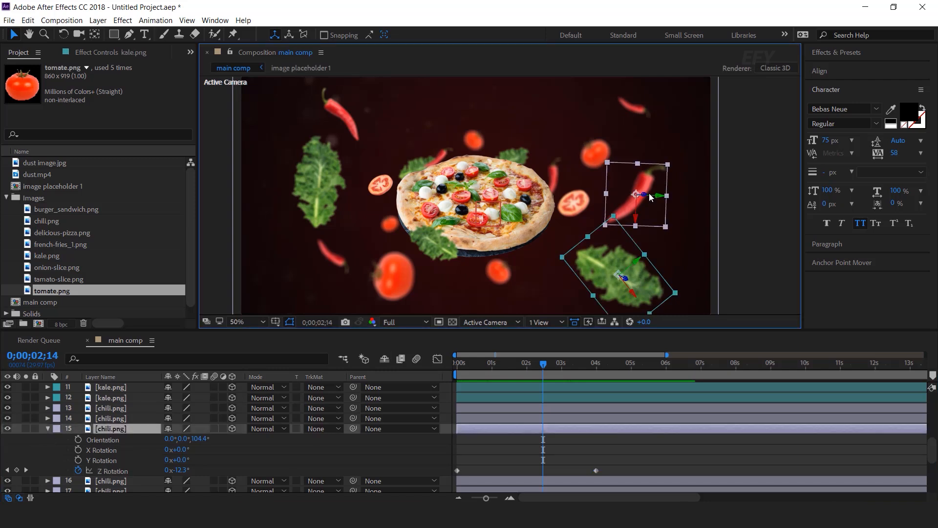
{"action": "left_click", "coordinate": [347, 110], "text": "shift"}
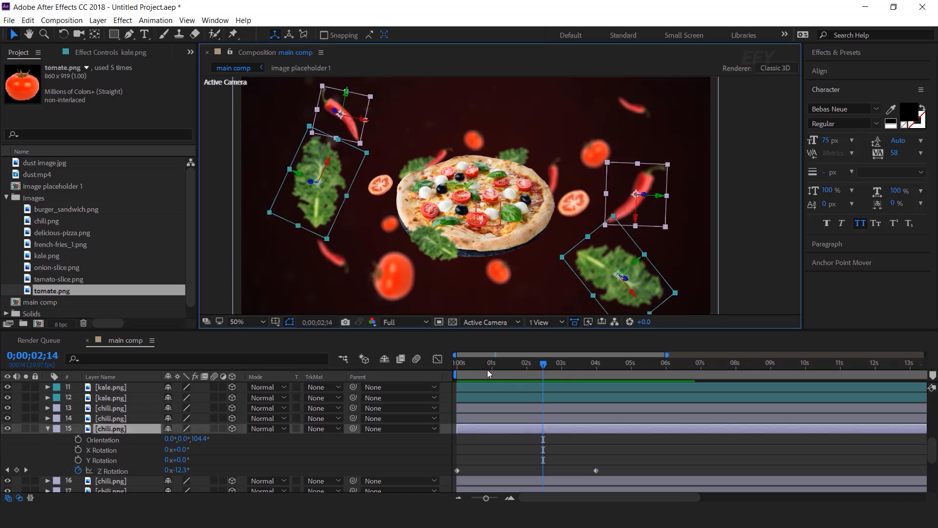
{"action": "key", "text": "Home"}
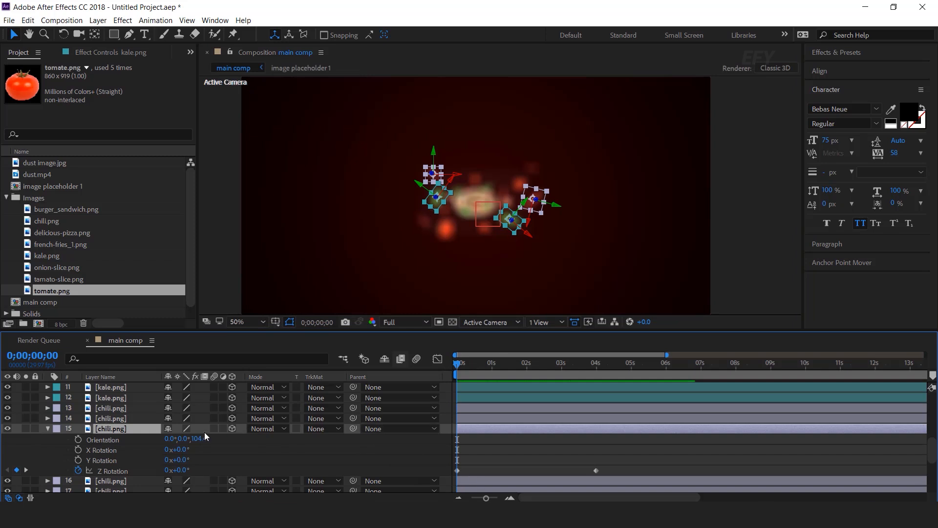
{"action": "key", "text": "p"}
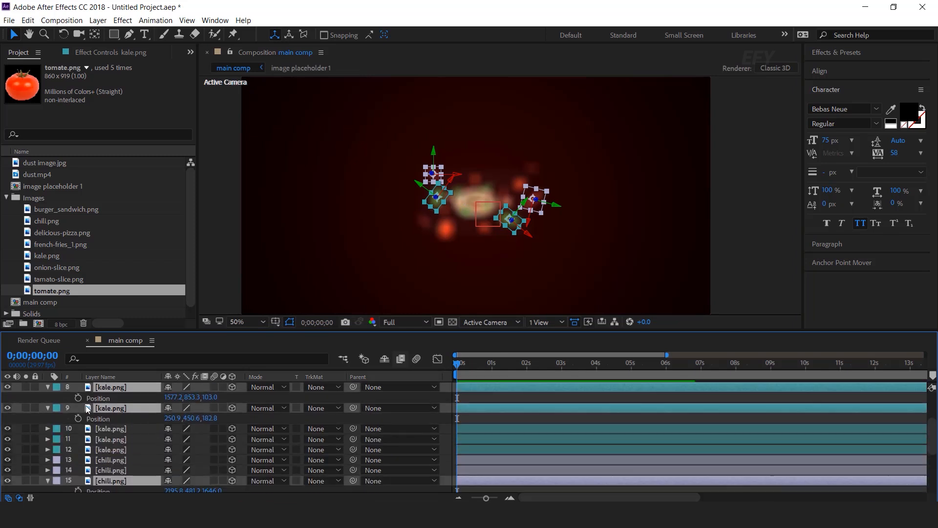
{"action": "left_click", "coordinate": [76, 397]}
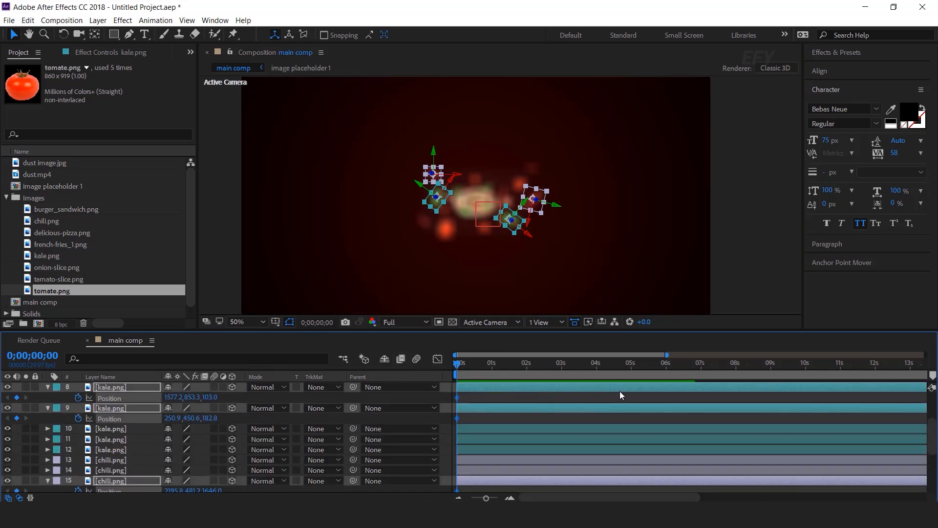
Move the selected kale and chili layers toward the camera at 0;00;04;01, bringing kale layer 8's Z position to -60, and deselect them.
{"action": "scroll", "coordinate": [619, 391], "scroll_direction": "up", "scroll_amount": 4}
{"action": "left_click", "coordinate": [597, 365]}
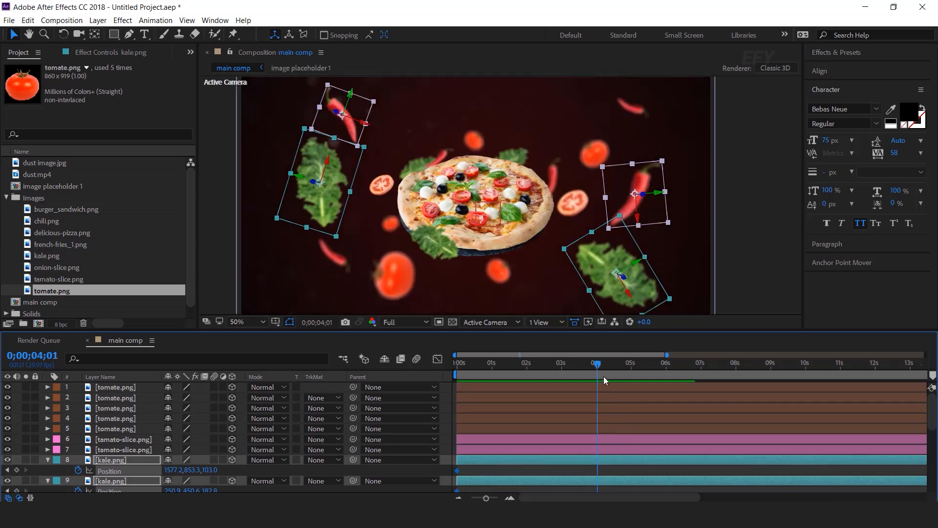
{"action": "left_click_drag", "start_coordinate": [207, 470], "coordinate": [92, 473]}
{"action": "left_click", "coordinate": [508, 470]}
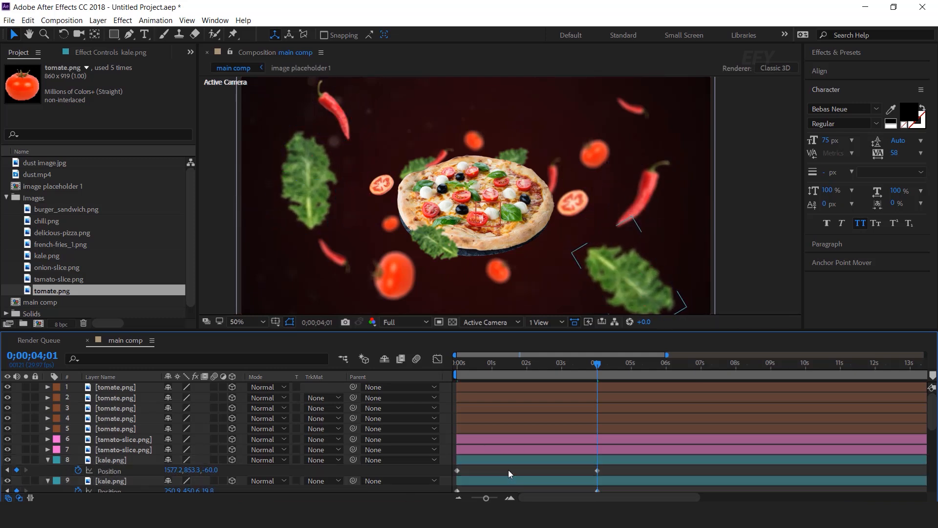
Collapse the expanded Position properties of the kale and chili layers.
{"action": "left_click", "coordinate": [47, 460]}
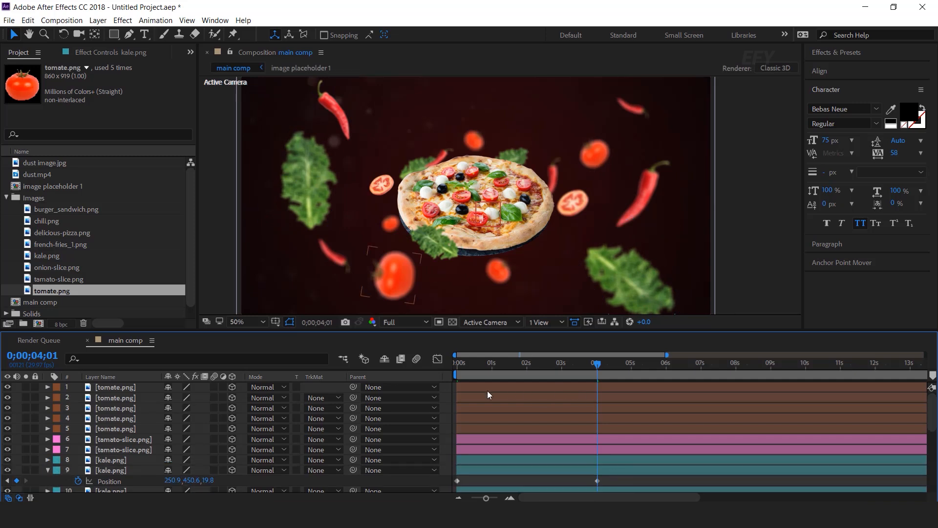
{"action": "scroll", "coordinate": [538, 451], "scroll_direction": "down", "scroll_amount": 5}
{"action": "left_click", "coordinate": [70, 423]}
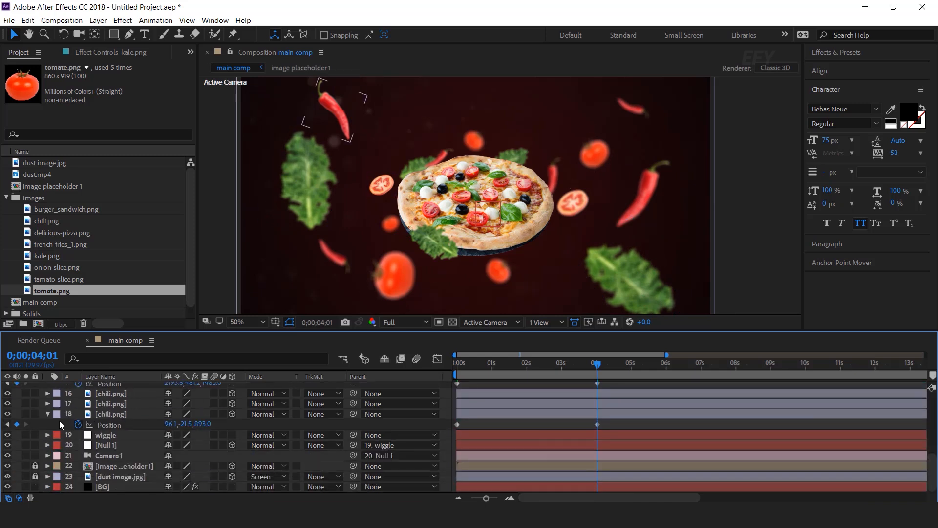
{"action": "left_click", "coordinate": [47, 414]}
{"action": "scroll", "coordinate": [69, 430], "scroll_direction": "up", "scroll_amount": 1}
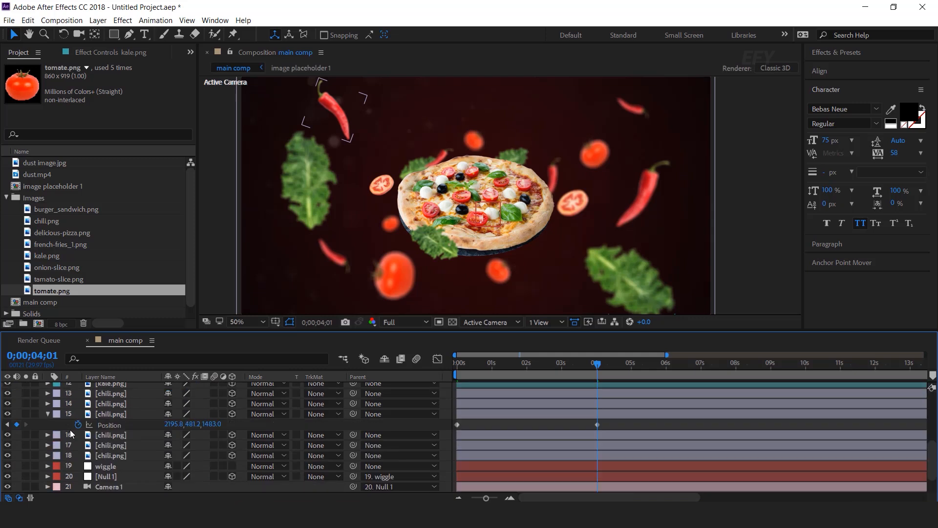
{"action": "left_click", "coordinate": [47, 413]}
Add a Position keyframe to Camera 1 at 0;00;00;00, and set its Z position to -1692.7 at 0;00;04;00.
{"action": "left_click_drag", "start_coordinate": [498, 367], "coordinate": [417, 367]}
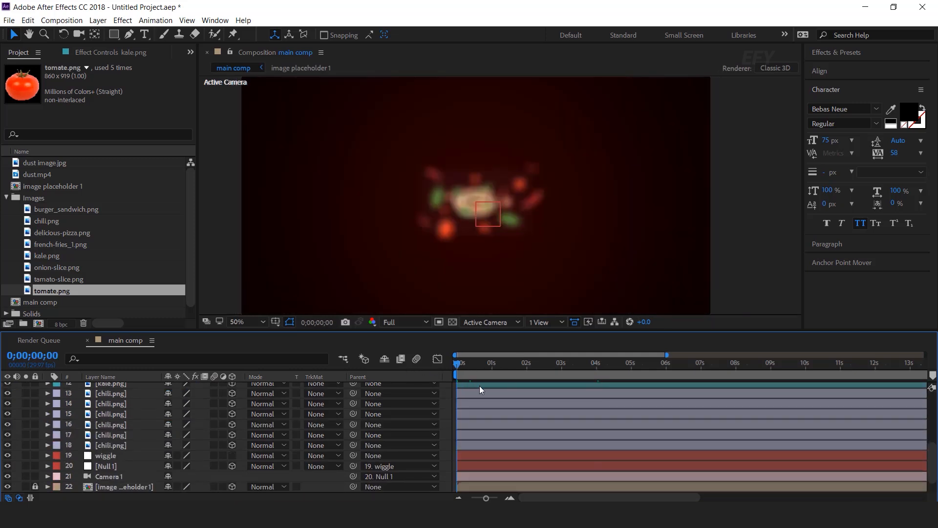
{"action": "left_click", "coordinate": [115, 477]}
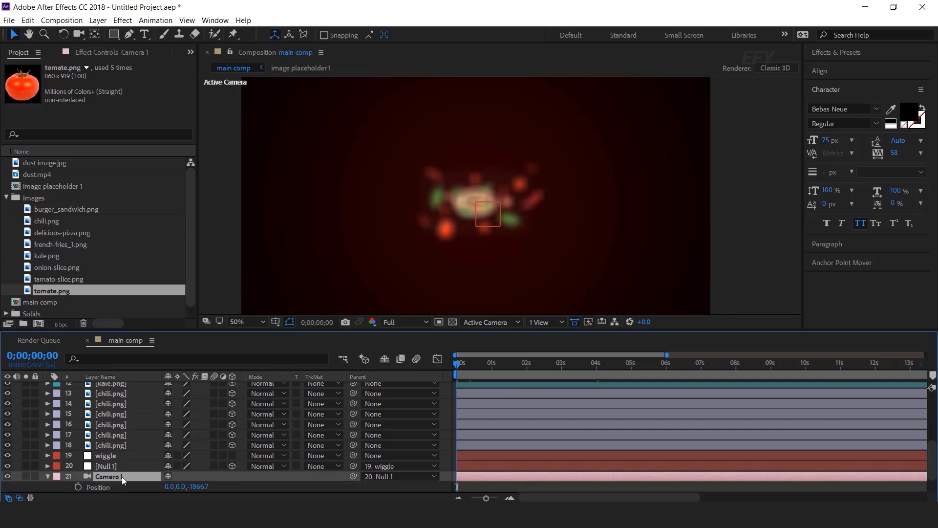
{"action": "key", "text": "p"}
{"action": "left_click", "coordinate": [77, 455]}
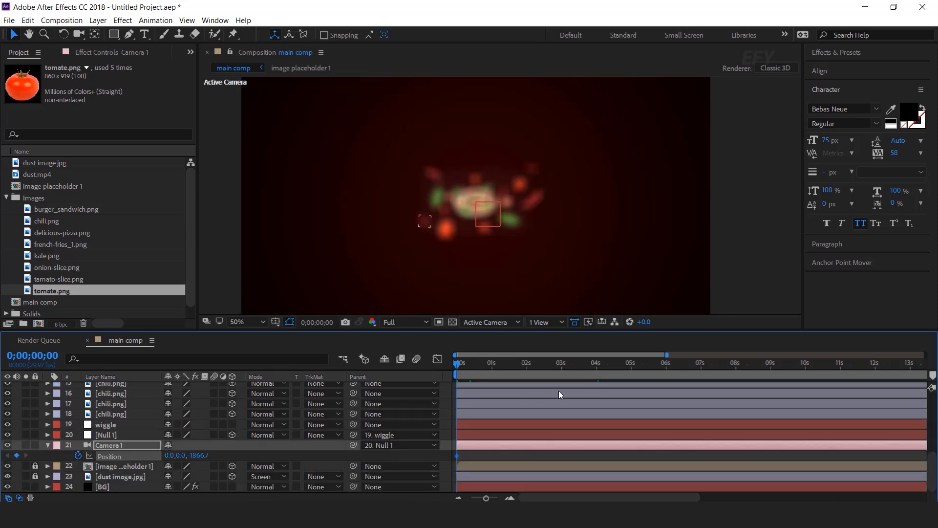
{"action": "left_click_drag", "start_coordinate": [476, 364], "coordinate": [596, 376]}
{"action": "left_click_drag", "start_coordinate": [199, 455], "coordinate": [302, 455]}
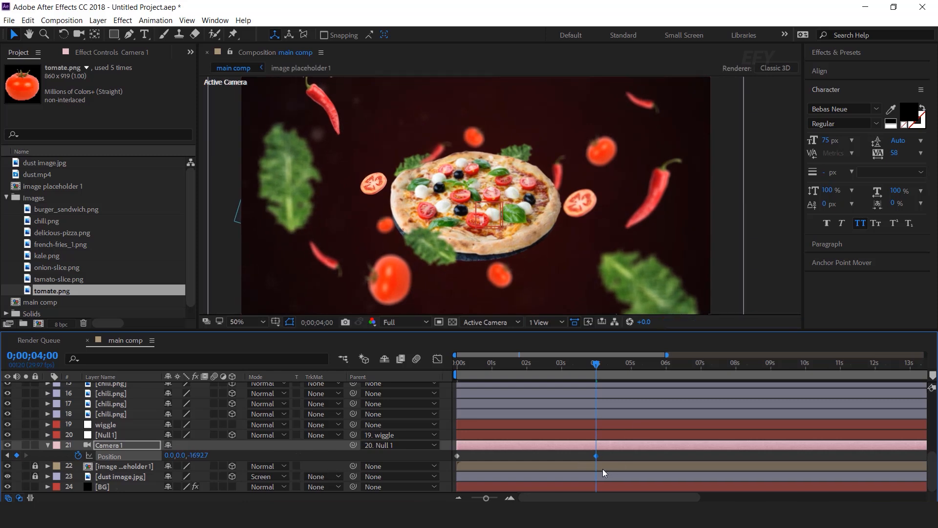
Move Camera 1's second Position keyframe to about 5 seconds, collapse the layer, and preview the camera move.
{"action": "left_click_drag", "start_coordinate": [596, 456], "coordinate": [635, 457]}
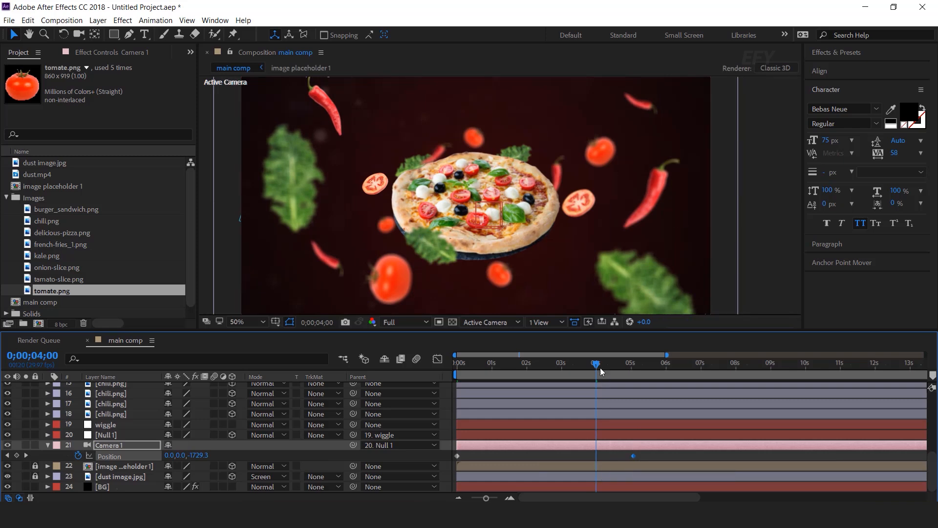
{"action": "left_click_drag", "start_coordinate": [598, 364], "coordinate": [435, 377]}
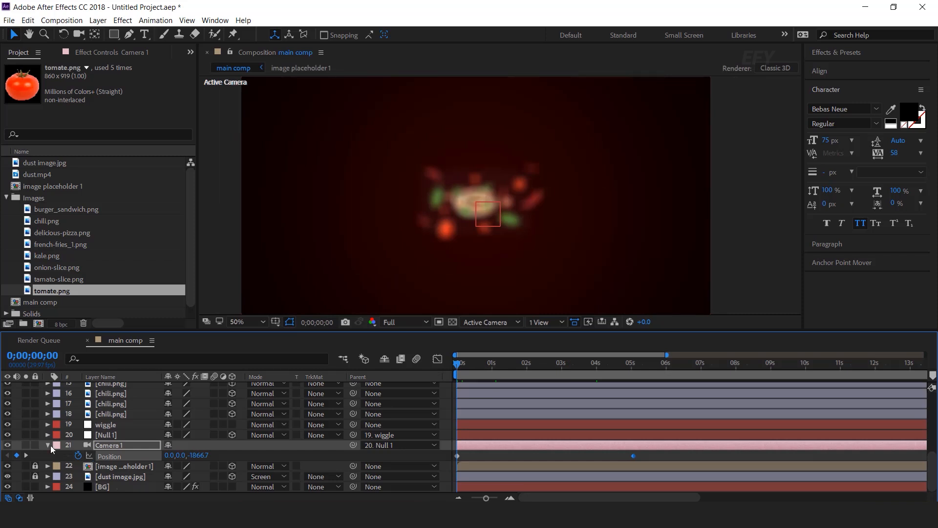
{"action": "left_click", "coordinate": [49, 444]}
{"action": "left_click", "coordinate": [626, 364]}
{"action": "key", "text": "space"}
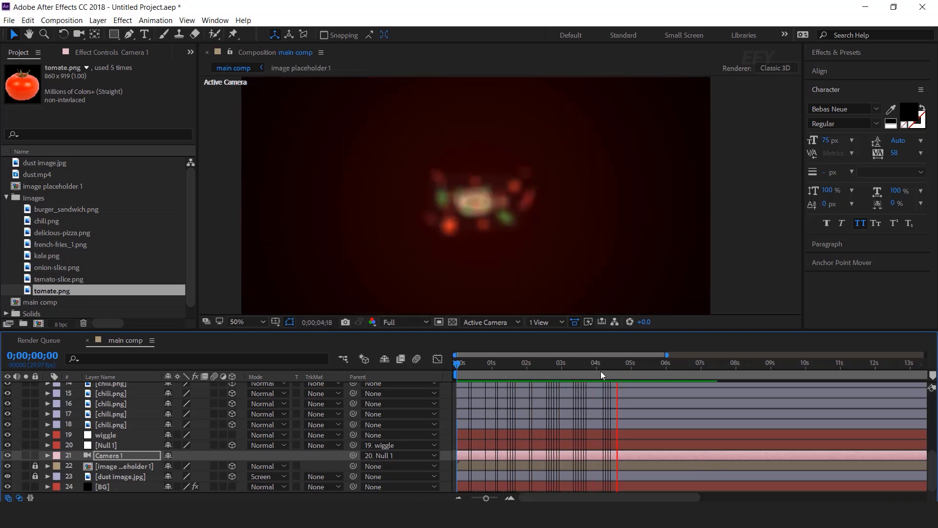
{"action": "left_click", "coordinate": [512, 371]}
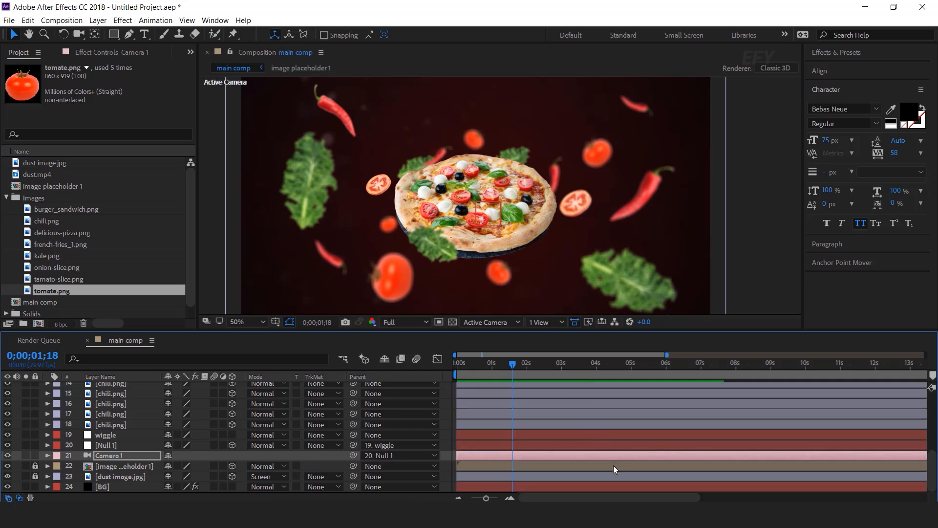
Add dust.mp4 to the main comp directly beneath the image placeholder layer, and set its blending mode to Screen.
{"action": "left_click", "coordinate": [6, 198]}
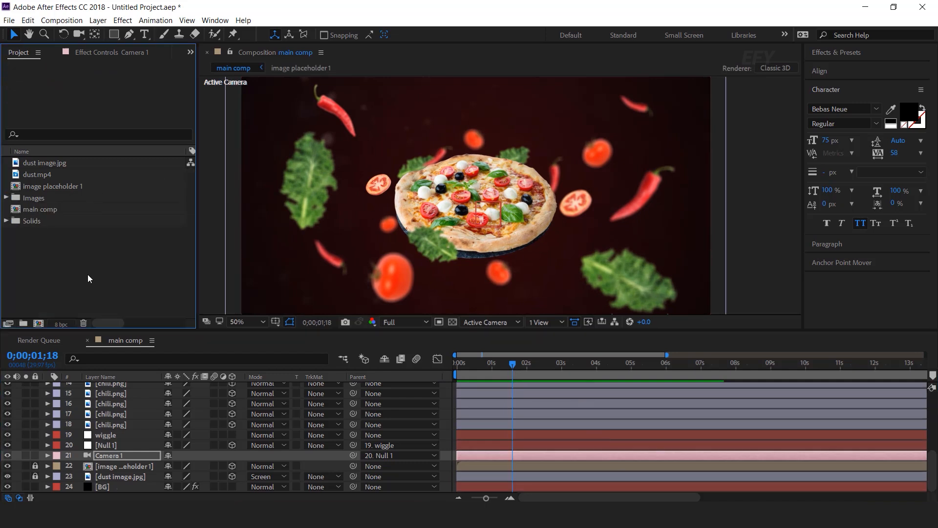
{"action": "left_click", "coordinate": [39, 175]}
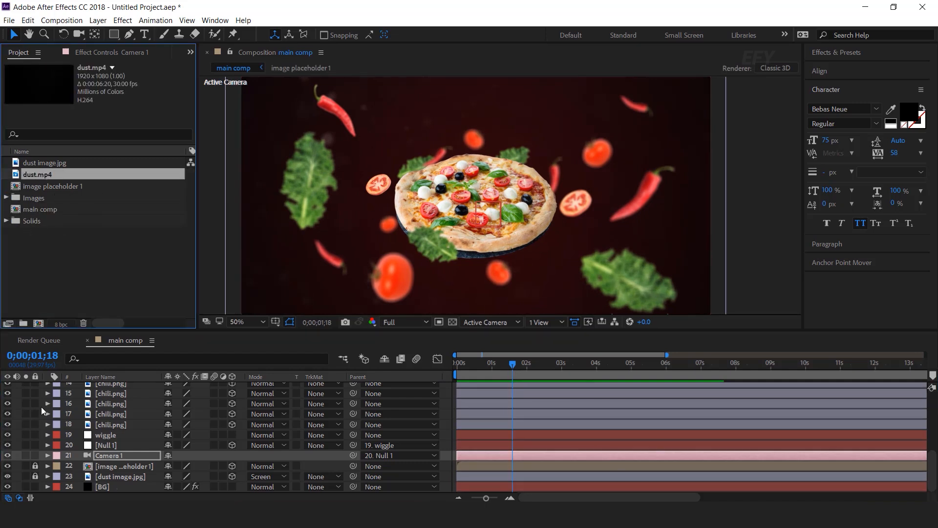
{"action": "left_click_drag", "start_coordinate": [38, 175], "coordinate": [126, 477]}
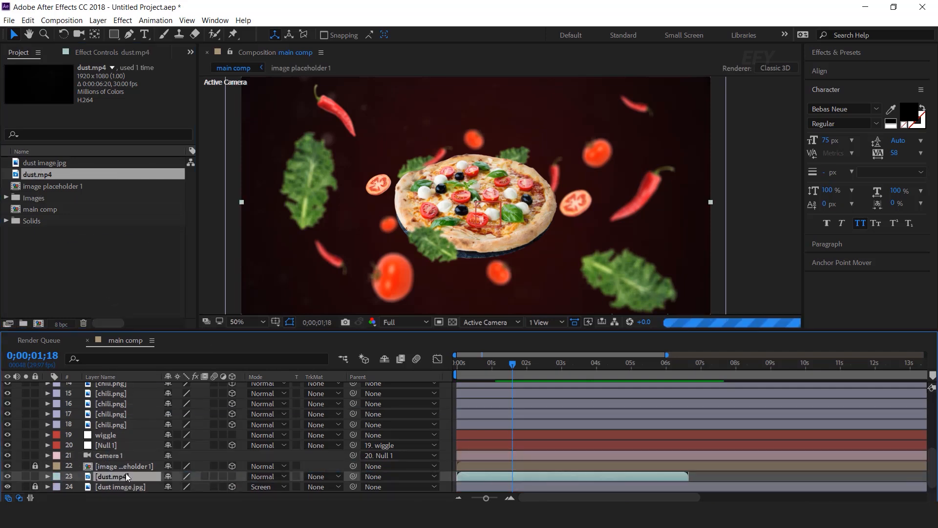
{"action": "left_click", "coordinate": [271, 476]}
{"action": "left_click", "coordinate": [280, 175]}
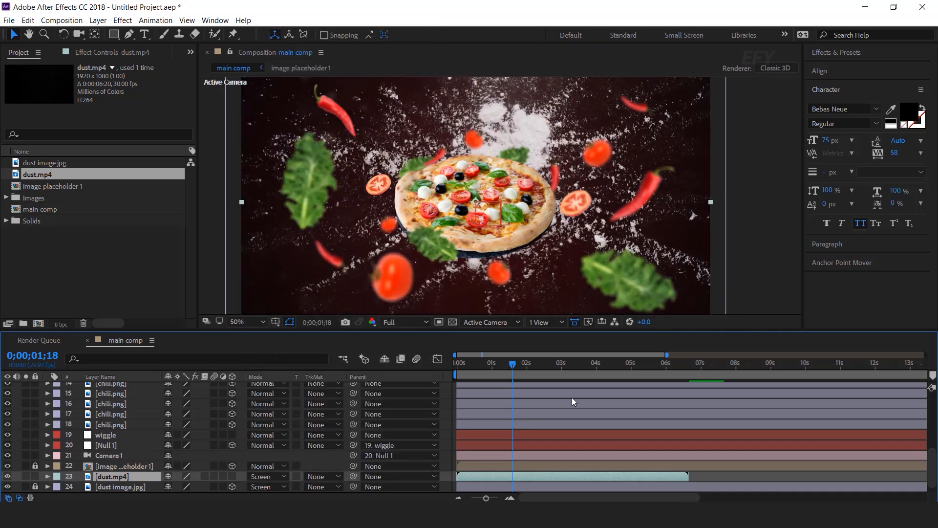
Shift the dust.mp4 clip earlier with its start trimmed to about a quarter second into the comp, and preview the dust burst.
{"action": "left_click_drag", "start_coordinate": [470, 362], "coordinate": [450, 365]}
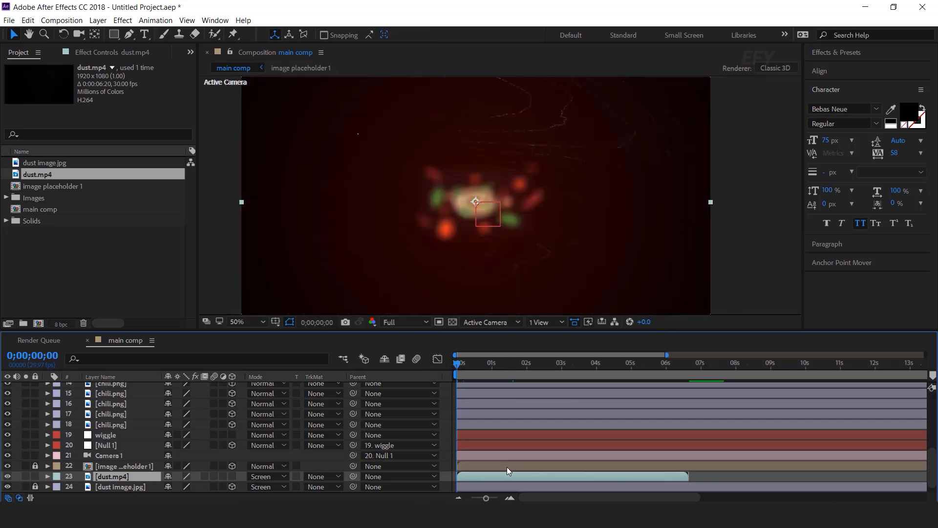
{"action": "mouse_move", "coordinate": [506, 476]}
{"action": "left_mouse_down"}
{"action": "mouse_move", "coordinate": [520, 477]}
{"action": "mouse_move", "coordinate": [503, 476]}
{"action": "left_mouse_up"}
{"action": "mouse_move", "coordinate": [465, 365]}
{"action": "left_mouse_down"}
{"action": "mouse_move", "coordinate": [485, 386]}
{"action": "mouse_move", "coordinate": [458, 363]}
{"action": "mouse_move", "coordinate": [470, 365]}
{"action": "left_mouse_up"}
{"action": "left_click_drag", "start_coordinate": [497, 479], "coordinate": [470, 475]}
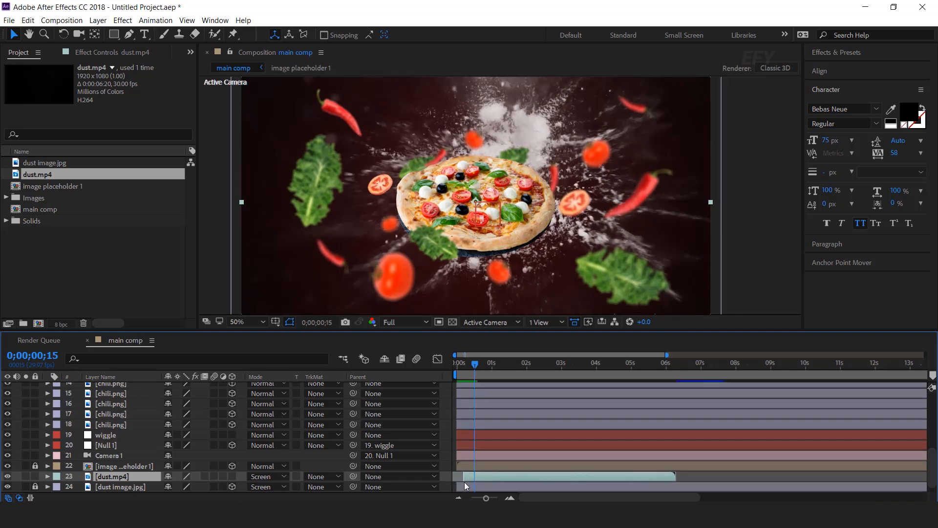
{"action": "left_click_drag", "start_coordinate": [461, 477], "coordinate": [487, 477]}
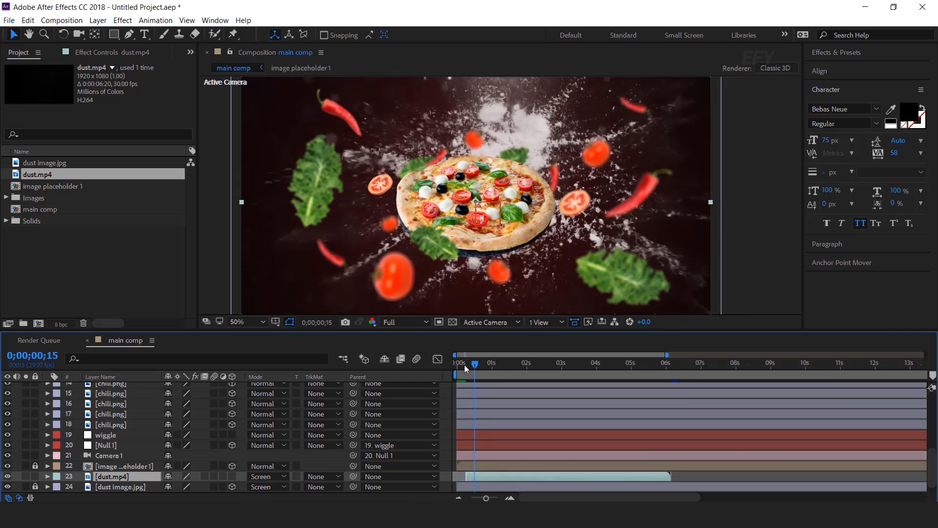
{"action": "left_click_drag", "start_coordinate": [465, 365], "coordinate": [456, 366]}
{"action": "key", "text": "space"}
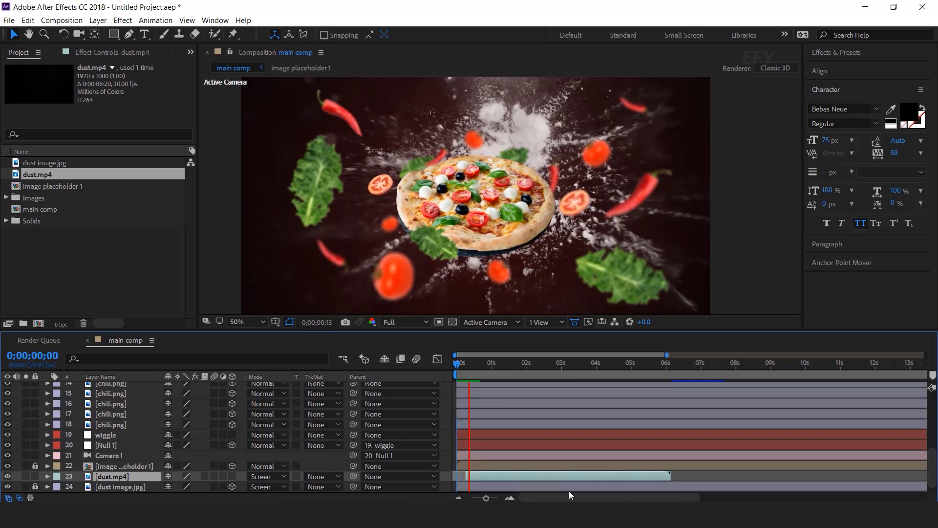
{"action": "key", "text": "space"}
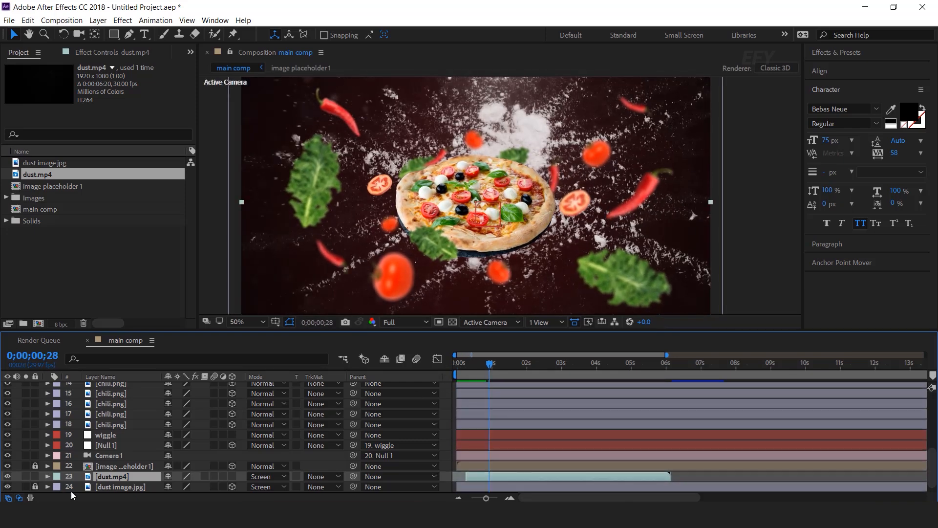
Apply the Tint effect to the dust.mp4 layer.
{"action": "scroll", "coordinate": [125, 479], "scroll_direction": "down", "scroll_amount": 1}
{"action": "key", "text": "ctrl+space"}
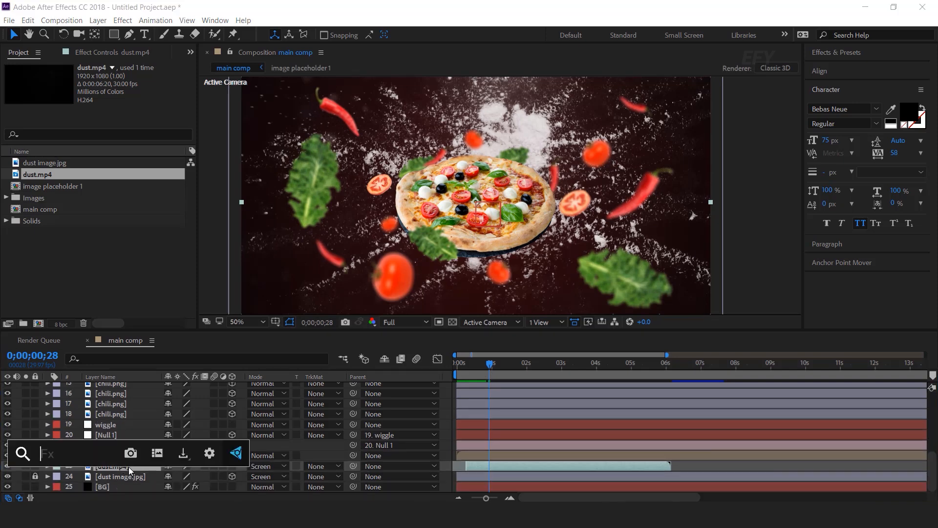
{"action": "type", "text": "tint"}
{"action": "key", "text": "Return"}
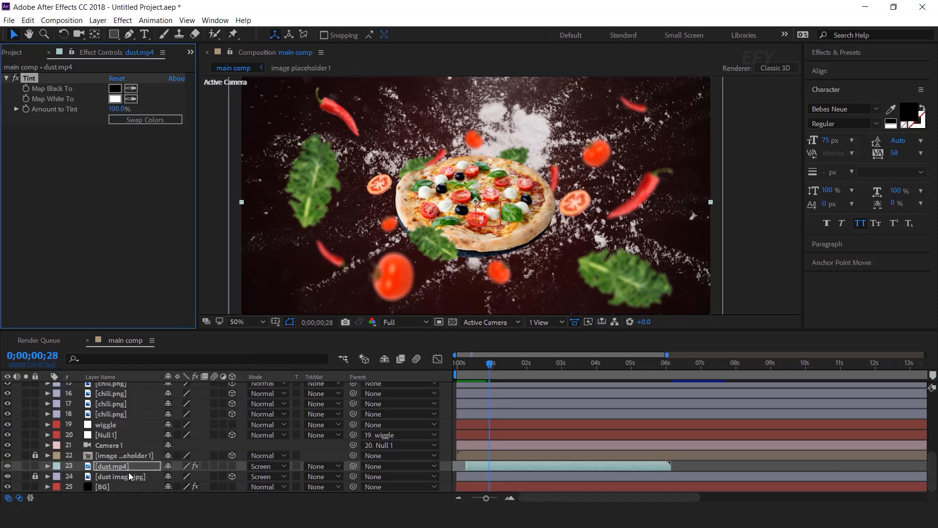
Set the Tint's Map White To to a dark red sampled from the background, brighten it slightly, and preview the dust.
{"action": "left_click", "coordinate": [131, 98]}
{"action": "left_click", "coordinate": [433, 264]}
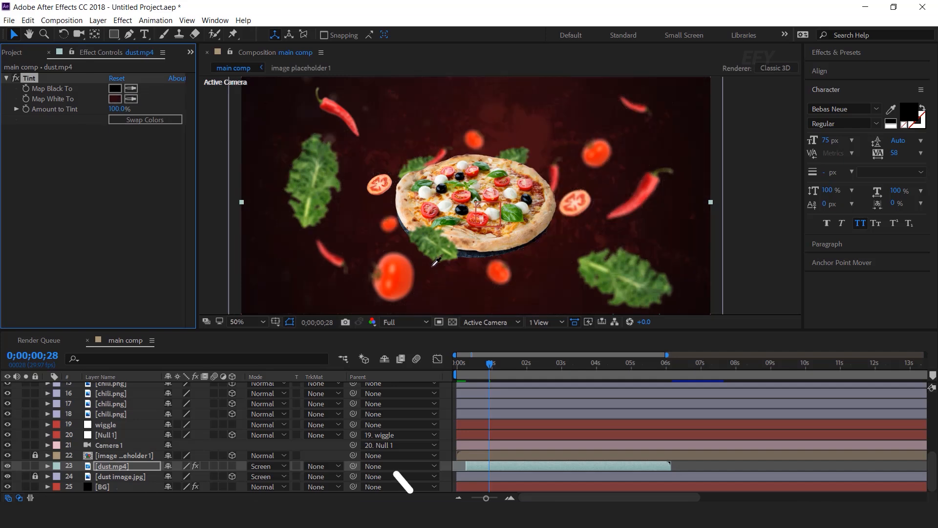
{"action": "left_click", "coordinate": [114, 99]}
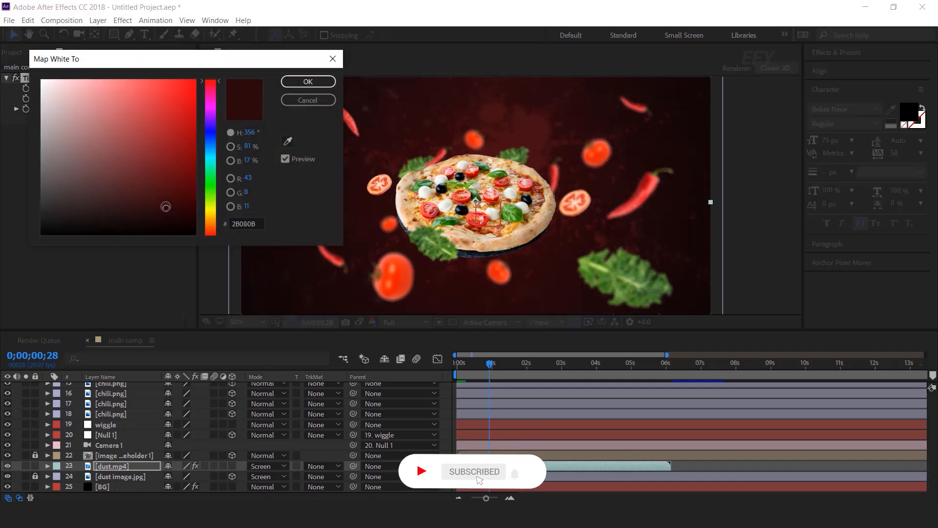
{"action": "left_click_drag", "start_coordinate": [168, 187], "coordinate": [190, 193]}
{"action": "left_click", "coordinate": [308, 81]}
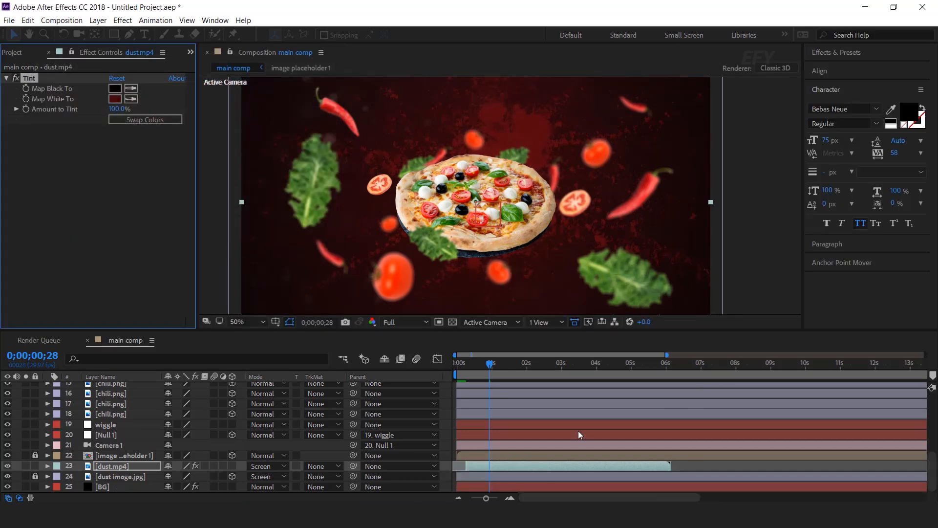
{"action": "left_click_drag", "start_coordinate": [481, 366], "coordinate": [436, 375]}
{"action": "key", "text": "space"}
{"action": "left_click_drag", "start_coordinate": [468, 365], "coordinate": [492, 374]}
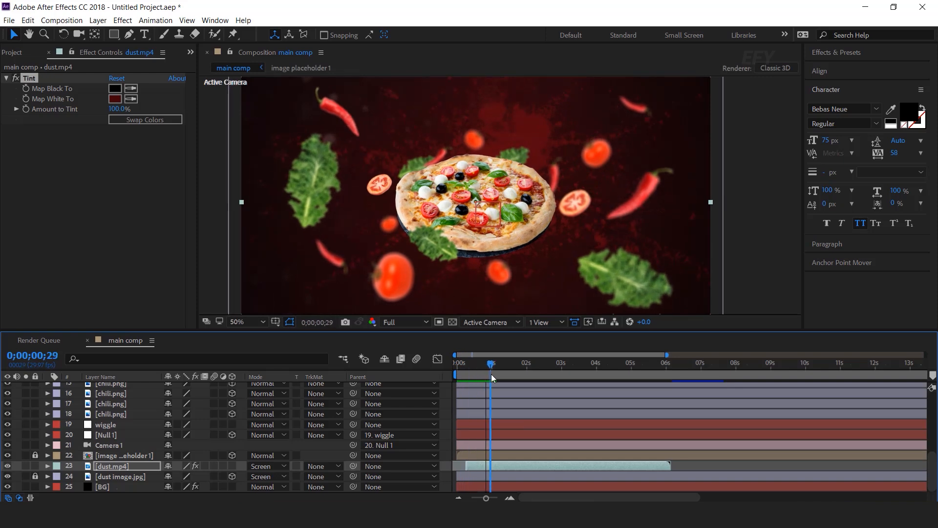
Draw a closed, irregular curved mask on the dust.mp4 layer with the Pen tool, enclosing the pizza and most ingredients.
{"action": "left_click", "coordinate": [509, 465]}
{"action": "scroll", "coordinate": [701, 168], "scroll_direction": "down", "scroll_amount": 2}
{"action": "scroll", "coordinate": [701, 169], "scroll_direction": "up", "scroll_amount": 2}
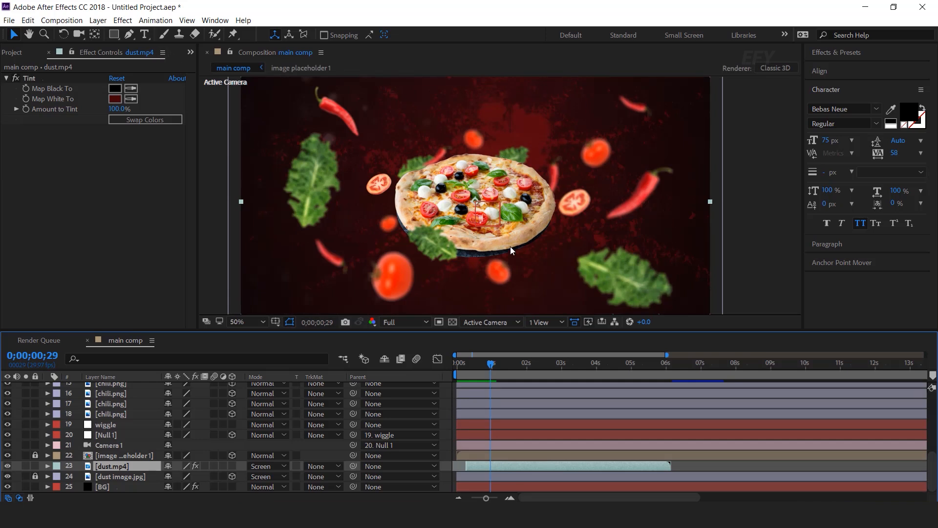
{"action": "left_click", "coordinate": [130, 36]}
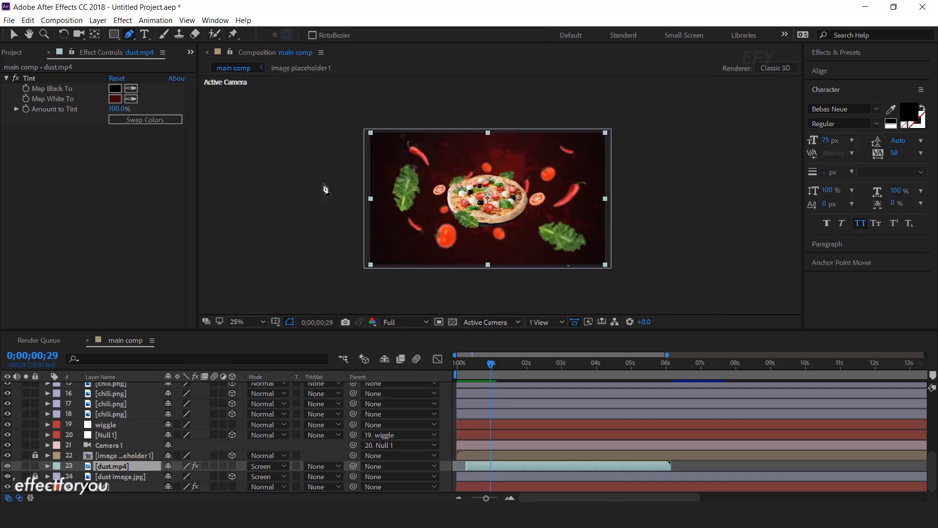
{"action": "left_click_drag", "start_coordinate": [323, 171], "coordinate": [297, 150]}
{"action": "left_click", "coordinate": [292, 117]}
{"action": "left_click", "coordinate": [384, 118]}
{"action": "left_click", "coordinate": [400, 100]}
{"action": "left_click", "coordinate": [446, 99]}
{"action": "left_click", "coordinate": [503, 88]}
{"action": "left_click_drag", "start_coordinate": [575, 91], "coordinate": [596, 101]}
{"action": "left_click", "coordinate": [634, 123]}
{"action": "left_click_drag", "start_coordinate": [666, 265], "coordinate": [662, 277]}
{"action": "left_click_drag", "start_coordinate": [619, 290], "coordinate": [576, 289]}
{"action": "left_click", "coordinate": [538, 285]}
{"action": "left_click", "coordinate": [489, 297]}
{"action": "left_click_drag", "start_coordinate": [409, 301], "coordinate": [362, 282]}
{"action": "left_click", "coordinate": [335, 252]}
{"action": "left_click_drag", "start_coordinate": [328, 219], "coordinate": [322, 193]}
{"action": "left_click_drag", "start_coordinate": [323, 171], "coordinate": [314, 174]}
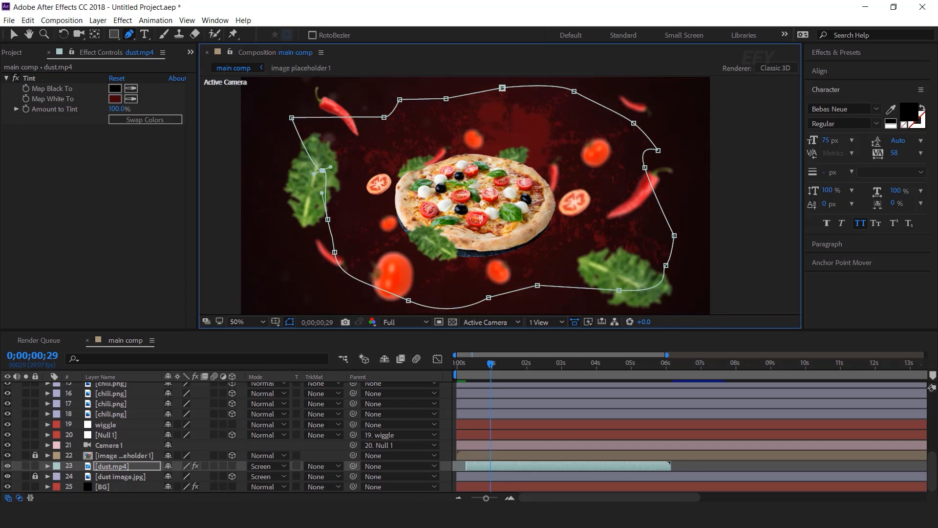
Make the dust.mp4 layer 3D and set Mask 1's feather to 70 pixels.
{"action": "left_click", "coordinate": [124, 467]}
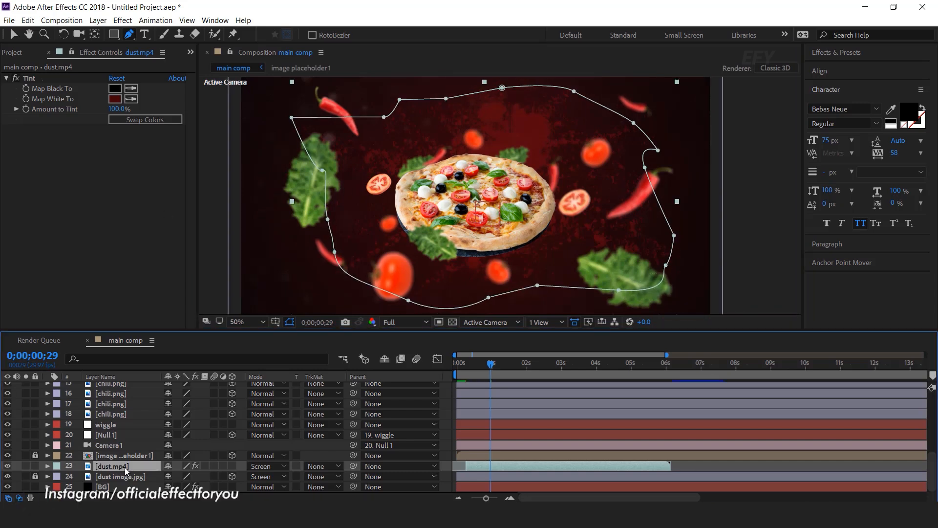
{"action": "left_click", "coordinate": [232, 466]}
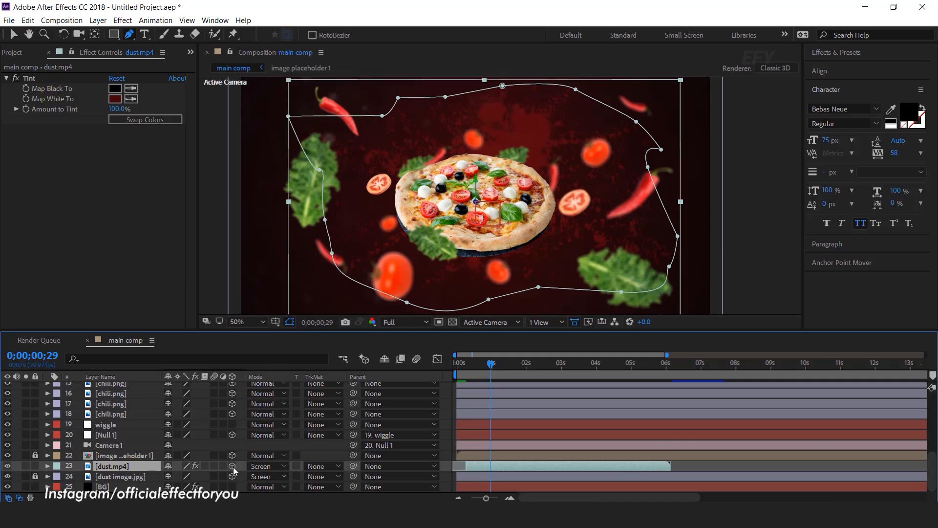
{"action": "left_click", "coordinate": [47, 467]}
{"action": "left_click", "coordinate": [59, 446]}
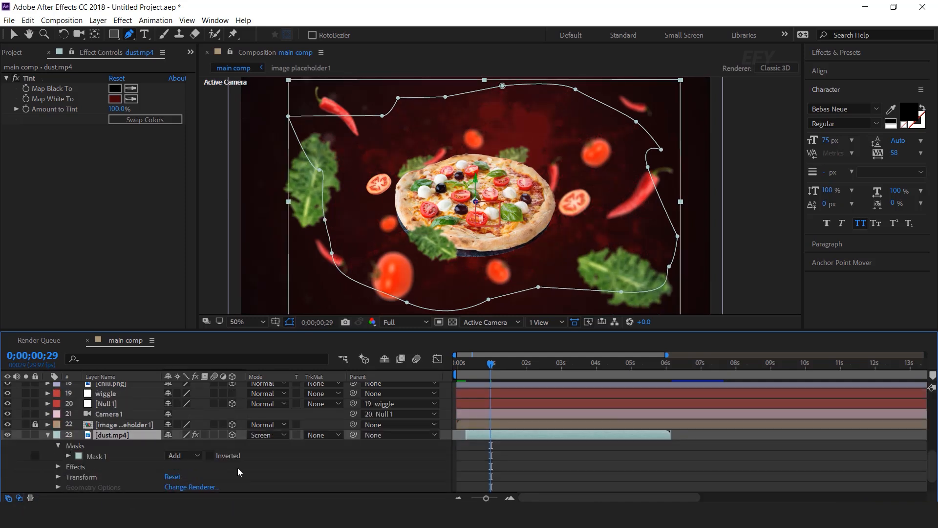
{"action": "scroll", "coordinate": [39, 439], "scroll_direction": "down", "scroll_amount": 2}
{"action": "left_click", "coordinate": [68, 425]}
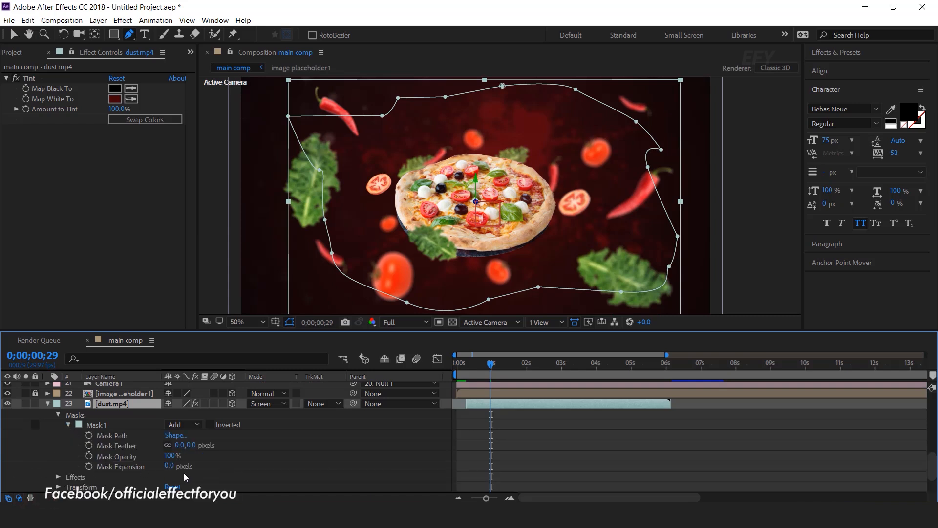
{"action": "left_click", "coordinate": [190, 445]}
{"action": "type", "text": "70"}
{"action": "key", "text": "Return"}
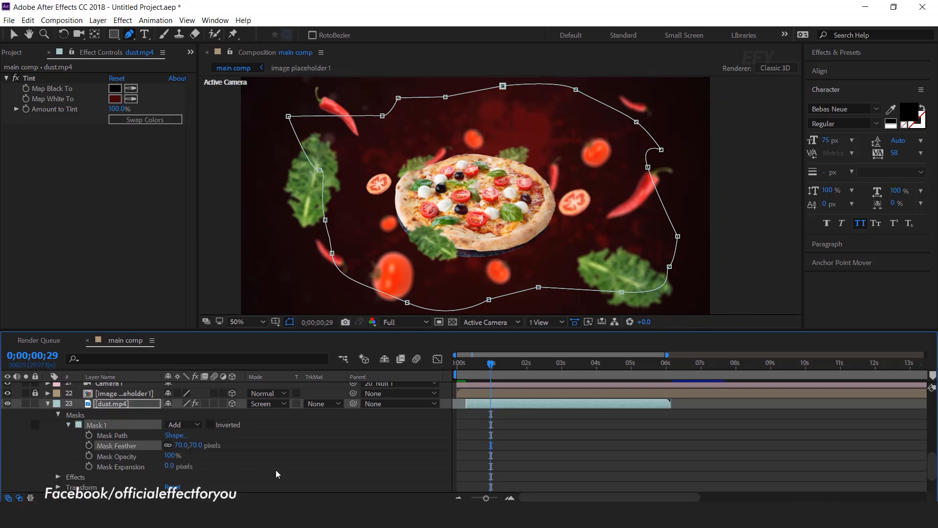
Set Mask 1's expansion on dust.mp4 to -30 pixels and collapse the layer's properties.
{"action": "left_click_drag", "start_coordinate": [166, 466], "coordinate": [160, 466]}
{"action": "left_click", "coordinate": [174, 468]}
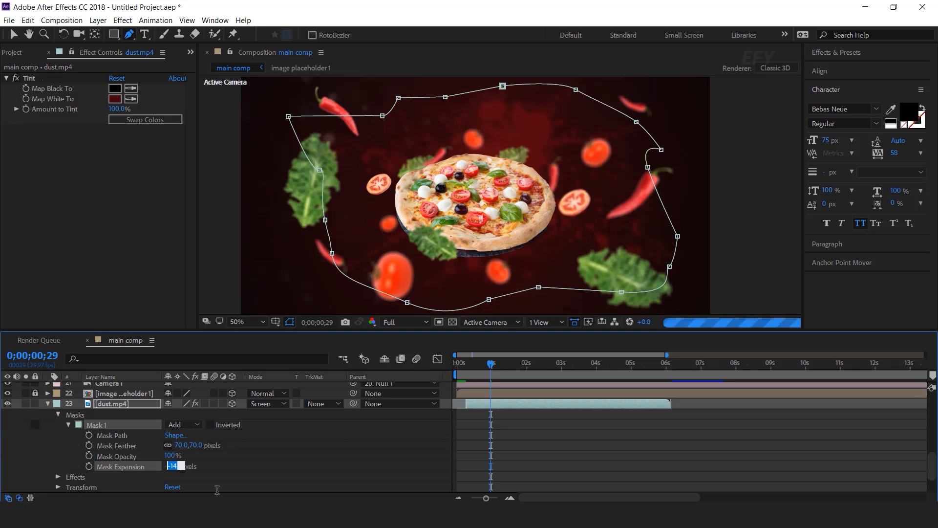
{"action": "type", "text": "-30"}
{"action": "key", "text": "Return"}
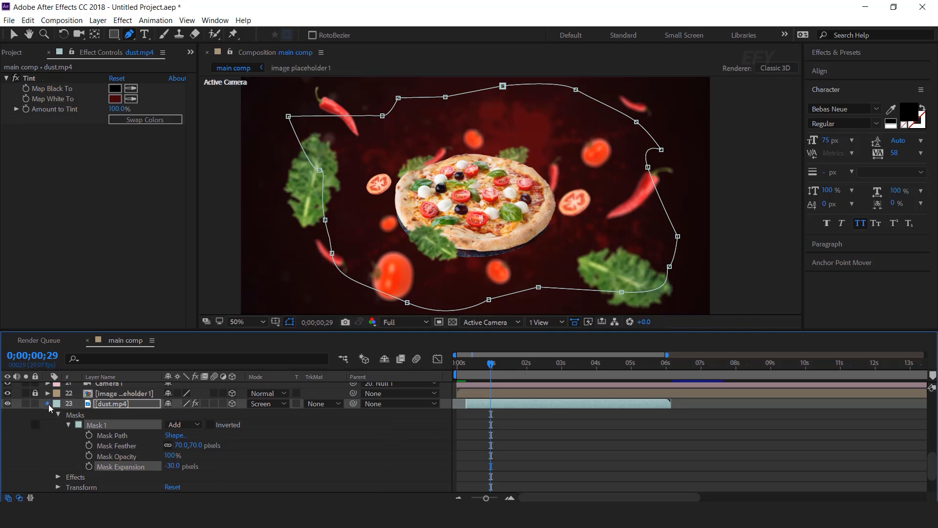
{"action": "left_click", "coordinate": [48, 404]}
Push the dust.mp4 layer back in depth along its Z axis with the Selection tool, and deselect it.
{"action": "left_click", "coordinate": [14, 36]}
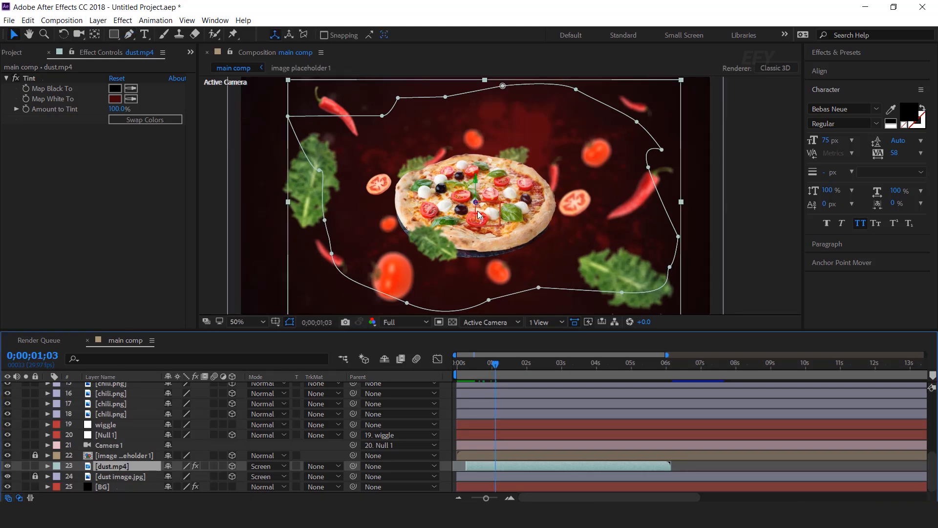
{"action": "left_click_drag", "start_coordinate": [476, 206], "coordinate": [382, 236]}
{"action": "left_click", "coordinate": [744, 247]}
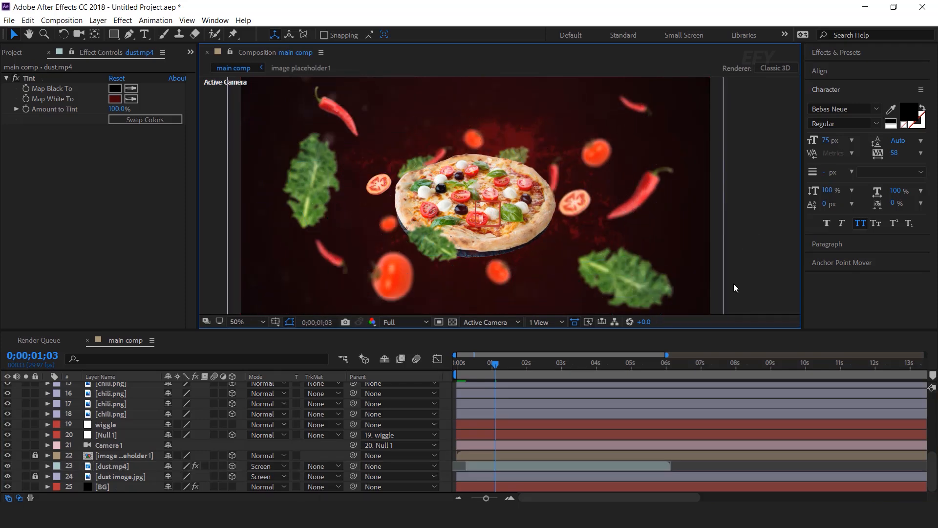
Using the 2 Views - Horizontal layout, move dust.mp4 further back along Z, just behind the image placeholder, and return to 1 View.
{"action": "left_click", "coordinate": [545, 323]}
{"action": "left_click", "coordinate": [592, 347]}
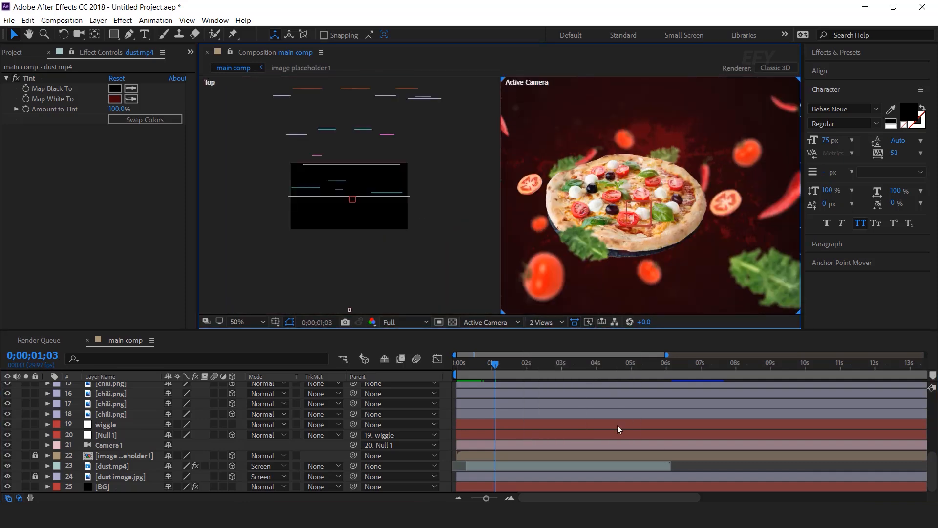
{"action": "left_click", "coordinate": [120, 469]}
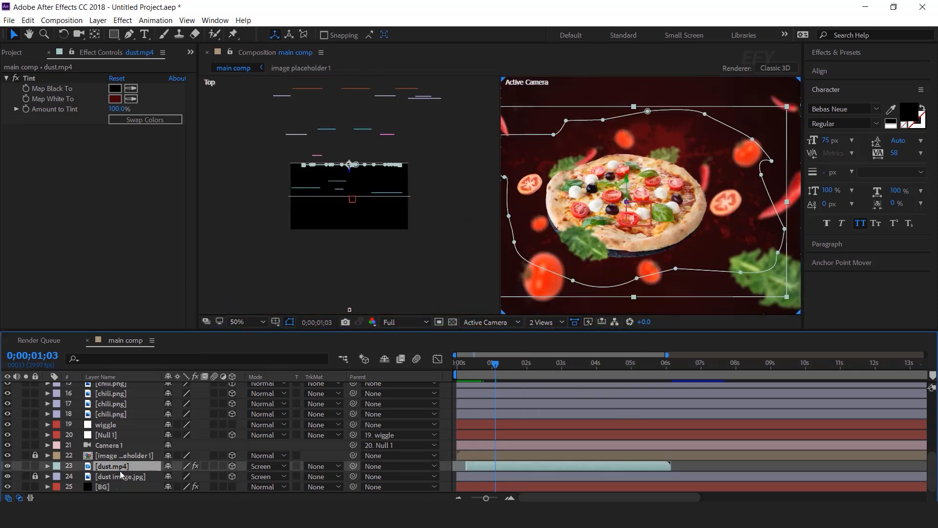
{"action": "scroll", "coordinate": [347, 172], "scroll_direction": "up", "scroll_amount": 3}
{"action": "key", "text": "space"}
{"action": "left_click_drag", "start_coordinate": [390, 131], "coordinate": [398, 213]}
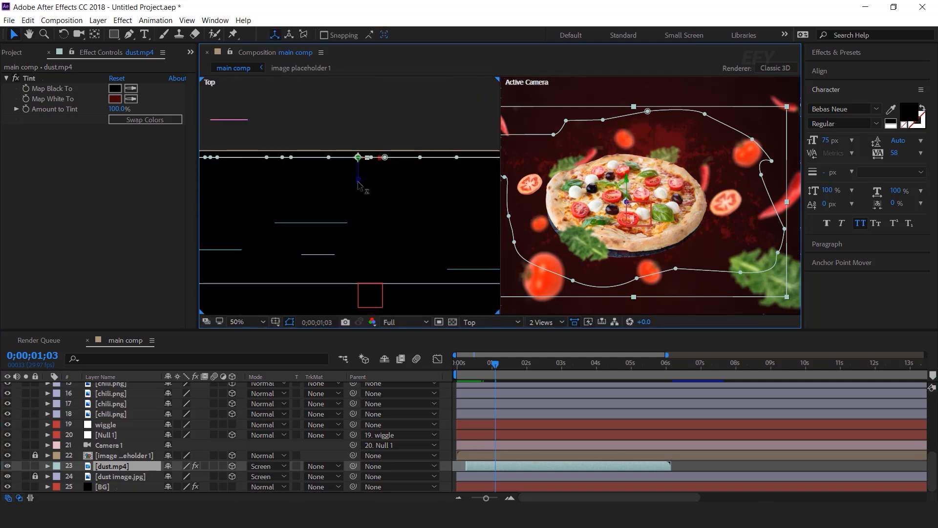
{"action": "left_click_drag", "start_coordinate": [359, 169], "coordinate": [360, 168]}
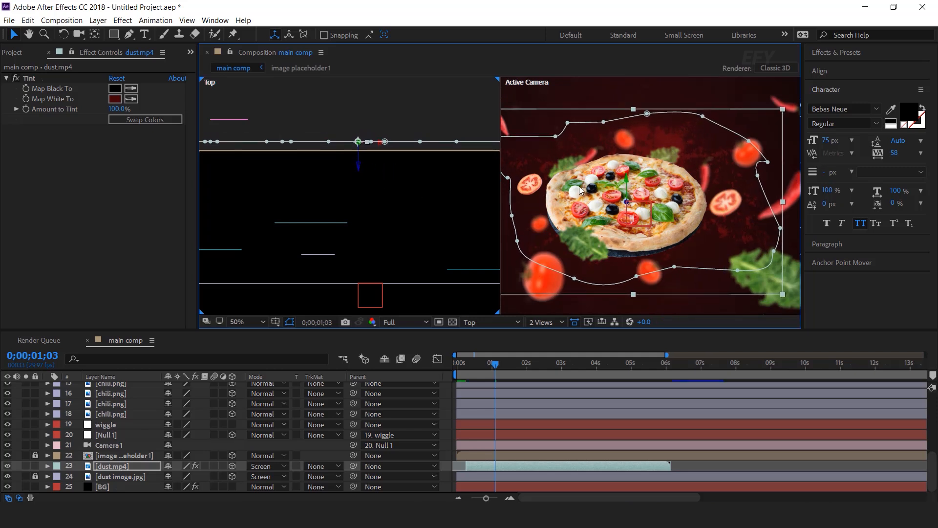
{"action": "scroll", "coordinate": [581, 191], "scroll_direction": "down", "scroll_amount": 2}
{"action": "left_click", "coordinate": [544, 321]}
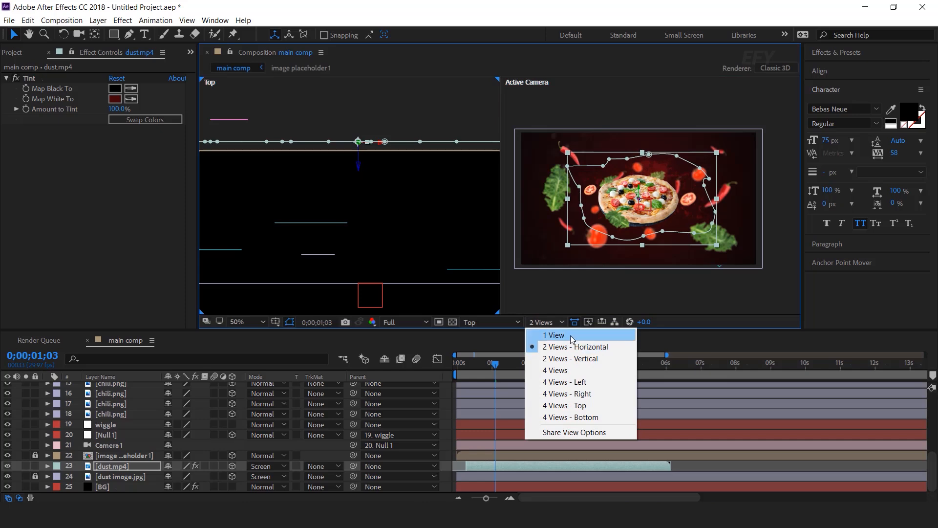
{"action": "left_click", "coordinate": [570, 335]}
{"action": "scroll", "coordinate": [564, 195], "scroll_direction": "up", "scroll_amount": 2}
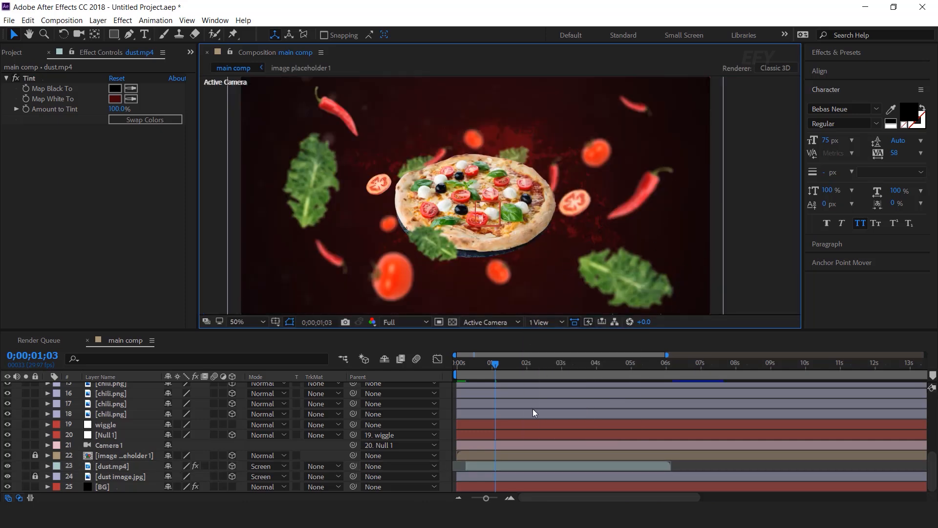
Preview the masked dust burst from the comp's start and check the frame near 3 seconds.
{"action": "key", "text": "space"}
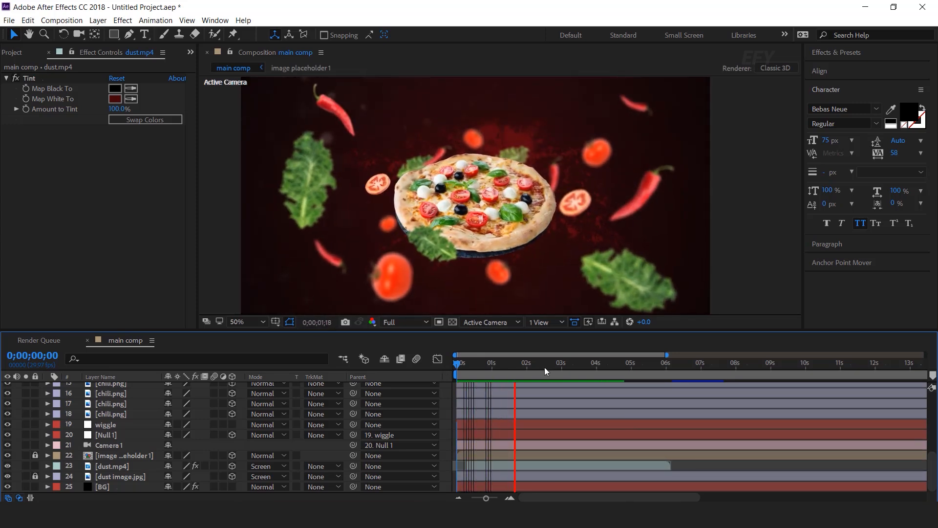
{"action": "left_click", "coordinate": [557, 366]}
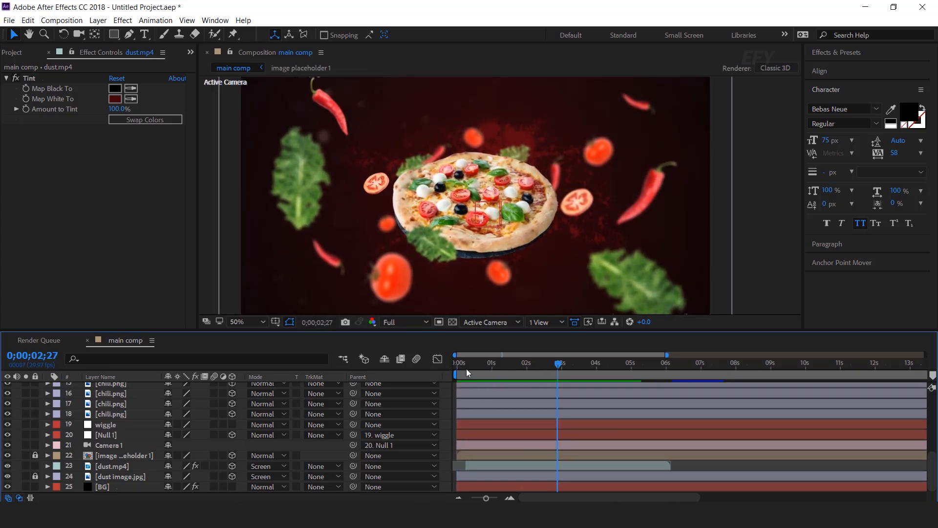
{"action": "key", "text": "apostrophe"}
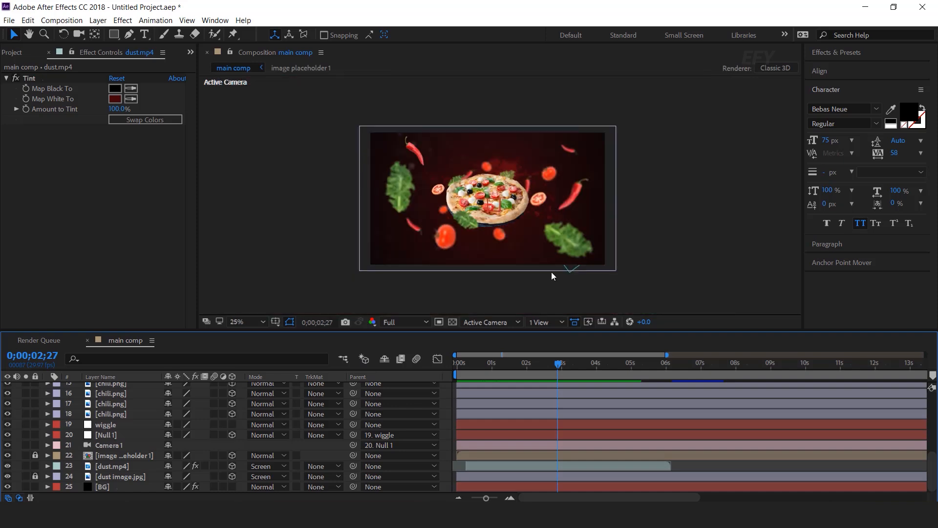
{"action": "key", "text": "apostrophe"}
Create a new 800 x 800 px composition named price.
{"action": "left_click", "coordinate": [14, 54]}
{"action": "left_click", "coordinate": [69, 255]}
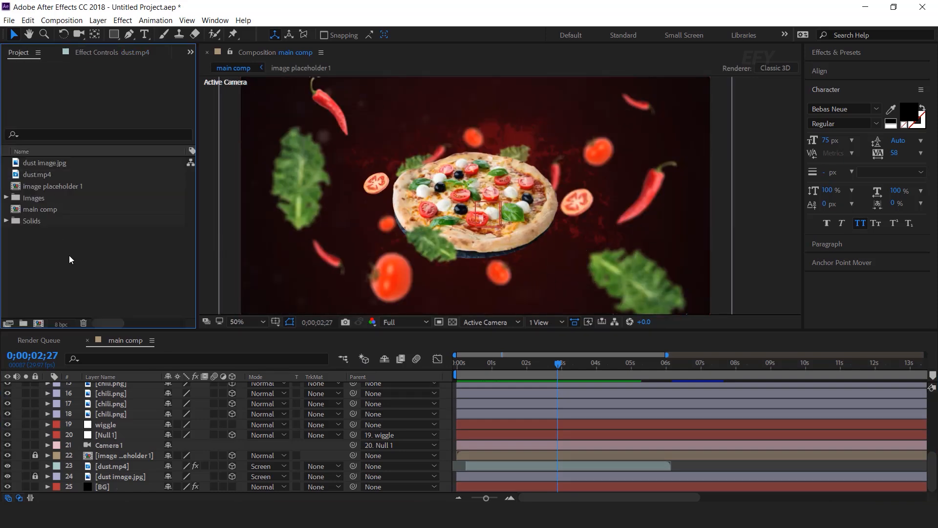
{"action": "key", "text": "ctrl+n"}
{"action": "left_click", "coordinate": [461, 200]}
{"action": "type", "text": "800"}
{"action": "key", "text": "Tab"}
{"action": "type", "text": "800"}
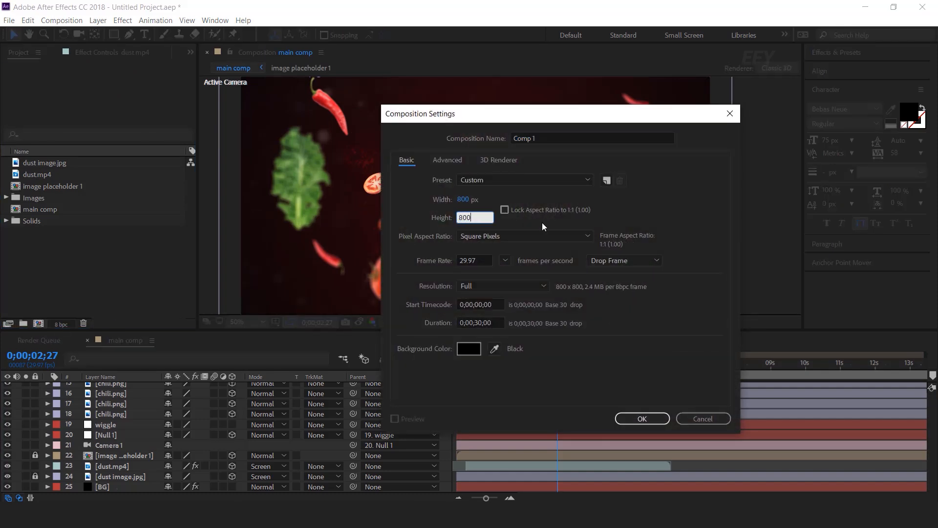
{"action": "left_click", "coordinate": [550, 136]}
{"action": "type", "text": "price"}
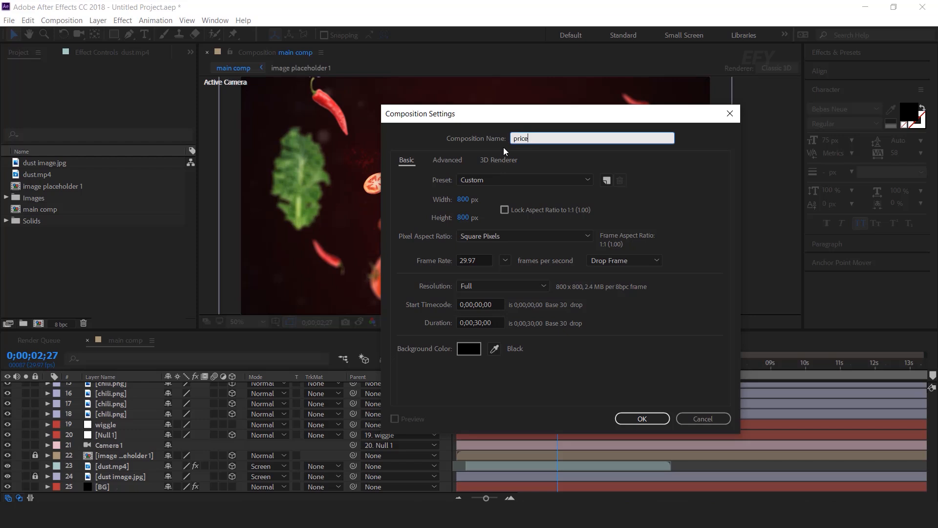
{"action": "key", "text": "Return"}
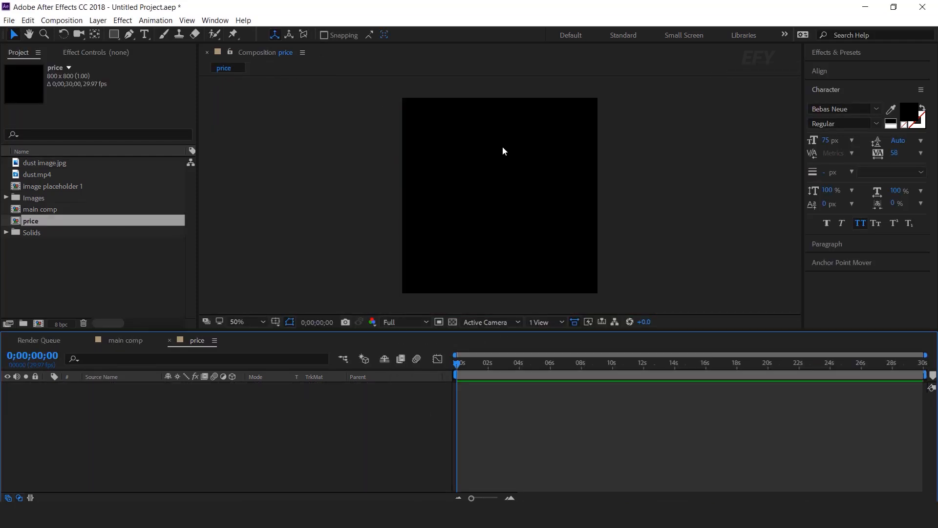
Draw a small closed triangle in the lower middle of the price comp with the Pen tool.
{"action": "left_click", "coordinate": [129, 34]}
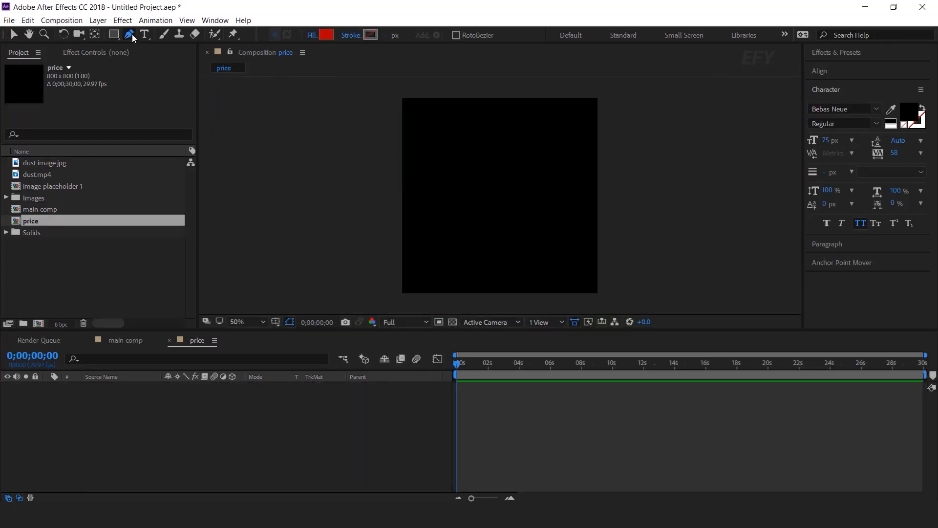
{"action": "left_click", "coordinate": [457, 243]}
{"action": "left_click", "coordinate": [536, 228]}
{"action": "left_click", "coordinate": [501, 215]}
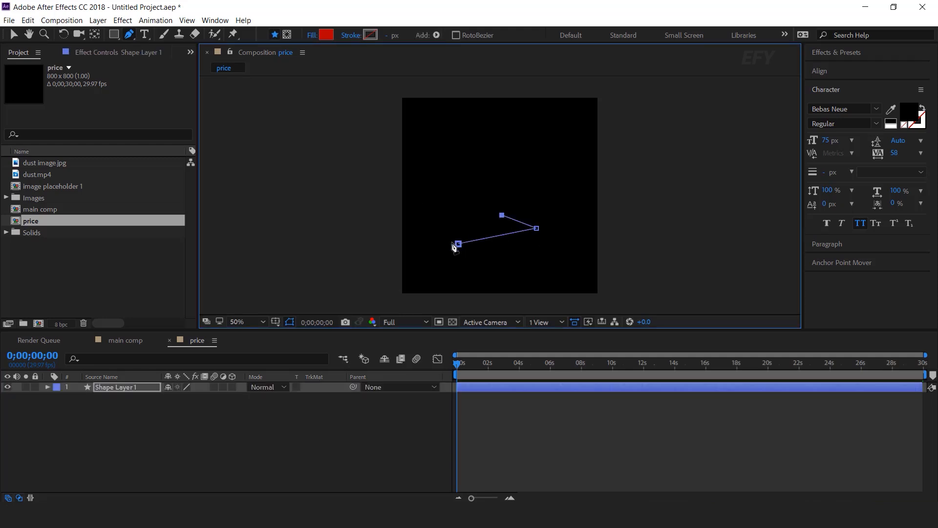
{"action": "left_click", "coordinate": [458, 243]}
Change the triangle's fill color to a dark golden yellow.
{"action": "key", "text": "slash"}
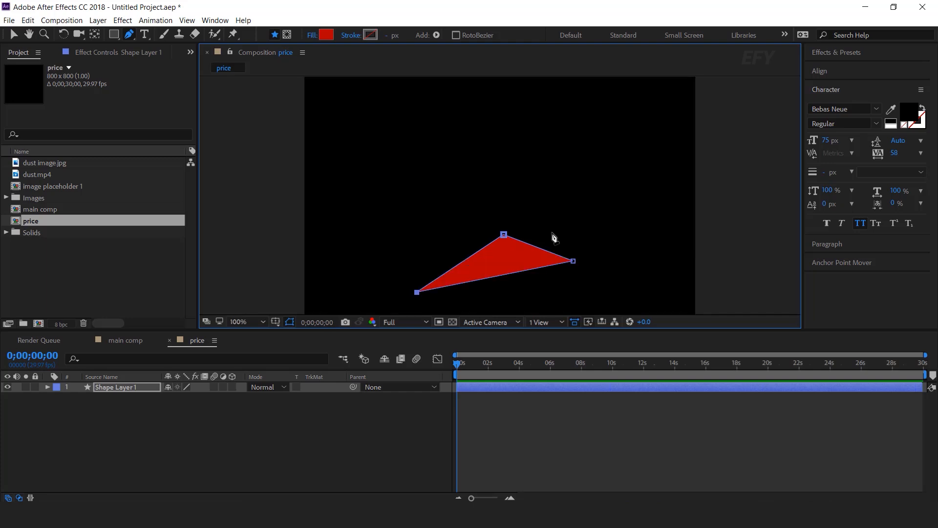
{"action": "left_click", "coordinate": [326, 34]}
{"action": "left_click_drag", "start_coordinate": [211, 163], "coordinate": [227, 215]}
{"action": "left_click", "coordinate": [299, 82]}
Reshape the triangle by raising its right corner almost level with the apex, and deselect the shape layer.
{"action": "left_click_drag", "start_coordinate": [548, 216], "coordinate": [559, 162]}
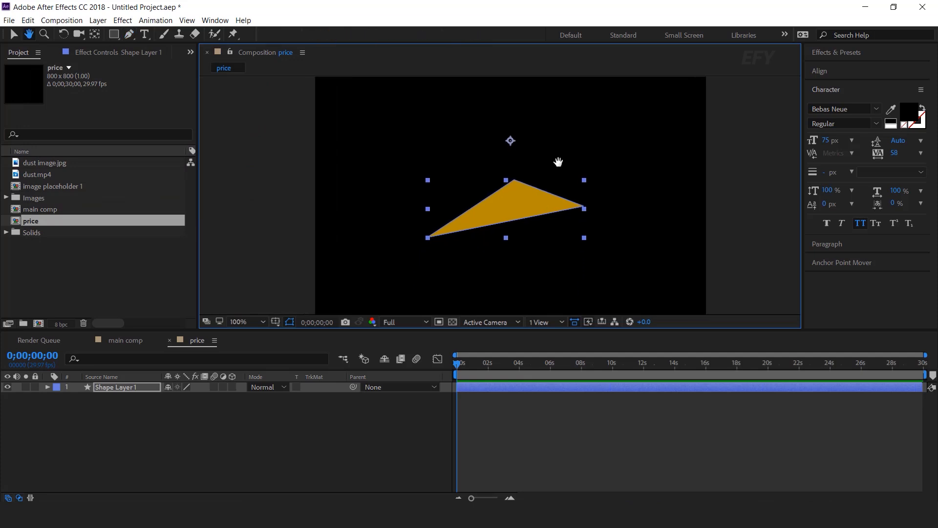
{"action": "left_click", "coordinate": [131, 36]}
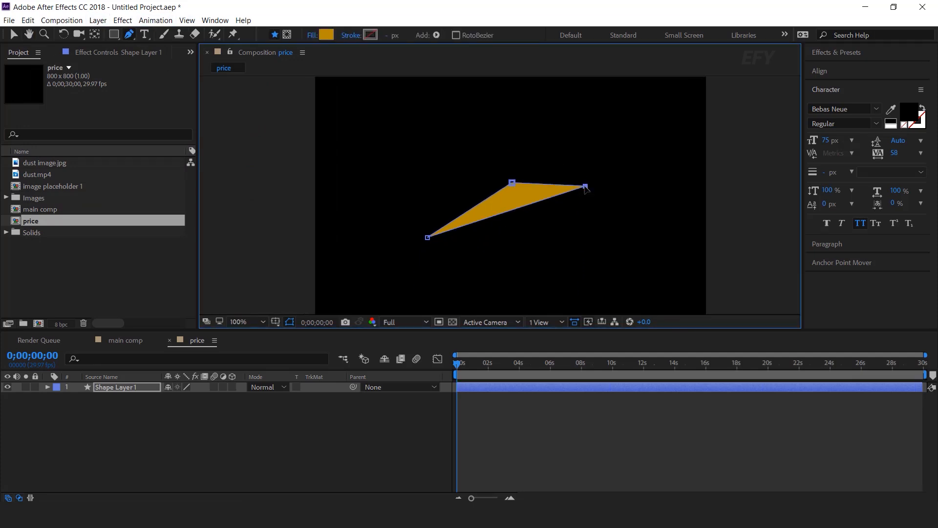
{"action": "left_click_drag", "start_coordinate": [587, 187], "coordinate": [636, 236]}
{"action": "left_click", "coordinate": [217, 427]}
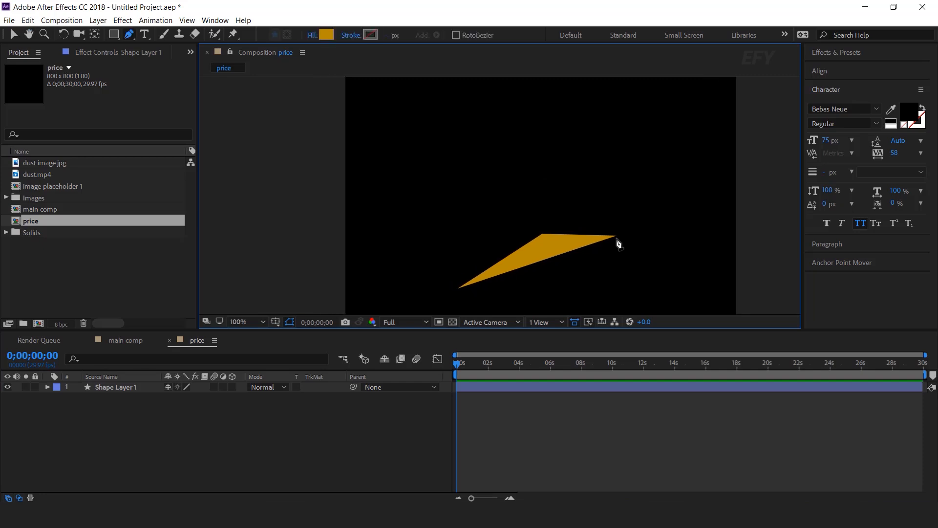
Draw a second closed triangle above the dark golden one with the Pen tool, sharing its right corner and pointing left.
{"action": "left_click", "coordinate": [616, 237]}
{"action": "left_click_drag", "start_coordinate": [449, 219], "coordinate": [442, 229]}
{"action": "left_click", "coordinate": [614, 180]}
{"action": "left_click", "coordinate": [616, 237]}
Set the second triangle's fill color to the brighter golden yellow E3AC01 and deselect the layer.
{"action": "left_click", "coordinate": [326, 35]}
{"action": "left_click", "coordinate": [195, 96]}
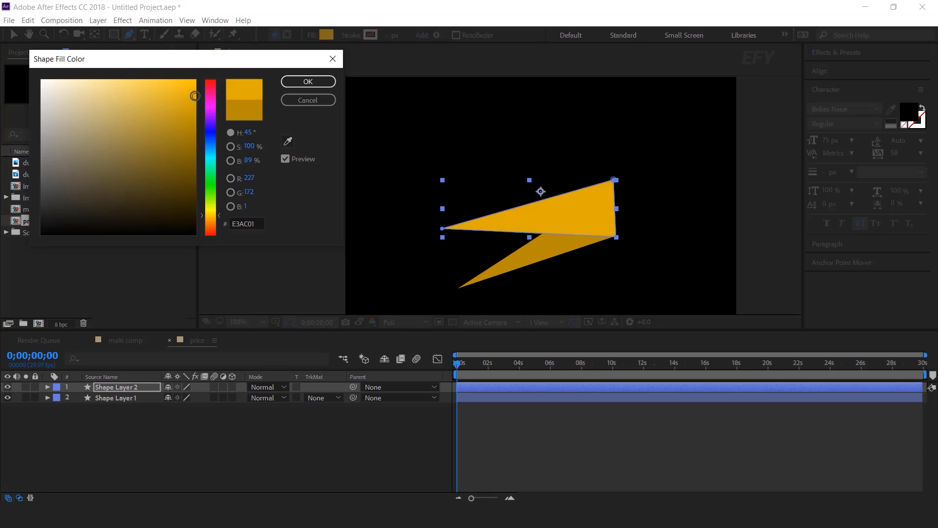
{"action": "left_click", "coordinate": [308, 81]}
{"action": "key", "text": "ctrl+shift+a"}
Draw a closed, upward-tilted four-sided banner above the two triangles, starting at the second triangle's left tip.
{"action": "left_click_drag", "start_coordinate": [551, 185], "coordinate": [551, 226]}
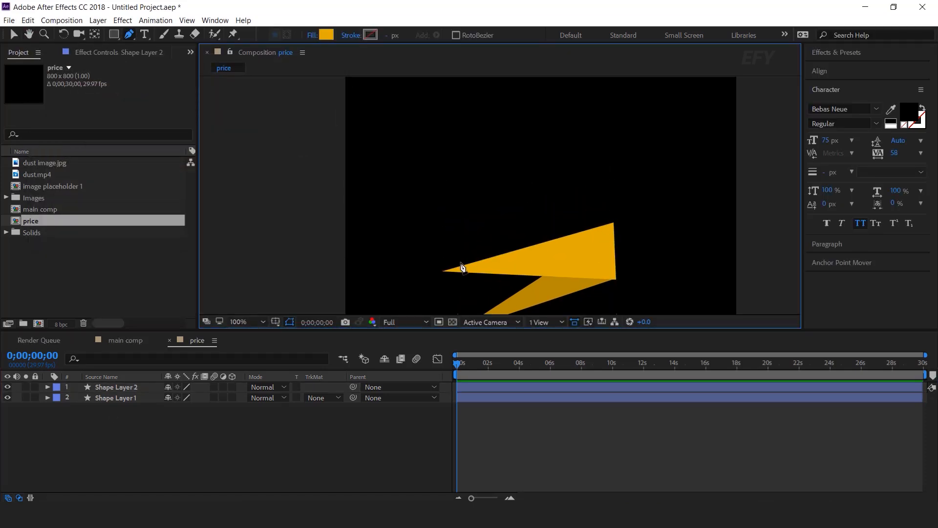
{"action": "left_click_drag", "start_coordinate": [463, 267], "coordinate": [456, 242]}
{"action": "left_click", "coordinate": [437, 244]}
{"action": "left_click", "coordinate": [429, 166]}
{"action": "left_click", "coordinate": [658, 133]}
{"action": "left_click", "coordinate": [663, 198]}
{"action": "left_click", "coordinate": [438, 245]}
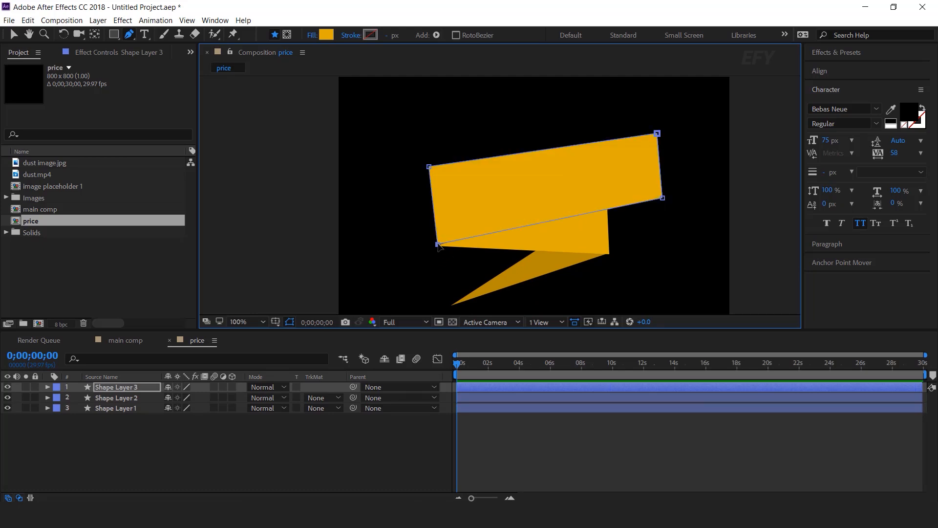
Change the banner's fill color to a fully bright golden yellow and return to the Selection tool.
{"action": "left_click", "coordinate": [326, 34]}
{"action": "left_click", "coordinate": [196, 81]}
{"action": "left_click", "coordinate": [308, 81]}
{"action": "key", "text": "v"}
{"action": "left_click", "coordinate": [356, 419]}
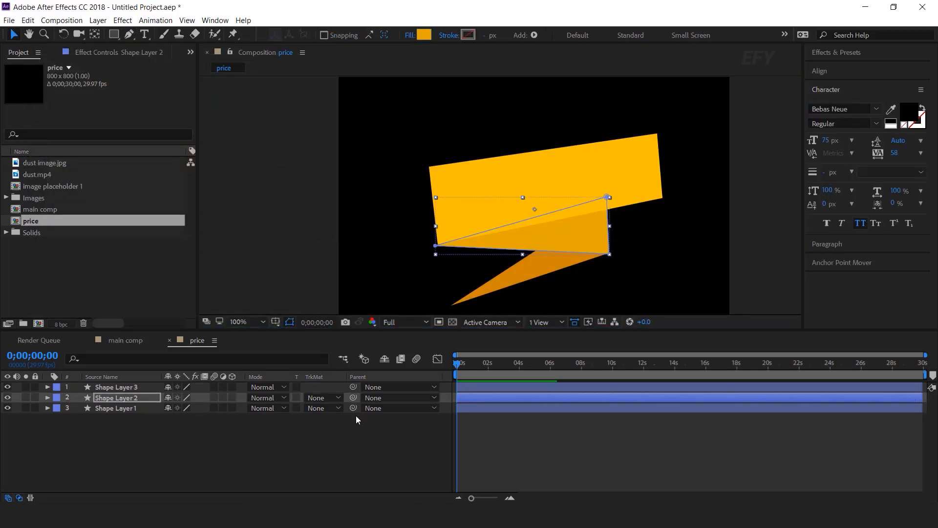
Select the large banner shape and open the quick effect search for it.
{"action": "left_click", "coordinate": [611, 153]}
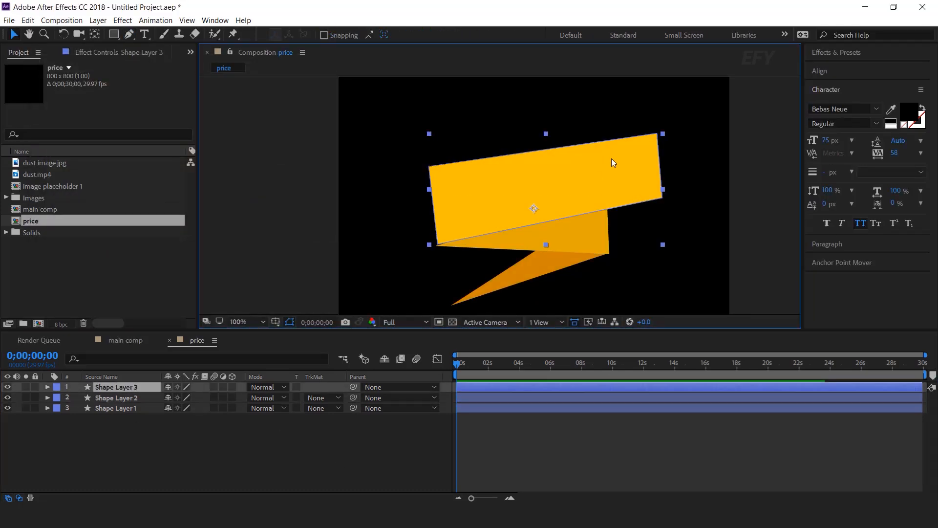
{"action": "key", "text": "ctrl+space"}
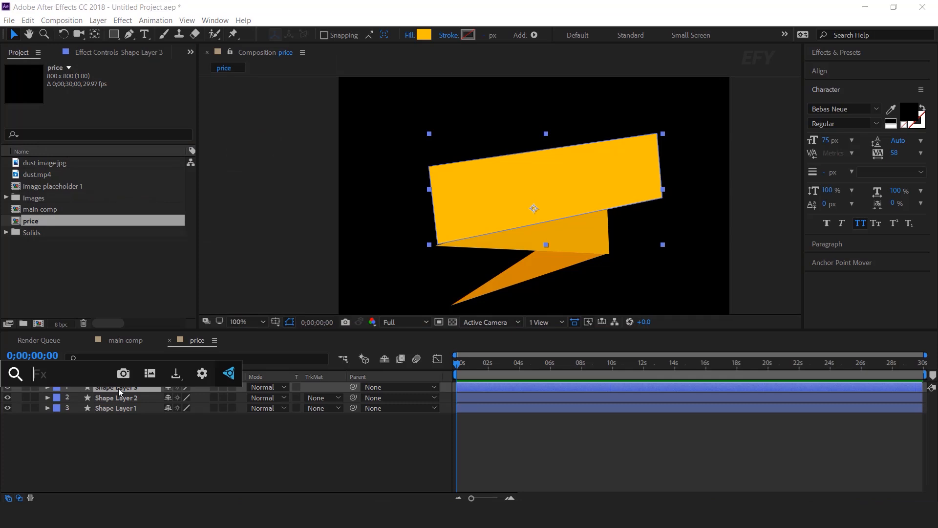
Apply the Gradient Ramp effect to Shape Layer 3 and set its start color to a fully saturated orange.
{"action": "type", "text": "gra"}
{"action": "key", "text": "Return"}
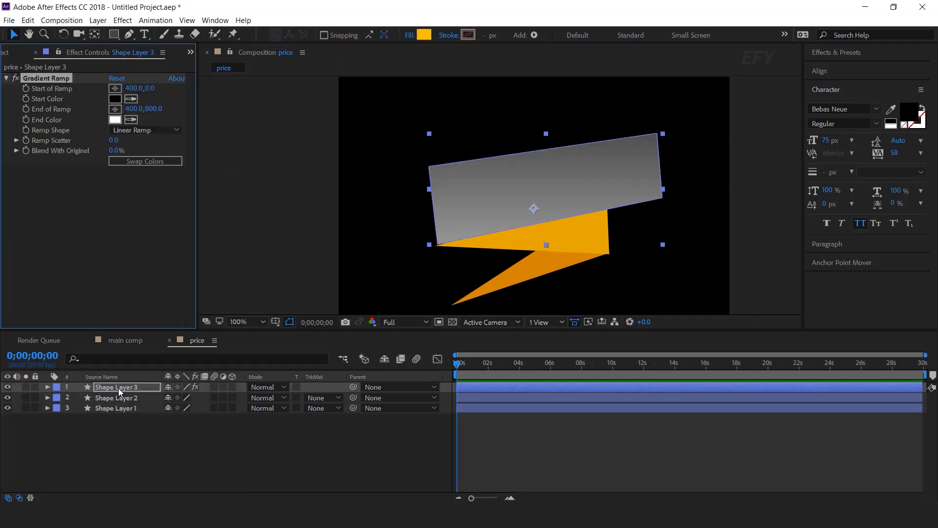
{"action": "left_click", "coordinate": [115, 98]}
{"action": "left_click", "coordinate": [210, 218]}
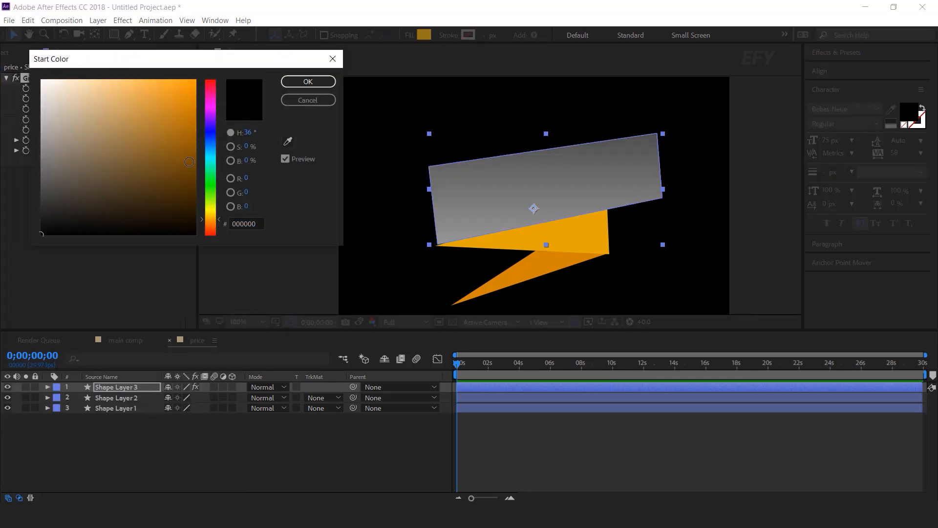
{"action": "left_click", "coordinate": [195, 82]}
{"action": "left_click", "coordinate": [306, 82]}
Set the Gradient Ramp's end color to a slightly yellower orange.
{"action": "left_click", "coordinate": [116, 119]}
{"action": "left_click_drag", "start_coordinate": [213, 217], "coordinate": [222, 225]}
{"action": "left_click_drag", "start_coordinate": [189, 107], "coordinate": [209, 34]}
{"action": "left_click_drag", "start_coordinate": [219, 224], "coordinate": [219, 218]}
{"action": "left_click", "coordinate": [307, 82]}
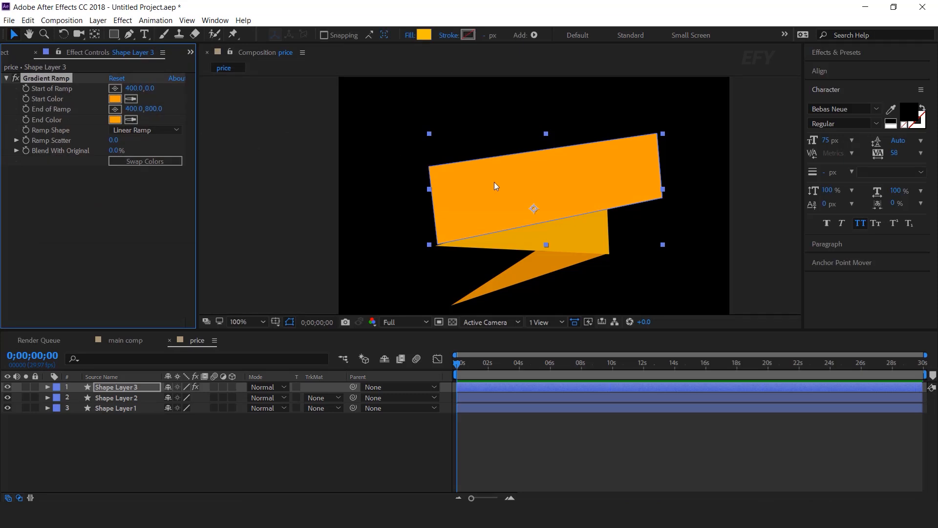
Position the gradient diagonally across the upper banner, with the ramp starting at about 391,248 and ending at about 732,439.
{"action": "scroll", "coordinate": [494, 182], "scroll_direction": "down", "scroll_amount": 2}
{"action": "left_click_drag", "start_coordinate": [517, 103], "coordinate": [461, 199]}
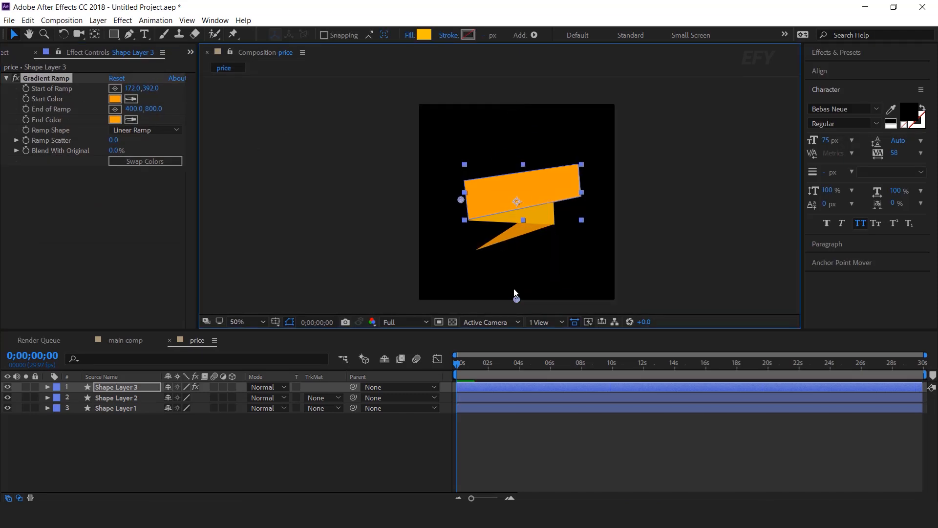
{"action": "left_click_drag", "start_coordinate": [516, 297], "coordinate": [585, 182]}
{"action": "scroll", "coordinate": [585, 182], "scroll_direction": "up", "scroll_amount": 2}
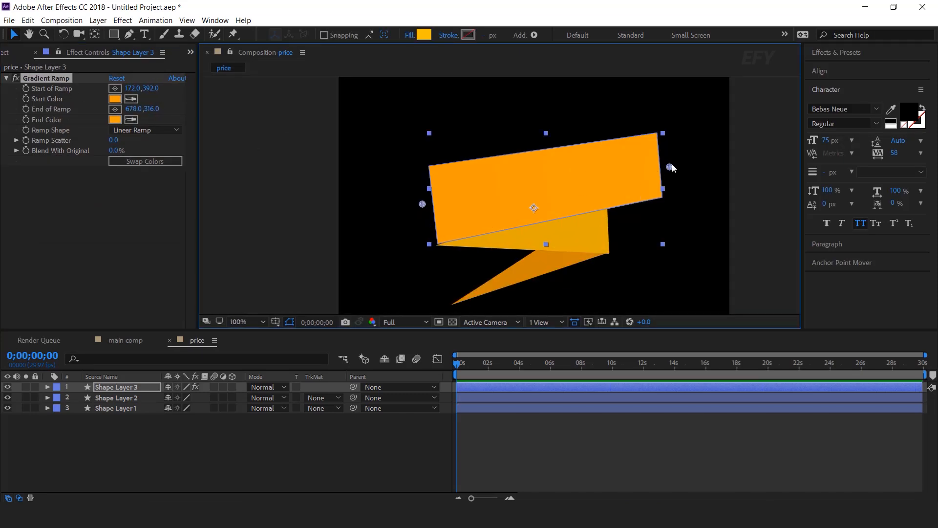
{"action": "left_click_drag", "start_coordinate": [669, 168], "coordinate": [673, 183]}
{"action": "left_click_drag", "start_coordinate": [502, 138], "coordinate": [497, 139]}
{"action": "left_click_drag", "start_coordinate": [672, 182], "coordinate": [640, 218]}
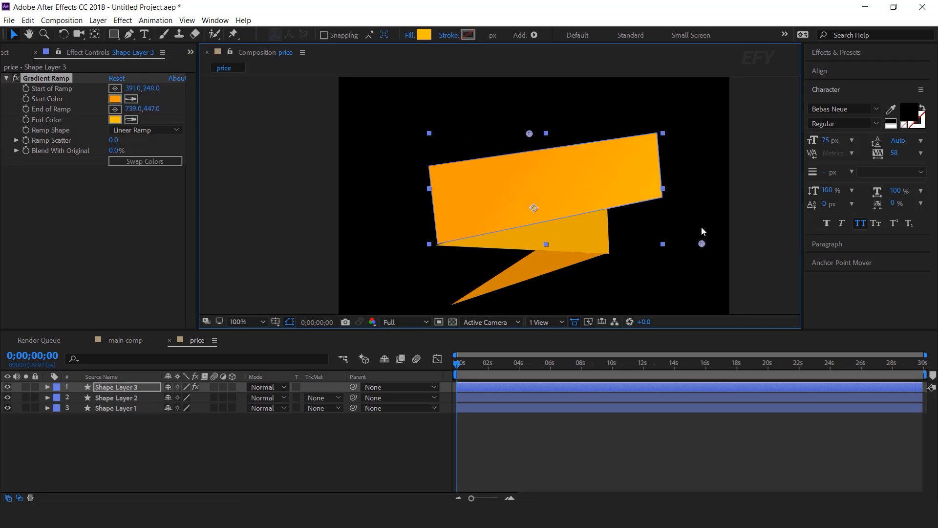
Reshape the upper banner with the Pen tool so its two short sides slant.
{"action": "left_click", "coordinate": [281, 450]}
{"action": "key", "text": "g"}
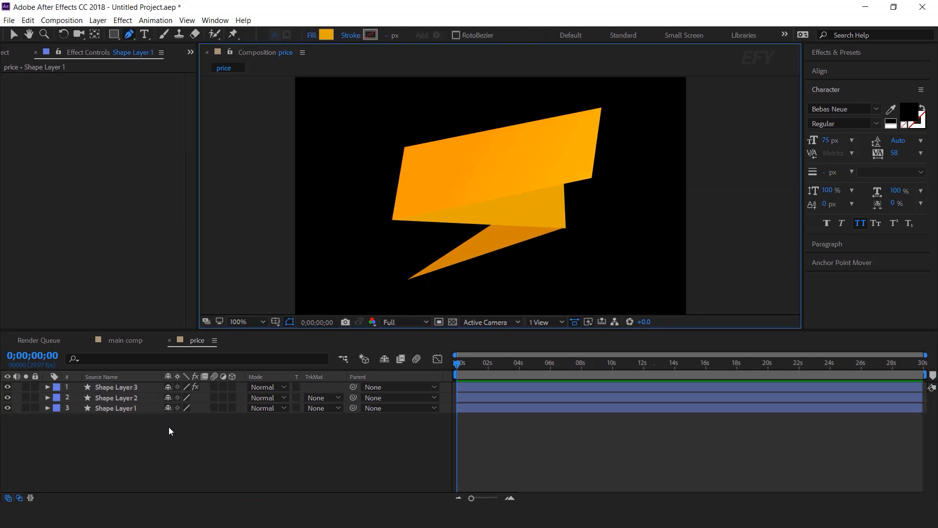
Move Shape Layer 1's anchor point to the pointed lower-left tip of the ribbon's tail.
{"action": "left_click", "coordinate": [116, 411]}
{"action": "key", "text": "space"}
{"action": "left_click_drag", "start_coordinate": [551, 236], "coordinate": [559, 220]}
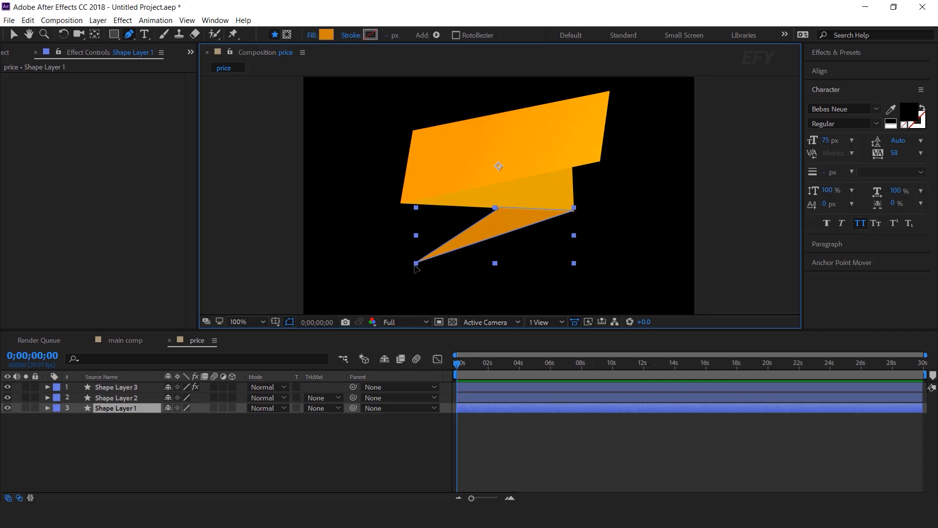
{"action": "left_click", "coordinate": [95, 34]}
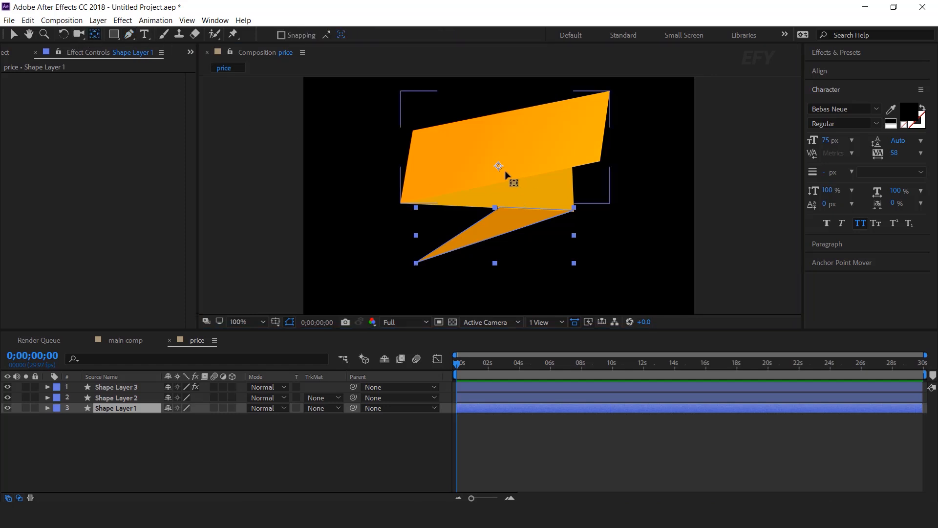
{"action": "left_click_drag", "start_coordinate": [476, 205], "coordinate": [415, 262]}
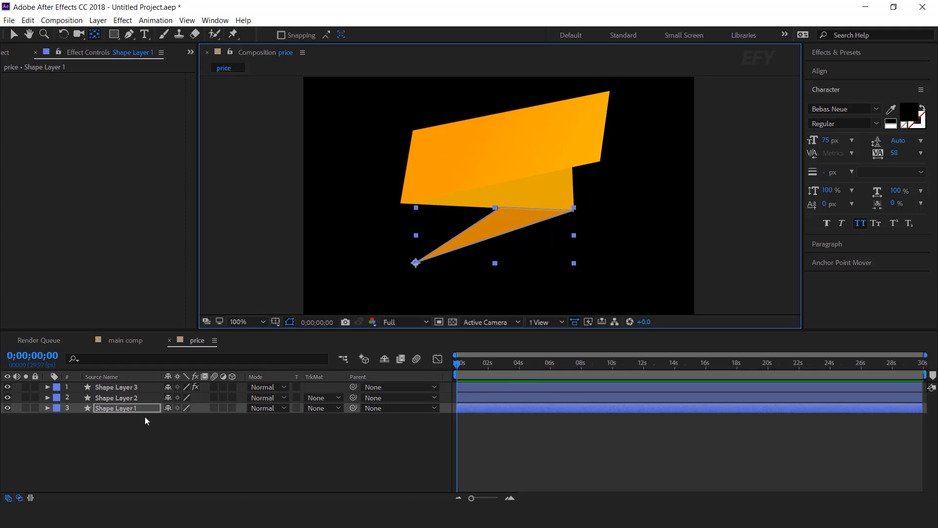
Move Shape Layer 2's anchor point to its lower-right corner and Shape Layer 3's anchor point to its lower-left corner.
{"action": "left_click", "coordinate": [119, 398]}
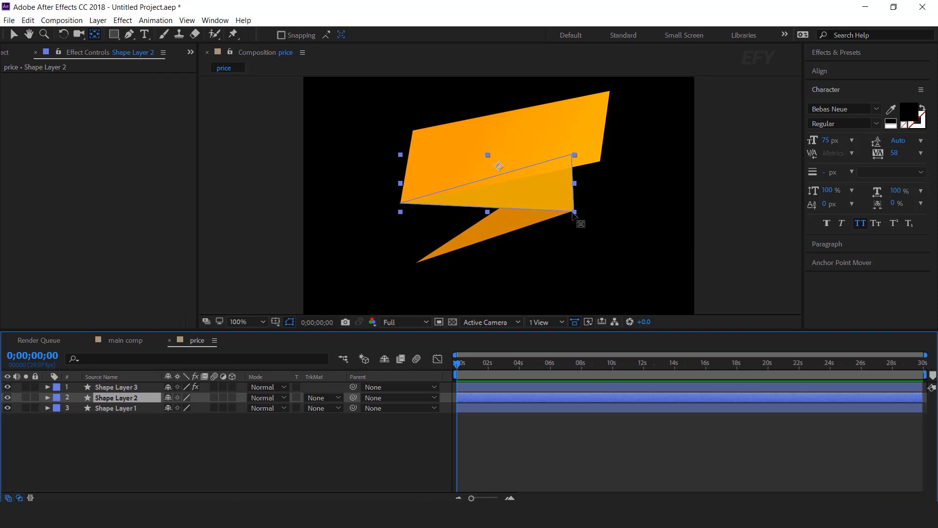
{"action": "left_click_drag", "start_coordinate": [500, 168], "coordinate": [573, 223]}
{"action": "left_click", "coordinate": [582, 130]}
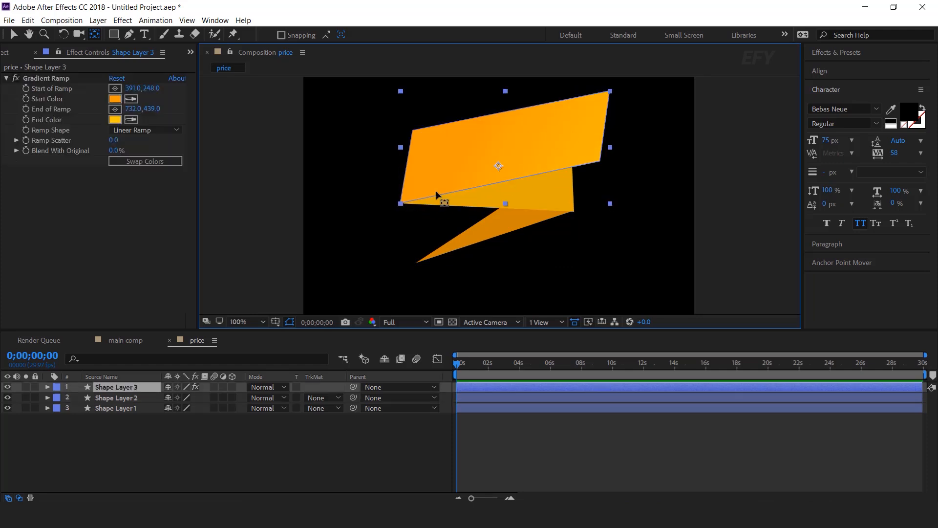
{"action": "left_click_drag", "start_coordinate": [500, 168], "coordinate": [401, 203]}
{"action": "left_click", "coordinate": [129, 439]}
Add 100% Scale keyframes to all three shape layers at 0;00;00;10.
{"action": "left_click", "coordinate": [130, 408]}
{"action": "key", "text": "s"}
{"action": "key", "text": "equal"}
{"action": "key", "text": "equal"}
{"action": "key", "text": "equal"}
{"action": "left_click_drag", "start_coordinate": [470, 365], "coordinate": [499, 365]}
{"action": "left_click", "coordinate": [48, 408]}
{"action": "left_click", "coordinate": [129, 387], "text": "shift"}
{"action": "key", "text": "s"}
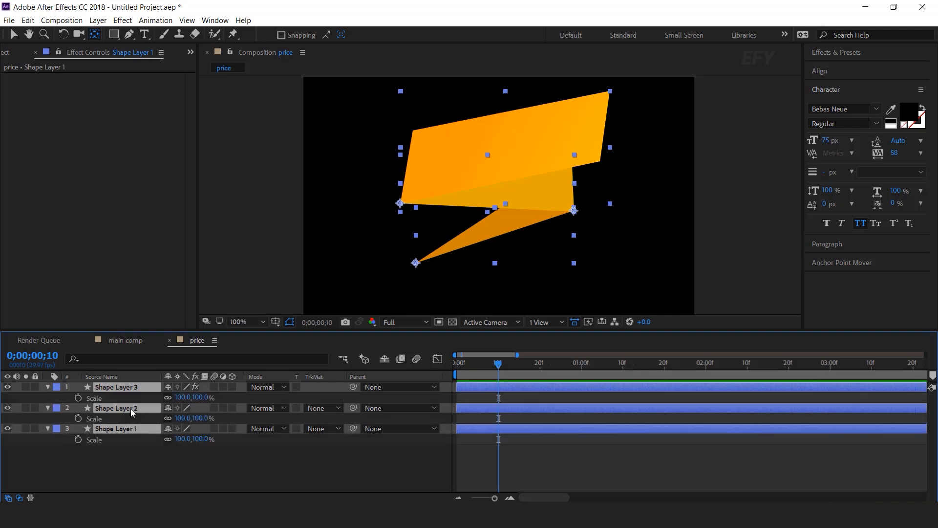
{"action": "left_click", "coordinate": [78, 398]}
Set the Scale of all three shape layers to 0% at 0;00;00;00.
{"action": "left_click_drag", "start_coordinate": [497, 365], "coordinate": [403, 374]}
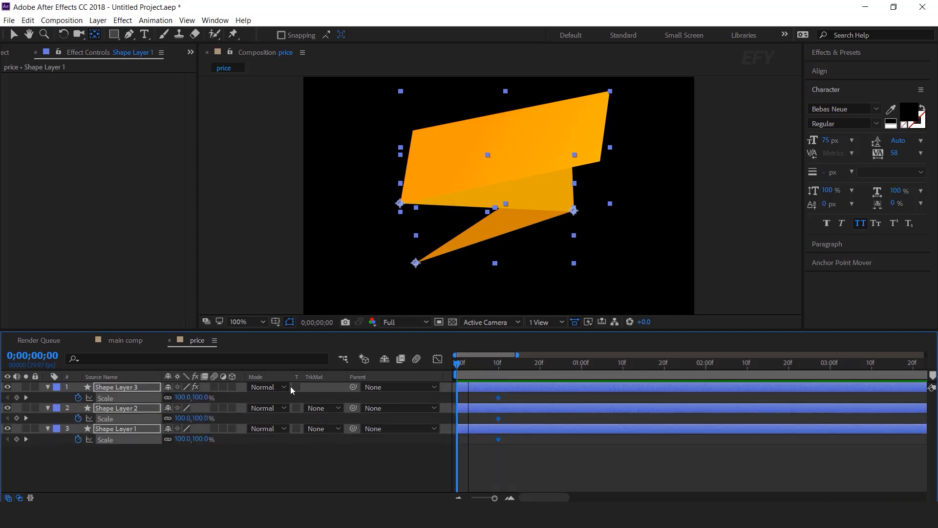
{"action": "left_click", "coordinate": [202, 397]}
{"action": "type", "text": "0"}
{"action": "key", "text": "Return"}
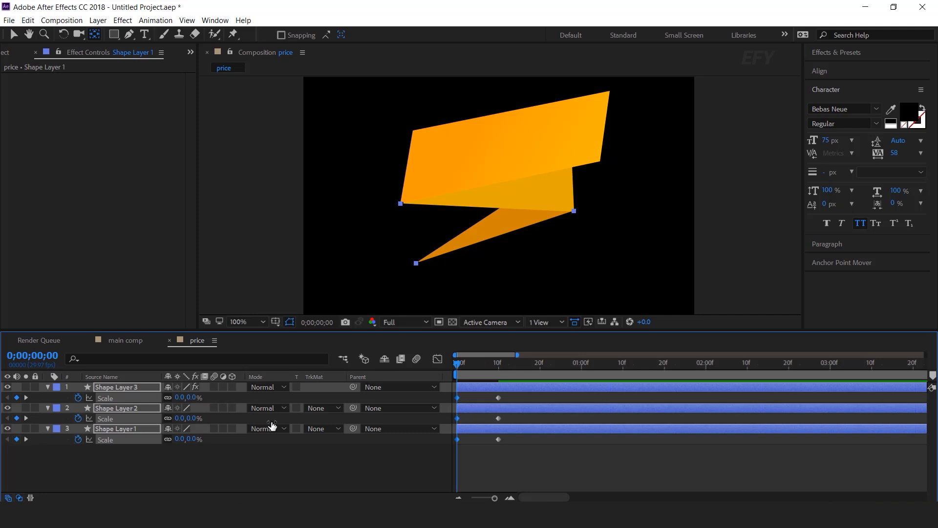
Apply Easy Ease to all the Scale keyframes of the three shape layers.
{"action": "left_click_drag", "start_coordinate": [517, 393], "coordinate": [431, 446]}
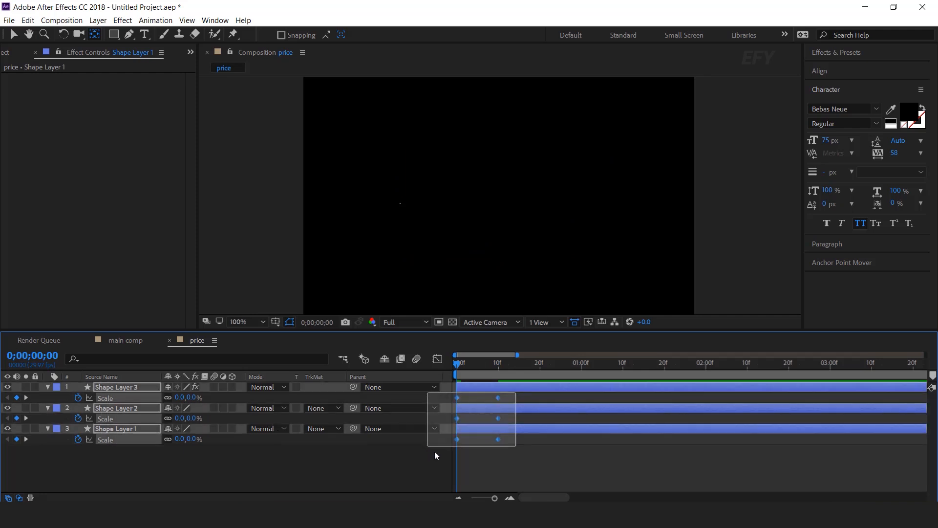
{"action": "right_click", "coordinate": [499, 397]}
{"action": "mouse_move", "coordinate": [520, 389]}
{"action": "left_click", "coordinate": [658, 424]}
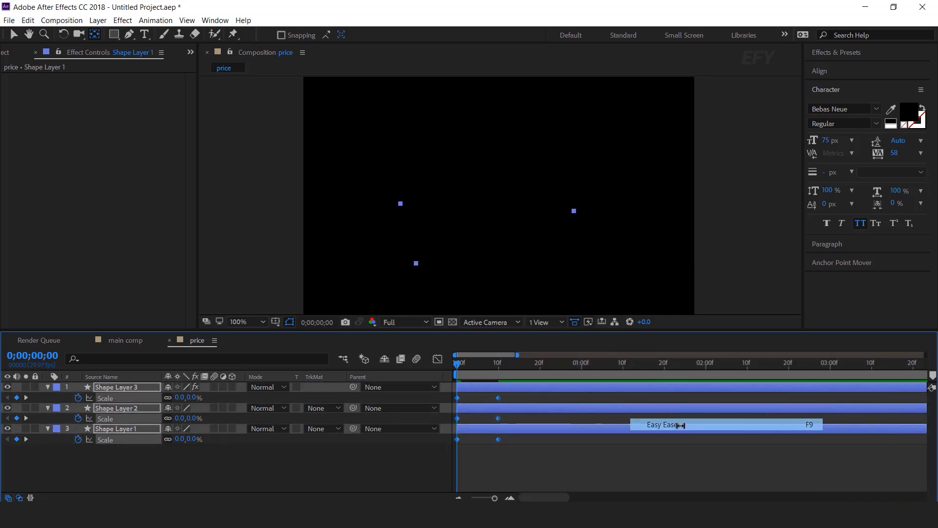
Reshape the Scale speed curve in the Graph Editor by adjusting the easing handles of the start and end keyframes.
{"action": "left_click", "coordinate": [438, 359]}
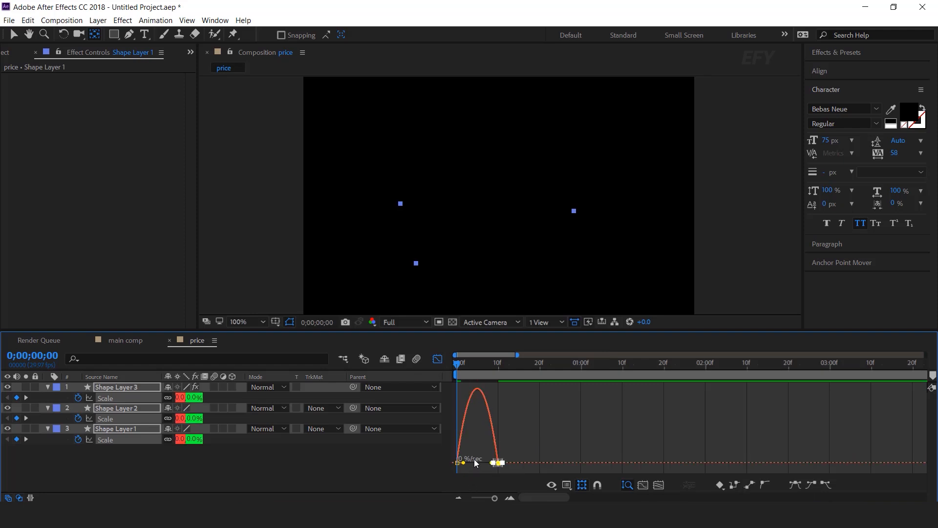
{"action": "left_click", "coordinate": [458, 462]}
{"action": "scroll", "coordinate": [466, 468], "scroll_direction": "up", "scroll_amount": 1}
{"action": "mouse_move", "coordinate": [492, 448]}
{"action": "left_mouse_down"}
{"action": "mouse_move", "coordinate": [432, 478]}
{"action": "mouse_move", "coordinate": [483, 463]}
{"action": "left_mouse_up"}
{"action": "left_click_drag", "start_coordinate": [567, 444], "coordinate": [516, 464]}
{"action": "left_click", "coordinate": [438, 359]}
{"action": "key", "text": "minus"}
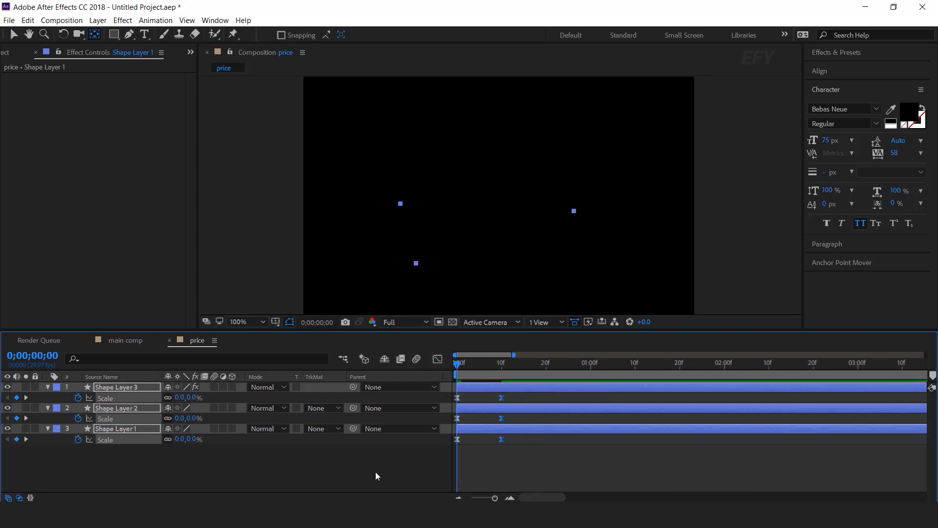
Stagger the ribbon animation by starting Shape Layer 2 at about frame 5 and Shape Layer 3 at about frame 12, and preview it.
{"action": "left_click", "coordinate": [376, 465]}
{"action": "key", "text": "minus"}
{"action": "key", "text": "space"}
{"action": "left_click_drag", "start_coordinate": [474, 363], "coordinate": [486, 364]}
{"action": "left_click", "coordinate": [518, 407]}
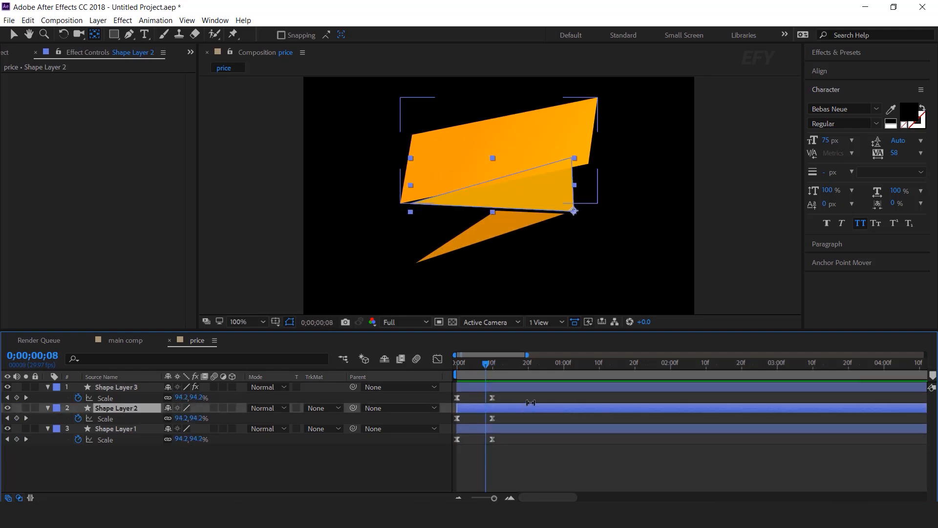
{"action": "left_click_drag", "start_coordinate": [513, 406], "coordinate": [547, 390]}
{"action": "left_click_drag", "start_coordinate": [483, 365], "coordinate": [541, 391]}
{"action": "key", "text": "space"}
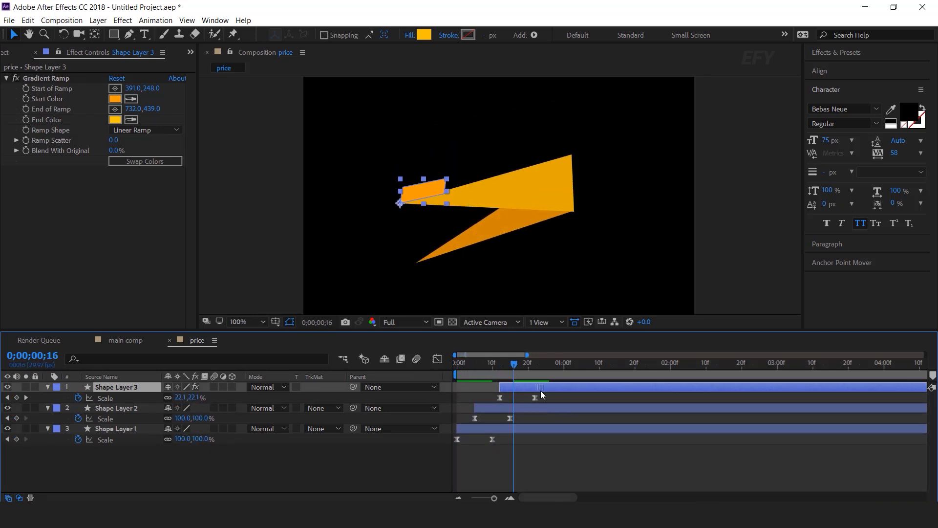
{"action": "left_click_drag", "start_coordinate": [467, 371], "coordinate": [541, 368]}
{"action": "key", "text": "space"}
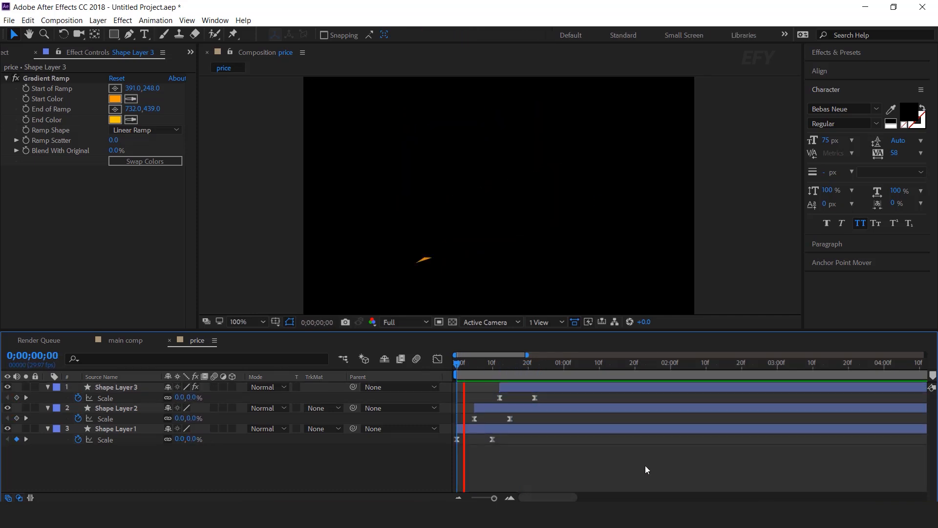
{"action": "left_click_drag", "start_coordinate": [502, 367], "coordinate": [553, 367]}
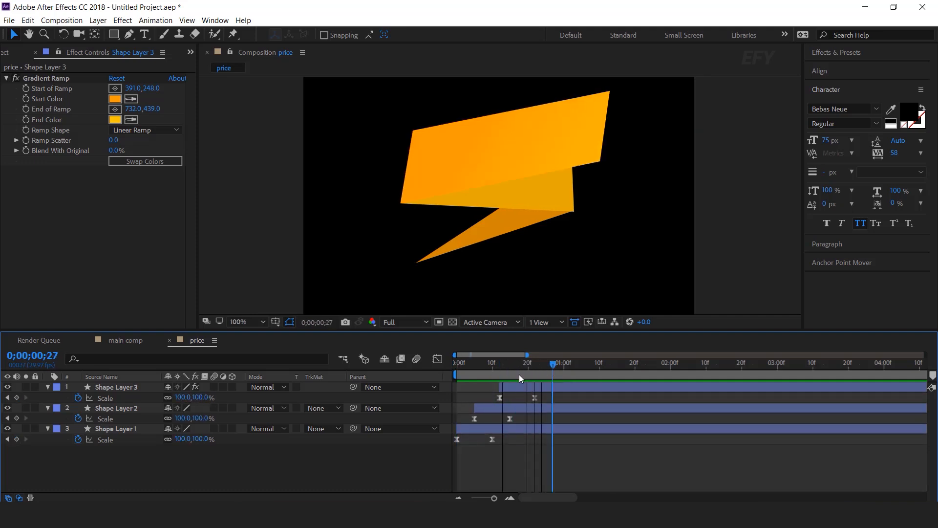
Collapse the properties of all three shape layers in the timeline.
{"action": "left_click", "coordinate": [47, 428]}
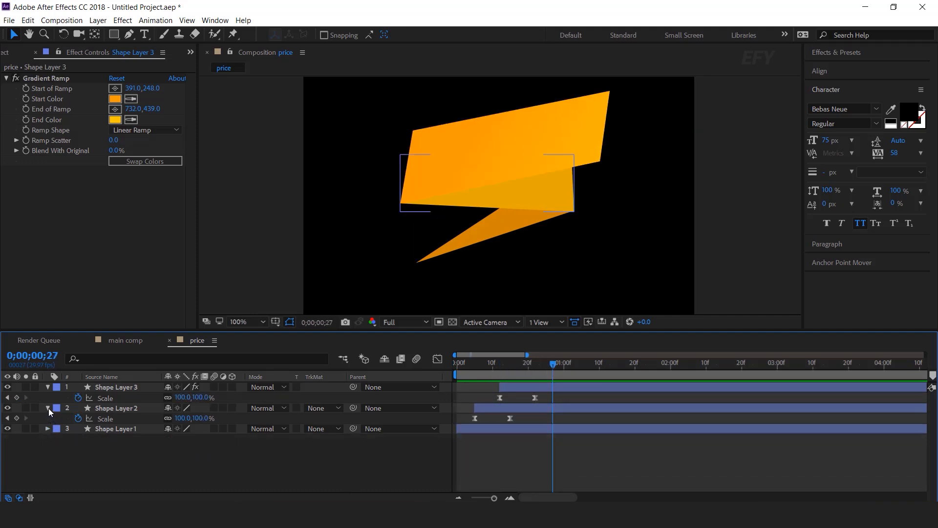
{"action": "left_click", "coordinate": [48, 408]}
{"action": "left_click", "coordinate": [48, 387]}
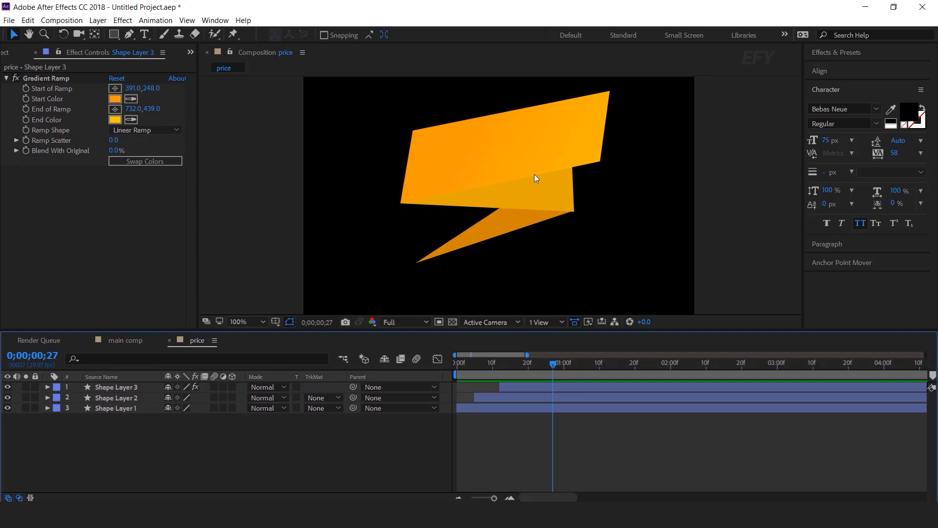
Add the text "$20" on the upper banner.
{"action": "left_click", "coordinate": [145, 34]}
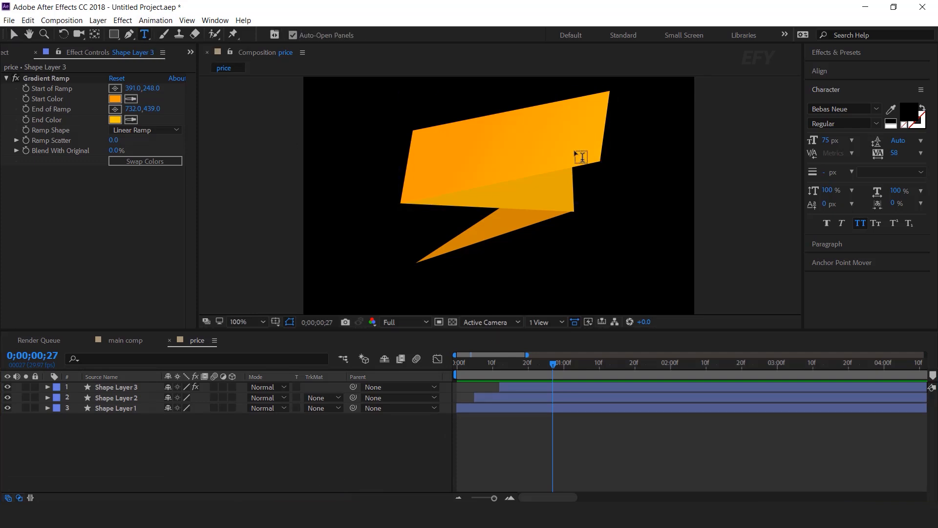
{"action": "left_click", "coordinate": [507, 156]}
{"action": "type", "text": "$20"}
{"action": "key", "text": "Escape"}
{"action": "key", "text": "v"}
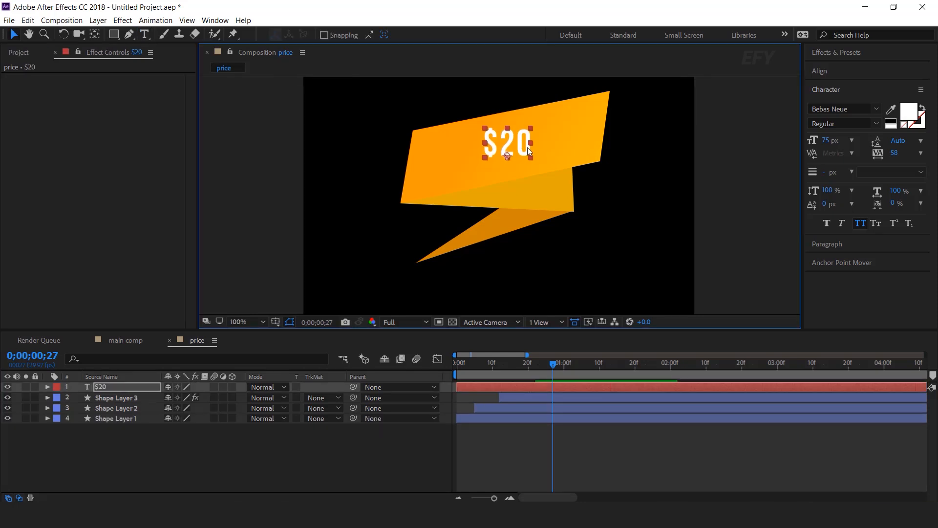
Rotate the $20 text slightly counter-clockwise to follow the banner's slope.
{"action": "key", "text": "w"}
{"action": "left_click_drag", "start_coordinate": [535, 166], "coordinate": [552, 155]}
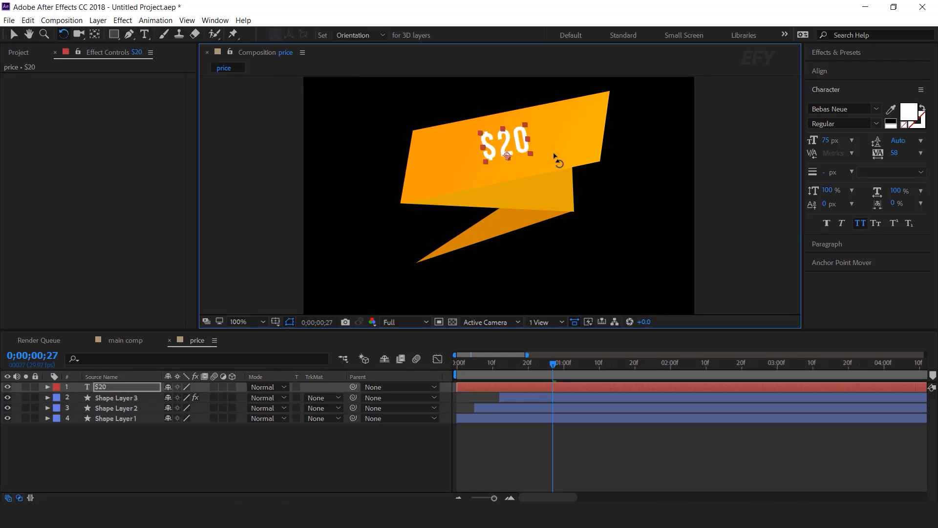
{"action": "key", "text": "v"}
Enlarge the $20 text to 107 px and center it on the upper banner.
{"action": "left_click_drag", "start_coordinate": [826, 141], "coordinate": [858, 142]}
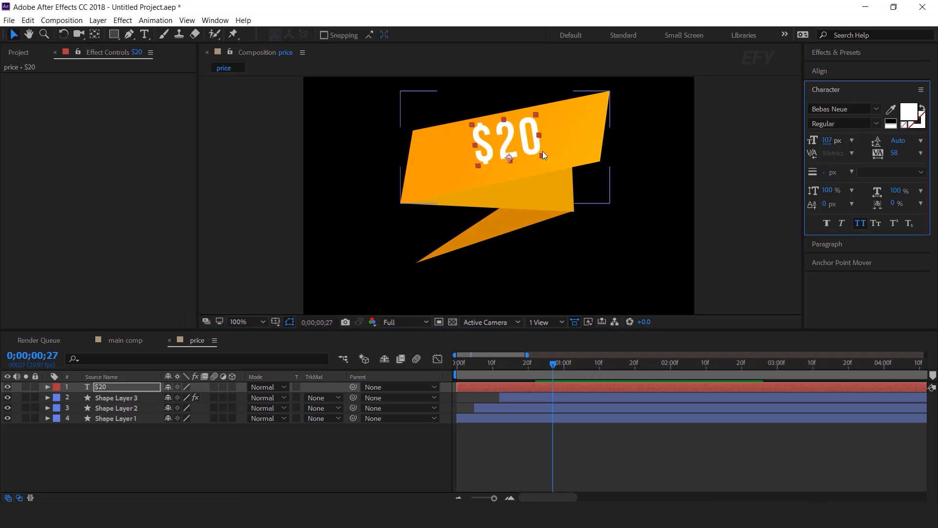
{"action": "left_click", "coordinate": [510, 141]}
{"action": "left_click_drag", "start_coordinate": [510, 142], "coordinate": [510, 147]}
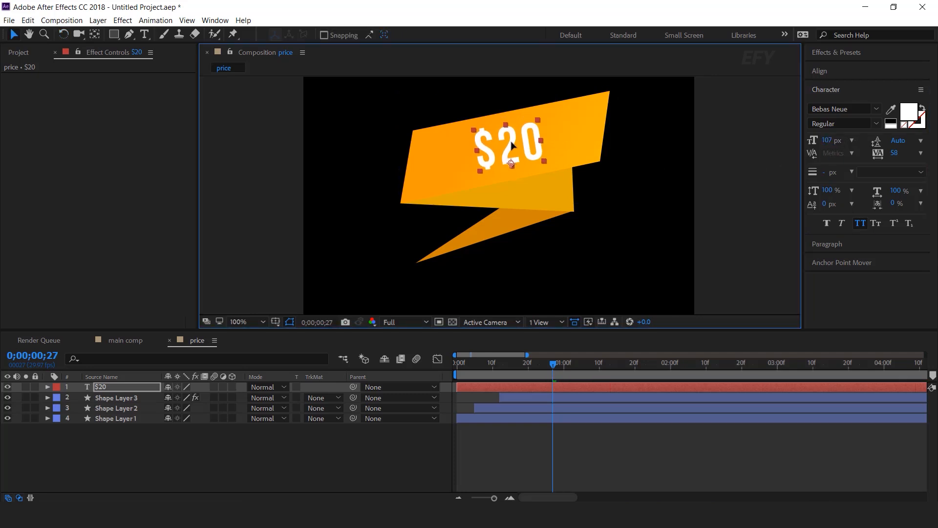
Apply the Drop Shadow effect to the $20 text layer.
{"action": "left_click", "coordinate": [115, 391]}
{"action": "key", "text": "ctrl+space"}
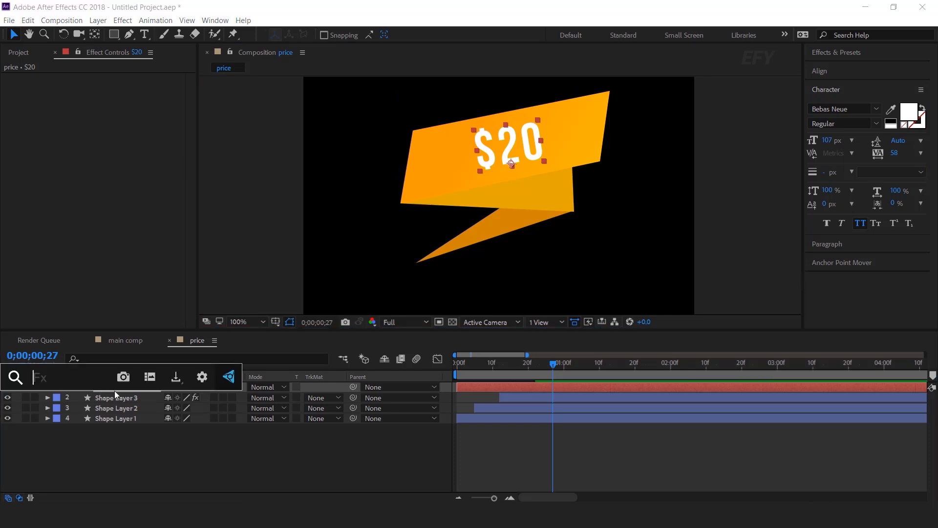
{"action": "type", "text": "drop"}
{"action": "key", "text": "Return"}
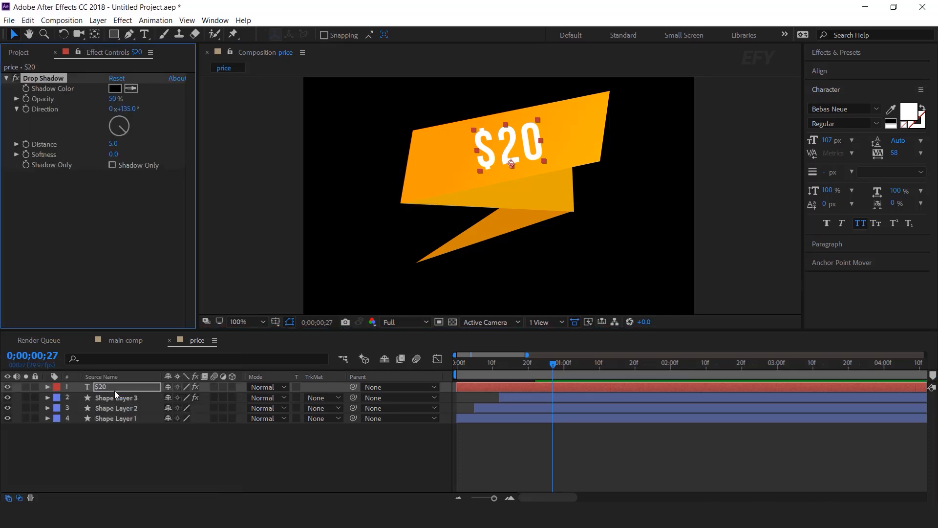
Sample the banner's orange as the drop shadow's color and darken it to a brownish orange.
{"action": "left_click", "coordinate": [131, 88]}
{"action": "left_click", "coordinate": [577, 130]}
{"action": "left_click", "coordinate": [115, 89]}
{"action": "left_click_drag", "start_coordinate": [196, 94], "coordinate": [198, 143]}
{"action": "left_click", "coordinate": [308, 82]}
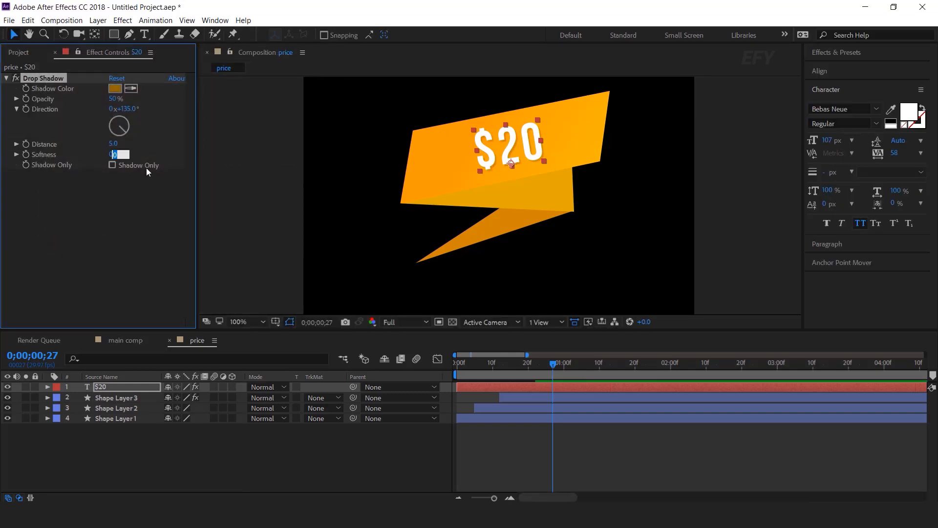
Set the drop shadow's softness to 5 and deselect the text layer.
{"action": "type", "text": "5"}
{"action": "key", "text": "Return"}
{"action": "left_click", "coordinate": [664, 458]}
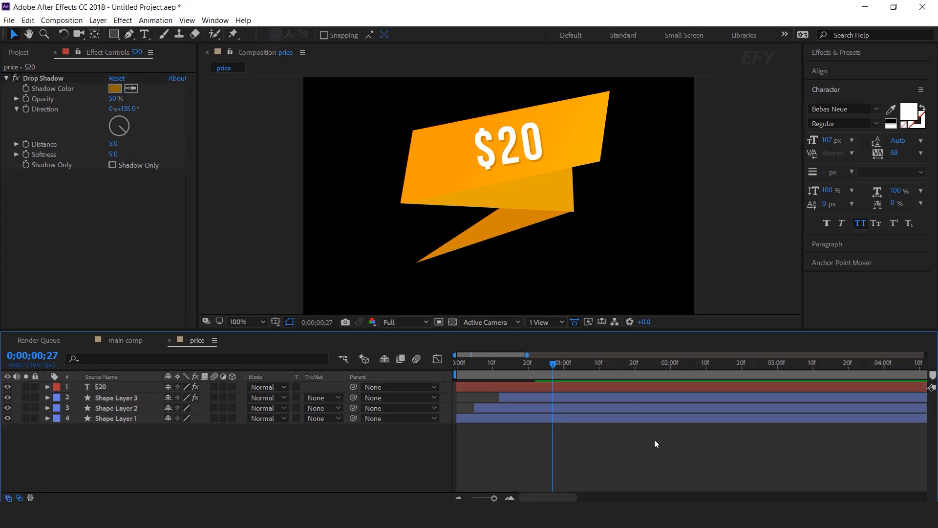
Enable per-character 3D on the $20 text layer.
{"action": "left_click", "coordinate": [105, 388]}
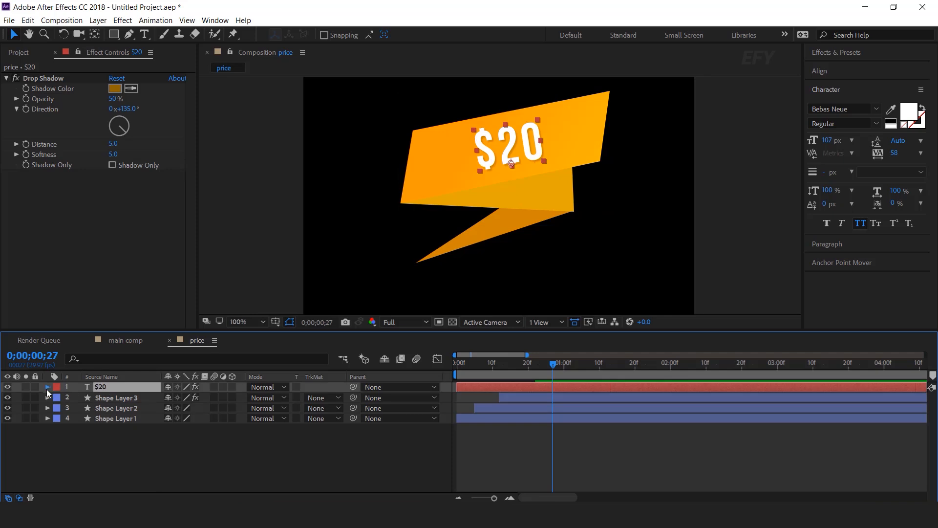
{"action": "left_click", "coordinate": [47, 387]}
{"action": "left_click", "coordinate": [238, 398]}
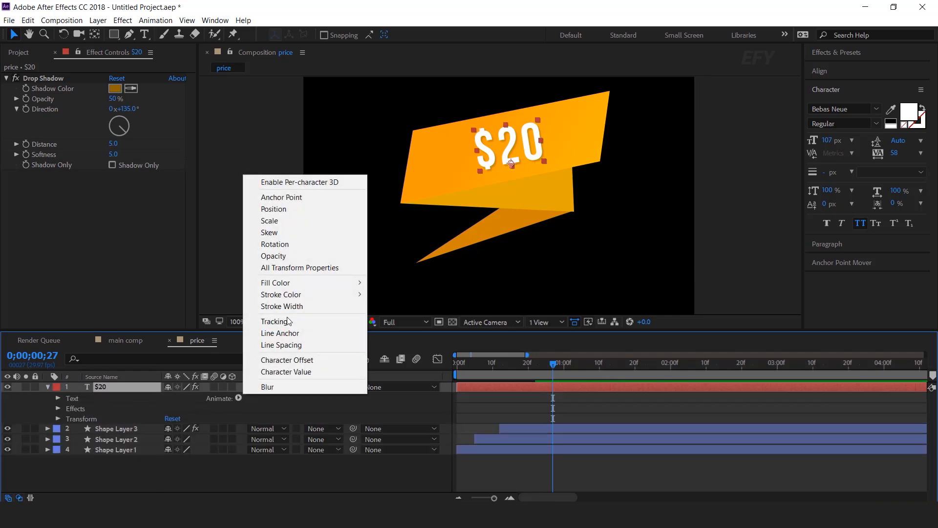
{"action": "left_click", "coordinate": [333, 184]}
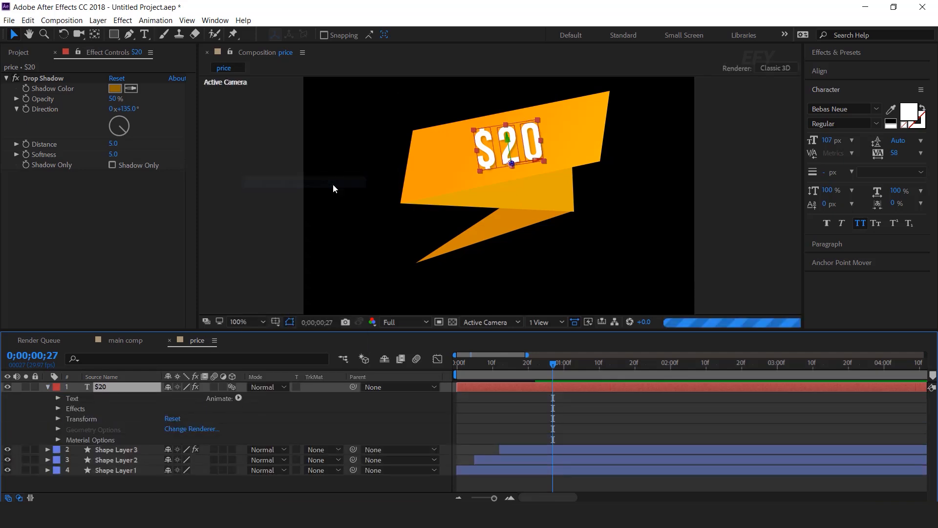
Add a text animator to the $20 layer with Position, Scale and Opacity properties.
{"action": "left_click", "coordinate": [237, 399]}
{"action": "left_click", "coordinate": [281, 209]}
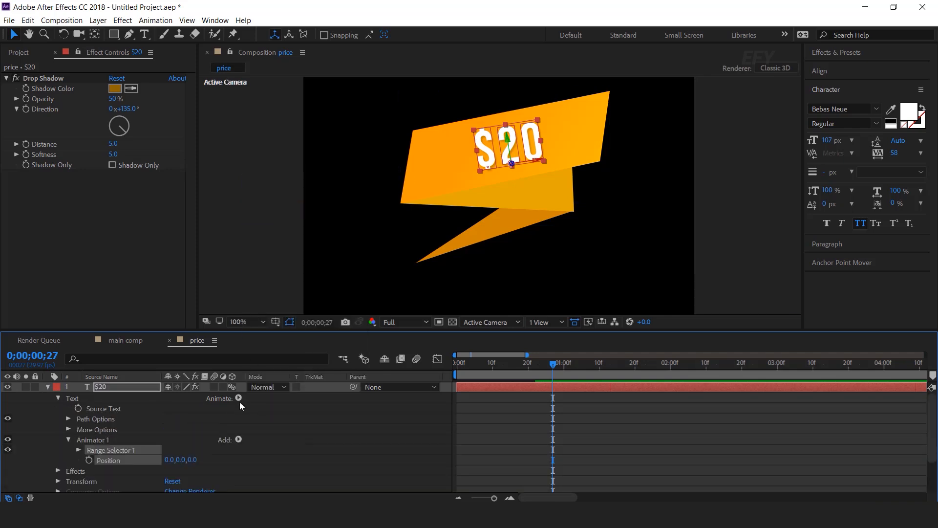
{"action": "left_click", "coordinate": [239, 397]}
{"action": "left_click", "coordinate": [273, 220]}
{"action": "left_click", "coordinate": [238, 398]}
{"action": "left_click", "coordinate": [281, 256]}
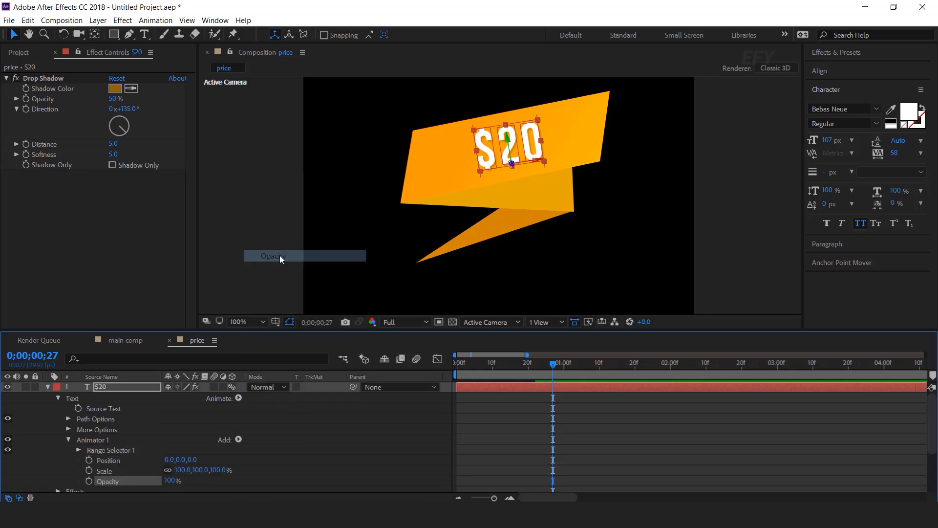
Set the text animator's position to 0, 40, 0.
{"action": "scroll", "coordinate": [151, 450], "scroll_direction": "down", "scroll_amount": 2}
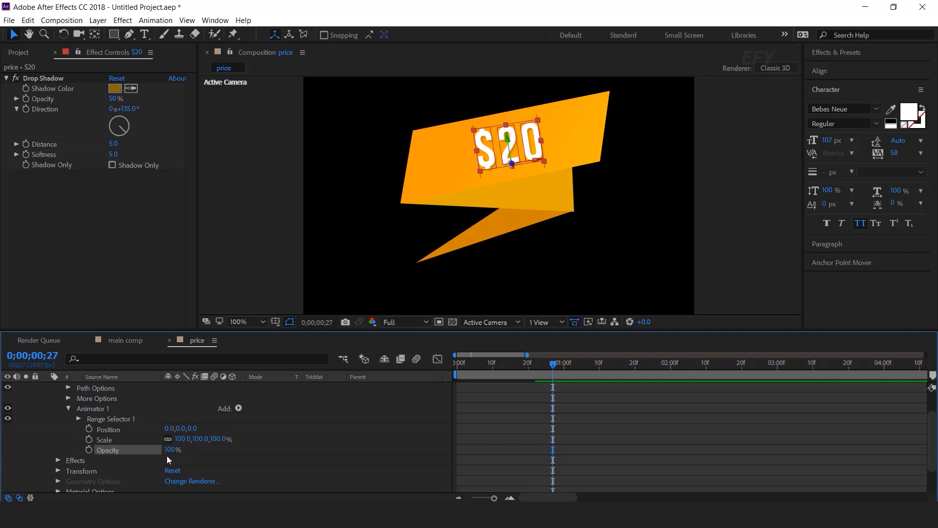
{"action": "left_click", "coordinate": [112, 430]}
{"action": "left_click_drag", "start_coordinate": [184, 429], "coordinate": [199, 429]}
{"action": "type", "text": "40"}
{"action": "key", "text": "Return"}
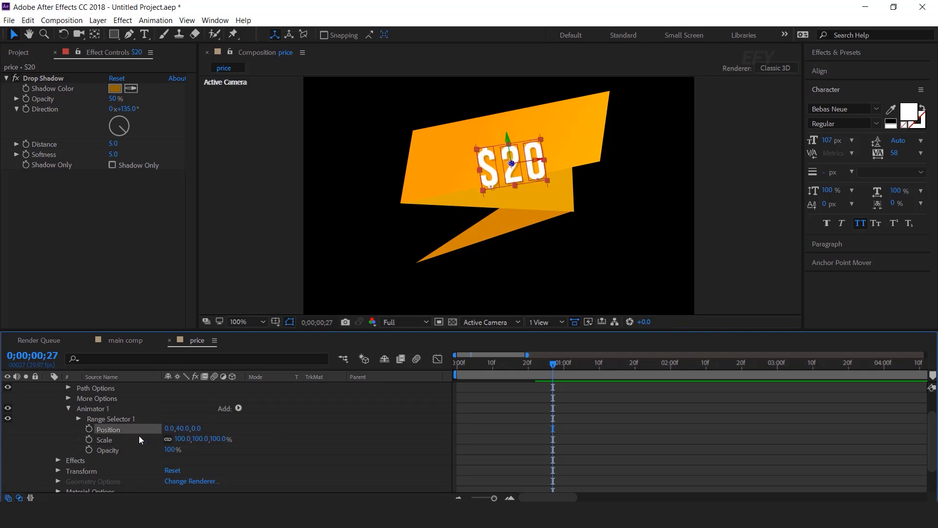
Set the text animator's scale and opacity both to 0%.
{"action": "left_click", "coordinate": [183, 439]}
{"action": "type", "text": "0"}
{"action": "key", "text": "Return"}
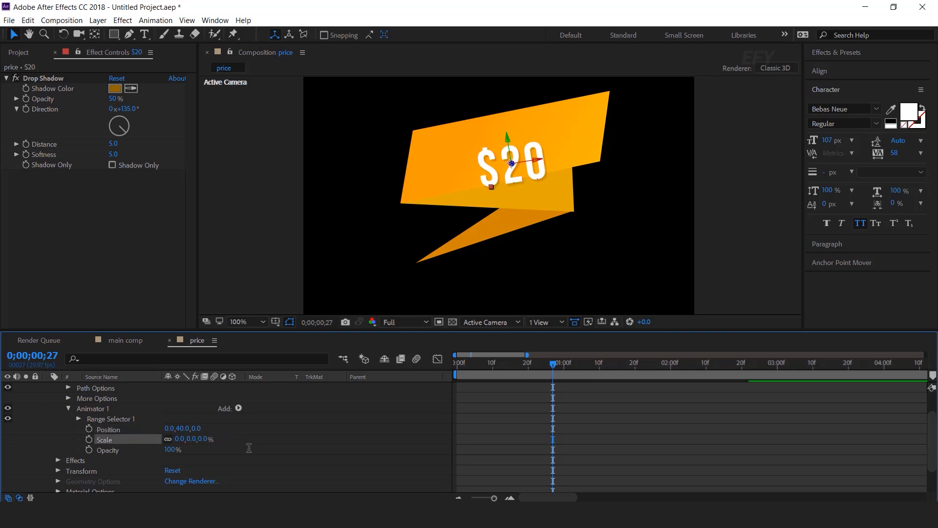
{"action": "left_click", "coordinate": [168, 450]}
{"action": "type", "text": "0"}
{"action": "key", "text": "Return"}
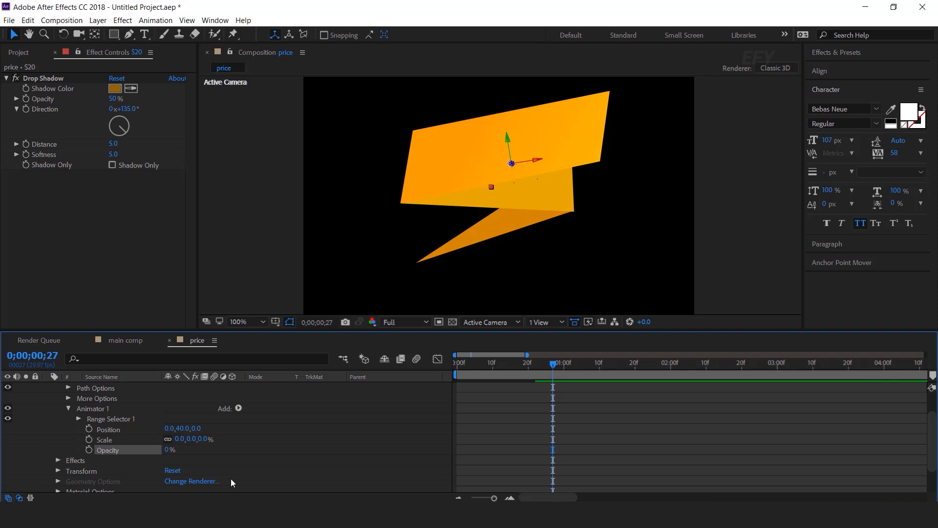
{"action": "left_click", "coordinate": [231, 479]}
Replace the animator's range selector with an expression selector.
{"action": "left_click", "coordinate": [145, 416]}
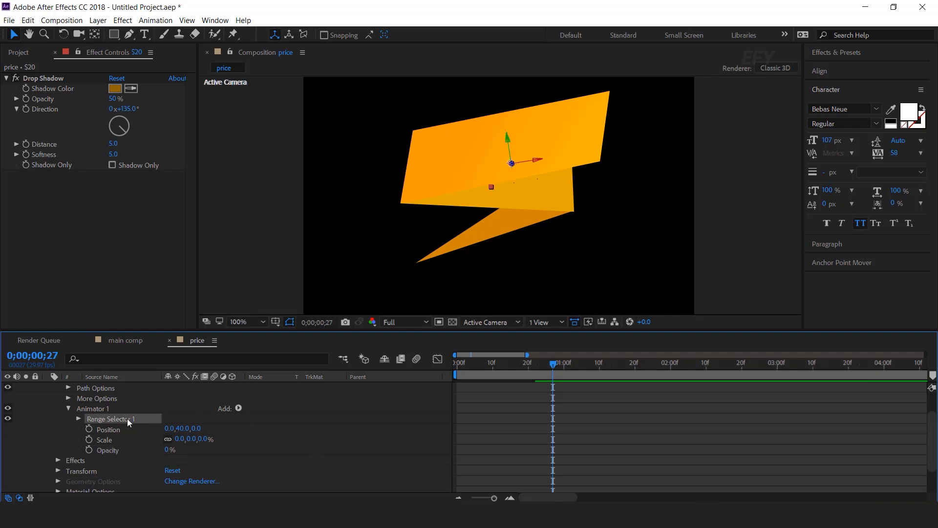
{"action": "key", "text": "Delete"}
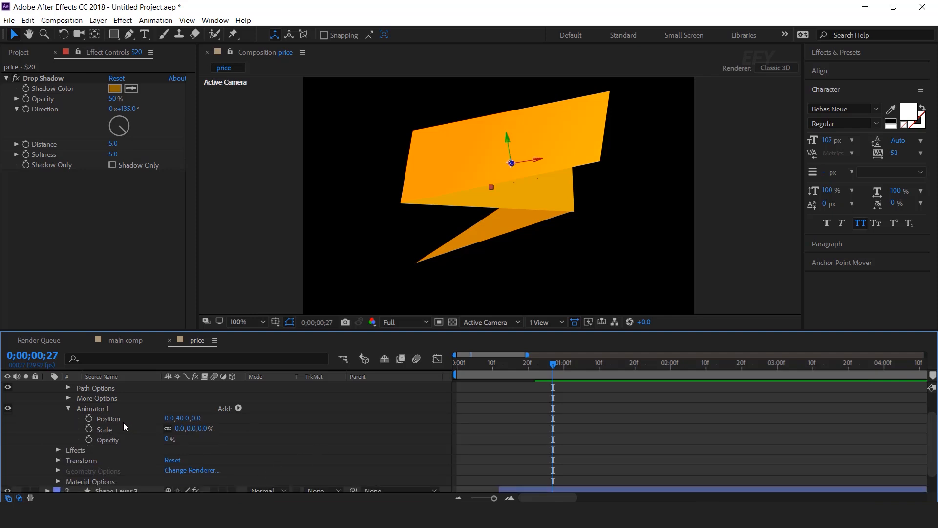
{"action": "left_click", "coordinate": [97, 409]}
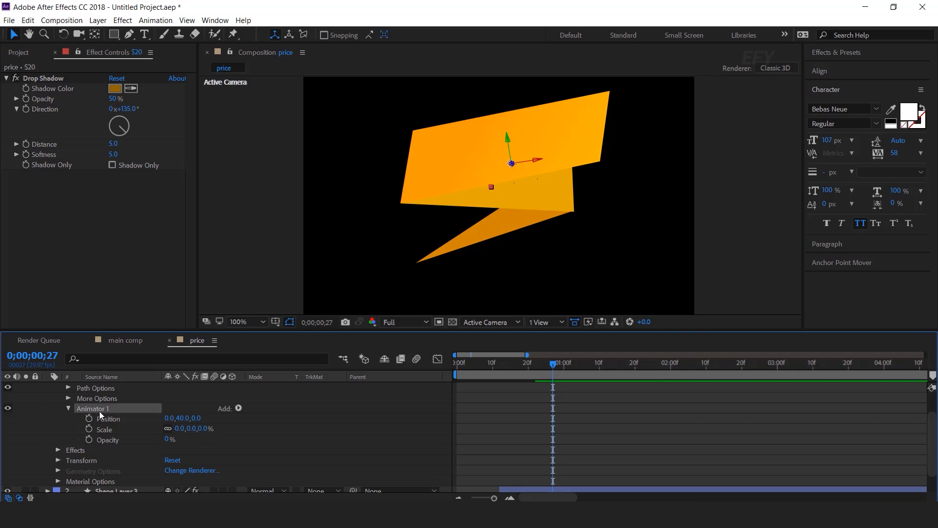
{"action": "left_click", "coordinate": [239, 408]}
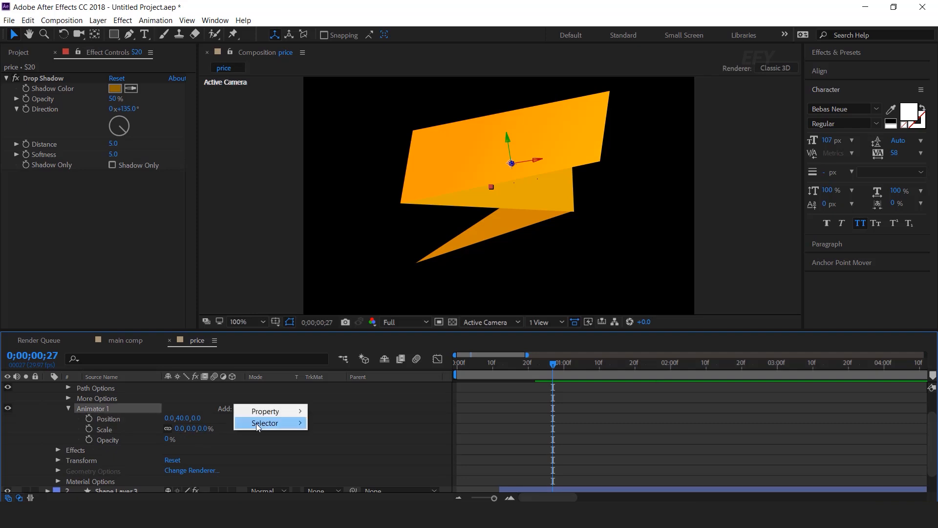
{"action": "mouse_move", "coordinate": [257, 423]}
{"action": "left_click", "coordinate": [350, 447]}
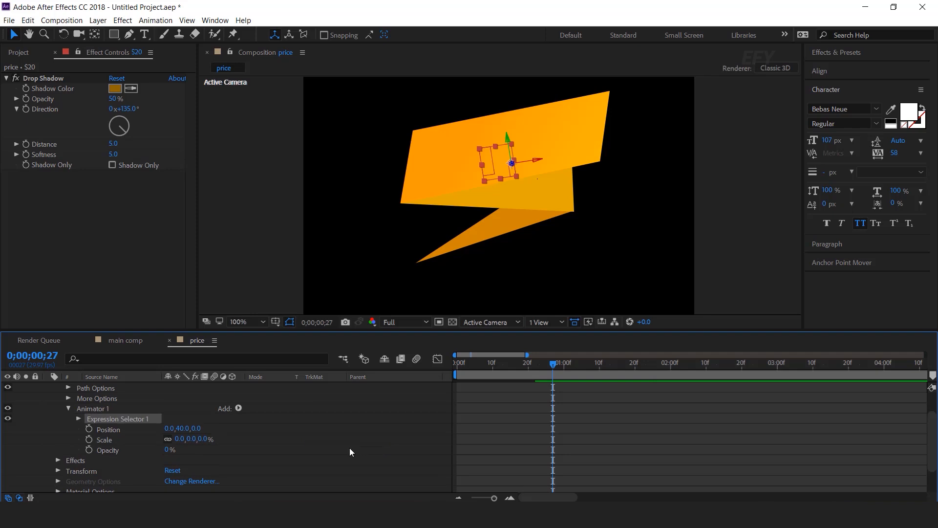
Replace the expression selector's Amount expression with the bounce code from Notepad (delay .08, freq 2, amplitude 130, decay 8.0).
{"action": "left_click", "coordinate": [80, 419]}
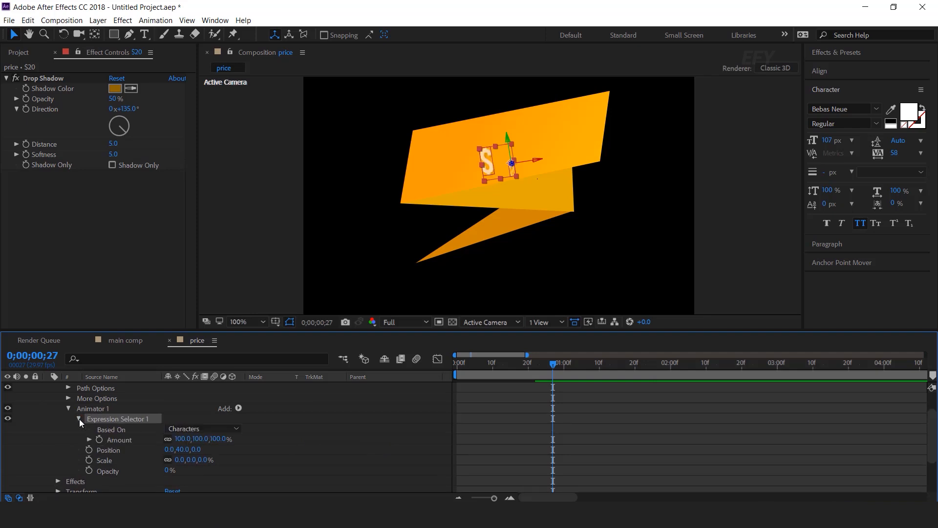
{"action": "left_click", "coordinate": [115, 440]}
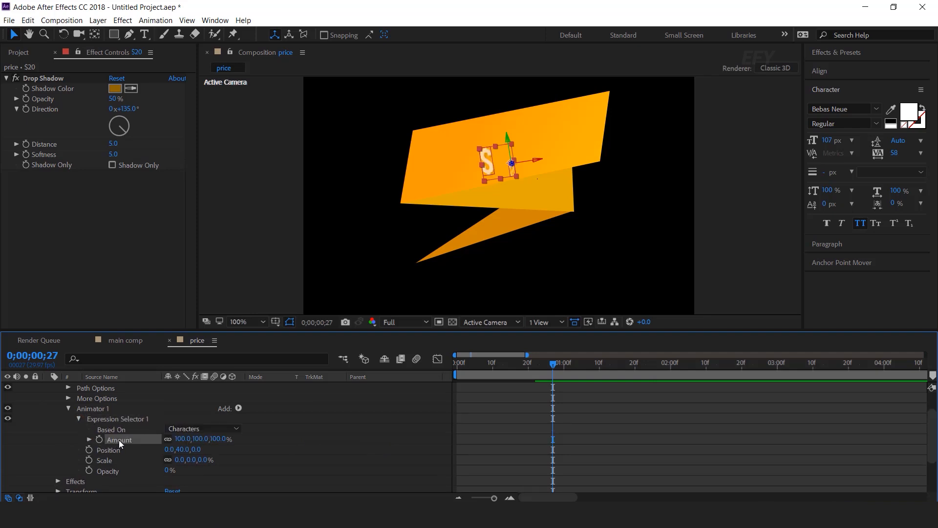
{"action": "left_click", "coordinate": [99, 441], "text": "alt"}
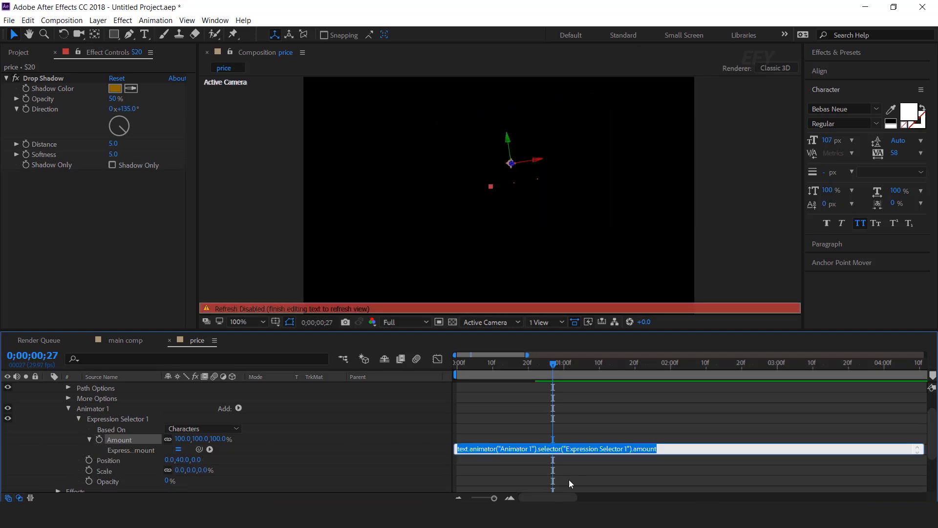
{"action": "key", "text": "alt+Tab"}
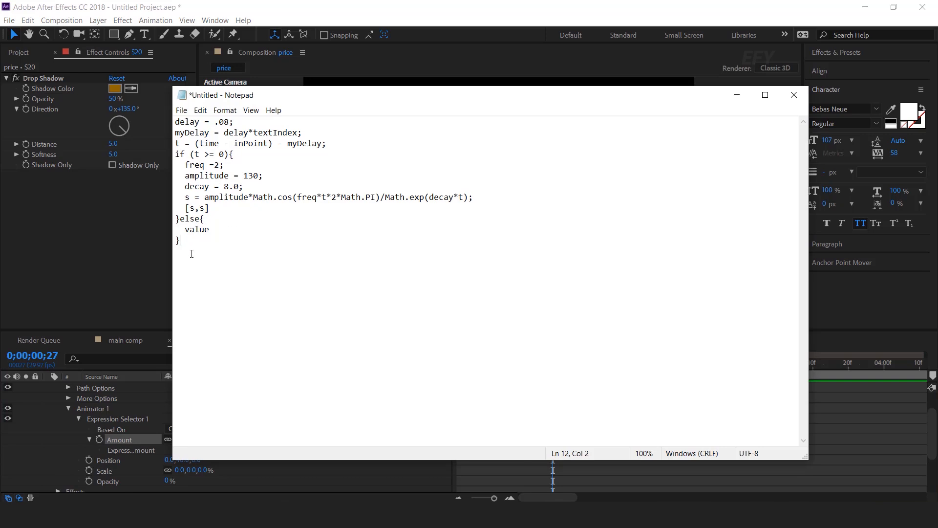
{"action": "left_click_drag", "start_coordinate": [183, 247], "coordinate": [175, 121]}
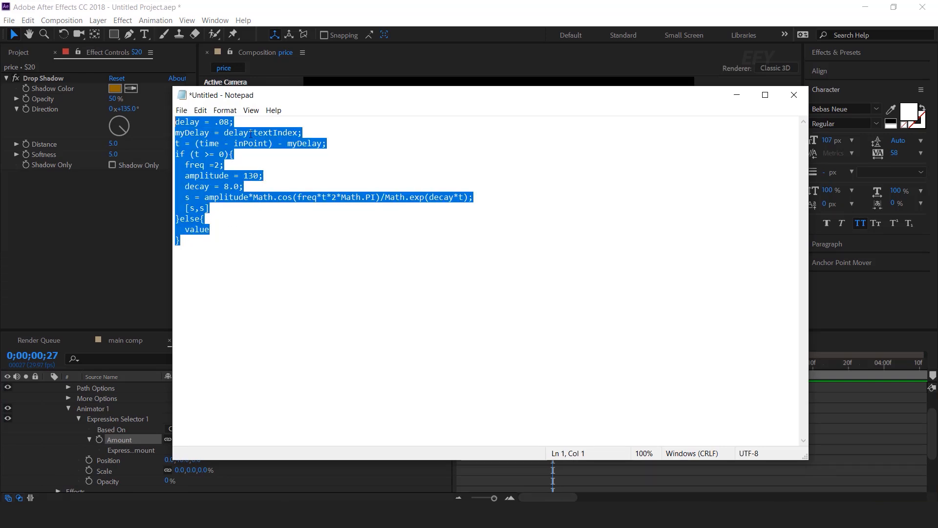
{"action": "left_click", "coordinate": [737, 94]}
{"action": "left_click", "coordinate": [478, 448]}
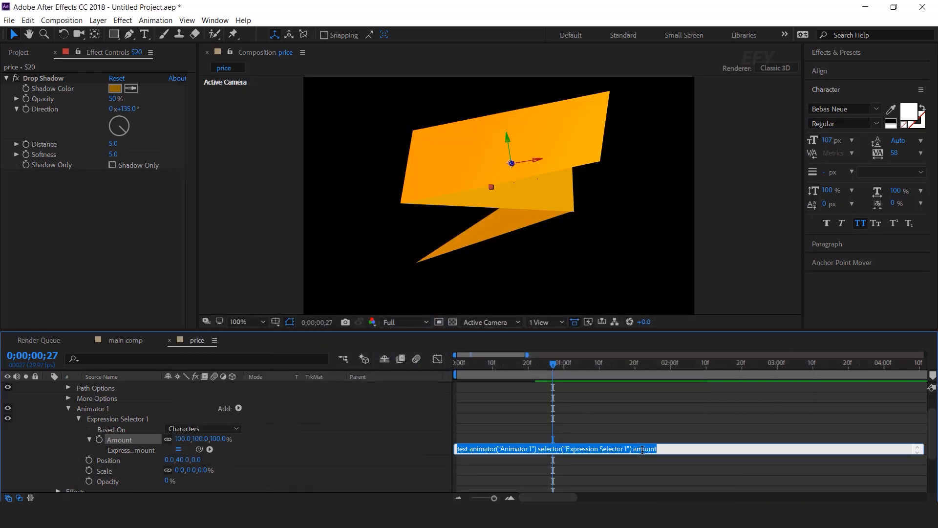
{"action": "key", "text": "ctrl+v"}
{"action": "left_click", "coordinate": [637, 428]}
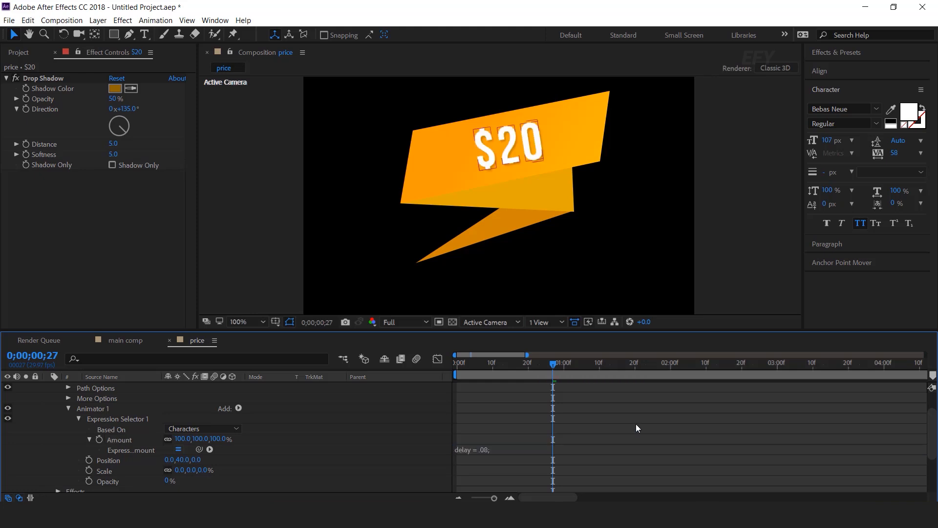
Play the price animation from the first frame and stop near the one-second mark.
{"action": "key", "text": "Home"}
{"action": "key", "text": "space"}
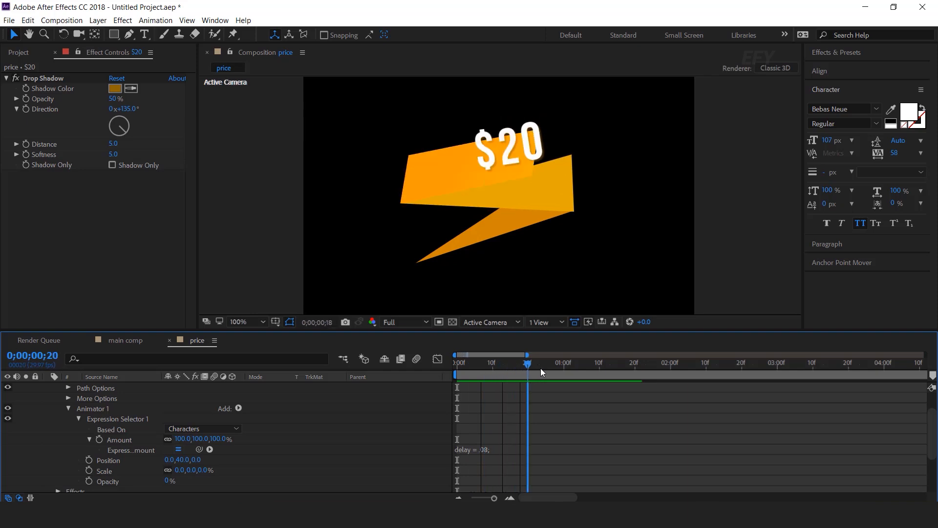
{"action": "left_click", "coordinate": [558, 368]}
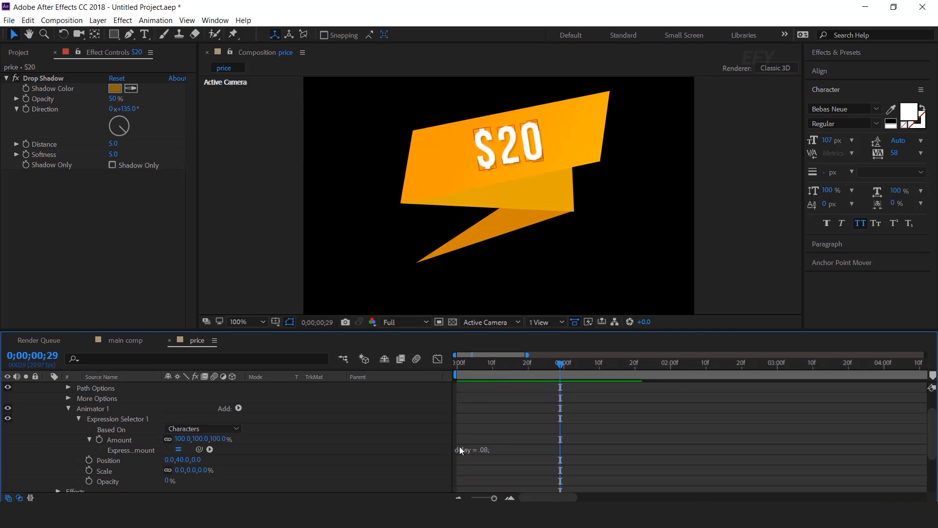
Reveal the $20 layer's Amount expression, review its full code, and collapse the layer.
{"action": "scroll", "coordinate": [91, 395], "scroll_direction": "up", "scroll_amount": 3}
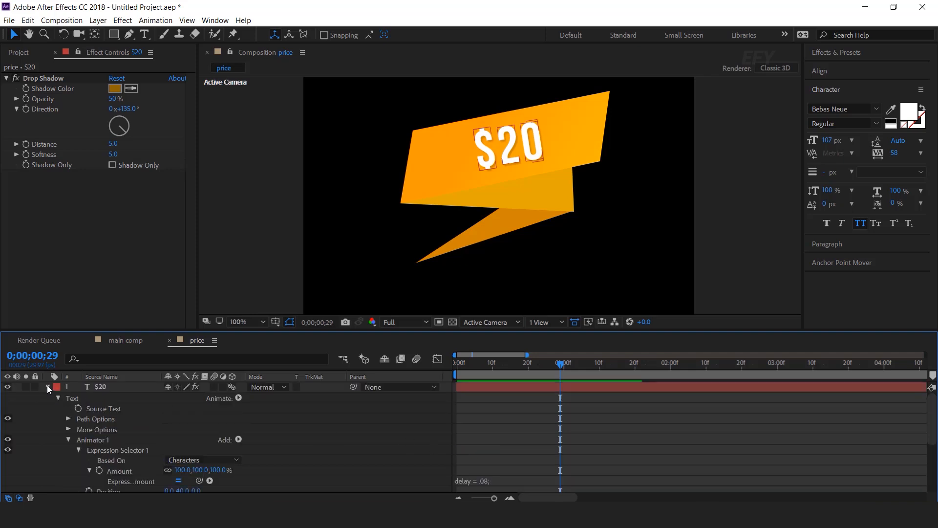
{"action": "left_click", "coordinate": [48, 387]}
{"action": "left_click", "coordinate": [98, 386]}
{"action": "key", "text": "Return"}
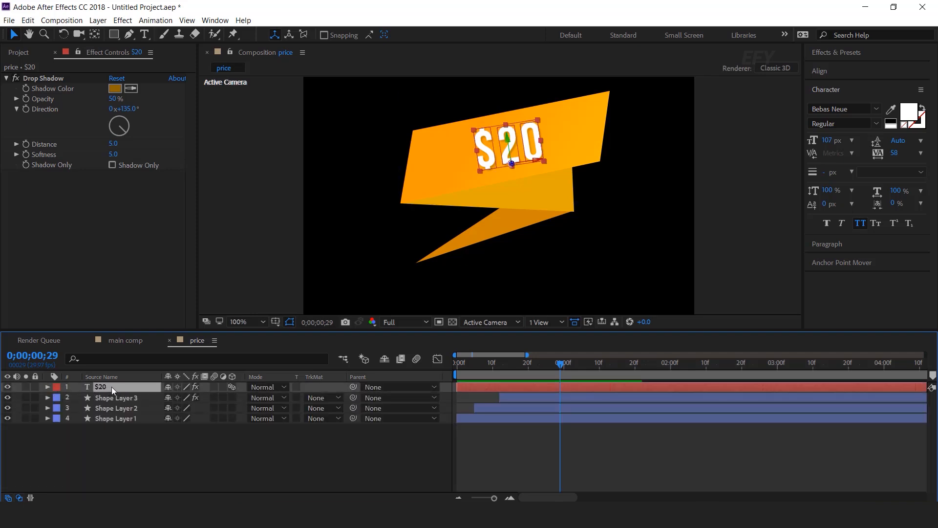
{"action": "key", "text": "e"}
{"action": "key", "text": "e"}
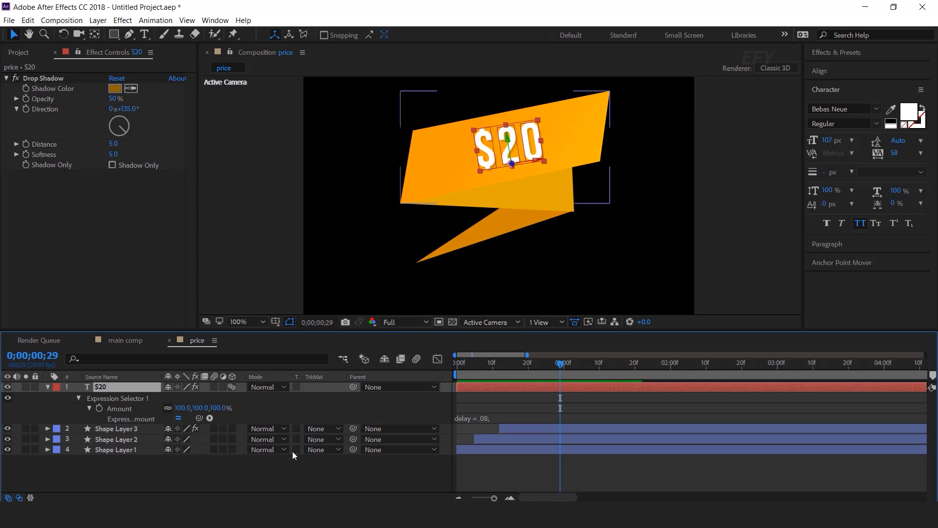
{"action": "left_click", "coordinate": [468, 419]}
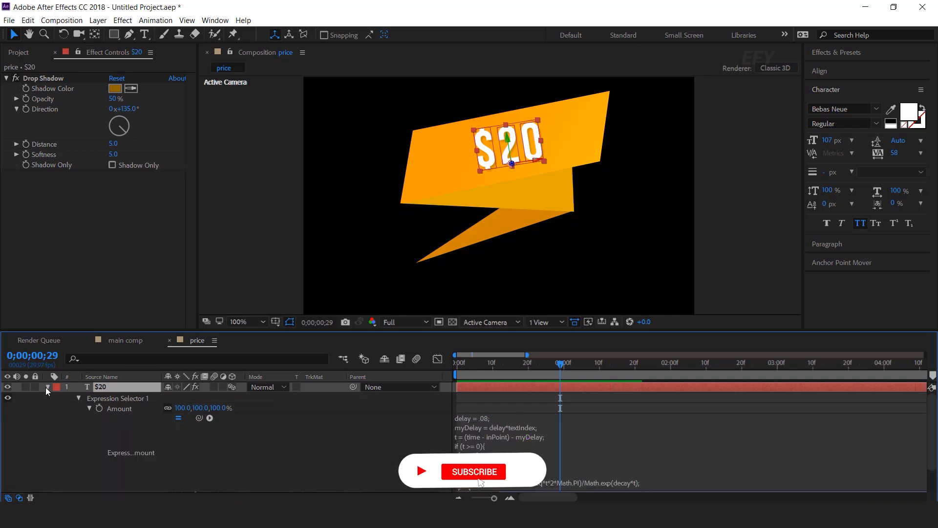
{"action": "left_click", "coordinate": [45, 387]}
Shift the $20 layer to start at about frame 16, just after Shape Layer 3, and preview the timing.
{"action": "left_click_drag", "start_coordinate": [483, 387], "coordinate": [546, 384]}
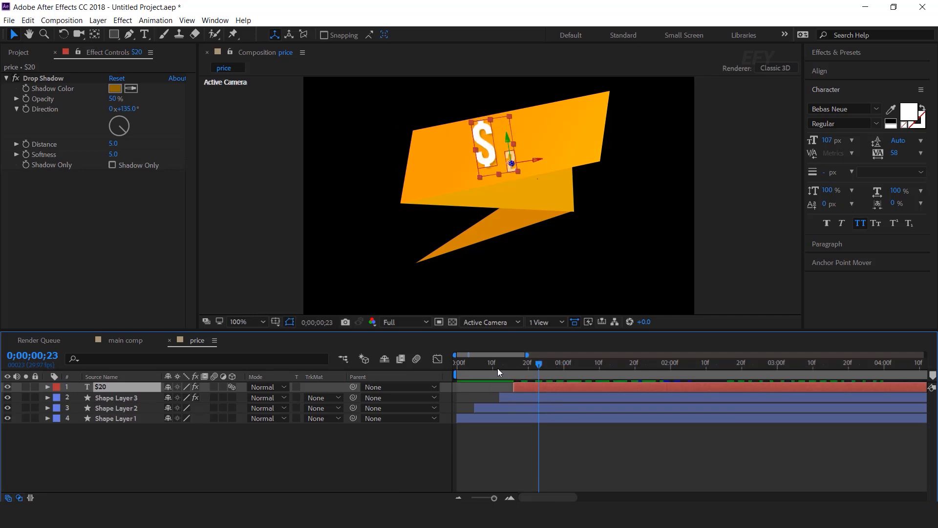
{"action": "left_click_drag", "start_coordinate": [492, 366], "coordinate": [519, 366]}
{"action": "key", "text": "space"}
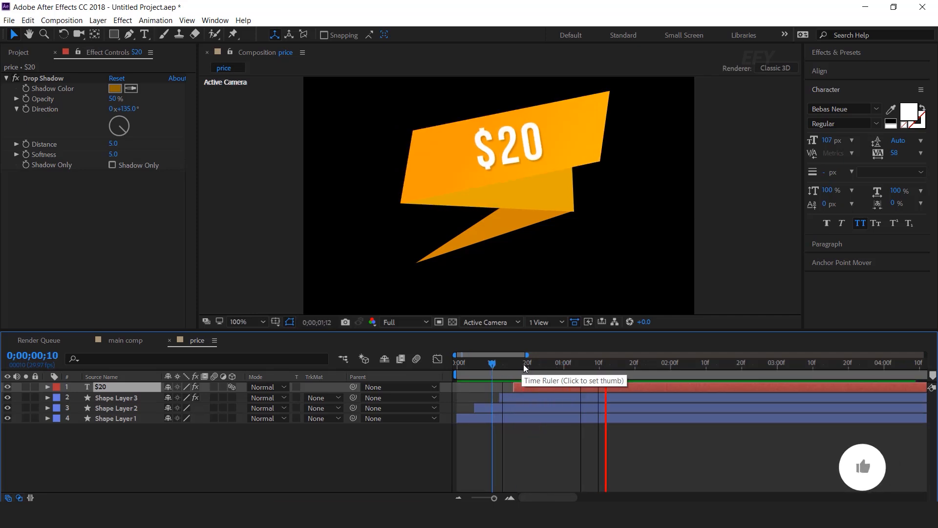
{"action": "left_click", "coordinate": [652, 364]}
{"action": "left_click", "coordinate": [288, 461]}
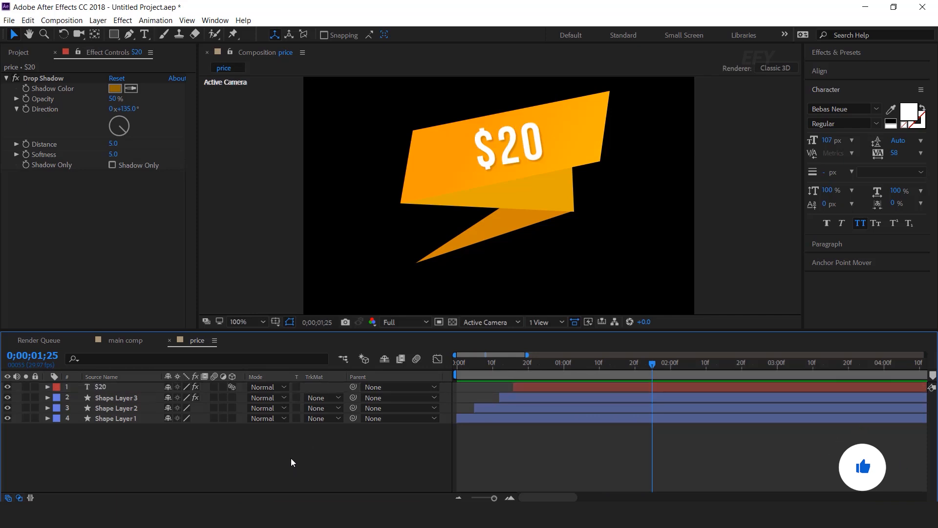
Place the price composition as the top layer of main comp and make it a 3D layer.
{"action": "left_click", "coordinate": [132, 339]}
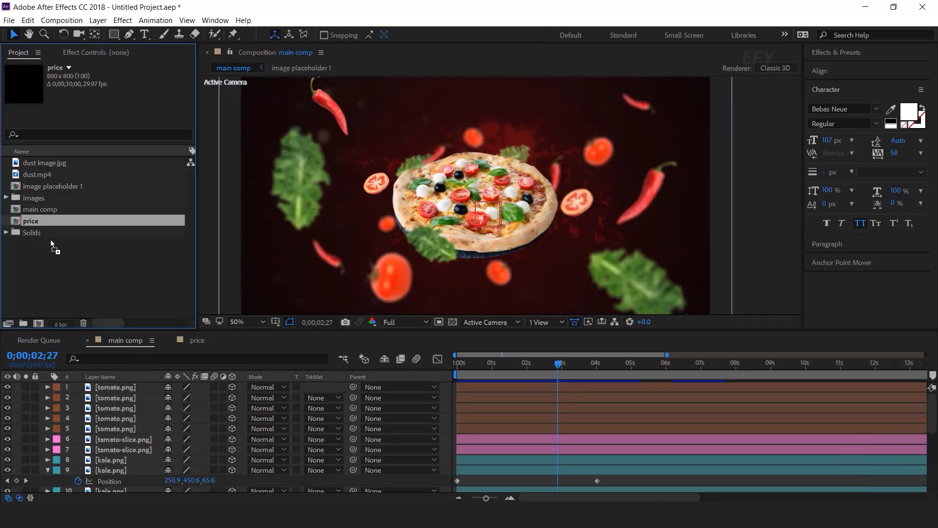
{"action": "left_click_drag", "start_coordinate": [131, 381], "coordinate": [131, 384]}
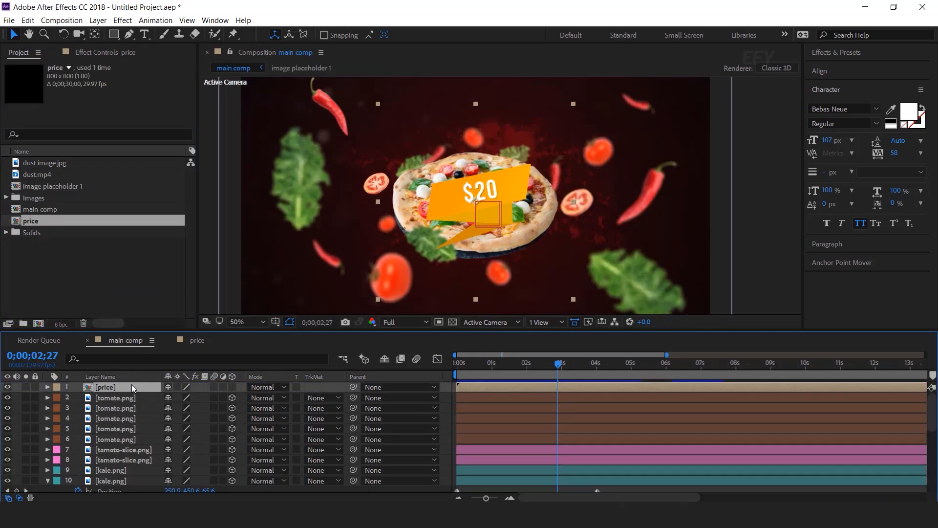
{"action": "left_click", "coordinate": [233, 387]}
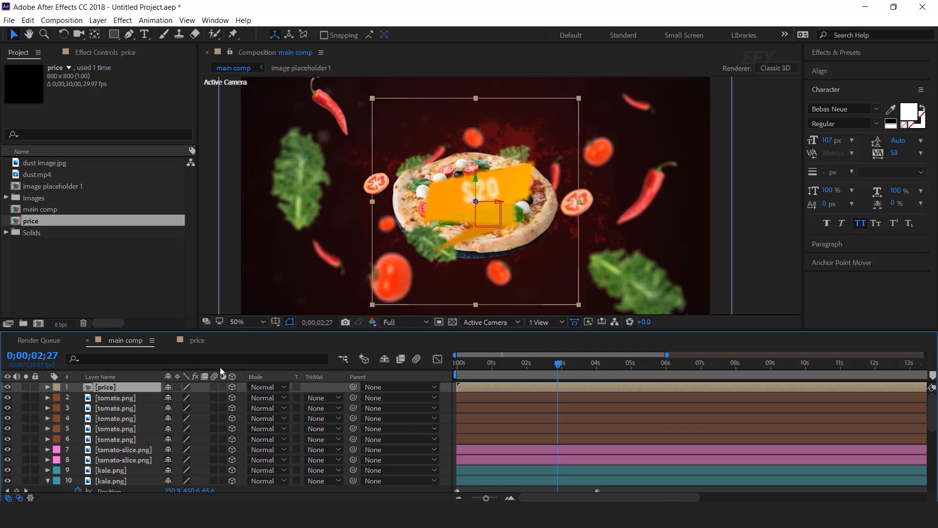
Scale down the price tag and position it beside the pizza's lower-right edge.
{"action": "left_click_drag", "start_coordinate": [476, 202], "coordinate": [534, 407]}
{"action": "left_click_drag", "start_coordinate": [510, 260], "coordinate": [635, 269]}
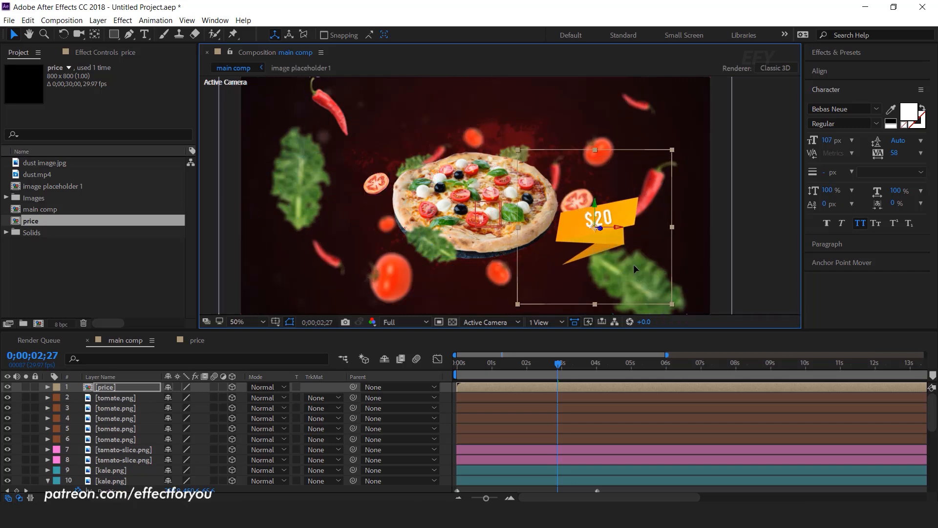
{"action": "left_click_drag", "start_coordinate": [678, 227], "coordinate": [683, 231]}
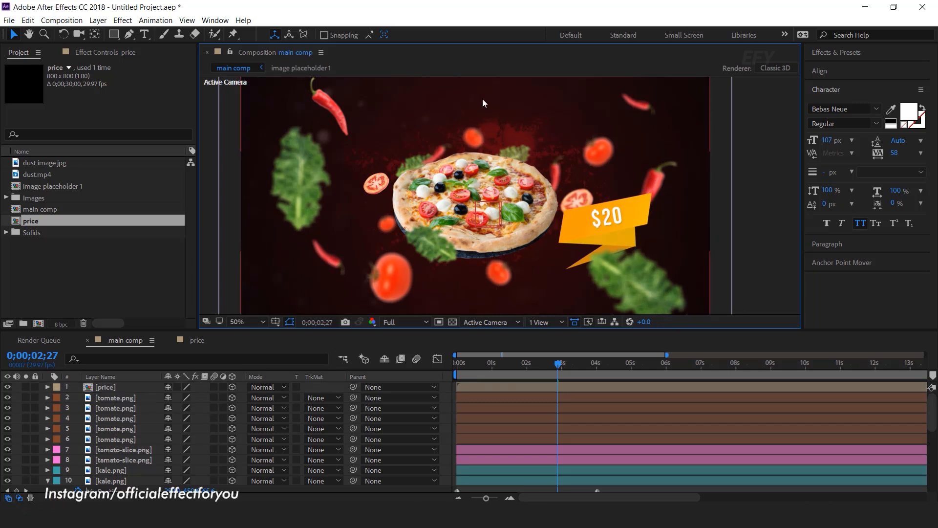
Duplicate the price composition in the project and rename the copy title.
{"action": "left_click", "coordinate": [54, 260]}
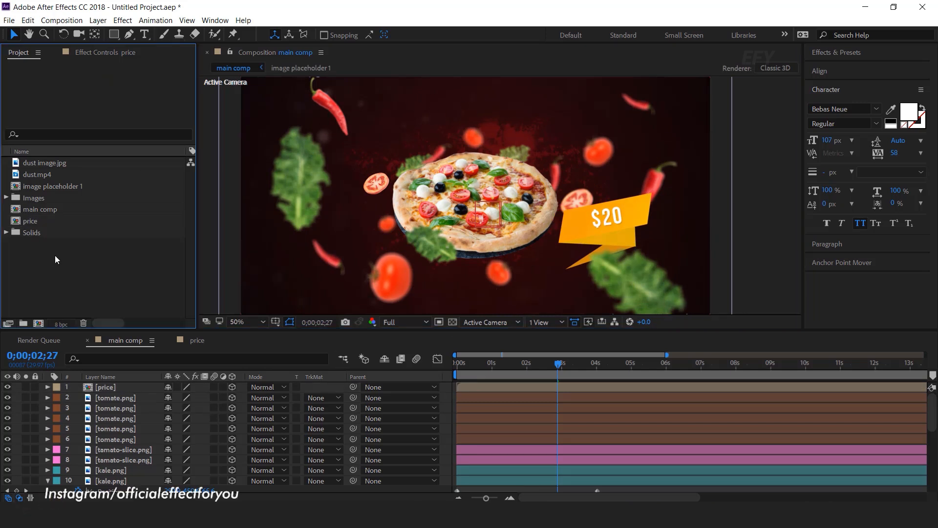
{"action": "left_click", "coordinate": [31, 221]}
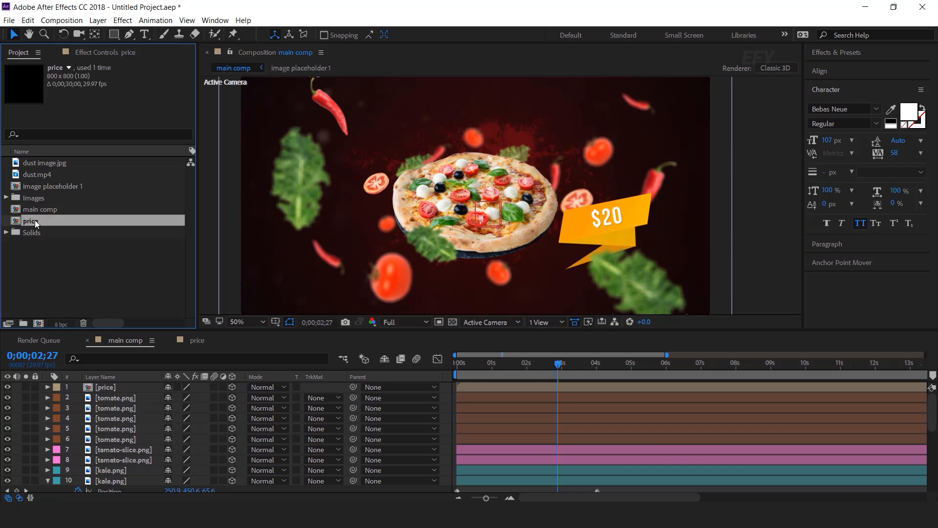
{"action": "key", "text": "ctrl+d"}
{"action": "key", "text": "Return"}
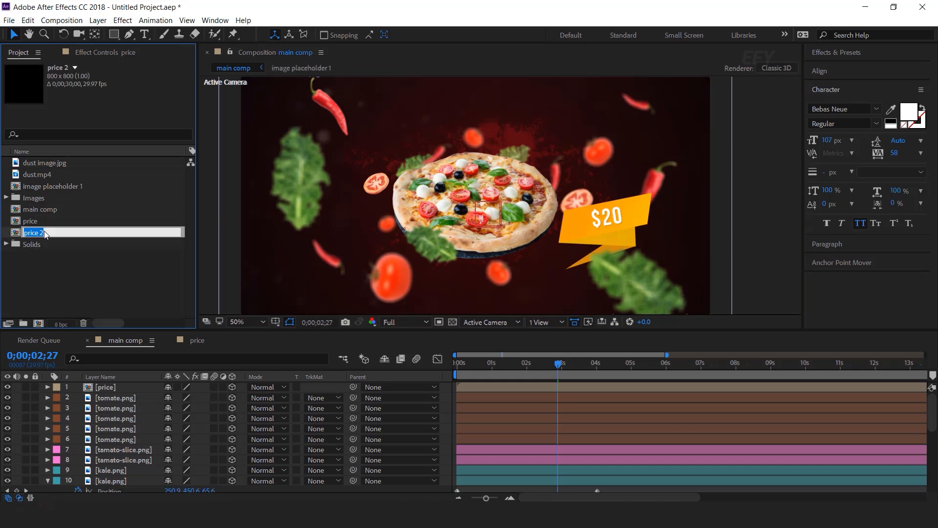
{"action": "type", "text": "tit"}
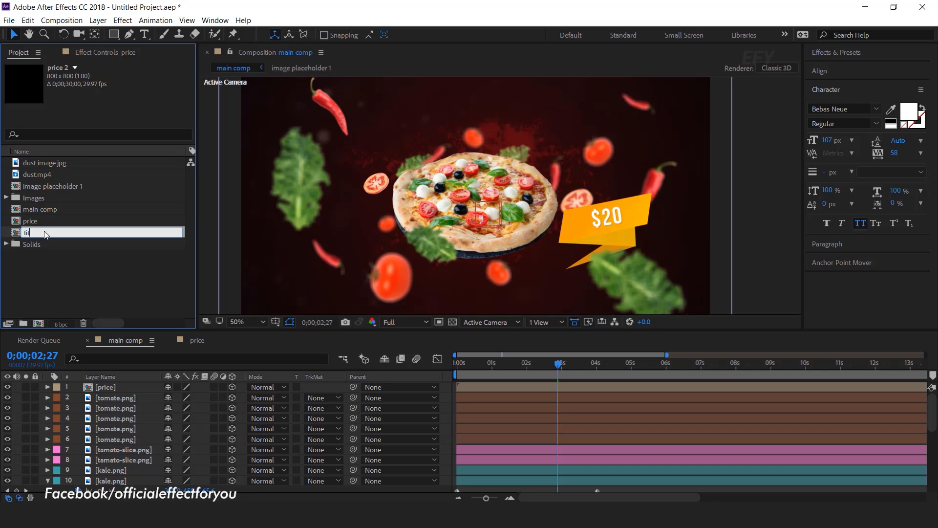
{"action": "type", "text": "le"}
{"action": "key", "text": "Return"}
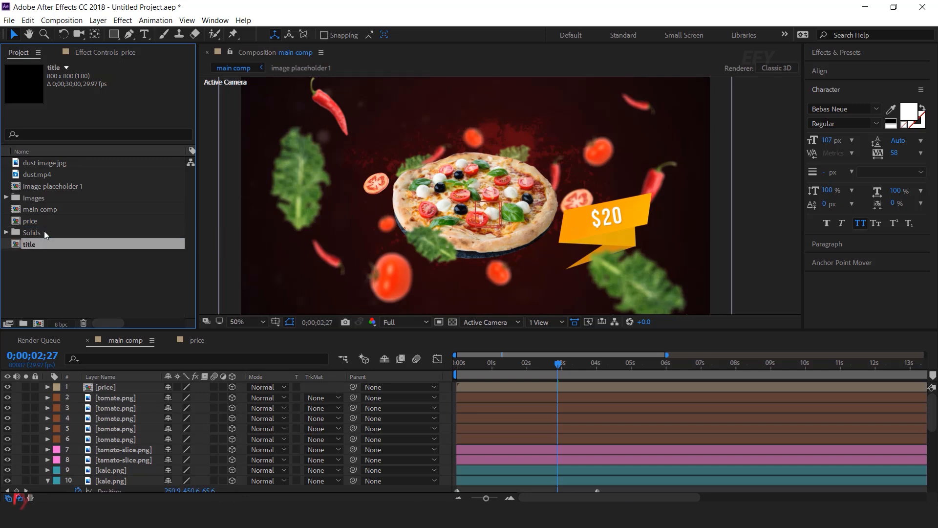
Open the title composition and delete Shape Layer 1, the ribbon's lowest tail piece.
{"action": "double_click", "coordinate": [28, 244]}
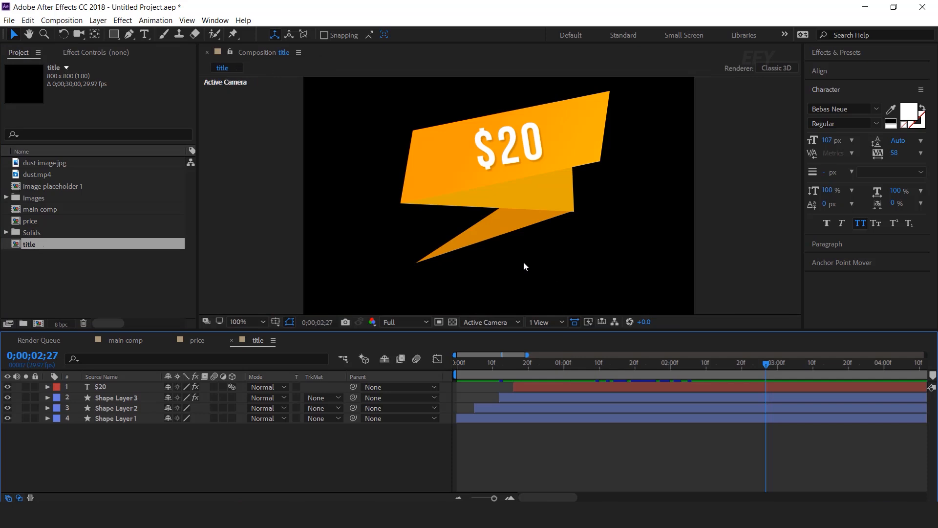
{"action": "left_click", "coordinate": [467, 244]}
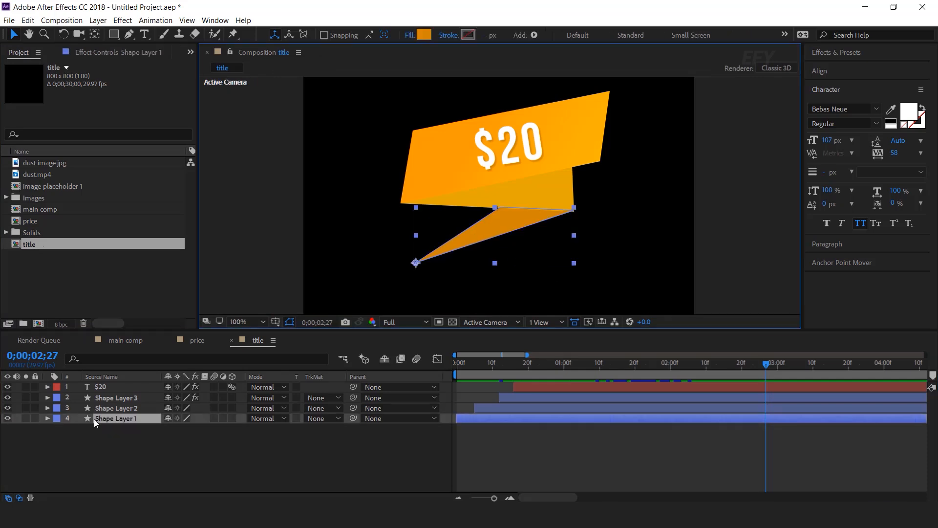
{"action": "key", "text": "Delete"}
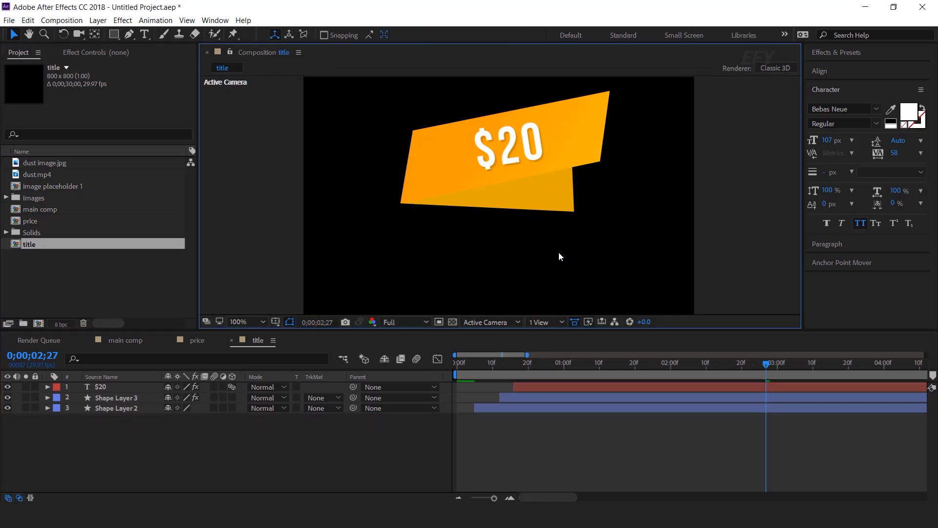
Move Shape Layer 2's anchor point to the triangle's left corner, where it meets the ribbon.
{"action": "left_click", "coordinate": [559, 204]}
{"action": "left_click", "coordinate": [130, 409]}
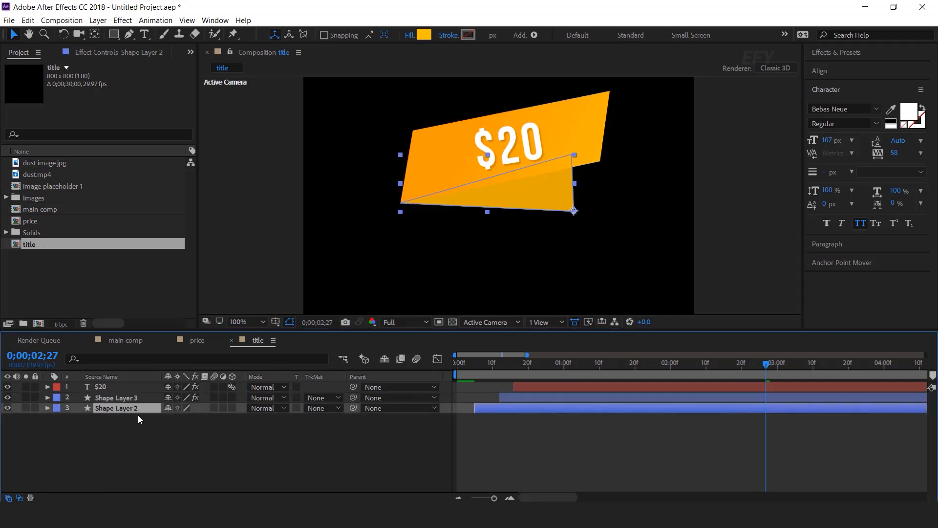
{"action": "left_click", "coordinate": [131, 36]}
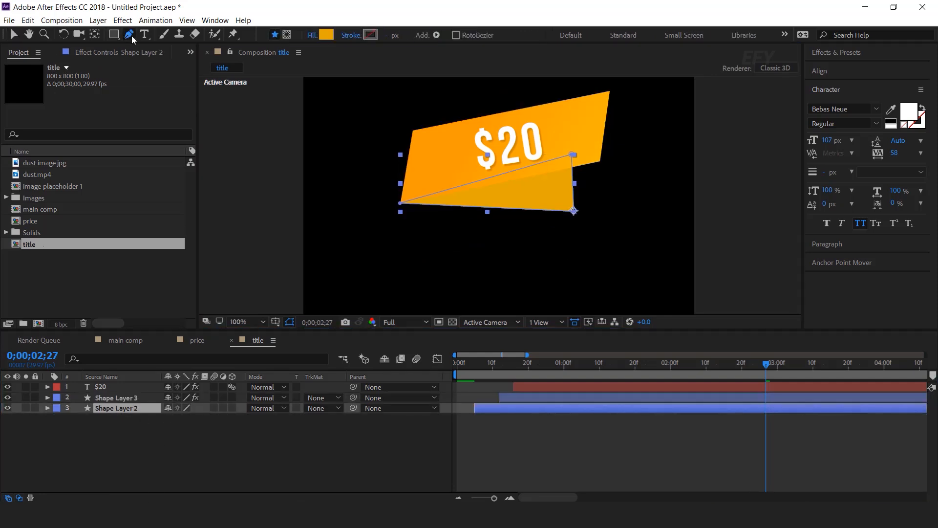
{"action": "scroll", "coordinate": [543, 205], "scroll_direction": "up", "scroll_amount": 1}
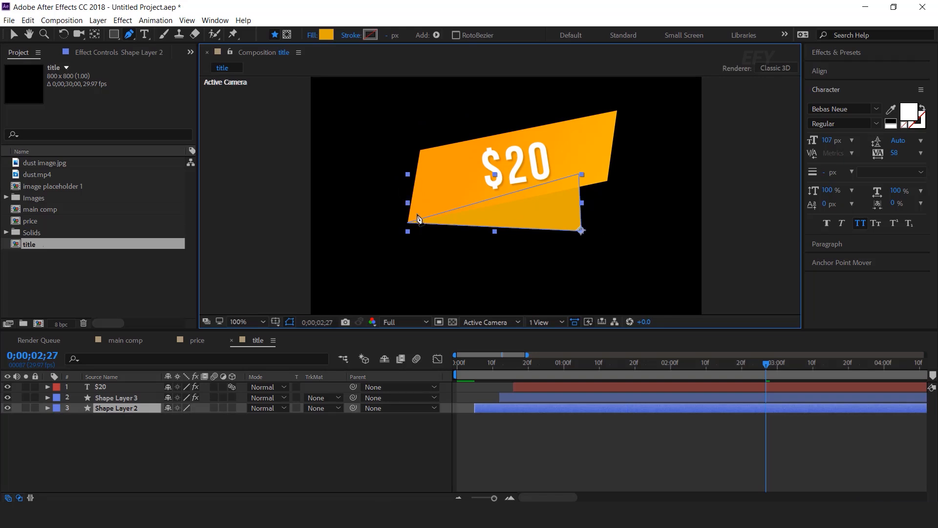
{"action": "key", "text": "y"}
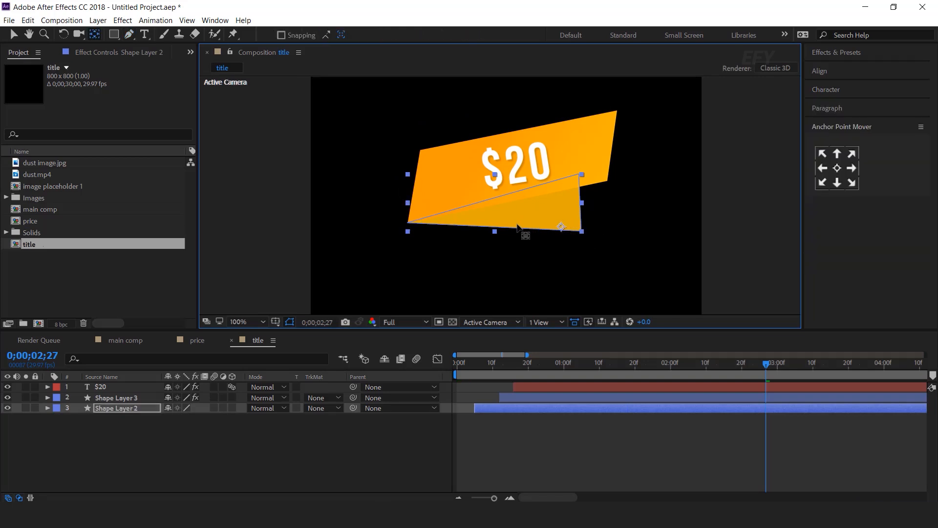
{"action": "left_click_drag", "start_coordinate": [421, 223], "coordinate": [411, 221]}
Pull Shape Layer 2's two right-hand path points inward to form a short, pointed tail under the ribbon.
{"action": "left_click", "coordinate": [14, 34]}
{"action": "left_click", "coordinate": [129, 34]}
{"action": "left_click_drag", "start_coordinate": [582, 174], "coordinate": [477, 206]}
{"action": "left_click_drag", "start_coordinate": [581, 230], "coordinate": [510, 243]}
{"action": "left_click", "coordinate": [423, 458]}
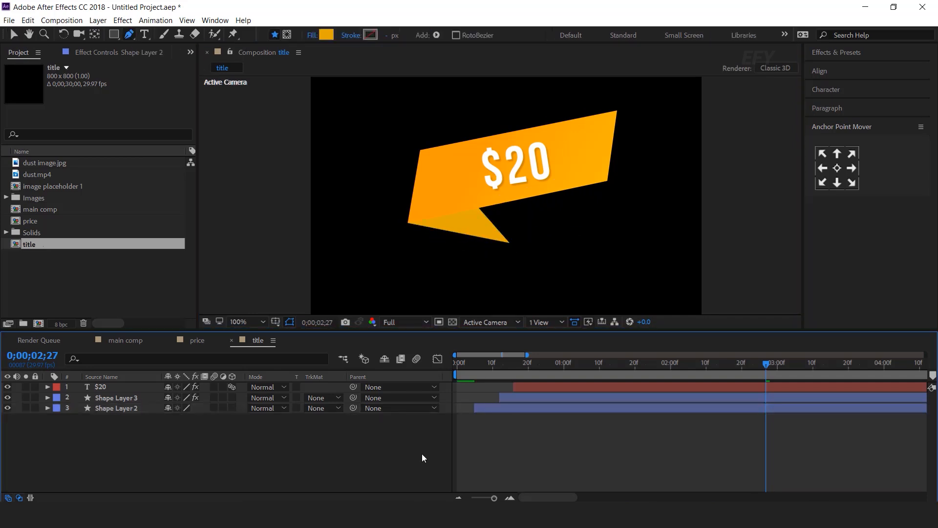
Reshape Shape Layer 3 into a slimmer, less tilted banner by adjusting both right-hand points and the upper-left point.
{"action": "left_click_drag", "start_coordinate": [744, 165], "coordinate": [742, 204]}
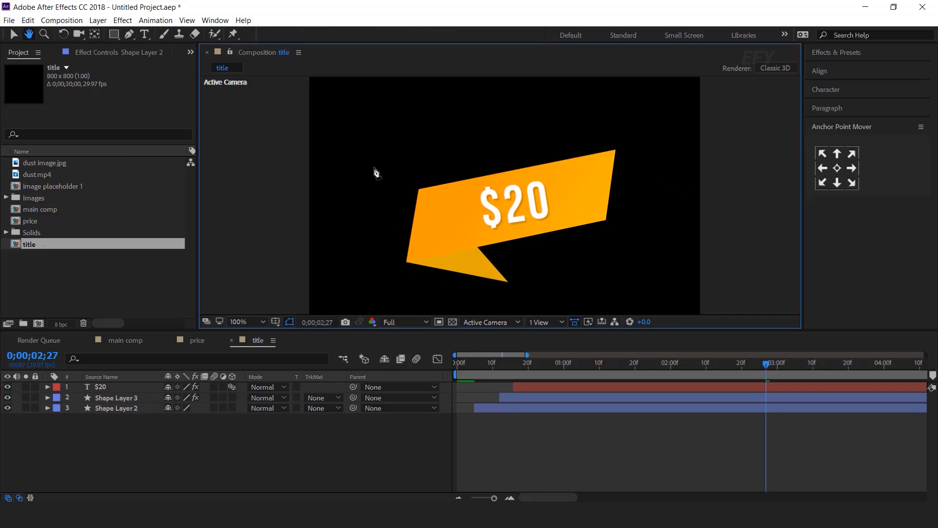
{"action": "left_click", "coordinate": [112, 398]}
{"action": "left_click_drag", "start_coordinate": [607, 226], "coordinate": [600, 237]}
{"action": "left_click_drag", "start_coordinate": [615, 150], "coordinate": [609, 175]}
{"action": "mouse_move", "coordinate": [600, 237]}
{"action": "left_mouse_down"}
{"action": "mouse_move", "coordinate": [609, 246]}
{"action": "mouse_move", "coordinate": [582, 239]}
{"action": "left_mouse_up"}
{"action": "left_click_drag", "start_coordinate": [610, 175], "coordinate": [622, 174]}
{"action": "left_click_drag", "start_coordinate": [581, 240], "coordinate": [606, 232]}
{"action": "left_click_drag", "start_coordinate": [419, 189], "coordinate": [415, 202]}
{"action": "left_click_drag", "start_coordinate": [623, 174], "coordinate": [621, 174]}
{"action": "left_click", "coordinate": [318, 444]}
Duplicate Shape Layer 3 and switch back to the Selection tool.
{"action": "left_click", "coordinate": [128, 398]}
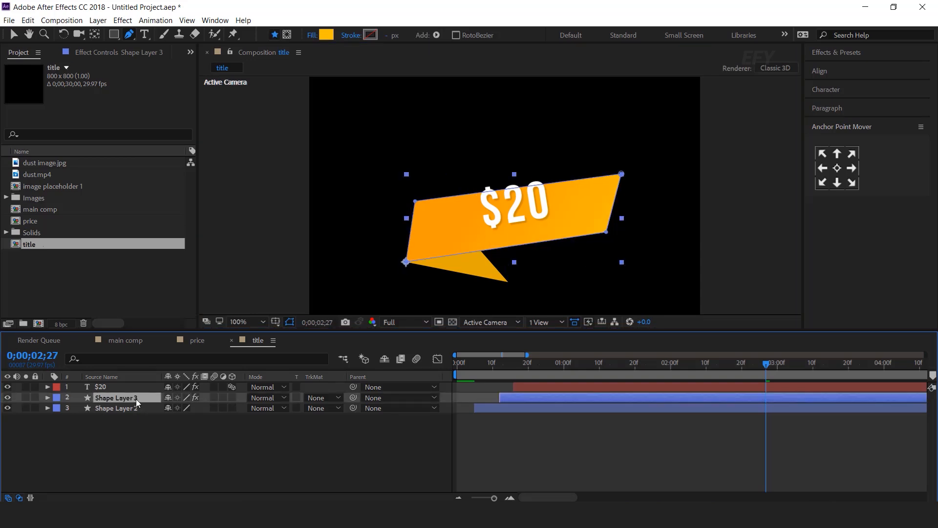
{"action": "key", "text": "ctrl+d"}
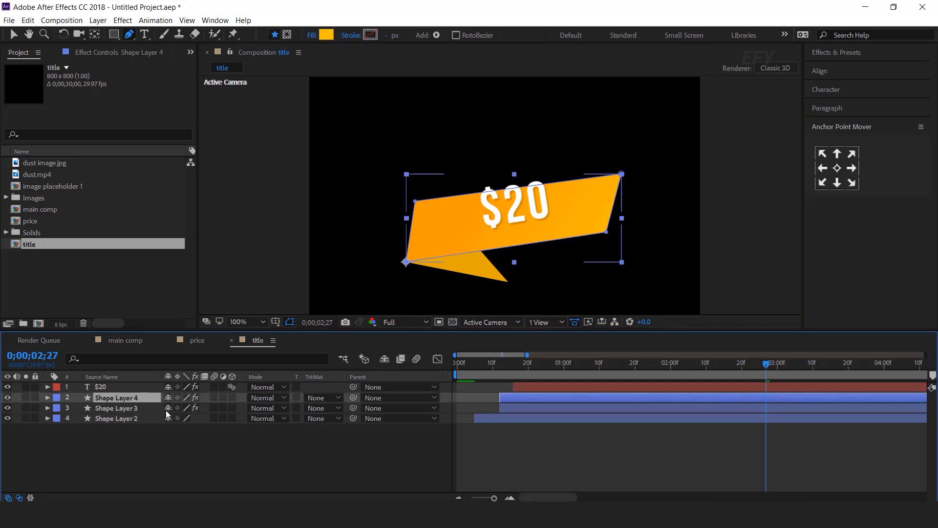
{"action": "key", "text": "v"}
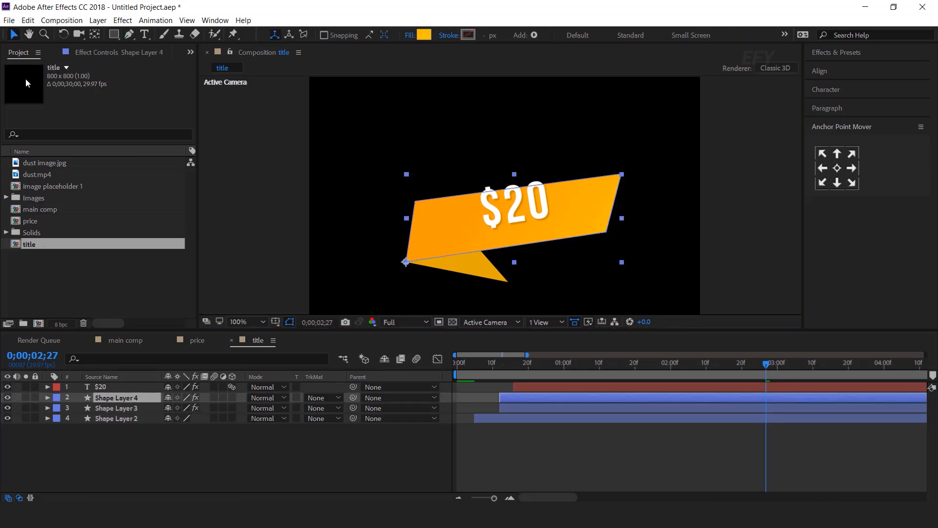
Turn off Gradient Ramp on Shape Layer 3 and Shape Layer 4 and change both fills to red, FF0000.
{"action": "left_click", "coordinate": [424, 35]}
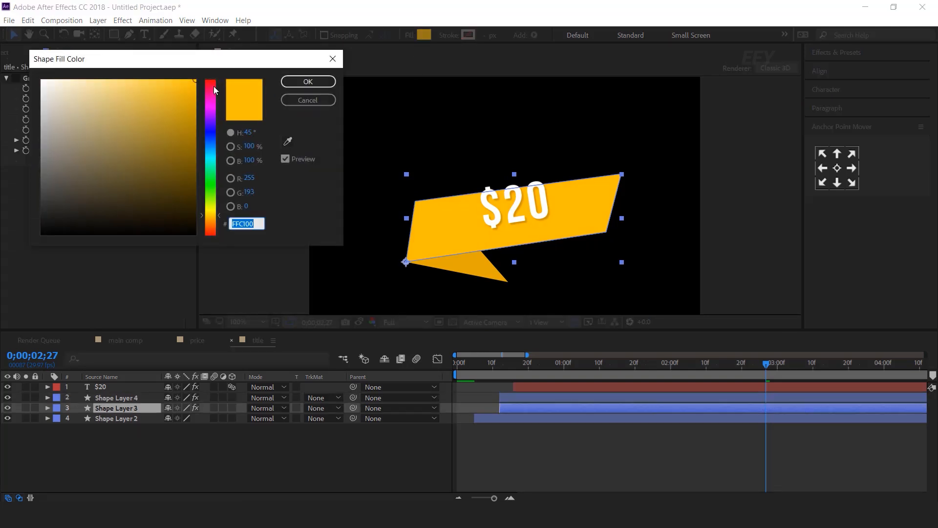
{"action": "left_click", "coordinate": [213, 87]}
{"action": "left_click", "coordinate": [303, 86]}
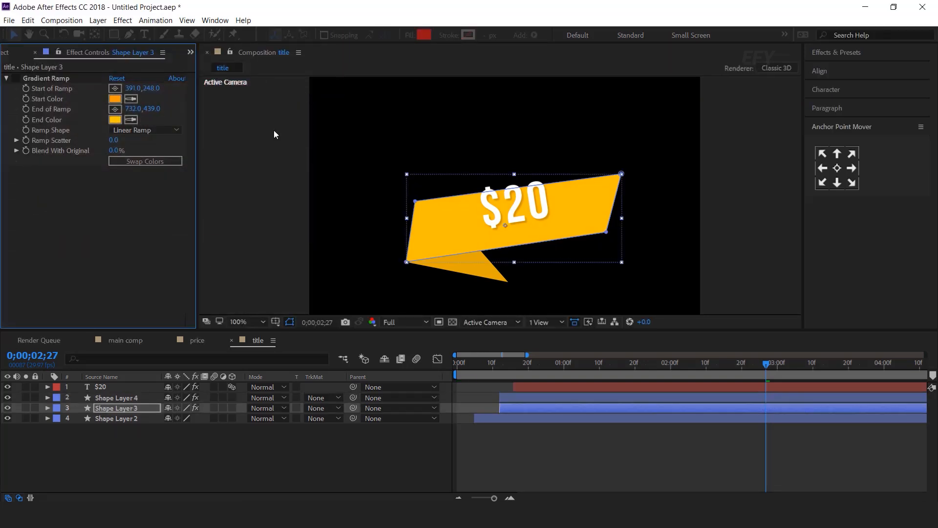
{"action": "left_click", "coordinate": [117, 398]}
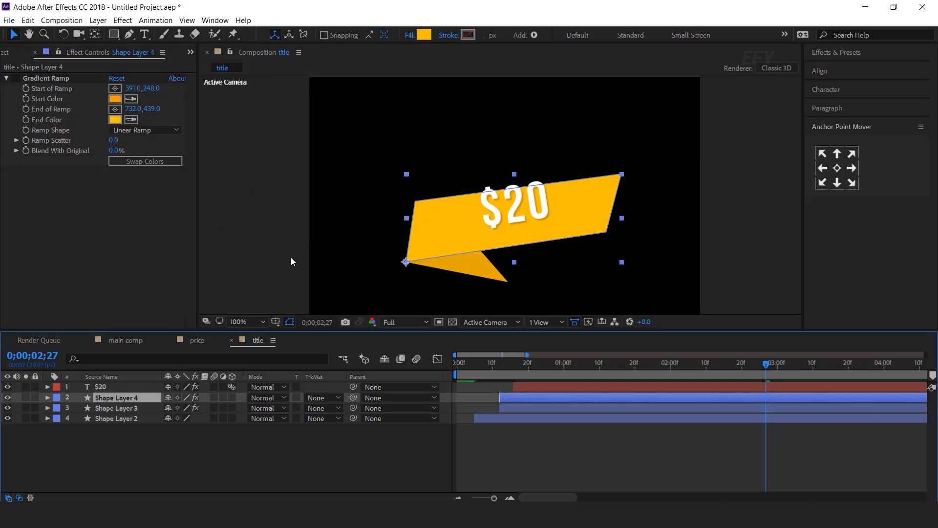
{"action": "left_click", "coordinate": [424, 34]}
{"action": "left_click", "coordinate": [213, 81]}
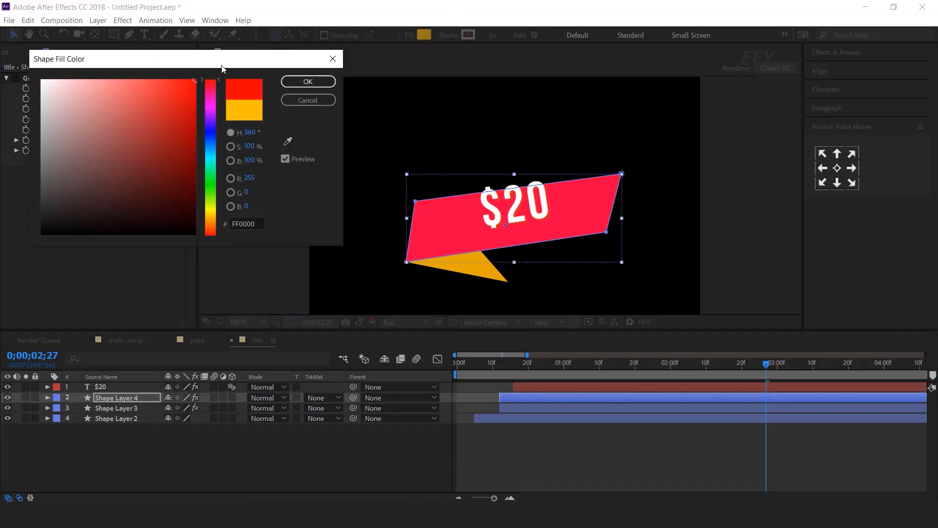
{"action": "left_click", "coordinate": [308, 81]}
Move Shape Layer 3 up behind the red banner and change its fill to white.
{"action": "left_click", "coordinate": [130, 428]}
{"action": "left_click", "coordinate": [125, 409]}
{"action": "left_click_drag", "start_coordinate": [564, 205], "coordinate": [575, 156]}
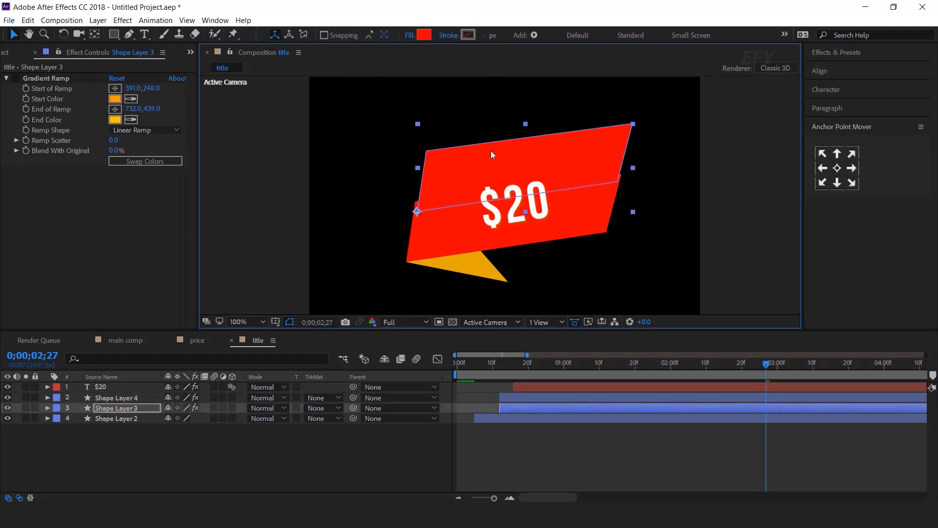
{"action": "left_click", "coordinate": [425, 35]}
{"action": "left_click_drag", "start_coordinate": [93, 134], "coordinate": [41, 80]}
{"action": "left_click", "coordinate": [326, 81]}
Scale down the white banner shape and center it so it peeks out above the red banner.
{"action": "double_click", "coordinate": [553, 154]}
{"action": "left_click_drag", "start_coordinate": [633, 168], "coordinate": [563, 163]}
{"action": "left_click_drag", "start_coordinate": [521, 127], "coordinate": [521, 137]}
{"action": "left_click_drag", "start_coordinate": [559, 166], "coordinate": [560, 169]}
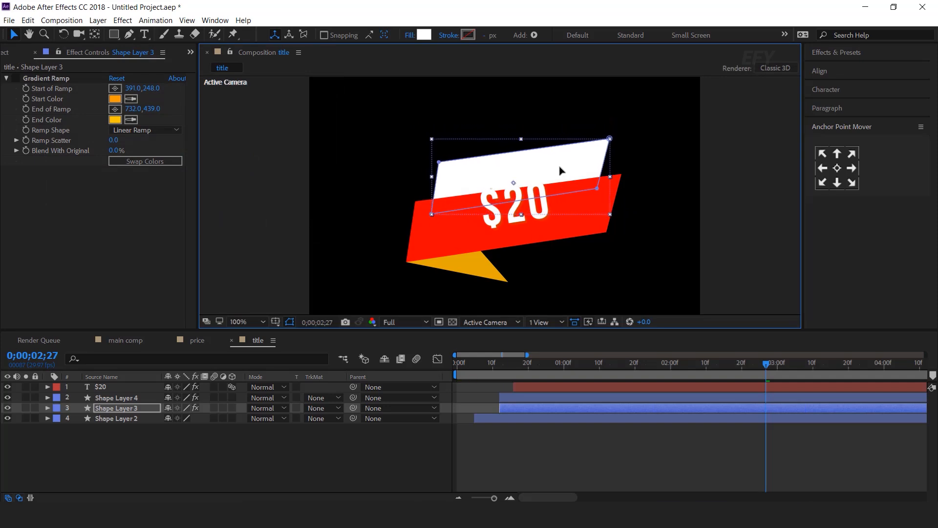
{"action": "left_click", "coordinate": [356, 463]}
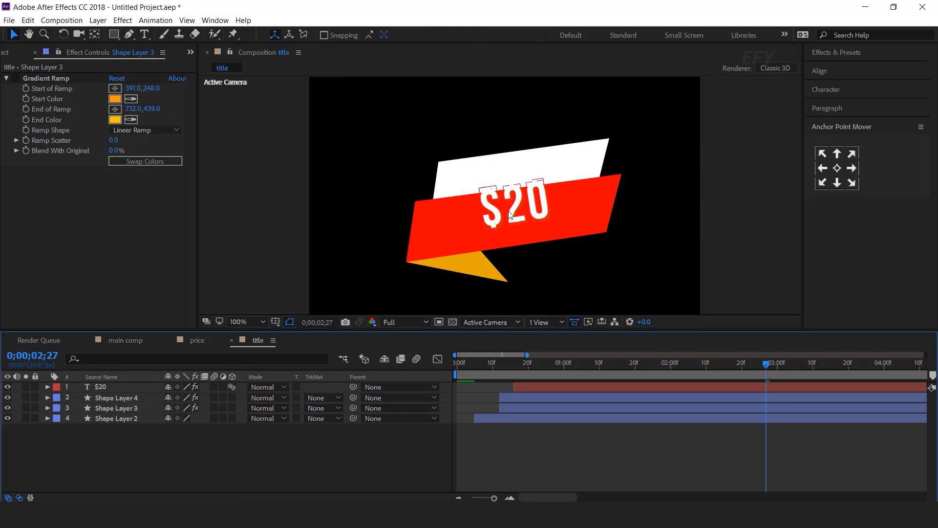
Change the fill of the tail, Shape Layer 2, to dark red A00000.
{"action": "left_click", "coordinate": [454, 269]}
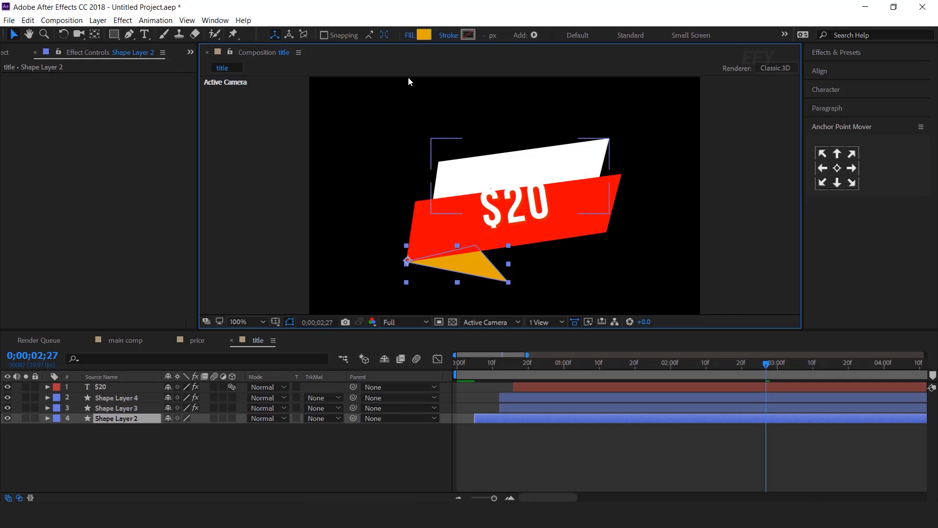
{"action": "left_click", "coordinate": [425, 36]}
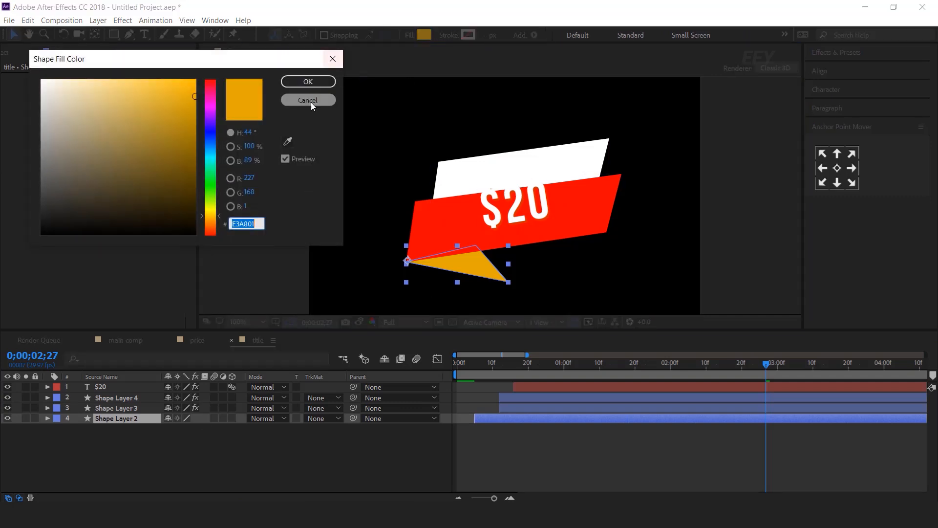
{"action": "left_click", "coordinate": [607, 205]}
{"action": "left_click_drag", "start_coordinate": [193, 80], "coordinate": [207, 137]}
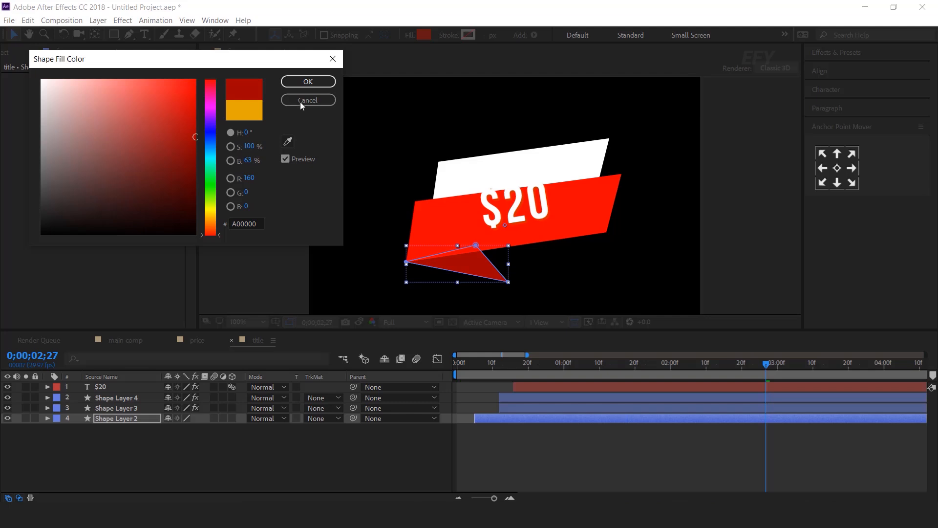
{"action": "left_click", "coordinate": [309, 82]}
{"action": "left_click", "coordinate": [352, 444]}
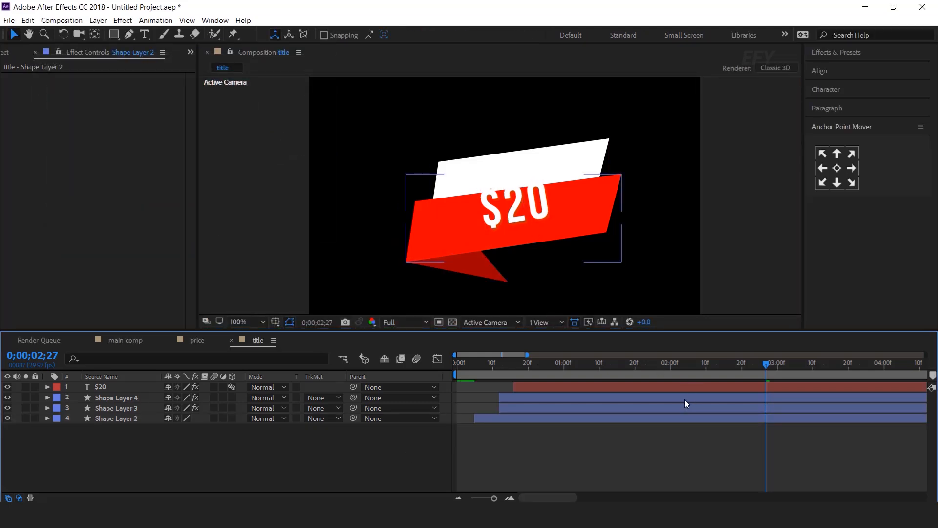
Reveal the Scale keyframes of the three shape layers and preview the banner animation from near the start.
{"action": "left_click", "coordinate": [128, 399]}
{"action": "left_click", "coordinate": [131, 419], "text": "shift"}
{"action": "key", "text": "s"}
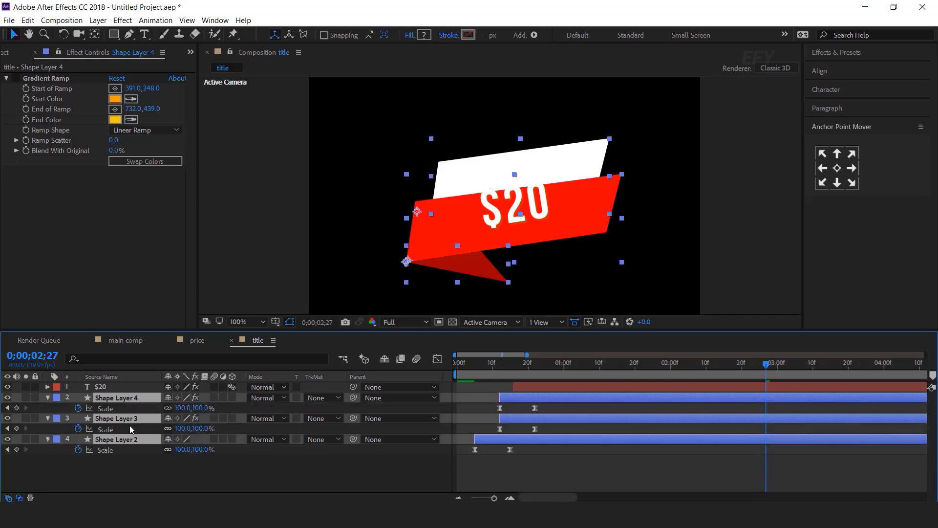
{"action": "key", "text": "minus"}
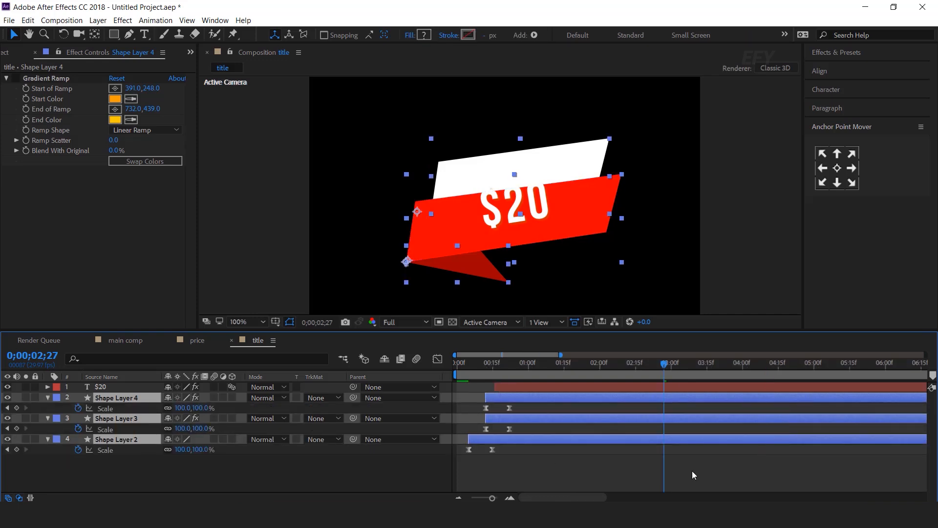
{"action": "left_click", "coordinate": [465, 363]}
{"action": "key", "text": "space"}
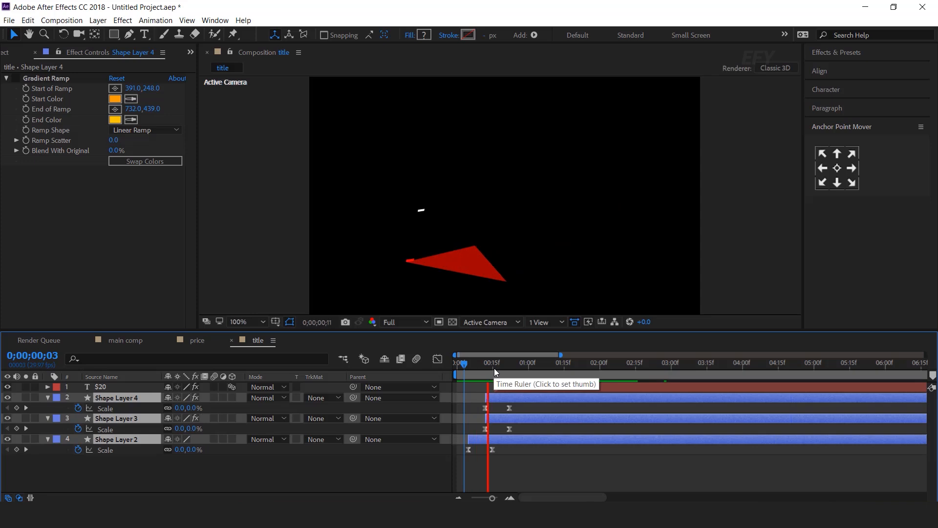
Shift Shape Layer 3 to start at about frame 17, after Shape Layer 4, and preview the timing.
{"action": "left_click", "coordinate": [542, 398]}
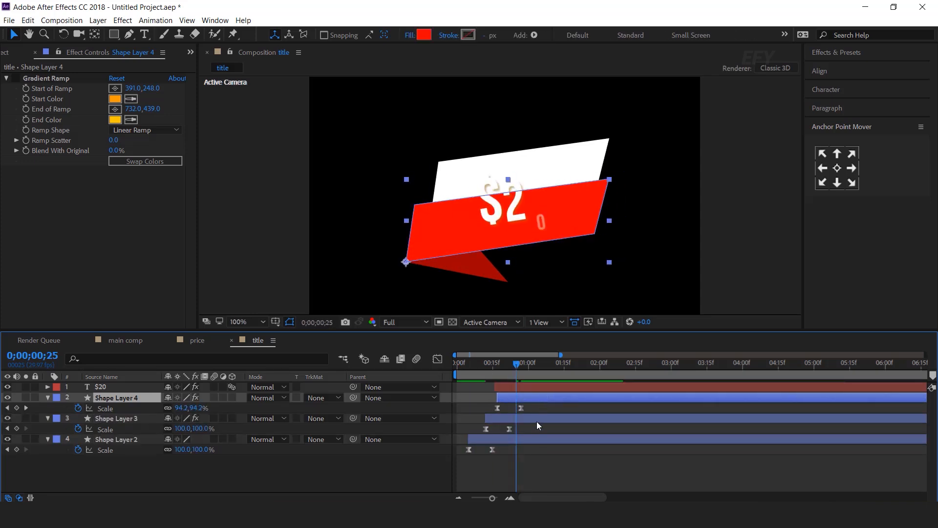
{"action": "left_click_drag", "start_coordinate": [535, 420], "coordinate": [550, 417]}
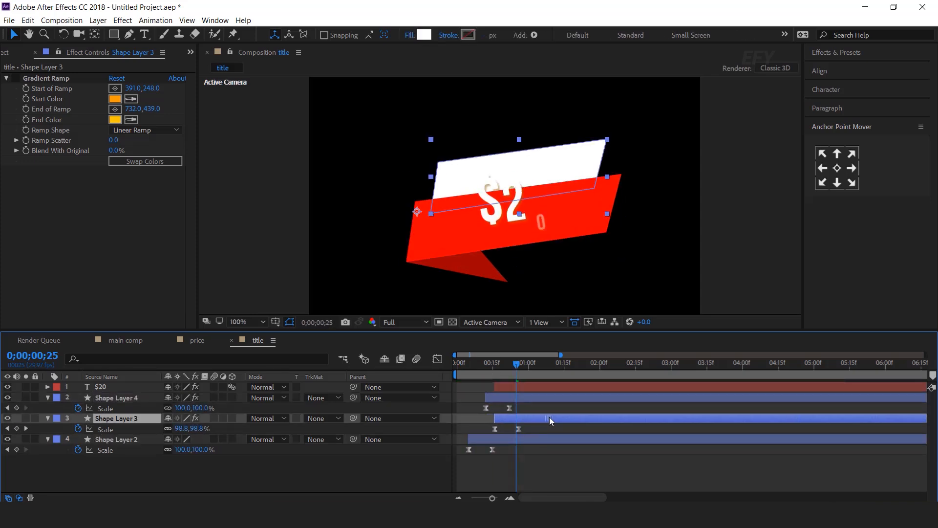
{"action": "left_click", "coordinate": [471, 365]}
{"action": "key", "text": "space"}
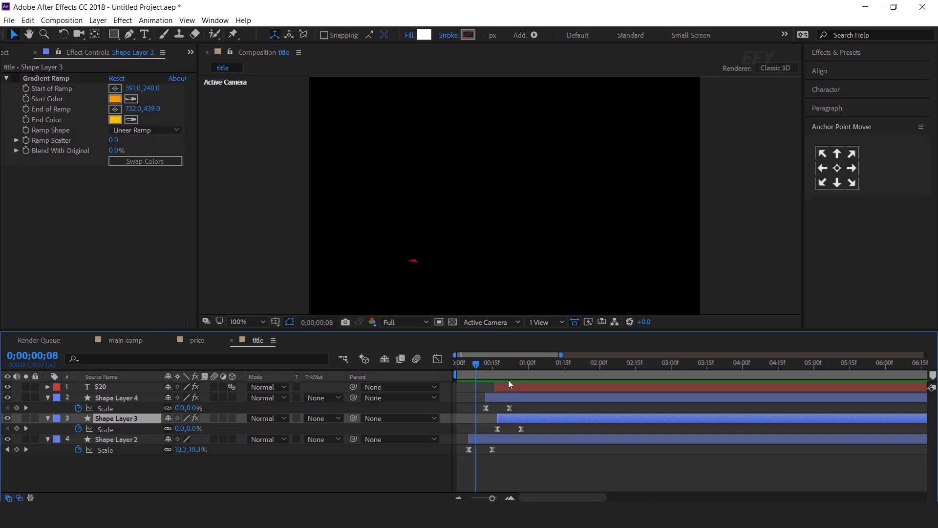
{"action": "left_click_drag", "start_coordinate": [500, 365], "coordinate": [543, 365]}
{"action": "left_click", "coordinate": [48, 439]}
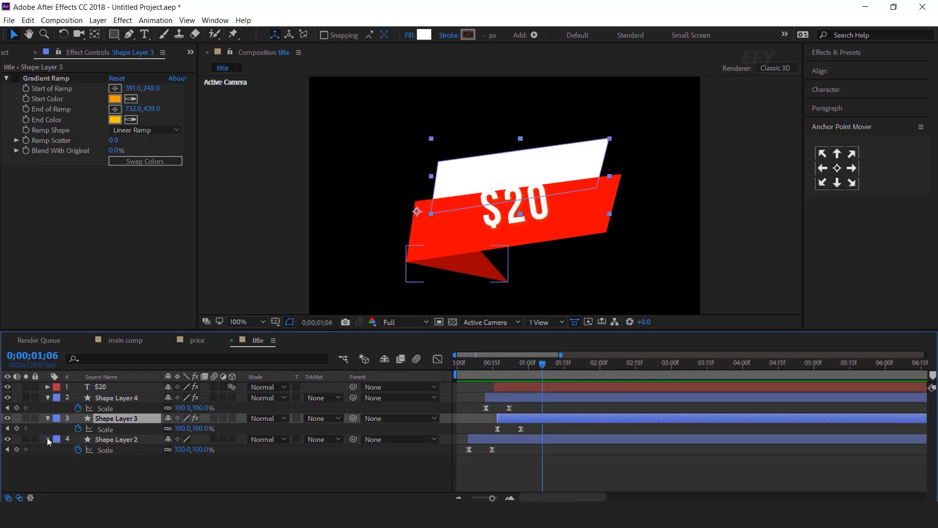
Collapse the shape layers' properties and slightly rotate the $20 text on the red banner.
{"action": "left_click", "coordinate": [49, 419]}
{"action": "left_click", "coordinate": [47, 397]}
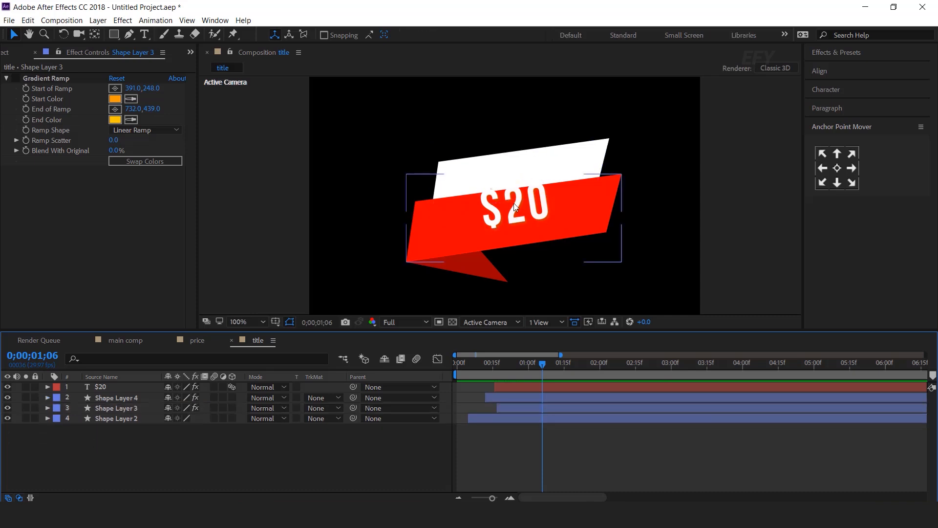
{"action": "left_click", "coordinate": [526, 216]}
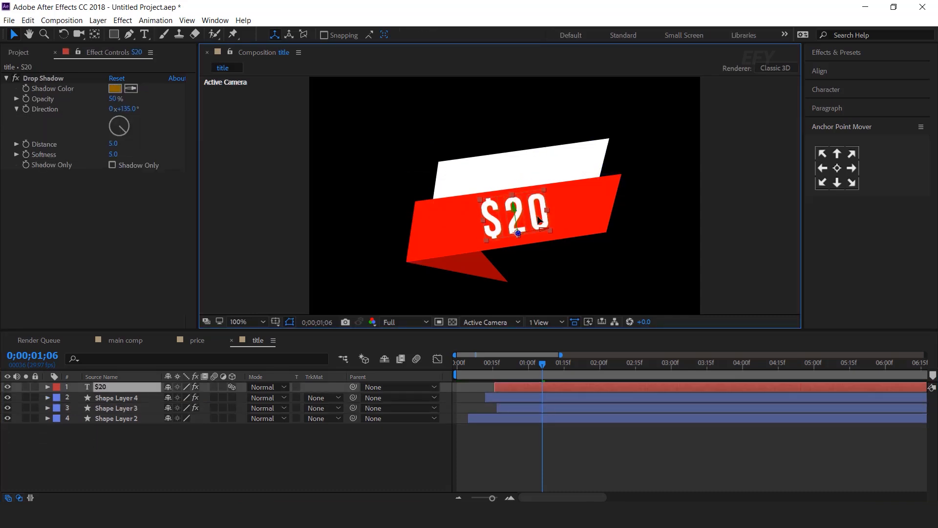
{"action": "key", "text": "w"}
{"action": "left_click_drag", "start_coordinate": [544, 189], "coordinate": [550, 190]}
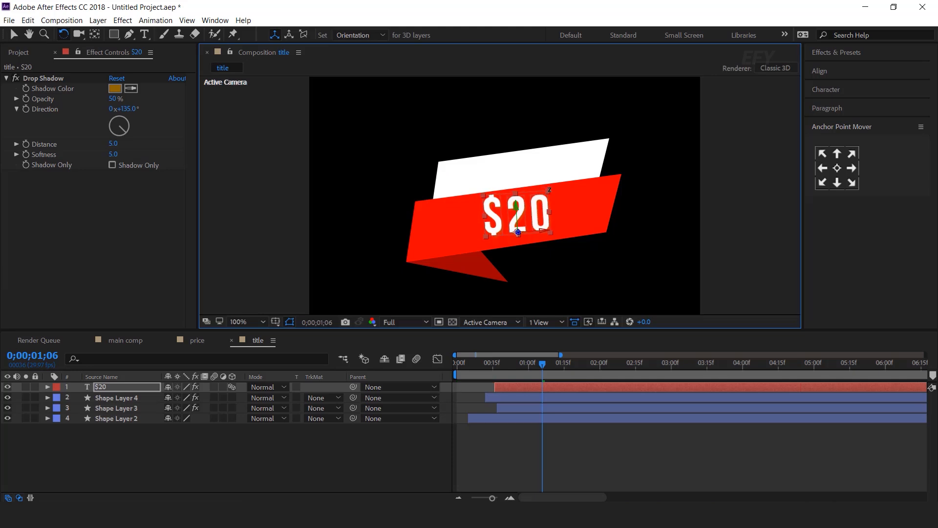
Replace the $20 text on the red banner with "pizza" and check it at about 0;00;02;04.
{"action": "double_click", "coordinate": [542, 219]}
{"action": "type", "text": "pizza"}
{"action": "left_click", "coordinate": [566, 364]}
{"action": "left_click_drag", "start_coordinate": [593, 365], "coordinate": [608, 366]}
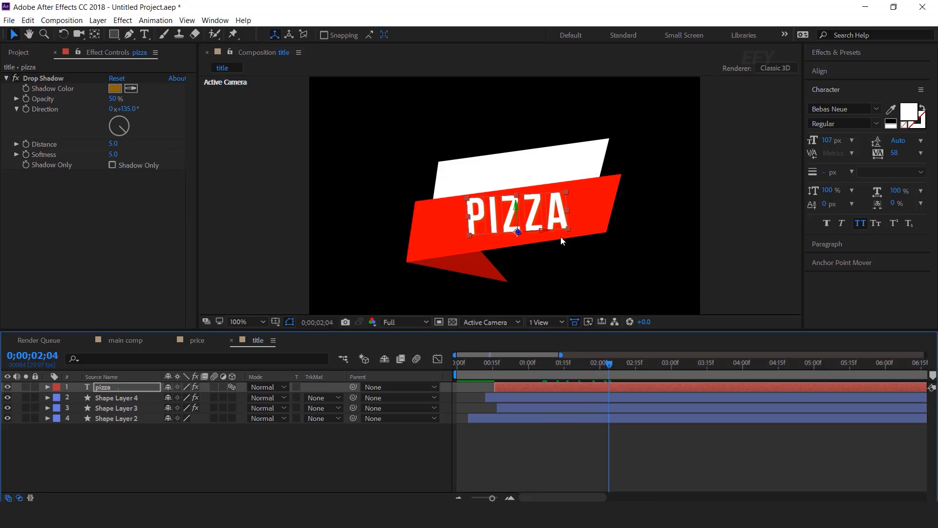
Duplicate the pizza text layer and move the copy up onto the white banner.
{"action": "key", "text": "ctrl+d"}
{"action": "left_click_drag", "start_coordinate": [543, 215], "coordinate": [548, 175]}
Set the drop shadow color to dark gray 282828 for the upper text and dark red for the lower PIZZA text.
{"action": "key", "text": "Return"}
{"action": "left_click", "coordinate": [135, 89]}
{"action": "left_click", "coordinate": [128, 84]}
{"action": "left_click", "coordinate": [115, 89]}
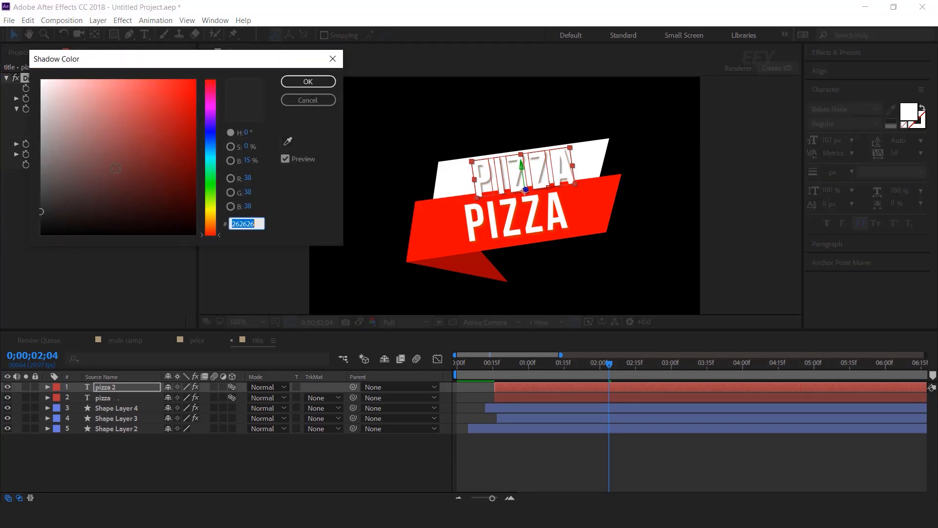
{"action": "left_click_drag", "start_coordinate": [41, 211], "coordinate": [40, 210]}
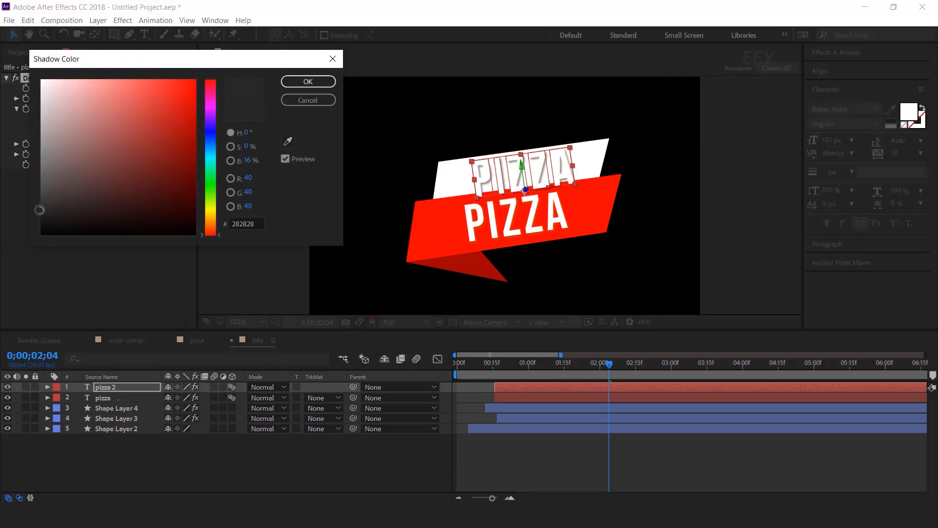
{"action": "left_click", "coordinate": [320, 95]}
{"action": "left_click", "coordinate": [563, 461]}
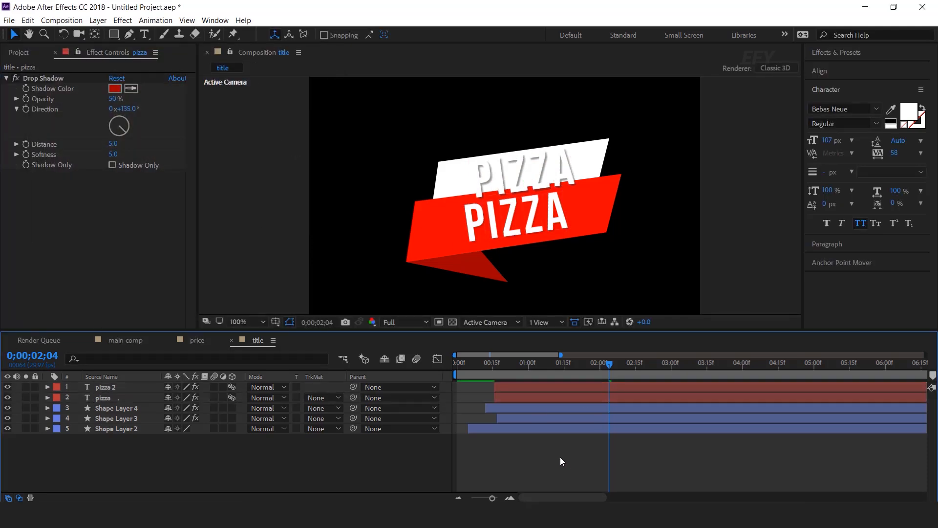
Change the upper text to "italian", set its font size to 79 px, and center it on the white banner.
{"action": "double_click", "coordinate": [530, 169]}
{"action": "type", "text": "ital"}
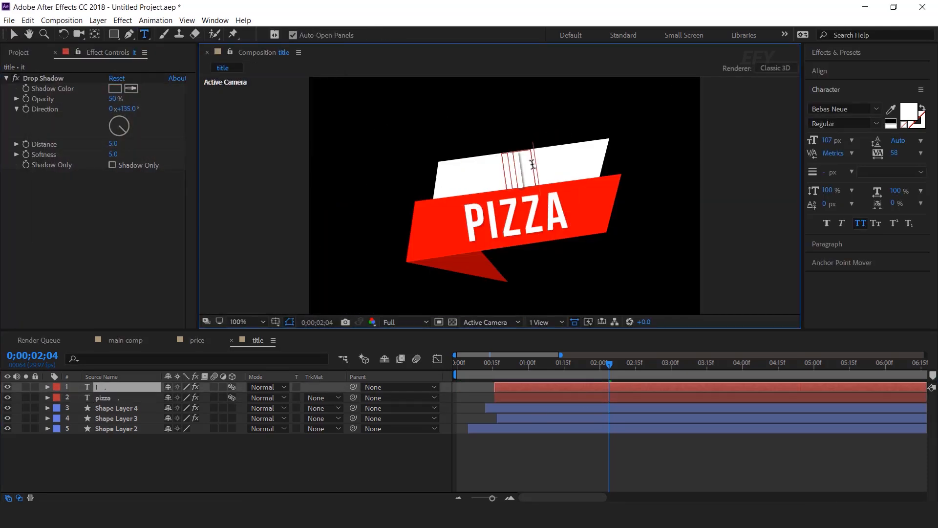
{"action": "type", "text": "ian"}
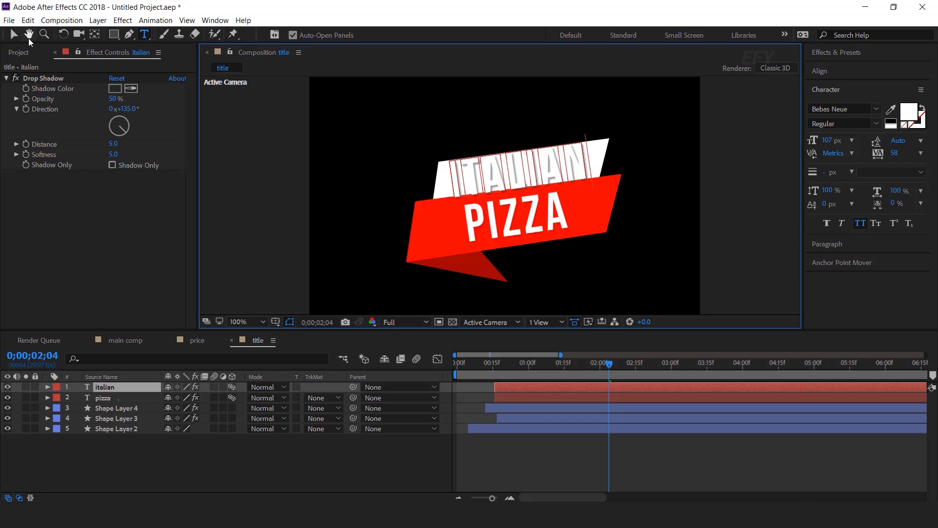
{"action": "left_click", "coordinate": [14, 35]}
{"action": "left_click_drag", "start_coordinate": [831, 140], "coordinate": [808, 139]}
{"action": "left_click_drag", "start_coordinate": [561, 166], "coordinate": [563, 159]}
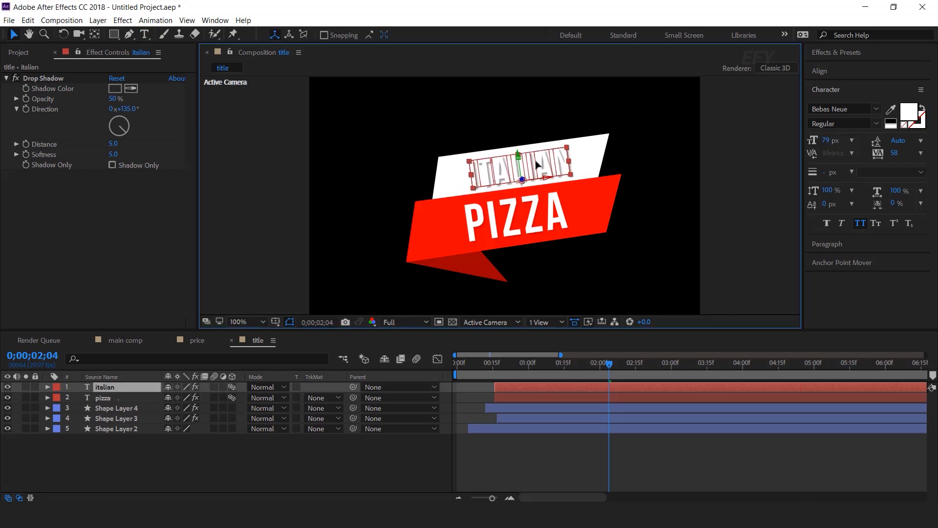
Change the fill color of the ITALIAN text to near-black 1B1B1B.
{"action": "left_click", "coordinate": [909, 111]}
{"action": "left_click_drag", "start_coordinate": [88, 184], "coordinate": [19, 218]}
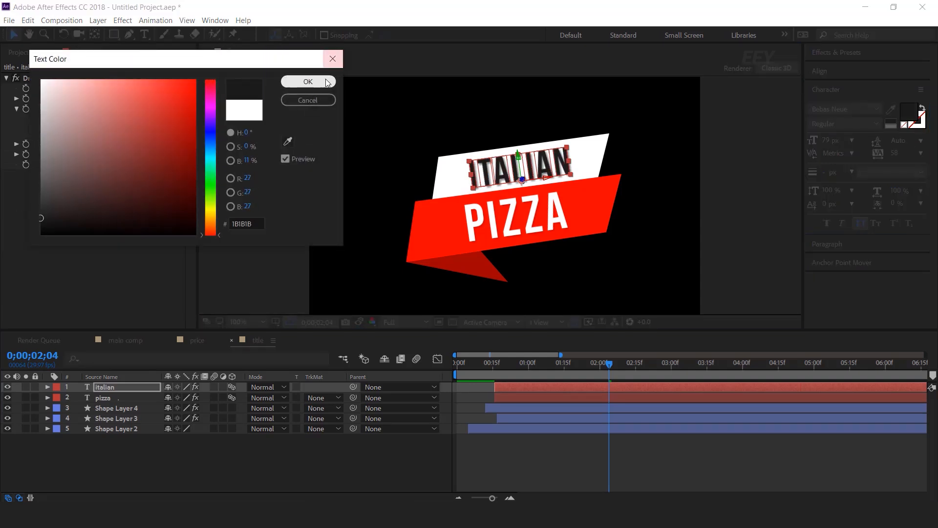
{"action": "left_click", "coordinate": [308, 81]}
{"action": "left_click", "coordinate": [719, 465]}
Shift the italian layer to start about two frames after the pizza layer, and preview the title animation.
{"action": "left_click_drag", "start_coordinate": [523, 368], "coordinate": [456, 374]}
{"action": "left_click_drag", "start_coordinate": [511, 386], "coordinate": [517, 393]}
{"action": "key", "text": "space"}
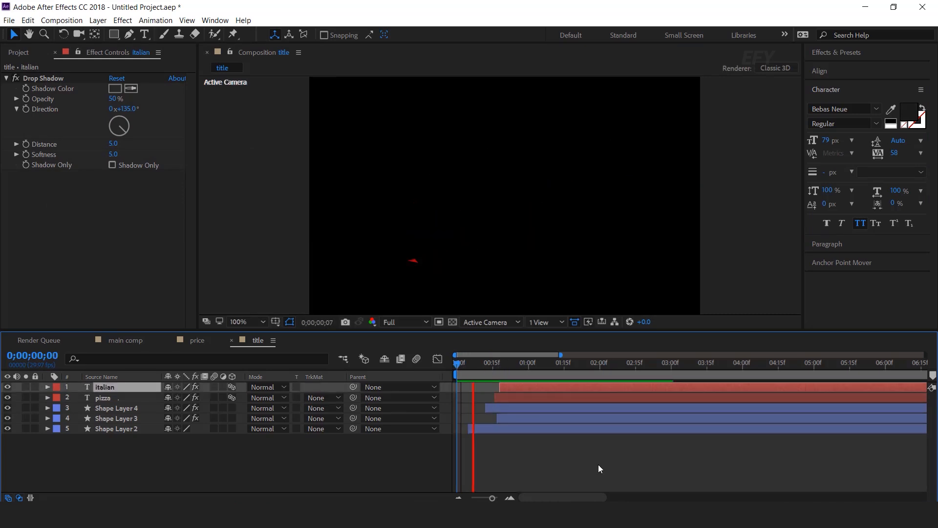
{"action": "left_click_drag", "start_coordinate": [467, 363], "coordinate": [576, 376]}
{"action": "left_click", "coordinate": [328, 468]}
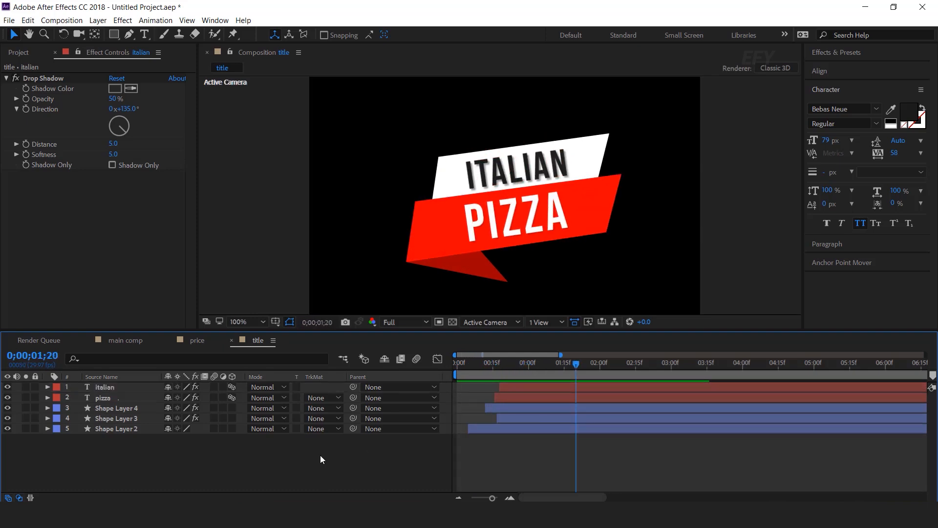
Add the title composition to main comp as the topmost 3D layer and move it above the pizza.
{"action": "left_click", "coordinate": [124, 340]}
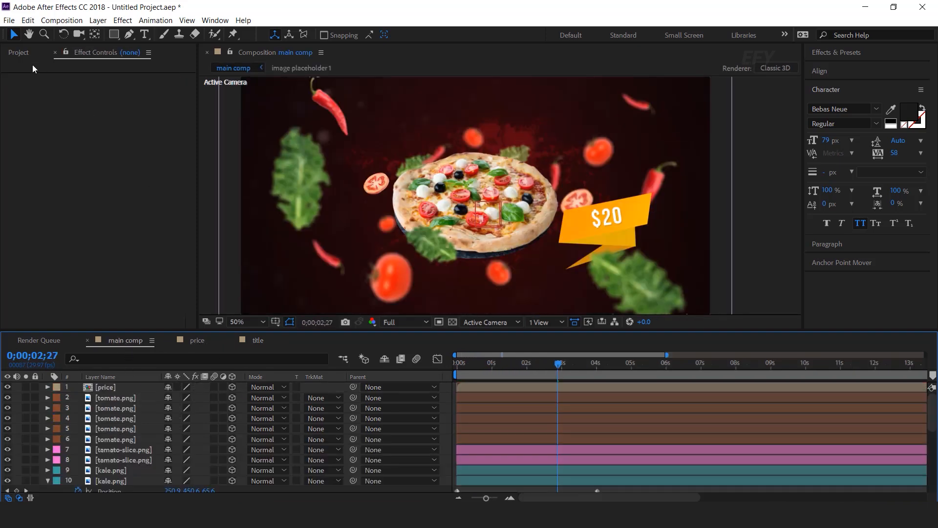
{"action": "left_click", "coordinate": [21, 52]}
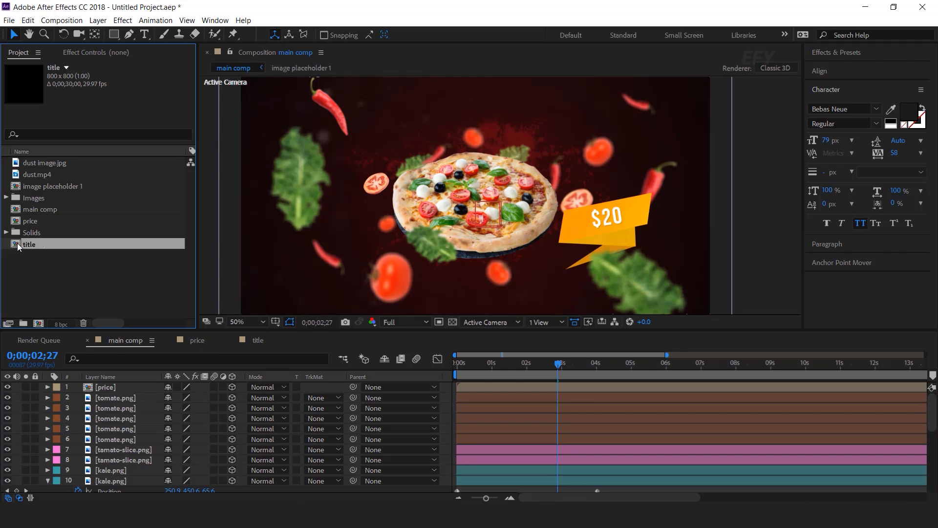
{"action": "left_click_drag", "start_coordinate": [124, 379], "coordinate": [126, 389]}
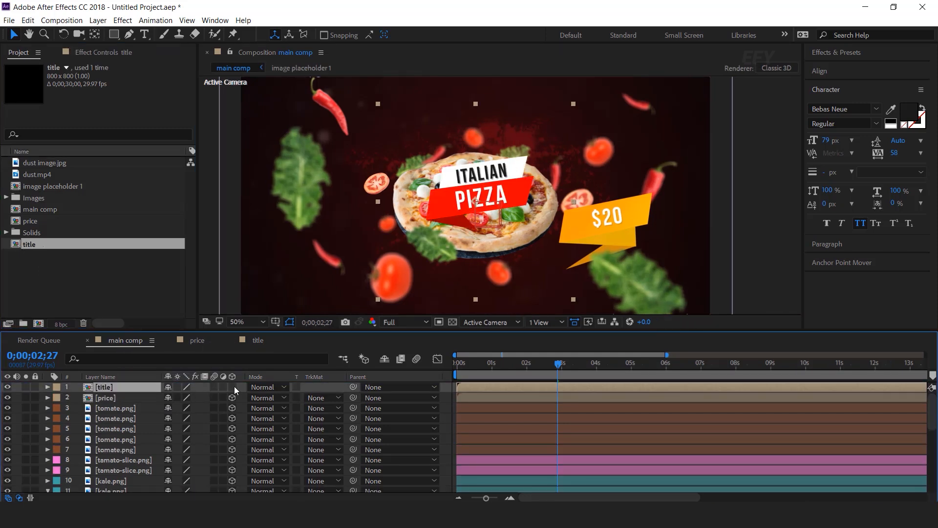
{"action": "left_click_drag", "start_coordinate": [532, 252], "coordinate": [504, 189]}
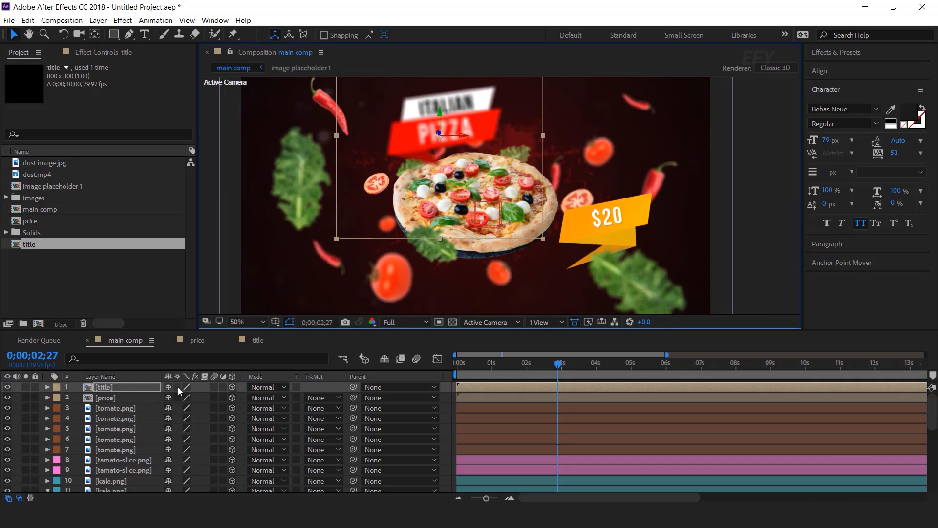
Center the title banner above the pizza and move the $20 price tag closer to the pizza's lower-right edge.
{"action": "left_click_drag", "start_coordinate": [438, 132], "coordinate": [589, 254]}
{"action": "key", "text": "ctrl+z"}
{"action": "left_click_drag", "start_coordinate": [509, 133], "coordinate": [546, 136]}
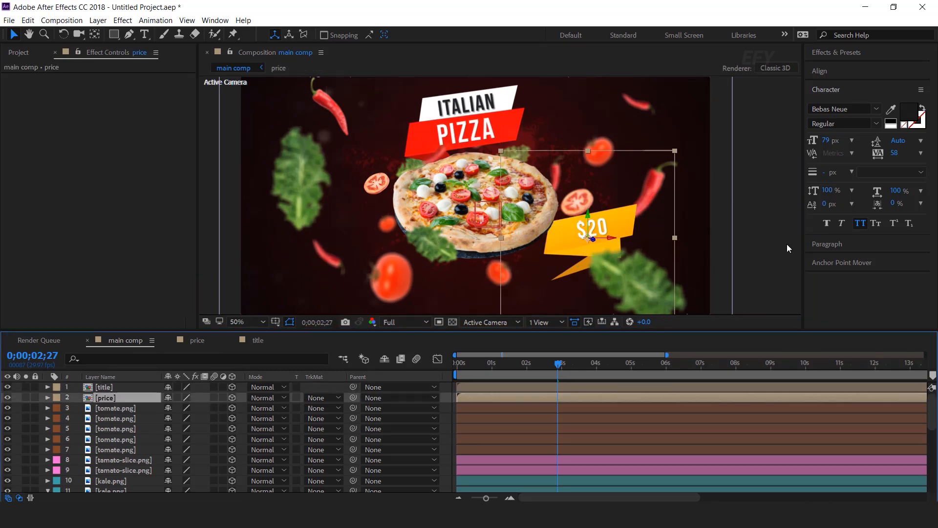
{"action": "left_click", "coordinate": [773, 251]}
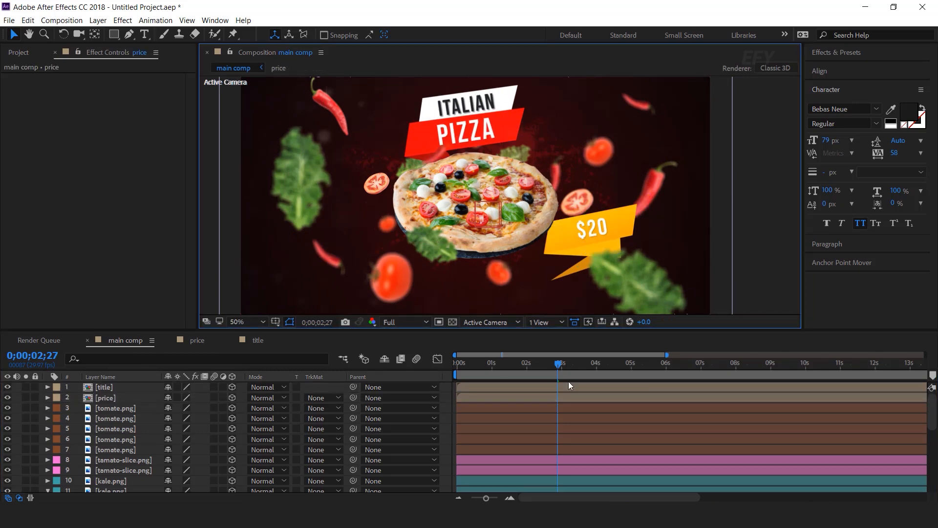
Fit the composition in the viewer and preview the main comp animation from the start.
{"action": "left_click_drag", "start_coordinate": [520, 364], "coordinate": [457, 364]}
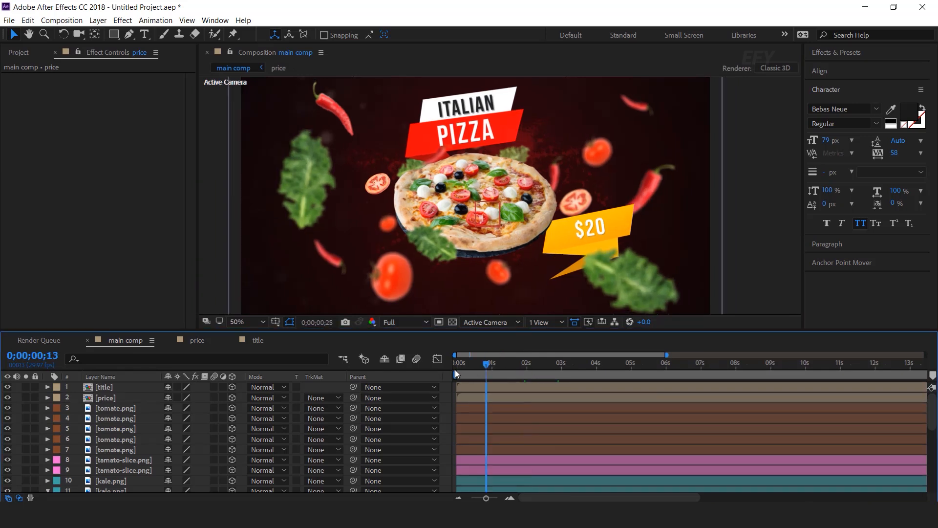
{"action": "left_click", "coordinate": [245, 321]}
{"action": "left_click", "coordinate": [273, 140]}
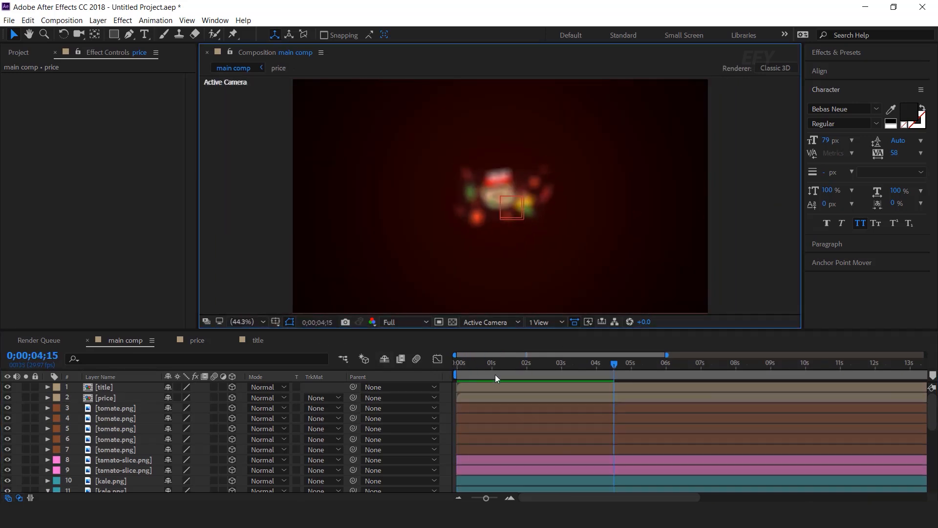
{"action": "left_click_drag", "start_coordinate": [470, 364], "coordinate": [453, 365]}
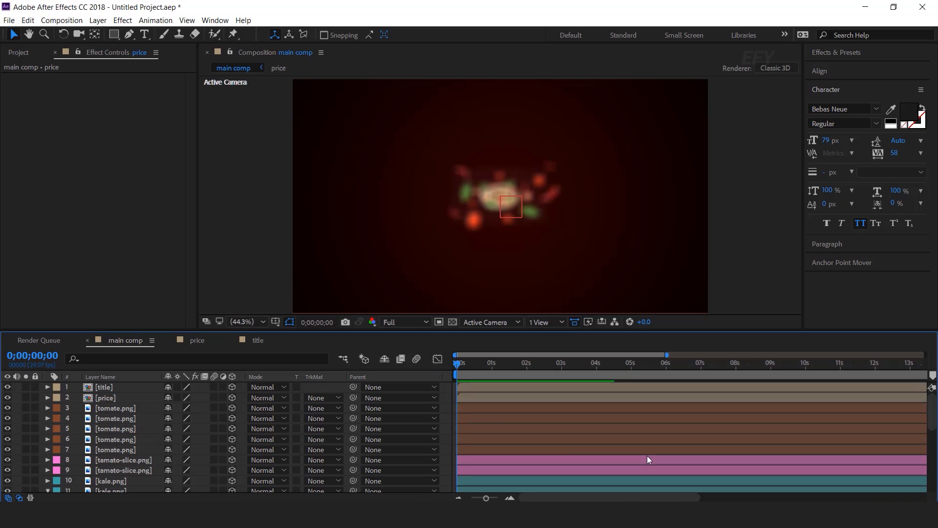
{"action": "key", "text": "space"}
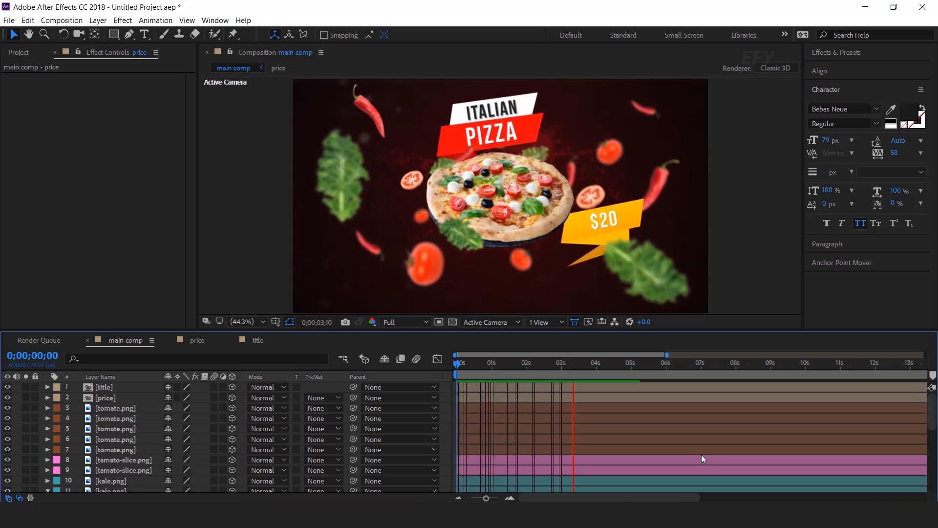
{"action": "left_click_drag", "start_coordinate": [608, 362], "coordinate": [441, 372]}
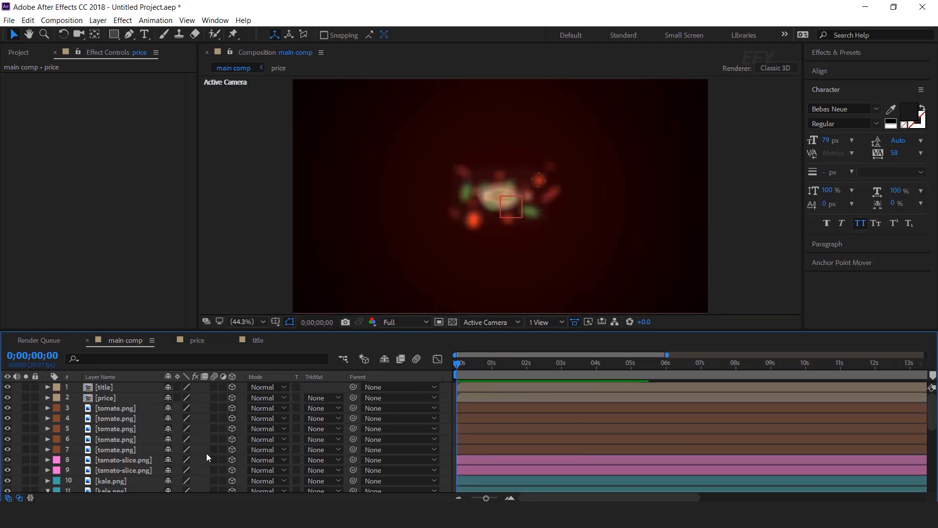
Pre-compose all layers of main comp into a new composition named "scene 1".
{"action": "key", "text": "ctrl+a"}
{"action": "right_click", "coordinate": [137, 392]}
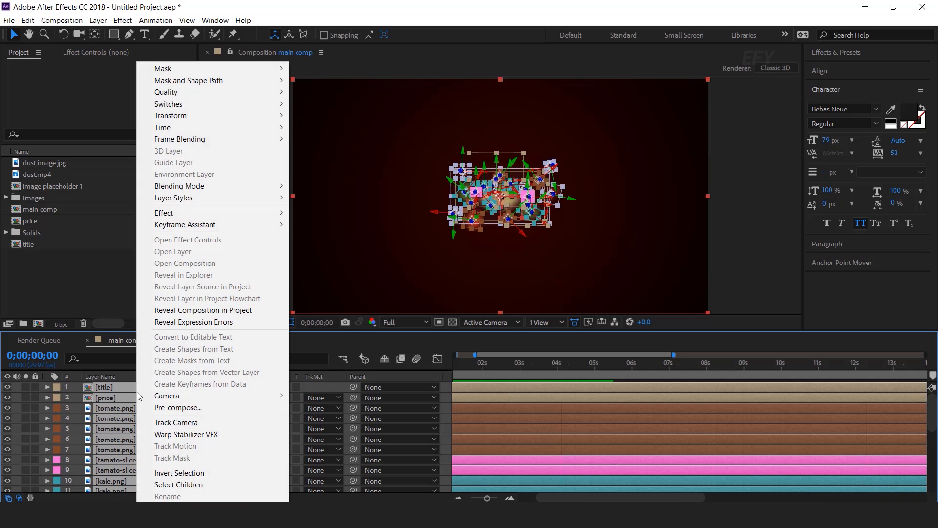
{"action": "left_click", "coordinate": [180, 408]}
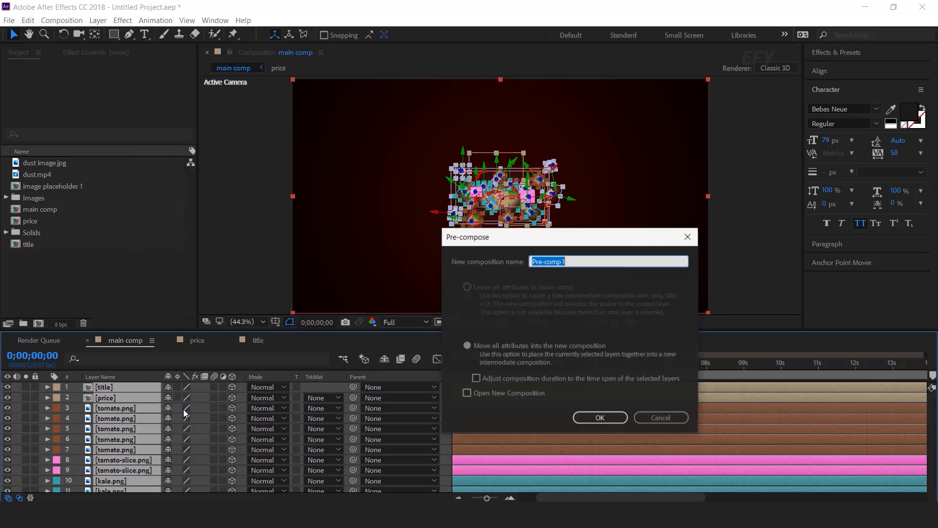
{"action": "type", "text": "sc"}
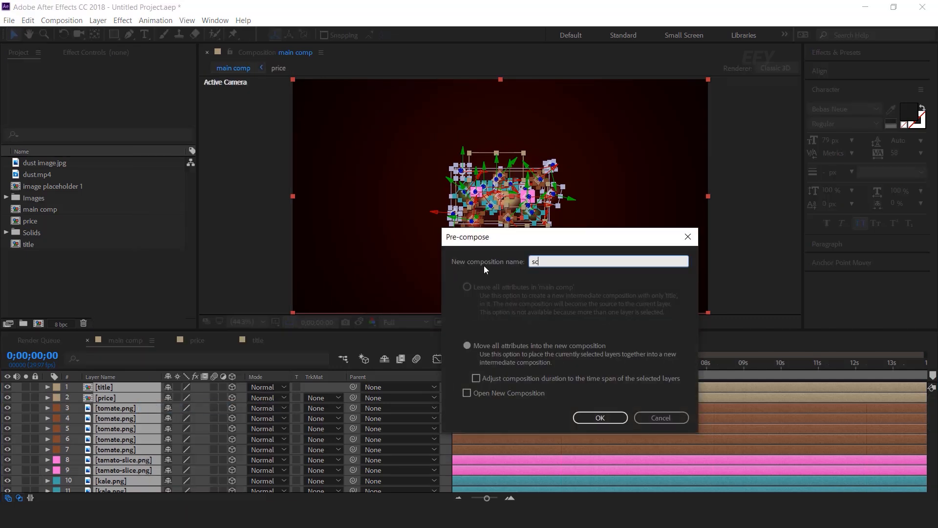
{"action": "type", "text": "ene 1"}
{"action": "key", "text": "Return"}
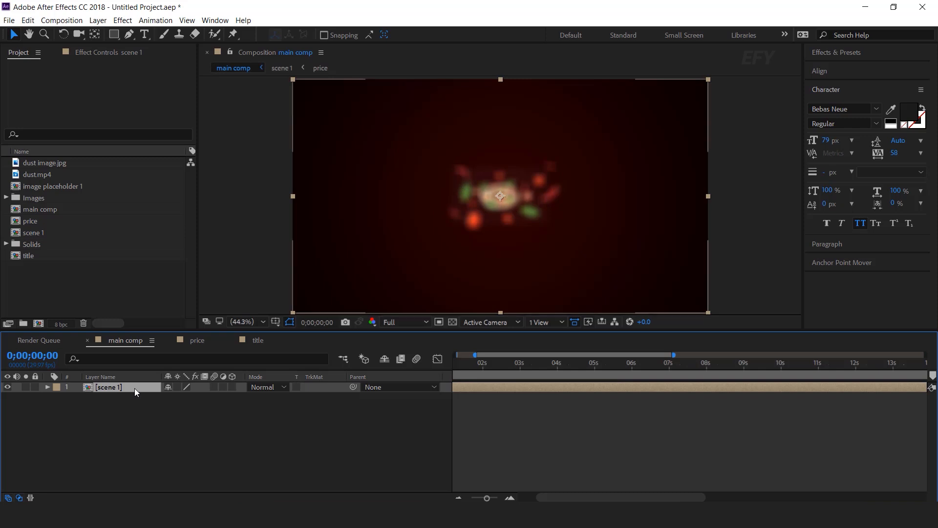
Duplicate the scene 1 layer and make the upper copy start at 0;00;04;04.
{"action": "key", "text": "ctrl+d"}
{"action": "left_click_drag", "start_coordinate": [570, 387], "coordinate": [689, 386]}
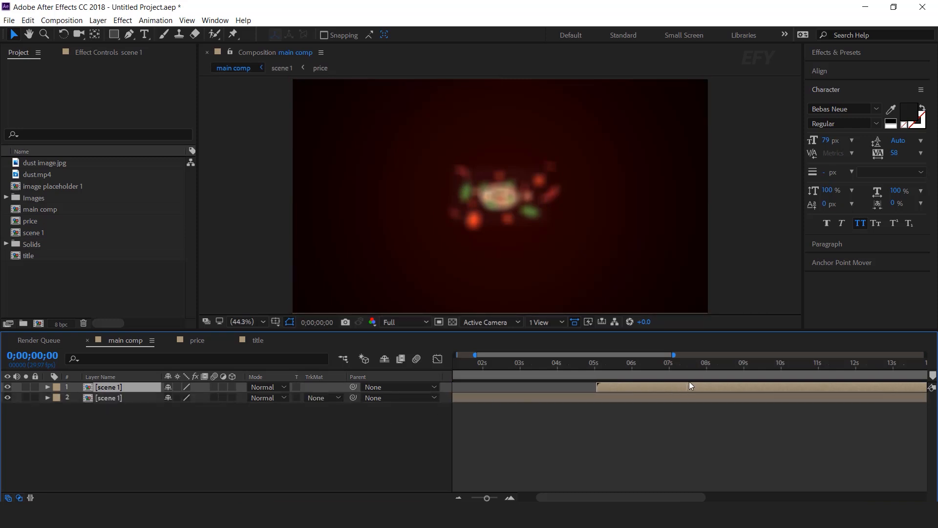
{"action": "left_click_drag", "start_coordinate": [538, 364], "coordinate": [575, 365]}
{"action": "key", "text": "="}
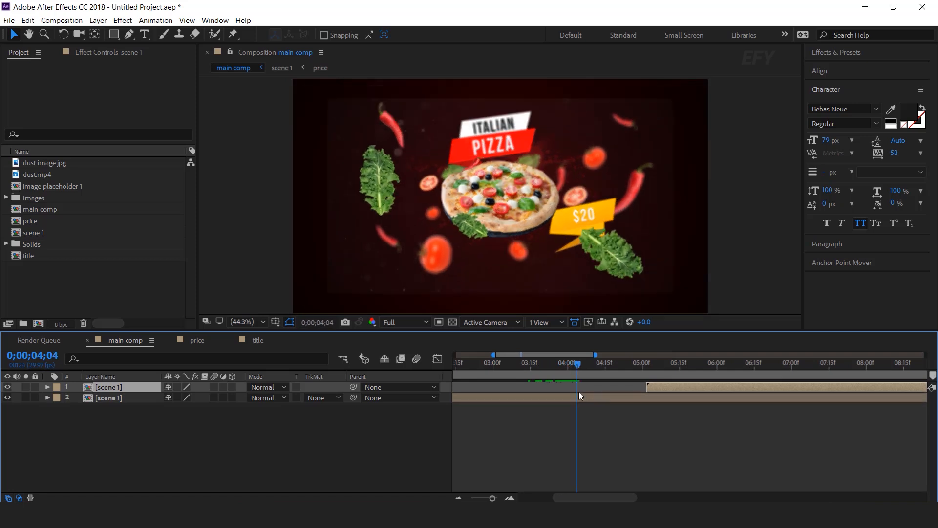
{"action": "key", "text": "["}
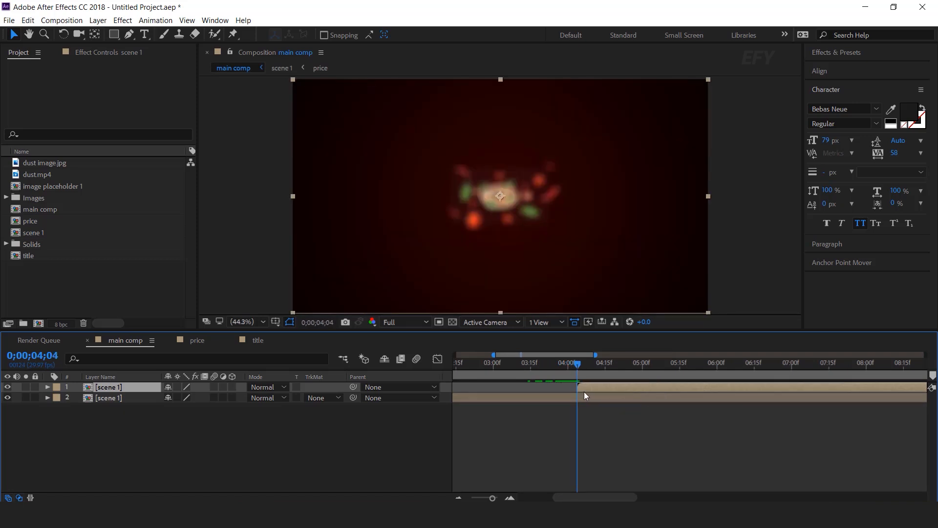
Duplicate the scene 1 composition in the project as scene 2 and replace the upper scene 1 layer with it.
{"action": "left_click", "coordinate": [30, 233]}
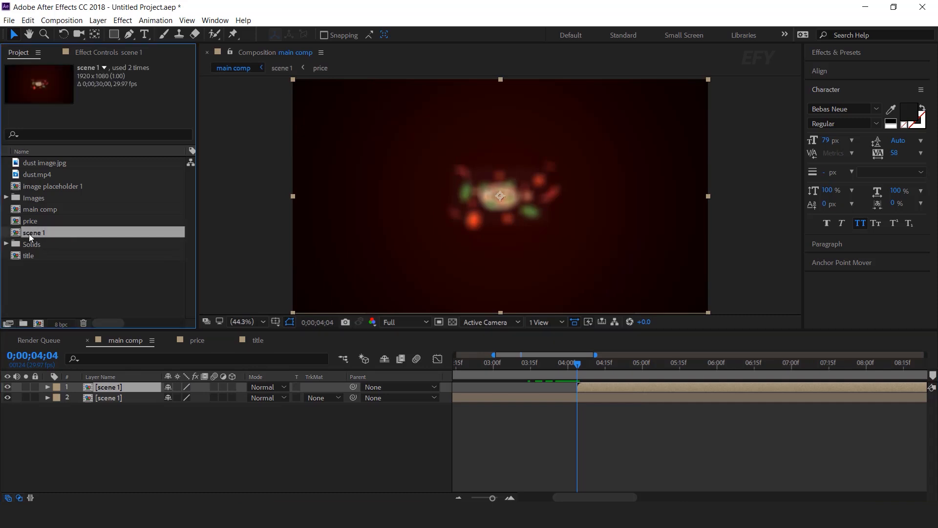
{"action": "key", "text": "ctrl+d"}
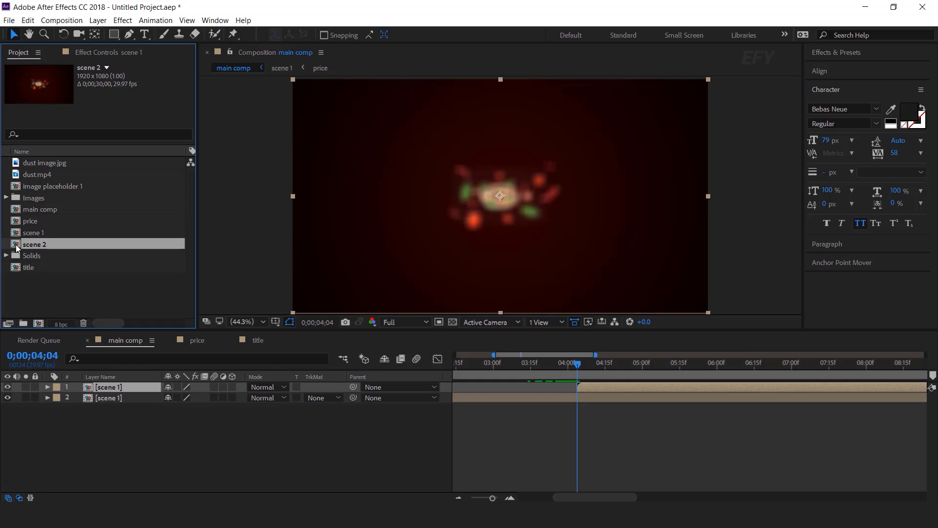
{"action": "left_click_drag", "start_coordinate": [16, 248], "coordinate": [119, 392]}
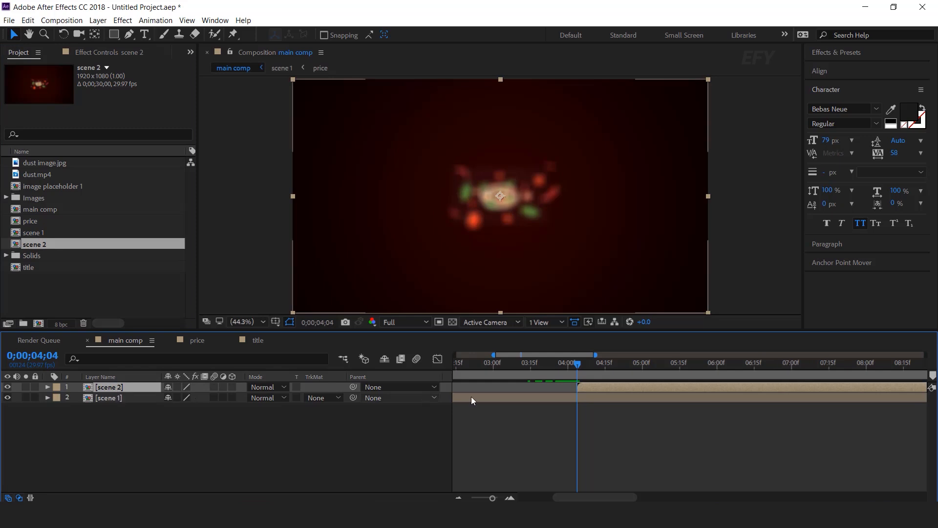
Open the scene 2 composition from its layer in main comp.
{"action": "left_click_drag", "start_coordinate": [585, 362], "coordinate": [599, 365]}
{"action": "double_click", "coordinate": [600, 389]}
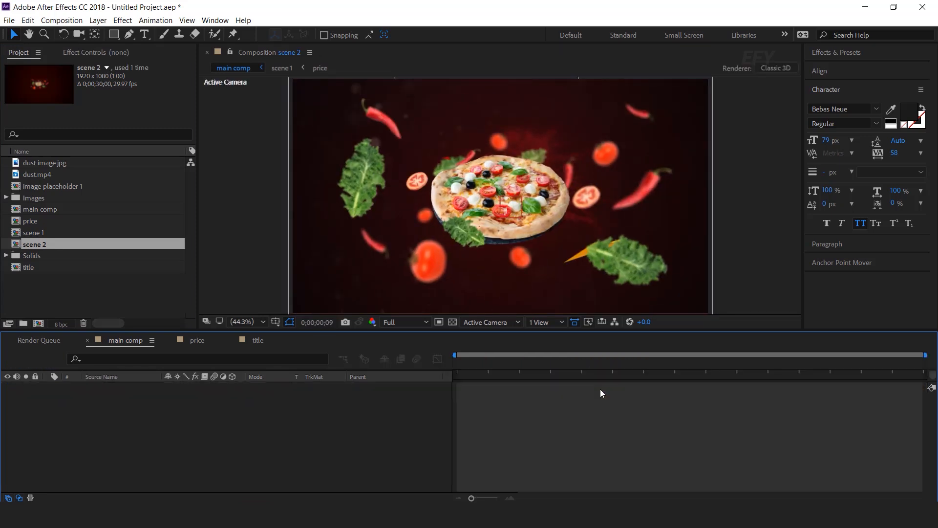
Duplicate the image placeholder 1 composition in the project as image placeholder 2 and replace the placeholder layer in scene 2 with it.
{"action": "scroll", "coordinate": [122, 432], "scroll_direction": "down", "scroll_amount": 5}
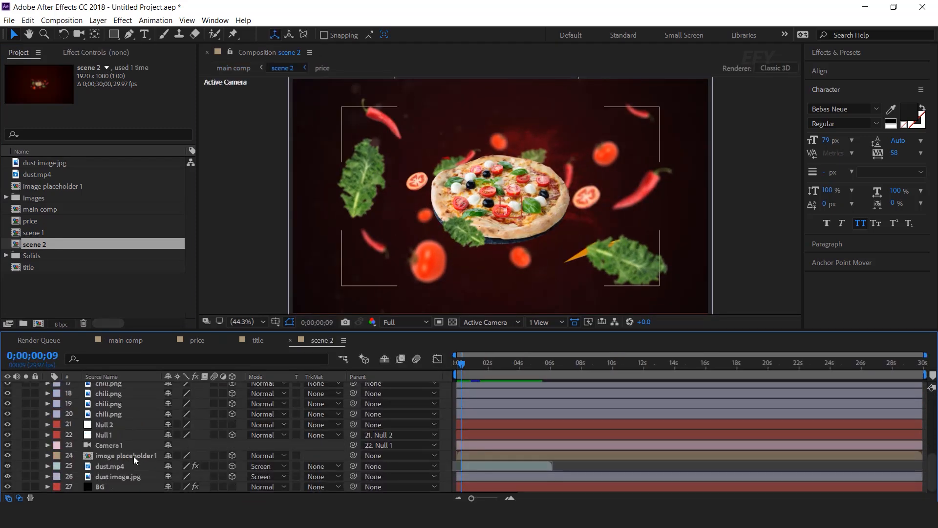
{"action": "left_click", "coordinate": [133, 456]}
{"action": "left_click", "coordinate": [77, 190]}
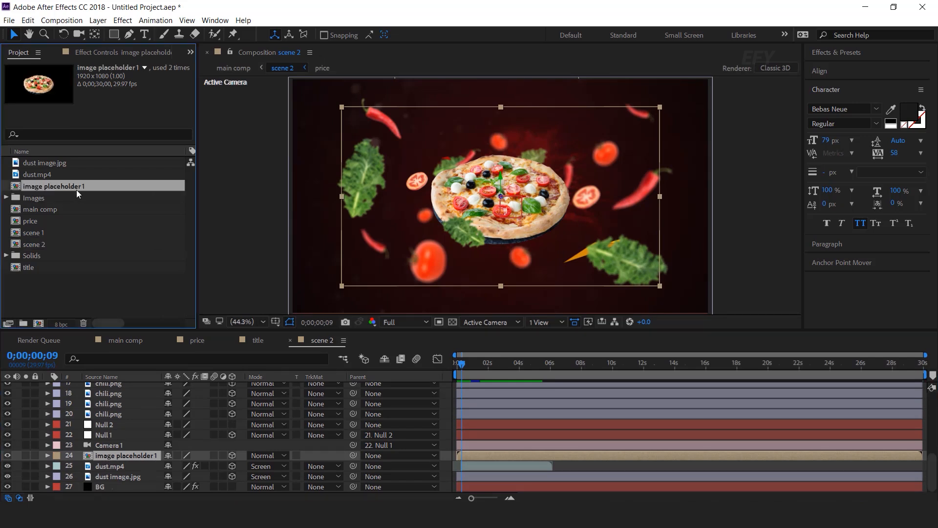
{"action": "key", "text": "ctrl+d"}
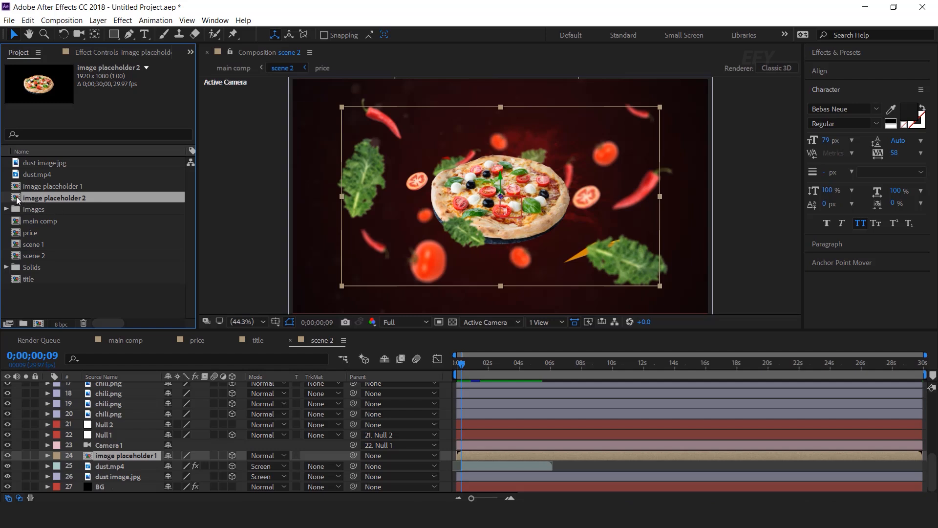
{"action": "left_click_drag", "start_coordinate": [21, 200], "coordinate": [145, 457]}
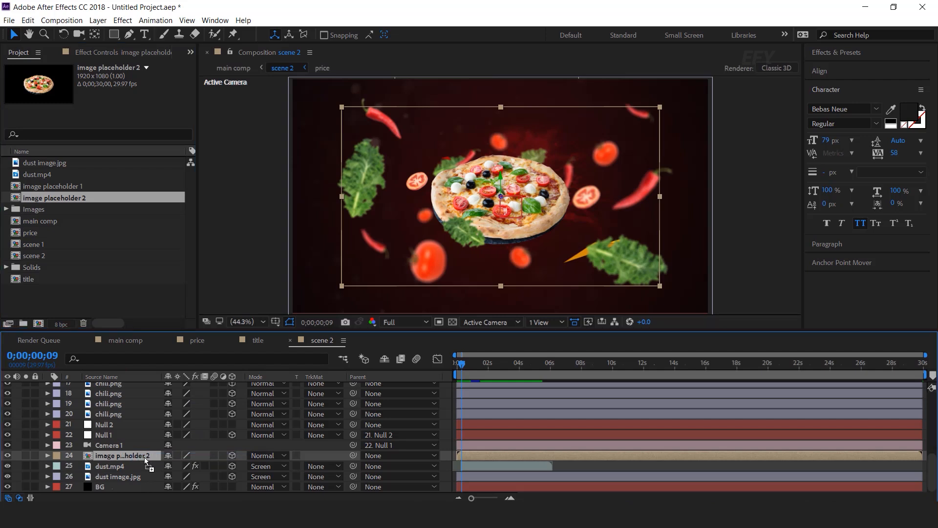
Inside image placeholder 2, replace the delicious-pizza.png layer with burger_sandwich.png and enlarge the burger in the frame.
{"action": "double_click", "coordinate": [145, 456]}
{"action": "left_click", "coordinate": [127, 386]}
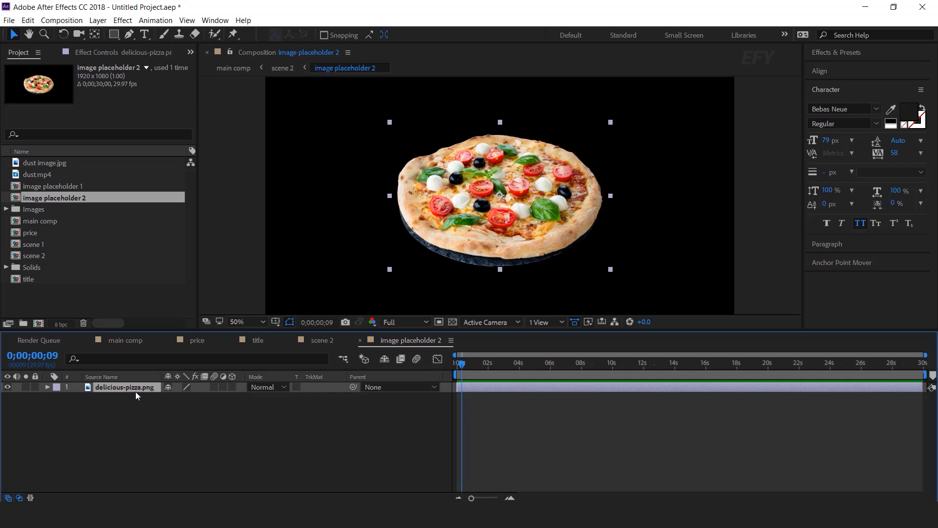
{"action": "left_click", "coordinate": [7, 210]}
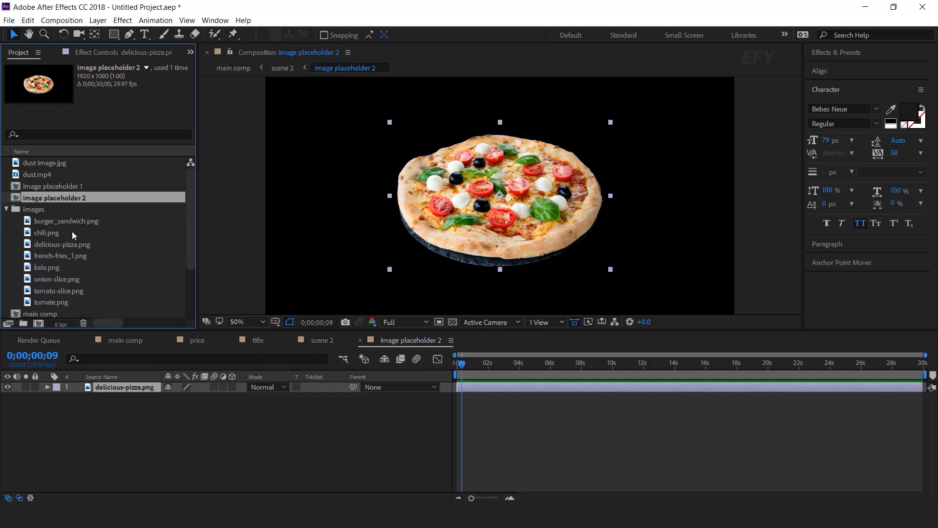
{"action": "left_click", "coordinate": [88, 222]}
{"action": "left_click_drag", "start_coordinate": [82, 223], "coordinate": [128, 389]}
{"action": "left_click_drag", "start_coordinate": [537, 230], "coordinate": [603, 291]}
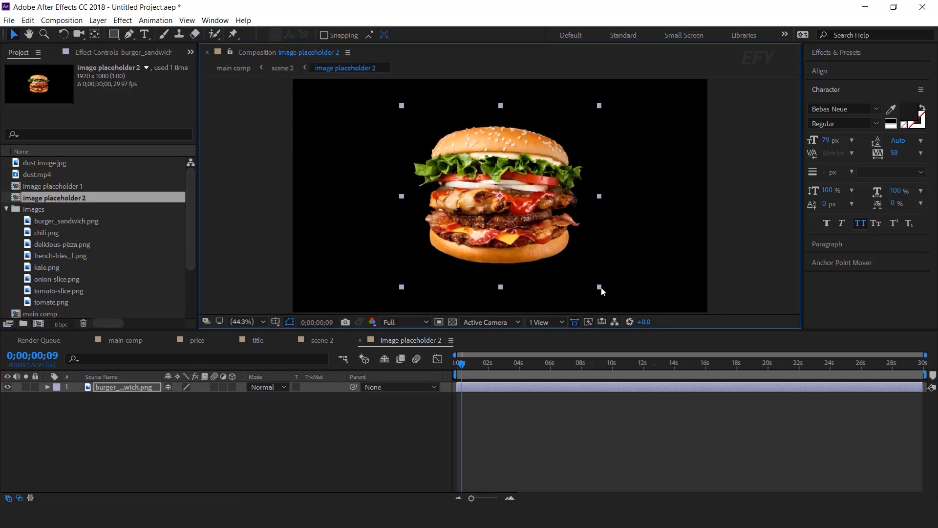
Return to scene 2 and move the small kale leaf overlapping the burger to just below its bottom bun.
{"action": "left_click", "coordinate": [319, 344]}
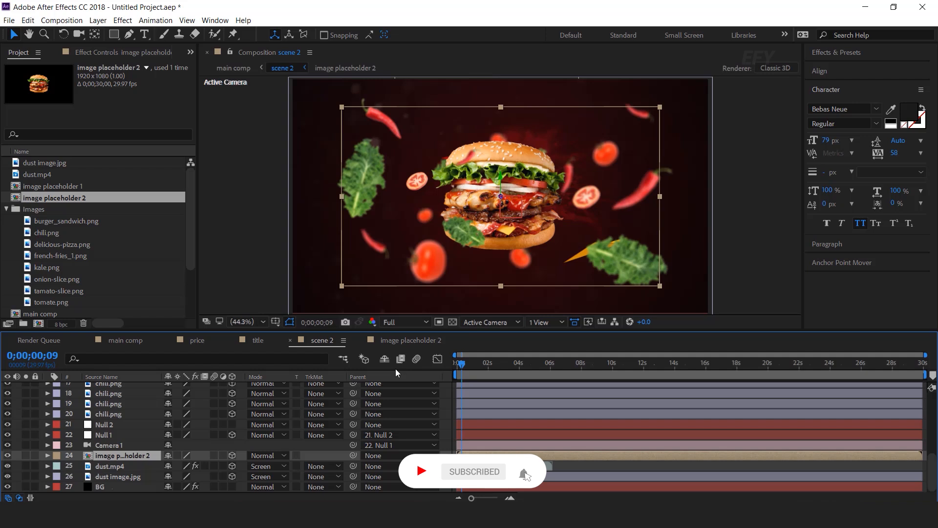
{"action": "left_click", "coordinate": [448, 440]}
{"action": "left_click", "coordinate": [377, 178]}
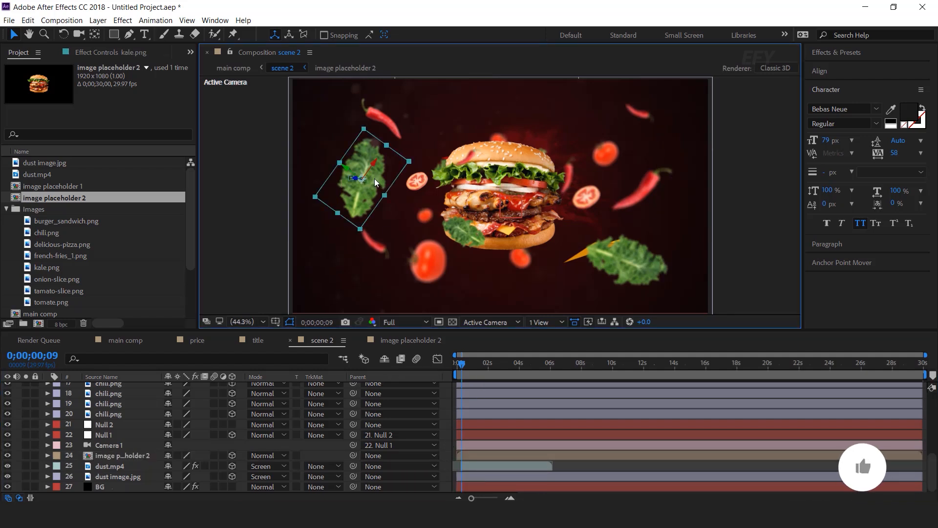
{"action": "left_click_drag", "start_coordinate": [468, 236], "coordinate": [493, 265]}
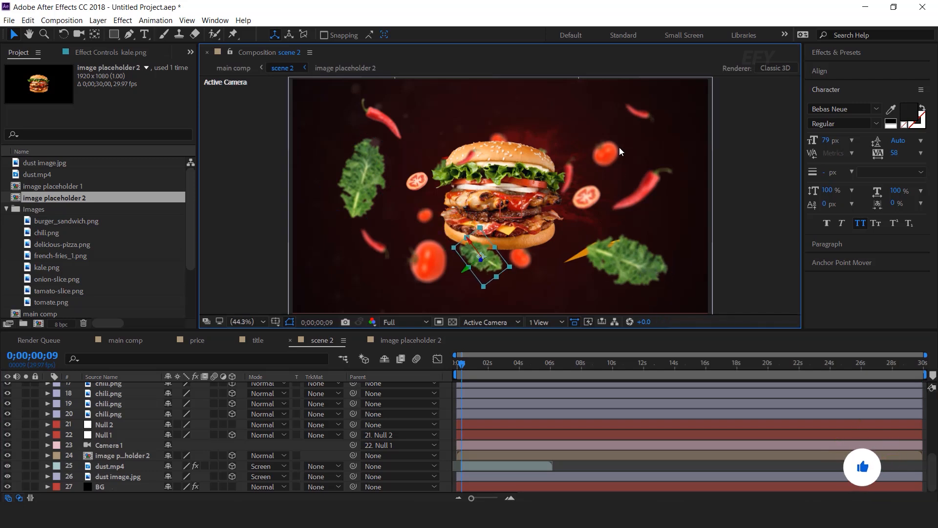
Select all six chili.png layers in scene 2 and replace their source with french-fries_1.png.
{"action": "left_click", "coordinate": [642, 115]}
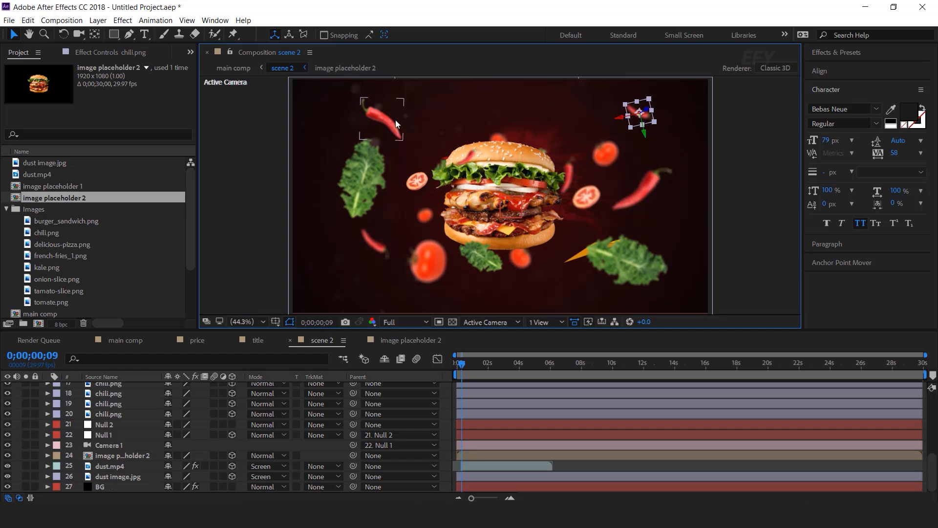
{"action": "scroll", "coordinate": [110, 447], "scroll_direction": "up", "scroll_amount": 3}
{"action": "left_click", "coordinate": [107, 444]}
{"action": "scroll", "coordinate": [114, 440], "scroll_direction": "up", "scroll_amount": 3}
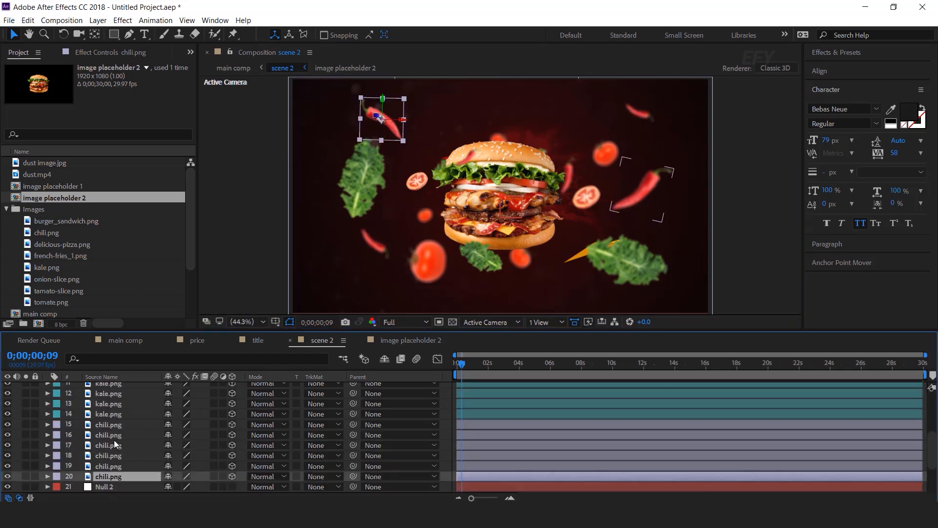
{"action": "left_click", "coordinate": [108, 426], "text": "shift"}
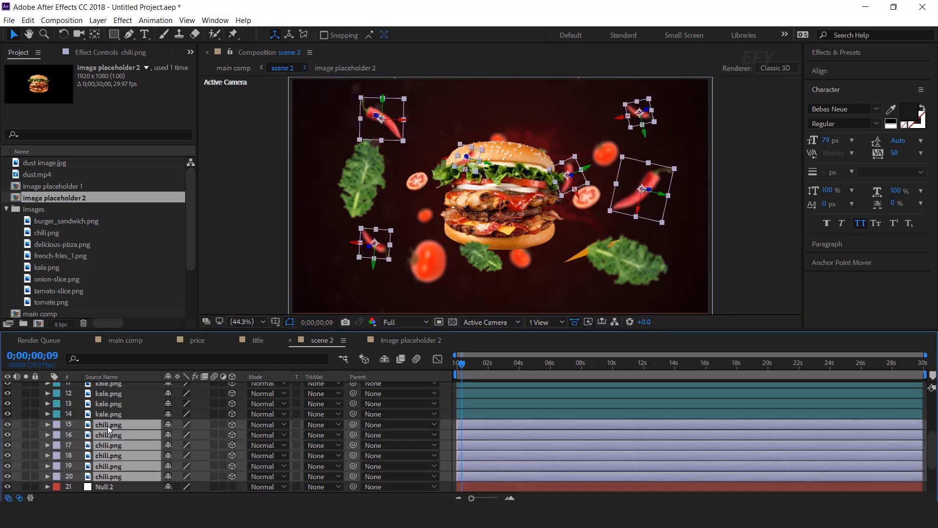
{"action": "left_click", "coordinate": [67, 256]}
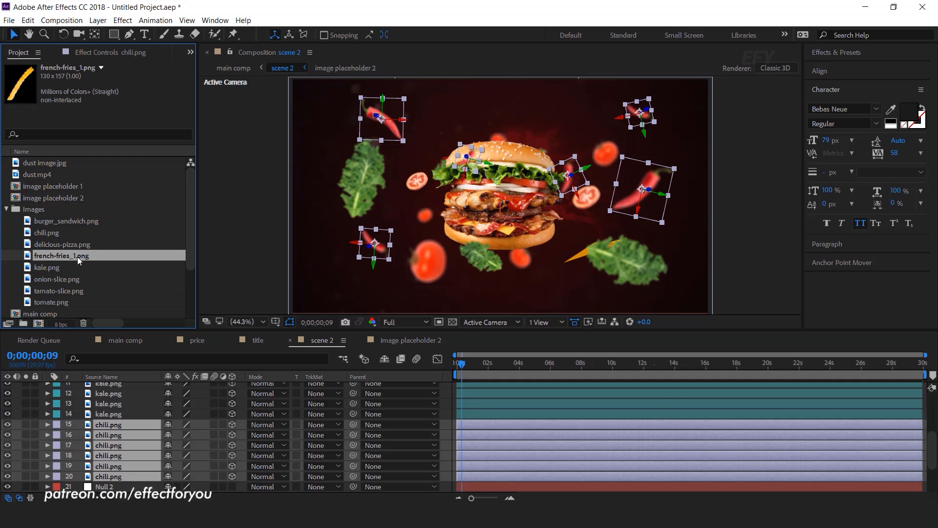
{"action": "left_click_drag", "start_coordinate": [78, 257], "coordinate": [148, 417]}
{"action": "left_click_drag", "start_coordinate": [93, 427], "coordinate": [119, 429]}
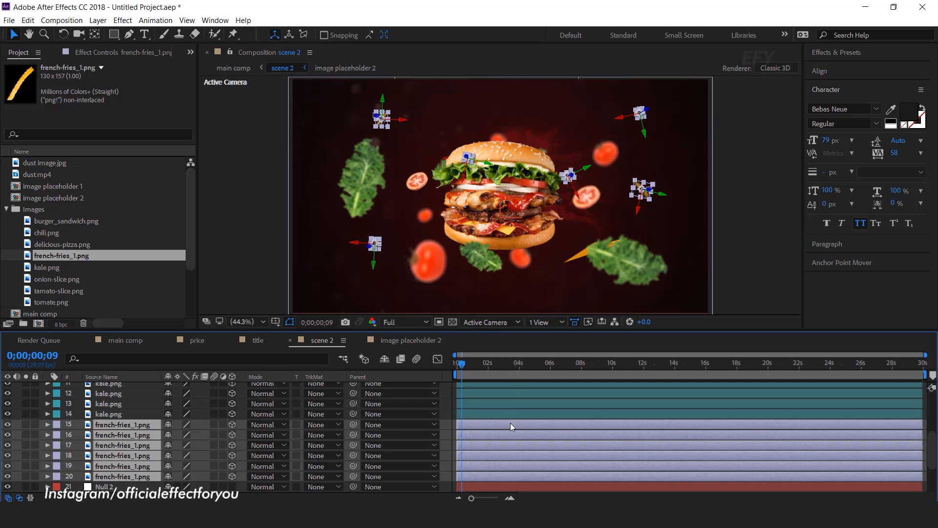
Scale up all six french fries layers together, bringing layer 16 to 121.6% and layer 20 to 143.2%.
{"action": "key", "text": "s"}
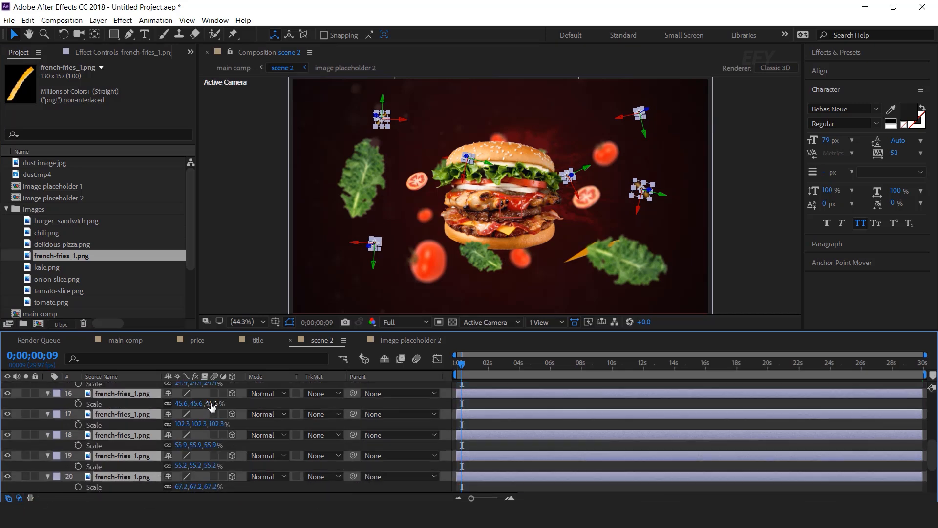
{"action": "left_click_drag", "start_coordinate": [212, 403], "coordinate": [268, 403]}
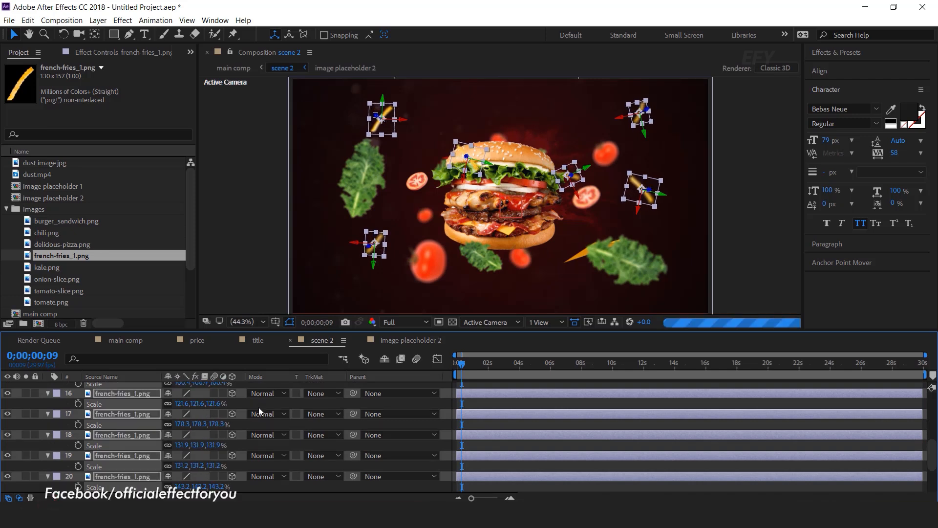
{"action": "left_click", "coordinate": [759, 303]}
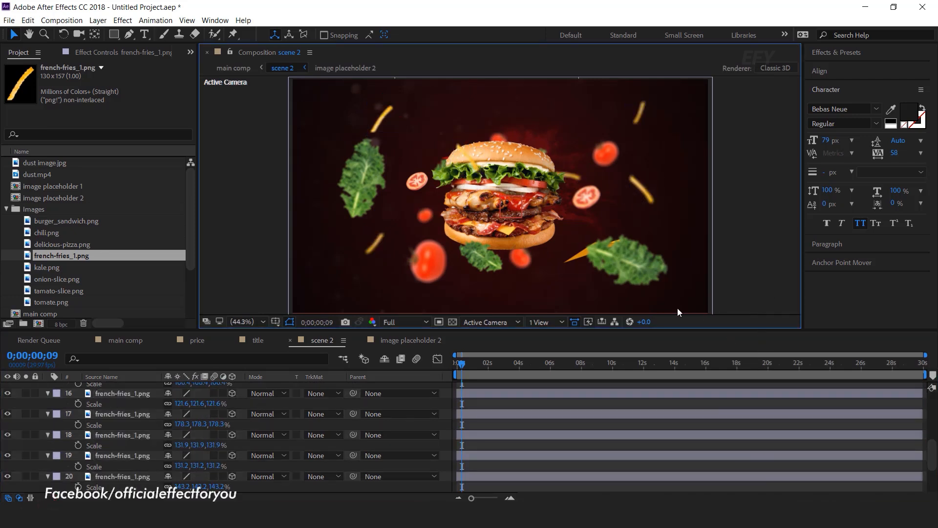
Enlarge individual french fries: scale layer 20 to 168.2%, layer 18 to 148.9%, layer 16 to 146.6% and layer 17 to 194.3%.
{"action": "left_click", "coordinate": [380, 118]}
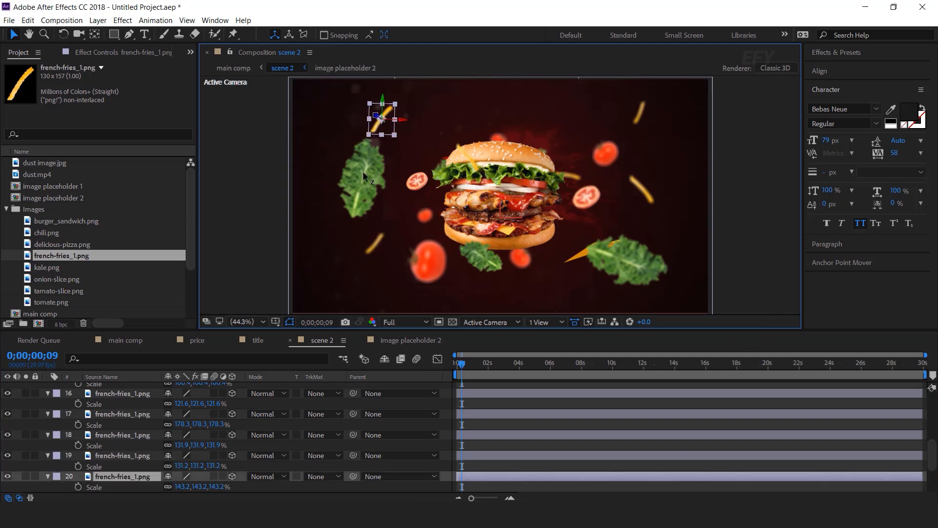
{"action": "left_click_drag", "start_coordinate": [221, 490], "coordinate": [235, 487]}
{"action": "left_click", "coordinate": [380, 242]}
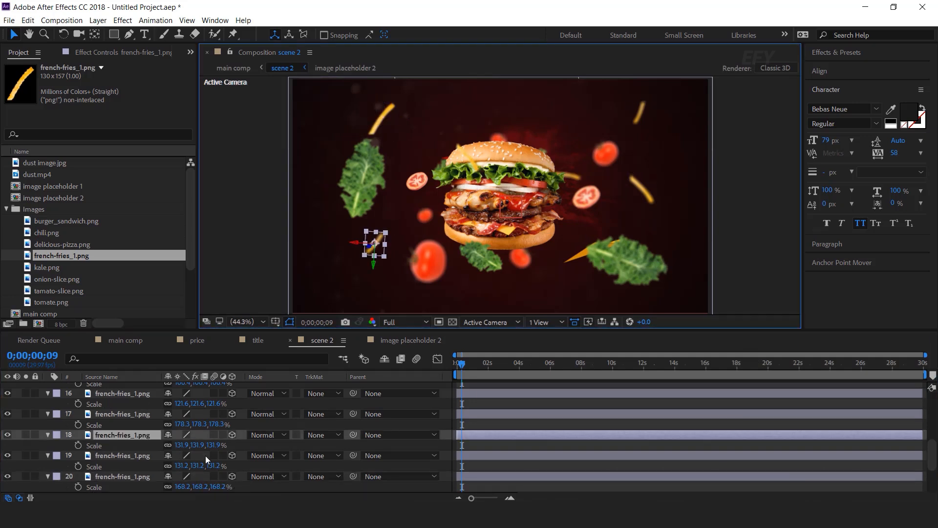
{"action": "left_click_drag", "start_coordinate": [205, 447], "coordinate": [214, 447]}
{"action": "left_click", "coordinate": [648, 196]}
{"action": "left_click", "coordinate": [640, 114]}
{"action": "mouse_move", "coordinate": [217, 409]}
{"action": "left_mouse_down"}
{"action": "mouse_move", "coordinate": [229, 409]}
{"action": "mouse_move", "coordinate": [225, 425]}
{"action": "left_mouse_up"}
{"action": "left_click", "coordinate": [647, 190]}
{"action": "left_click", "coordinate": [642, 191]}
{"action": "left_click", "coordinate": [755, 183]}
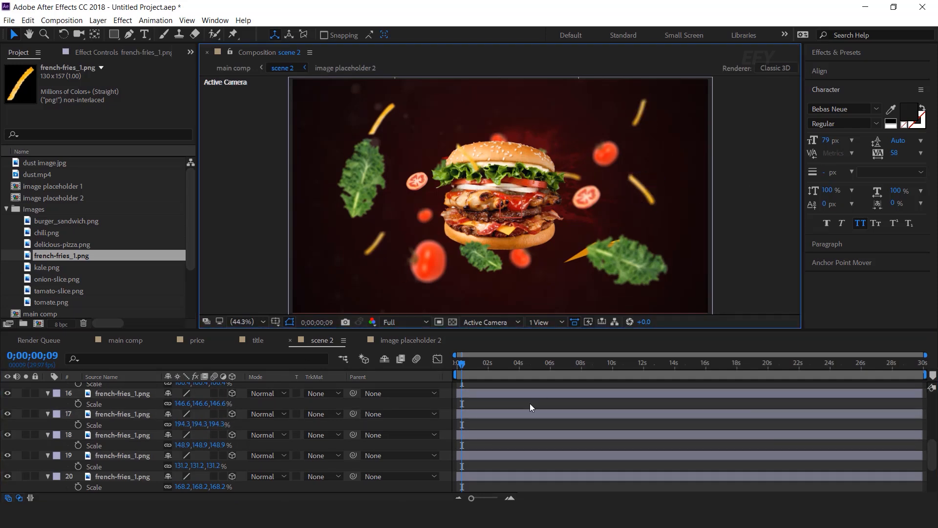
Set the Map White To colour of the Tint effect on dust.mp4 to dark orange 613000.
{"action": "scroll", "coordinate": [145, 452], "scroll_direction": "down", "scroll_amount": 3}
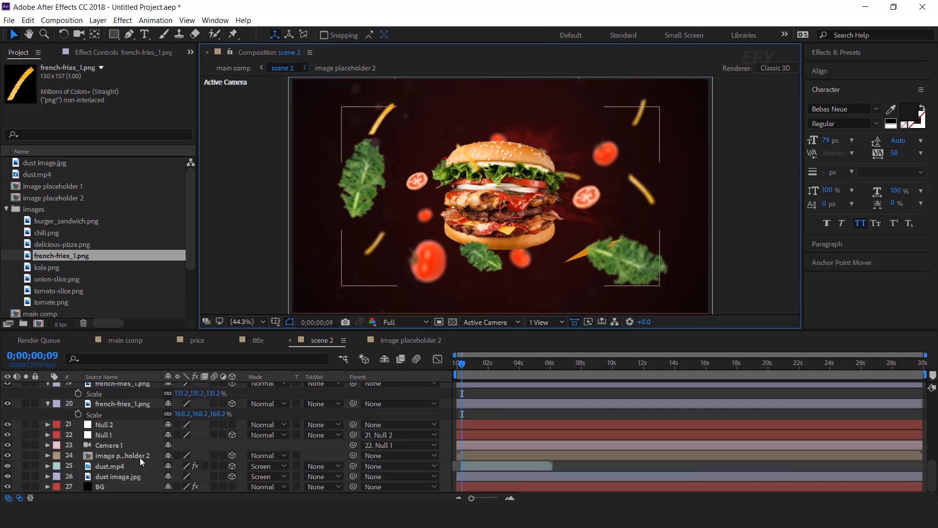
{"action": "left_click", "coordinate": [119, 467]}
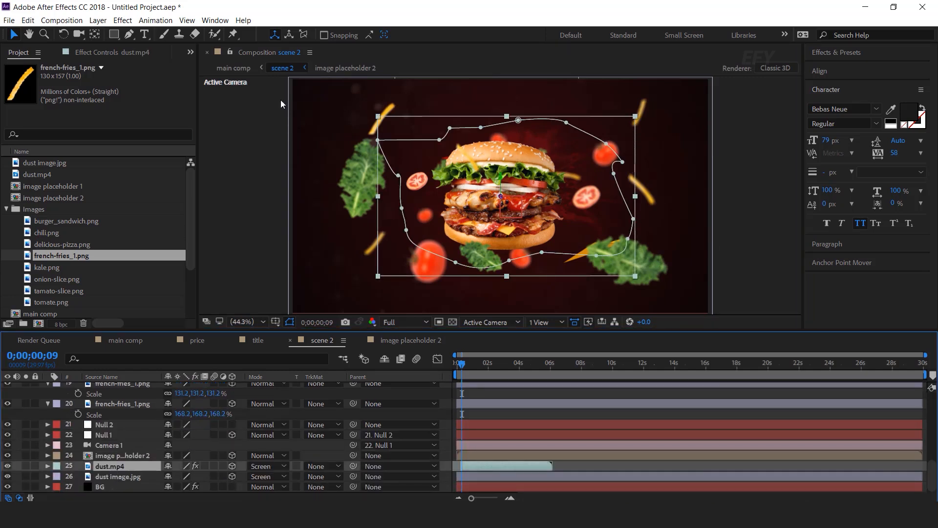
{"action": "left_click", "coordinate": [114, 51]}
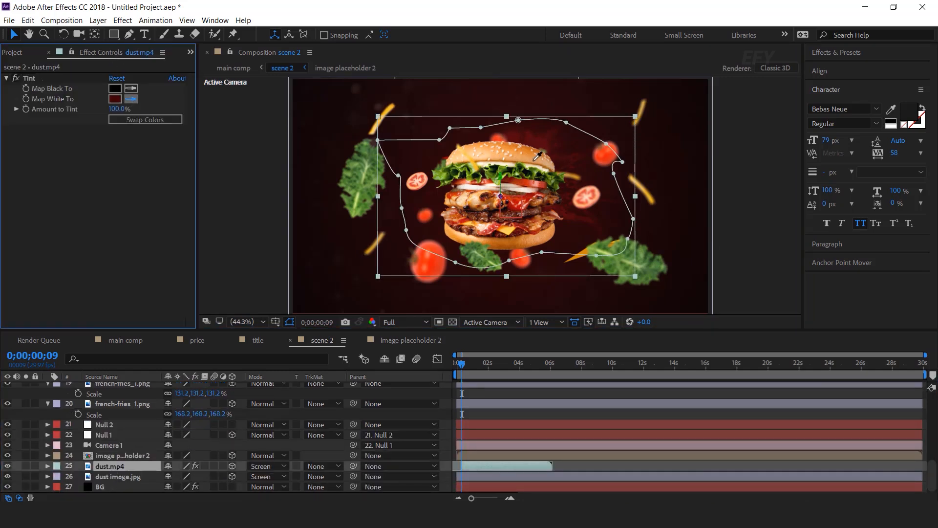
{"action": "left_click", "coordinate": [534, 161]}
{"action": "left_click", "coordinate": [116, 99]}
{"action": "left_click_drag", "start_coordinate": [120, 103], "coordinate": [195, 175]}
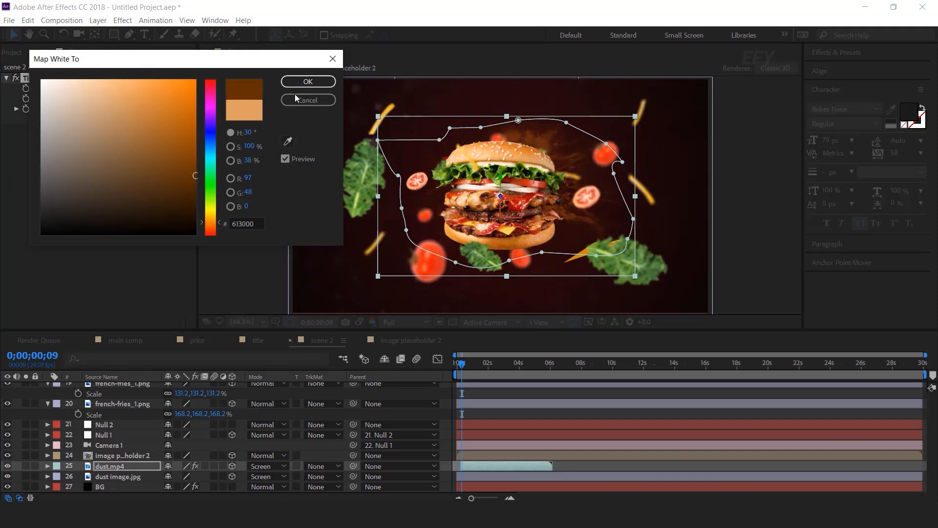
{"action": "left_click", "coordinate": [308, 82]}
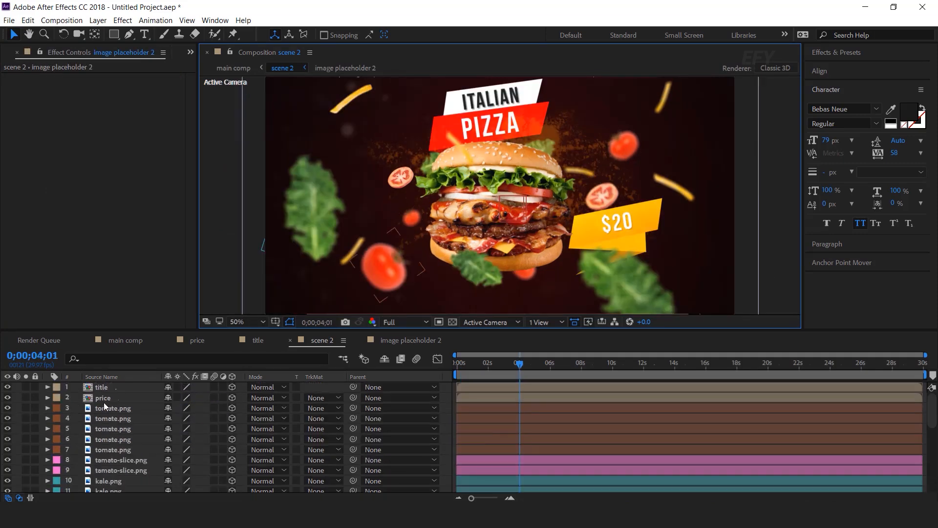
Duplicate the price composition in the project as price 2 and replace the price layer in scene 2 with it.
{"action": "left_click", "coordinate": [104, 400]}
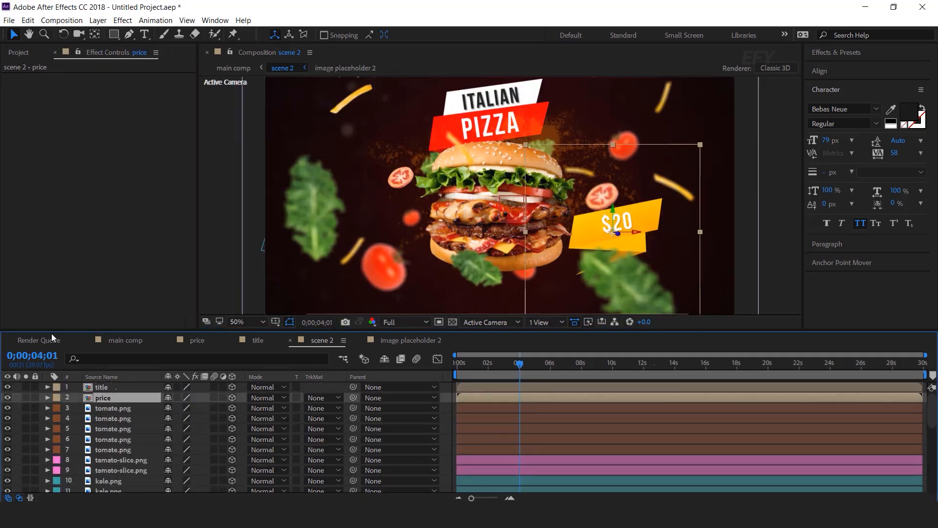
{"action": "left_click", "coordinate": [23, 53]}
{"action": "left_click", "coordinate": [6, 210]}
{"action": "left_click", "coordinate": [40, 232]}
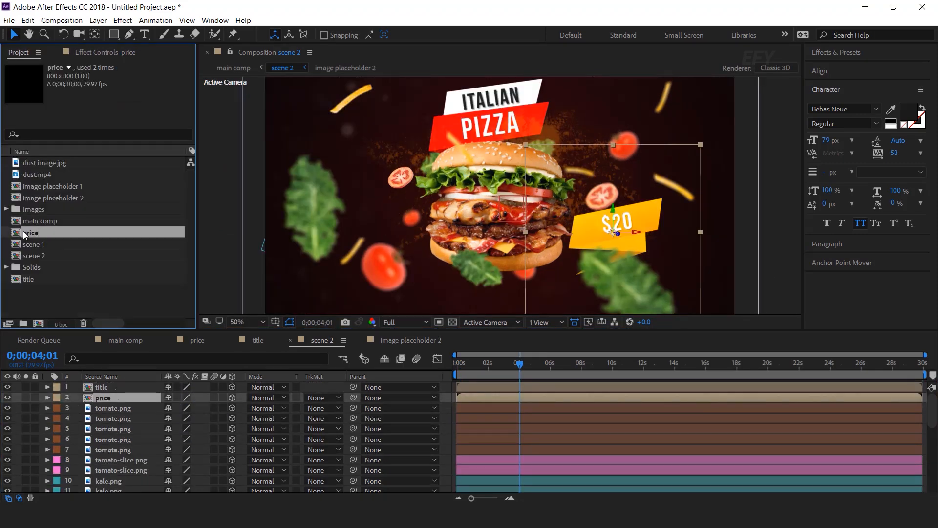
{"action": "key", "text": "ctrl+d"}
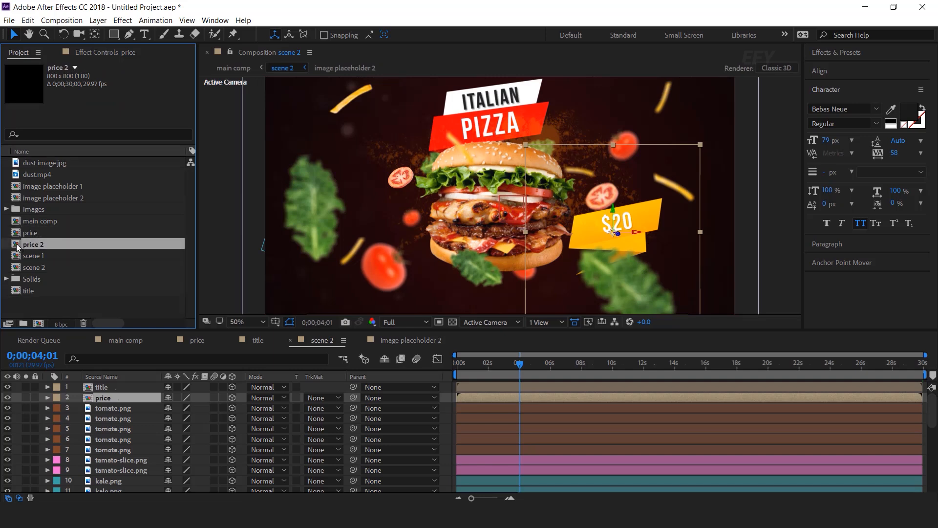
{"action": "left_click_drag", "start_coordinate": [104, 402], "coordinate": [112, 402]}
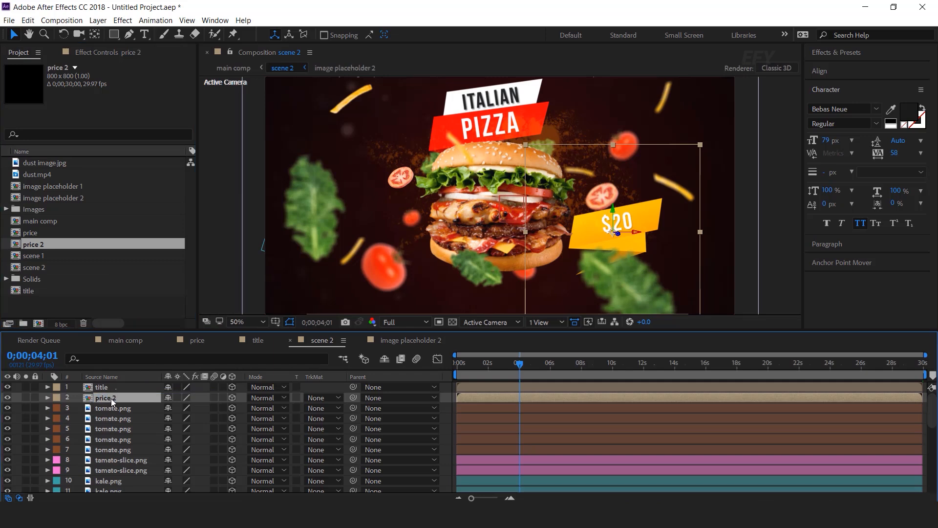
Change the price text in price 2 to $10, then close the price 2 and image placeholder 2 timelines to return to scene 2.
{"action": "double_click", "coordinate": [112, 401]}
{"action": "left_click", "coordinate": [110, 388]}
{"action": "double_click", "coordinate": [519, 141]}
{"action": "left_click_drag", "start_coordinate": [503, 143], "coordinate": [517, 143]}
{"action": "type", "text": "1"}
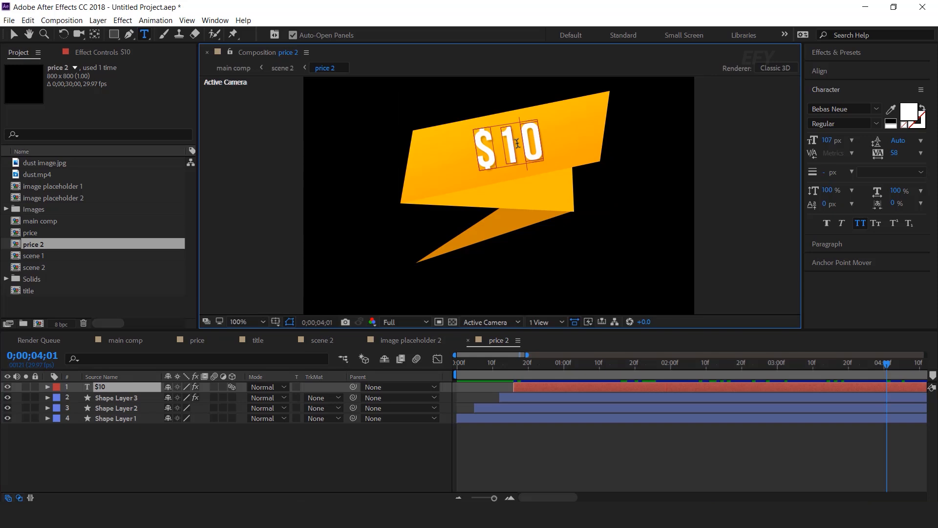
{"action": "left_click", "coordinate": [14, 34]}
{"action": "left_click", "coordinate": [468, 341]}
{"action": "left_click", "coordinate": [359, 341]}
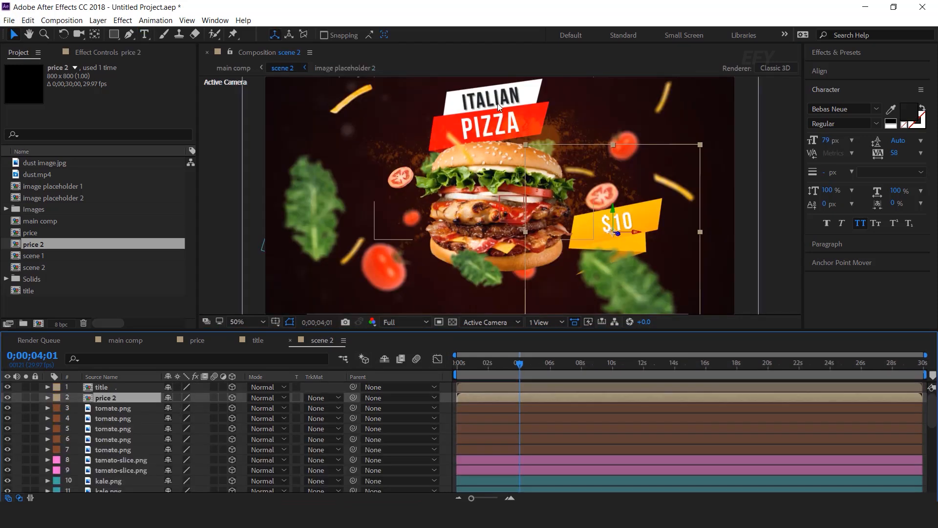
Duplicate the title composition as title 2, replace the title layer in scene 2 with it and open title 2.
{"action": "left_click", "coordinate": [117, 388]}
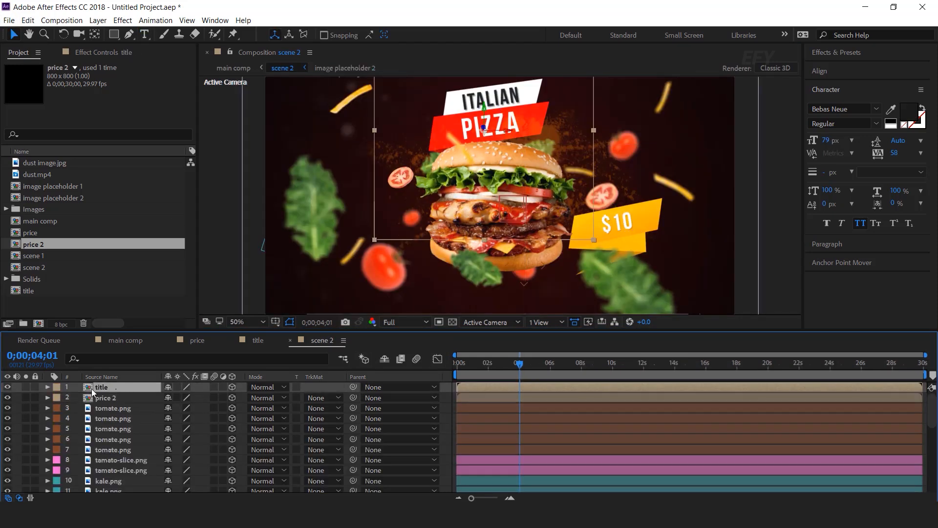
{"action": "left_click", "coordinate": [35, 292]}
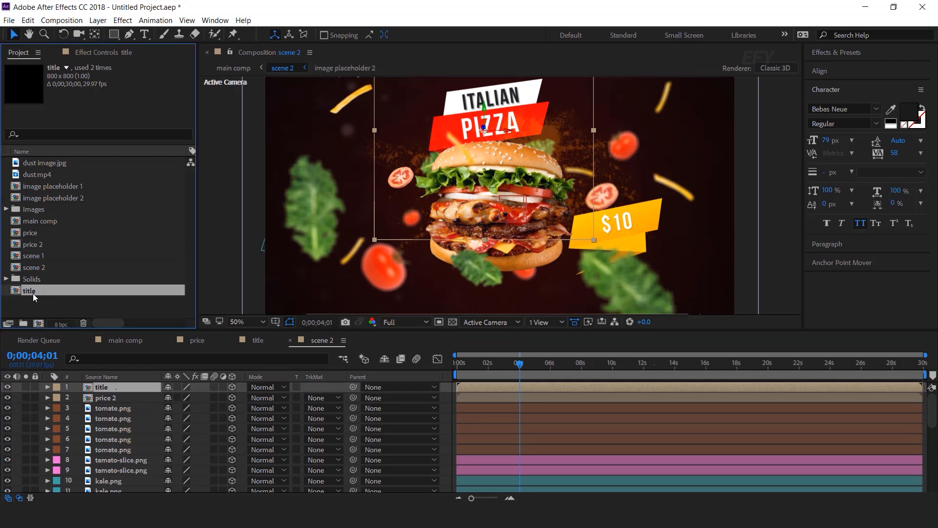
{"action": "key", "text": "ctrl+d"}
{"action": "left_click_drag", "start_coordinate": [17, 305], "coordinate": [102, 390]}
{"action": "double_click", "coordinate": [116, 387]}
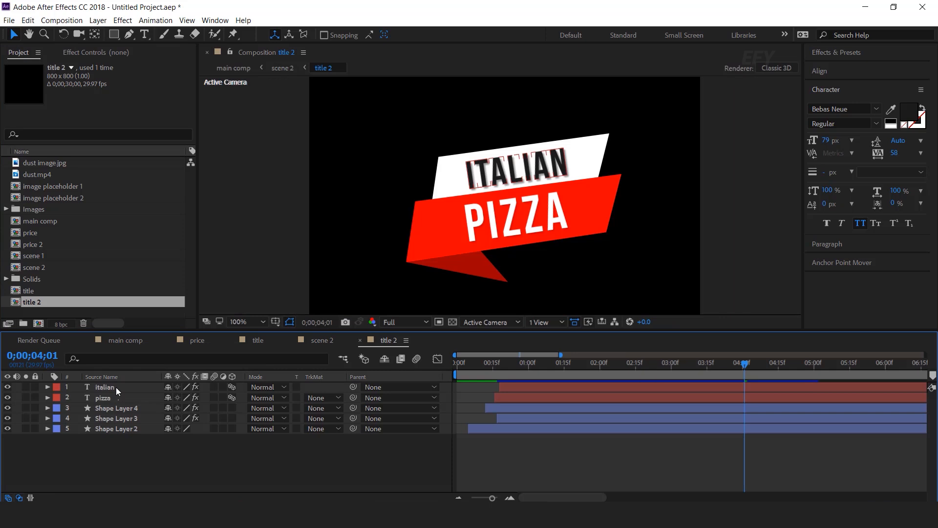
Change the upper title text in title 2 to veg and the lower title text to burger.
{"action": "double_click", "coordinate": [533, 157]}
{"action": "type", "text": "veg"}
{"action": "key", "text": "Escape"}
{"action": "key", "text": "v"}
{"action": "left_click", "coordinate": [519, 236]}
{"action": "double_click", "coordinate": [532, 221]}
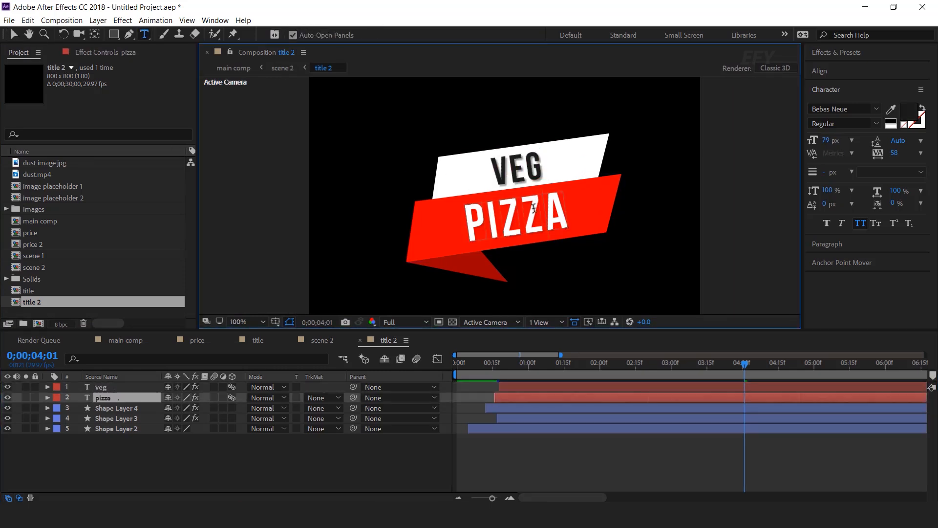
{"action": "type", "text": "burger"}
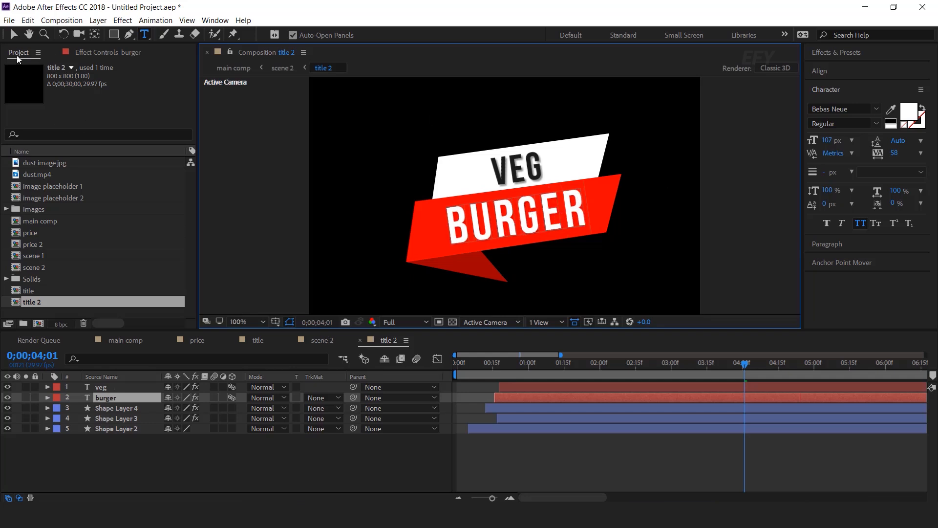
{"action": "key", "text": "Escape"}
{"action": "key", "text": "v"}
{"action": "left_click", "coordinate": [304, 468]}
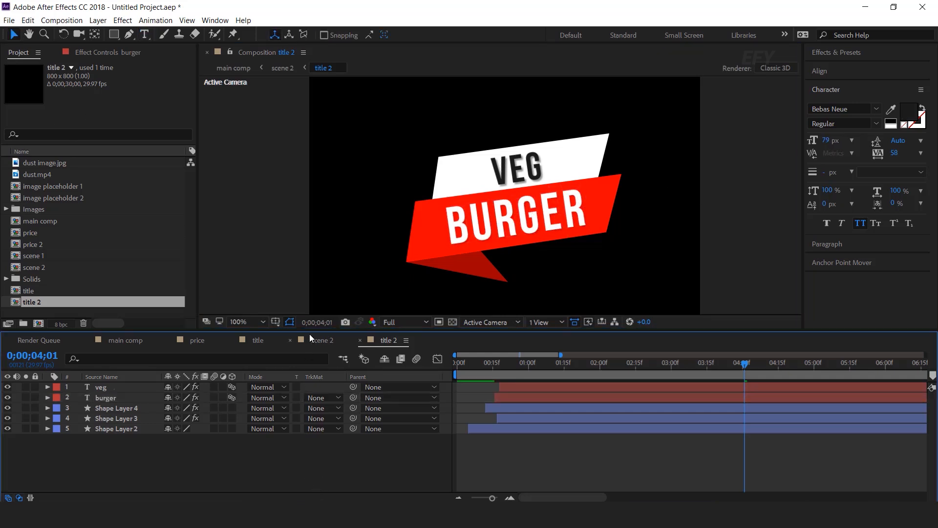
Return to scene 2 and reposition the title layer just above and left of the burger.
{"action": "left_click", "coordinate": [321, 343]}
{"action": "left_click_drag", "start_coordinate": [523, 120], "coordinate": [477, 143]}
{"action": "left_click_drag", "start_coordinate": [554, 160], "coordinate": [502, 150]}
{"action": "left_click", "coordinate": [778, 179]}
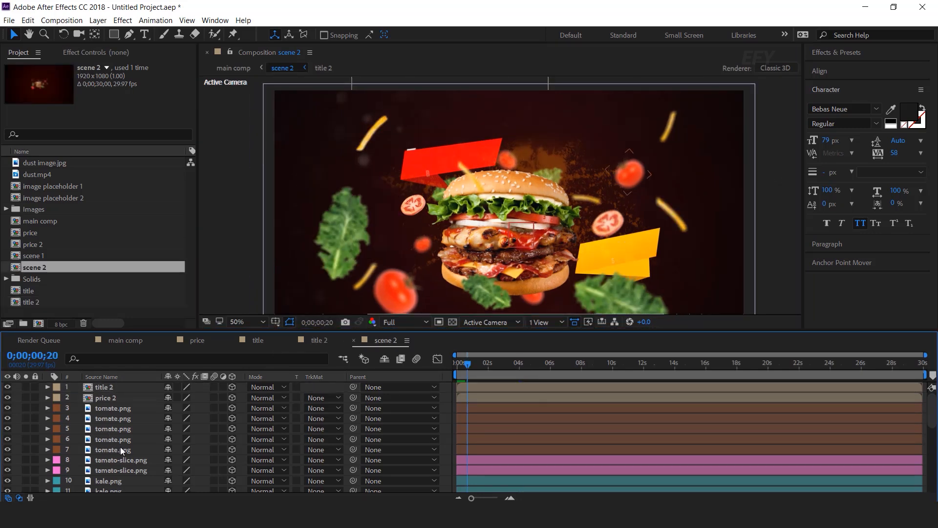
Collapse the expanded Scale properties of the french-fries_1.png layers in scene 2.
{"action": "scroll", "coordinate": [120, 446], "scroll_direction": "down", "scroll_amount": 8}
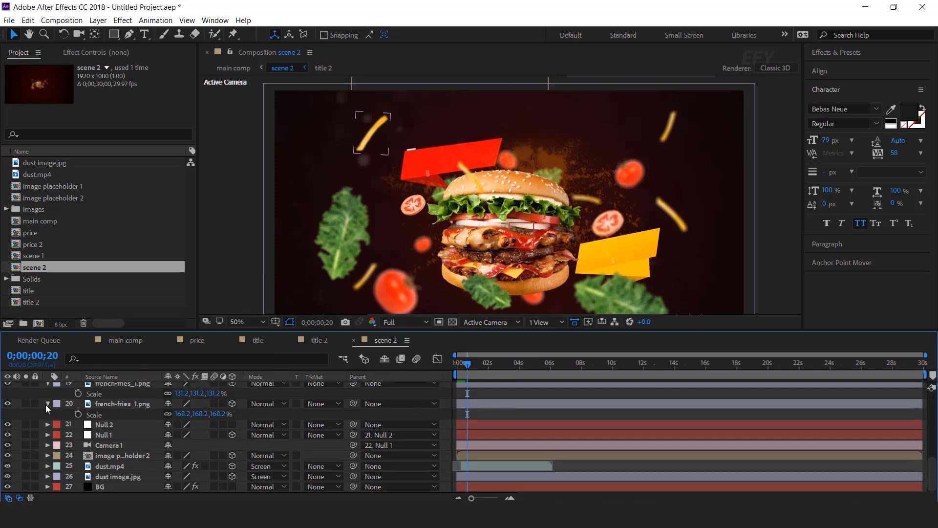
{"action": "left_click", "coordinate": [47, 405]}
{"action": "scroll", "coordinate": [49, 425], "scroll_direction": "up", "scroll_amount": 1}
{"action": "left_click", "coordinate": [47, 424]}
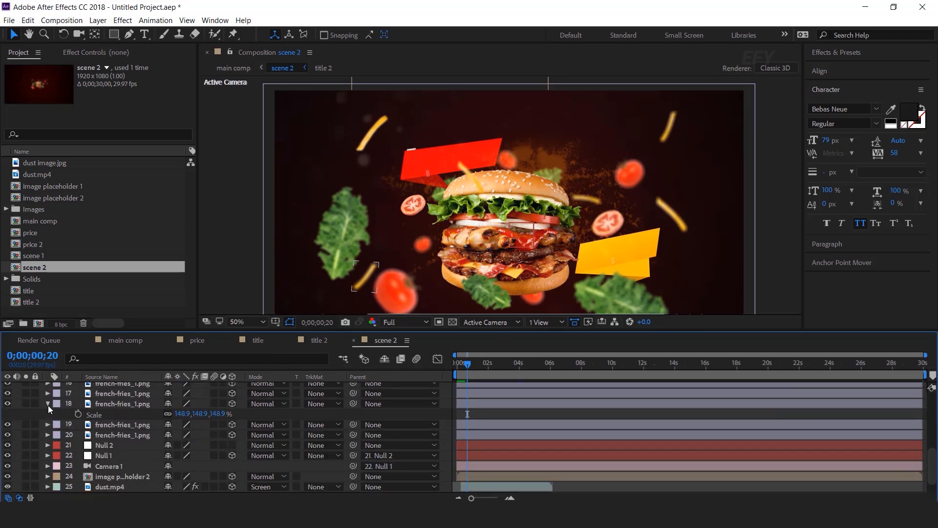
{"action": "left_click", "coordinate": [47, 404]}
Show the Position keyframes of Null 1 in scene 2 and delete the keyframe at 0;00;00;00.
{"action": "left_click", "coordinate": [118, 445]}
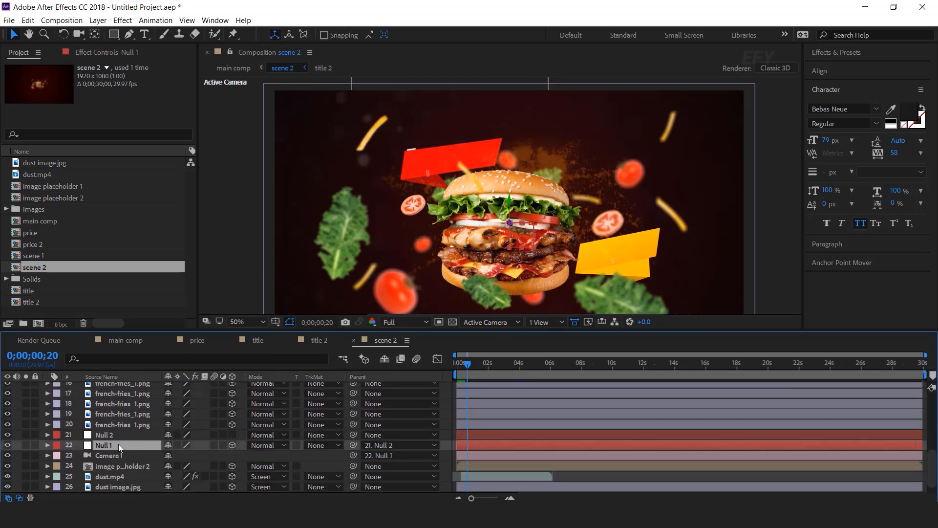
{"action": "key", "text": "p"}
{"action": "key", "text": "equal"}
{"action": "key", "text": "equal"}
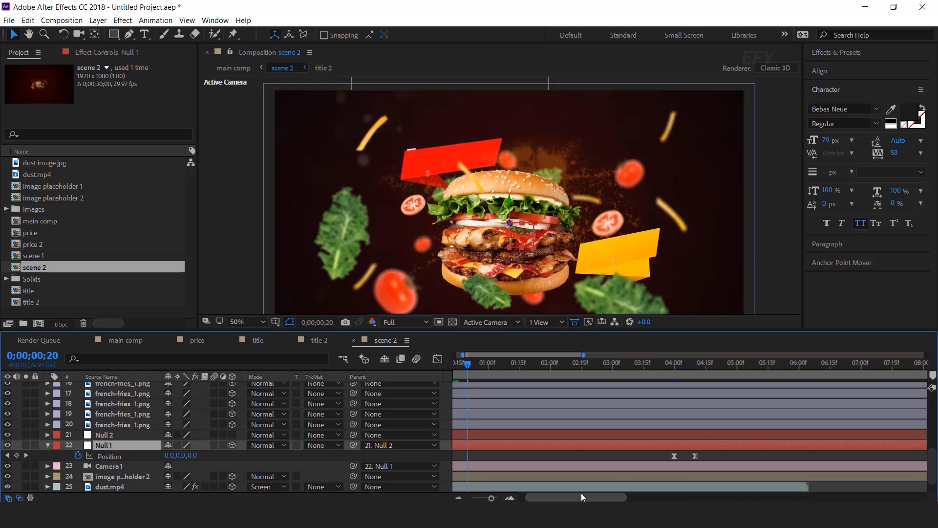
{"action": "left_click_drag", "start_coordinate": [581, 497], "coordinate": [562, 497]}
{"action": "left_click_drag", "start_coordinate": [471, 363], "coordinate": [453, 362]}
{"action": "left_click", "coordinate": [458, 455]}
{"action": "key", "text": "Delete"}
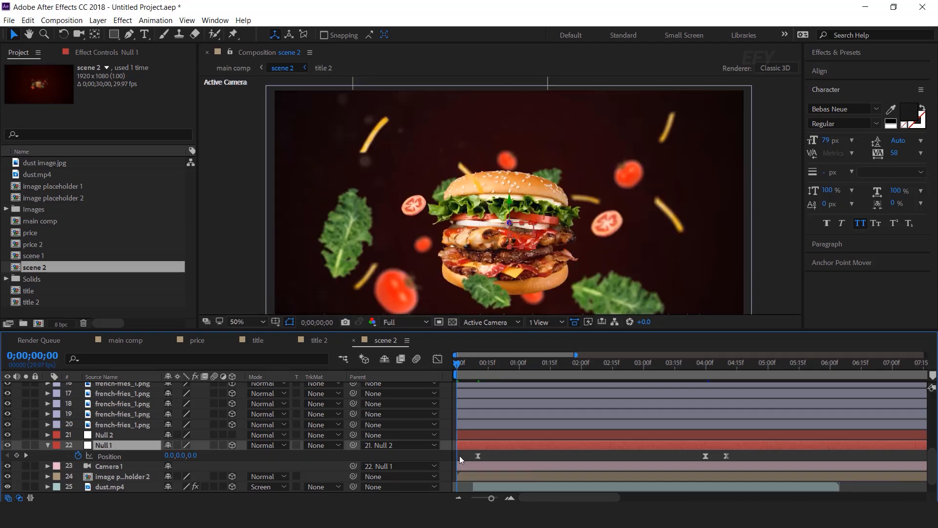
Set the Position of Null 1 at 0;00;00;00 to 0.0, 0.0, 1940.0 for a close-up start.
{"action": "left_click_drag", "start_coordinate": [194, 456], "coordinate": [767, 474]}
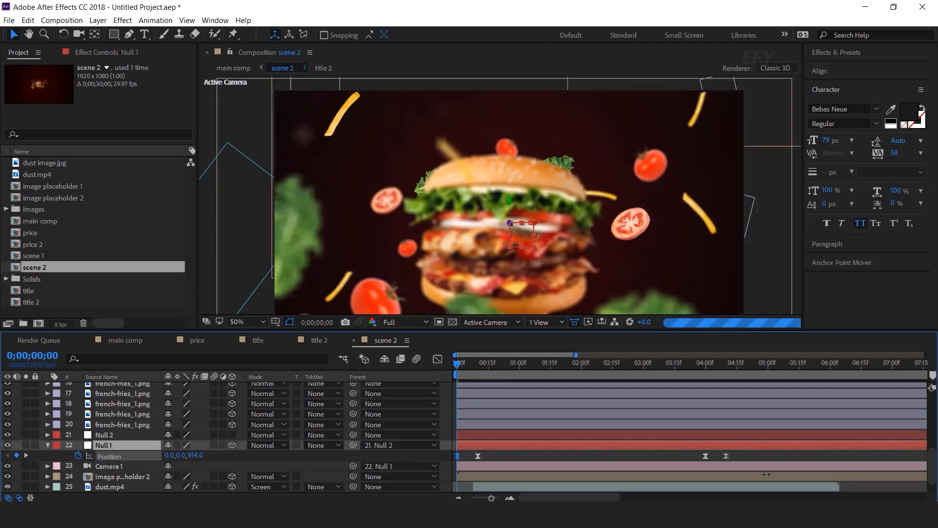
{"action": "scroll", "coordinate": [619, 236], "scroll_direction": "down", "scroll_amount": 2}
{"action": "left_click_drag", "start_coordinate": [619, 235], "coordinate": [612, 228]}
{"action": "left_click_drag", "start_coordinate": [195, 456], "coordinate": [850, 487]}
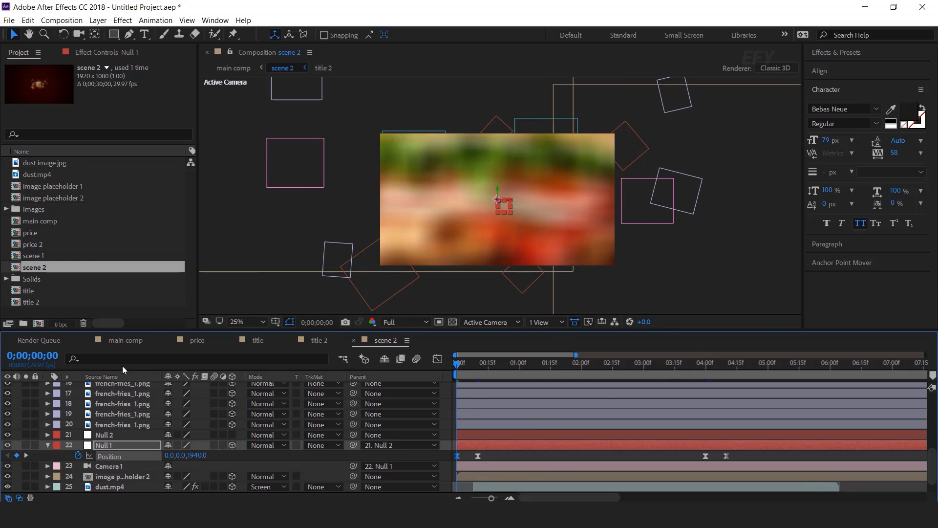
Open main comp, play it from the start and inspect the opening frames of the pizza scene.
{"action": "left_click", "coordinate": [128, 341]}
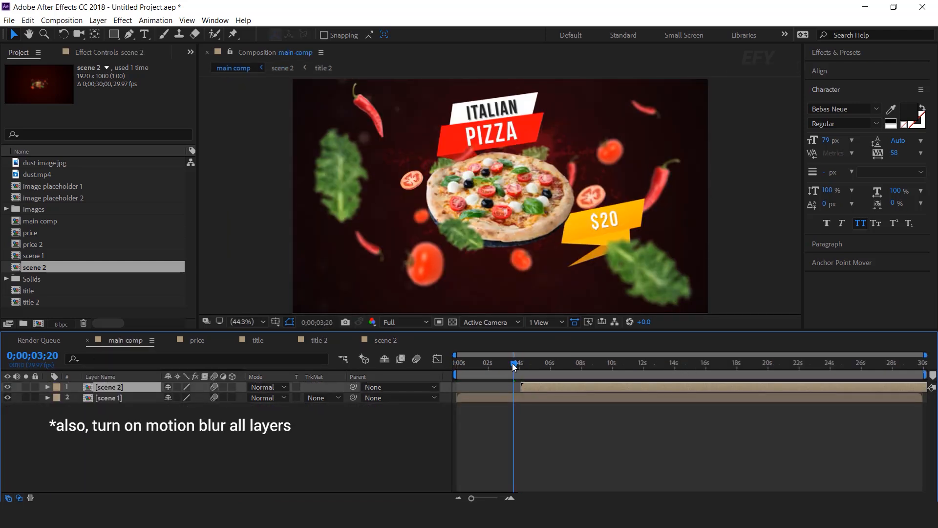
{"action": "left_click_drag", "start_coordinate": [509, 366], "coordinate": [457, 366]}
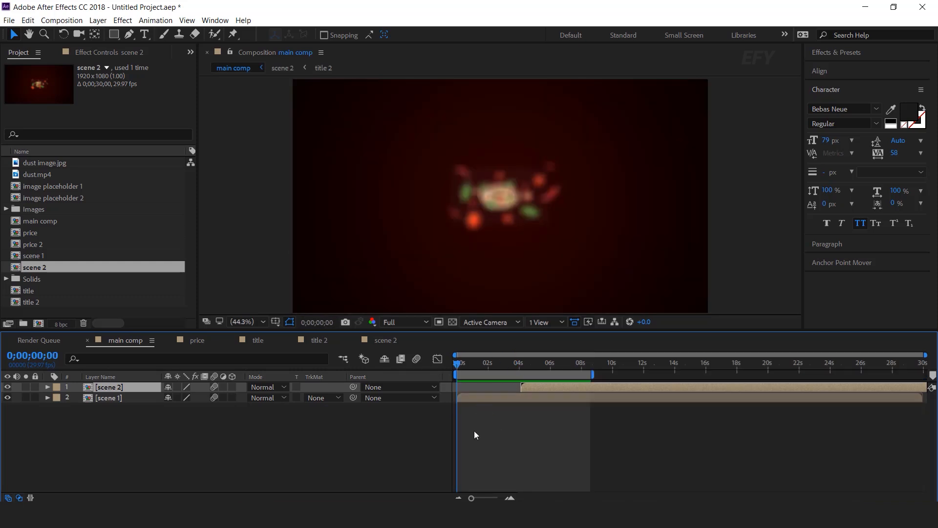
{"action": "key", "text": "space"}
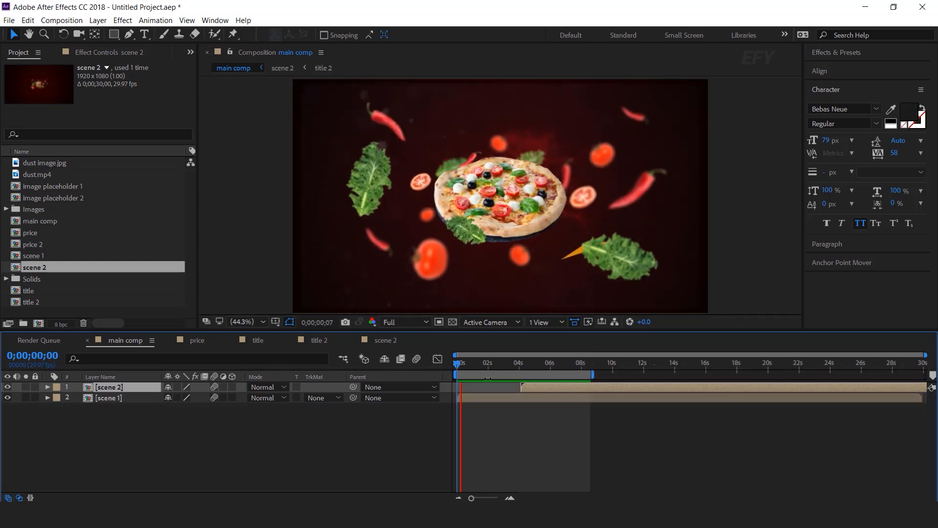
{"action": "left_click_drag", "start_coordinate": [459, 364], "coordinate": [461, 364]}
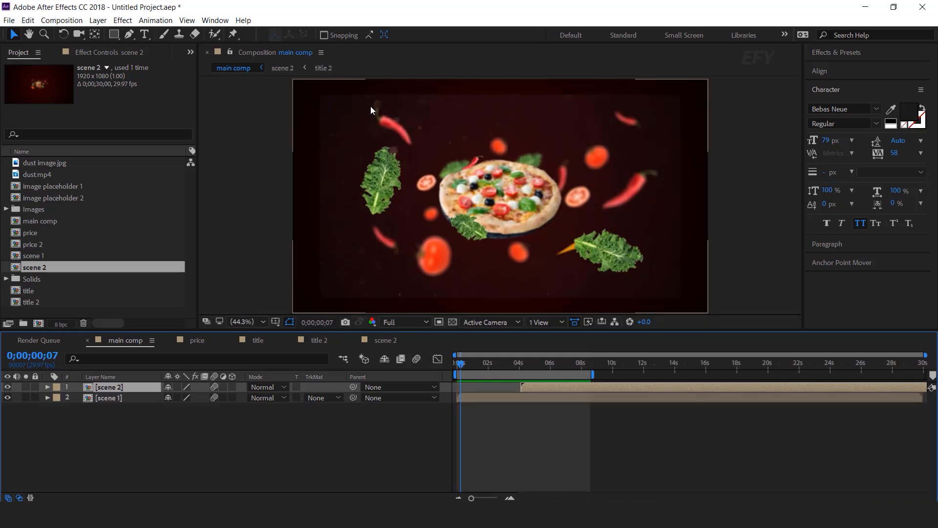
Open scene 1 and keyframe the Opacity of dust image.jpg from 0% at 0;00;00;05 to 30% at 0;00;00;10.
{"action": "double_click", "coordinate": [481, 396]}
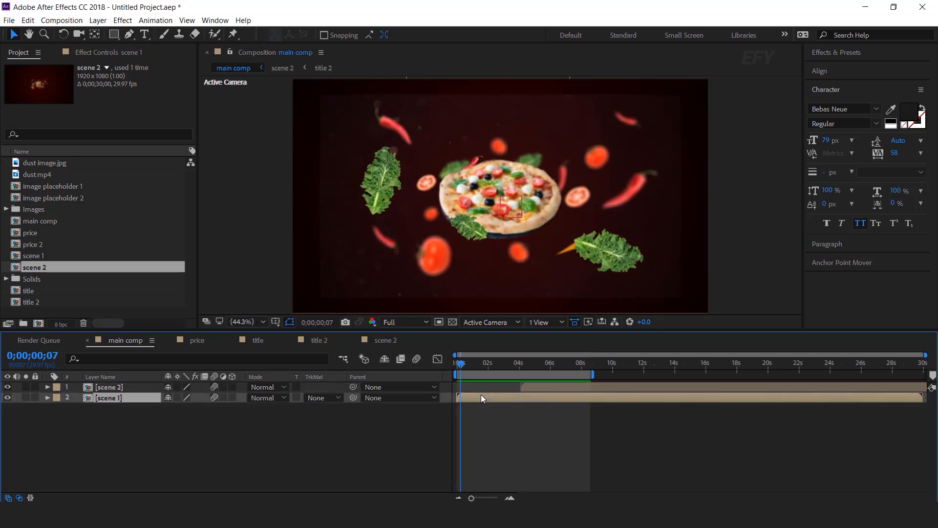
{"action": "scroll", "coordinate": [146, 476], "scroll_direction": "down", "scroll_amount": 8}
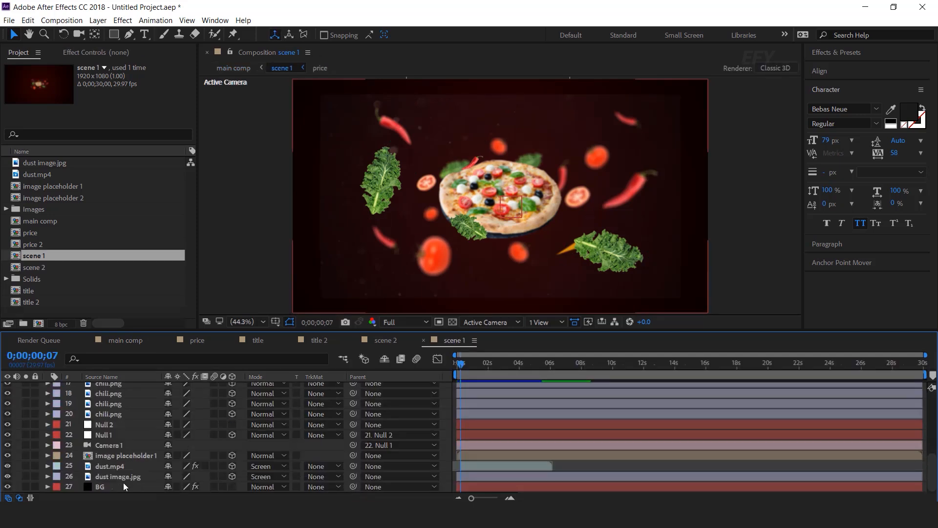
{"action": "left_click", "coordinate": [119, 479]}
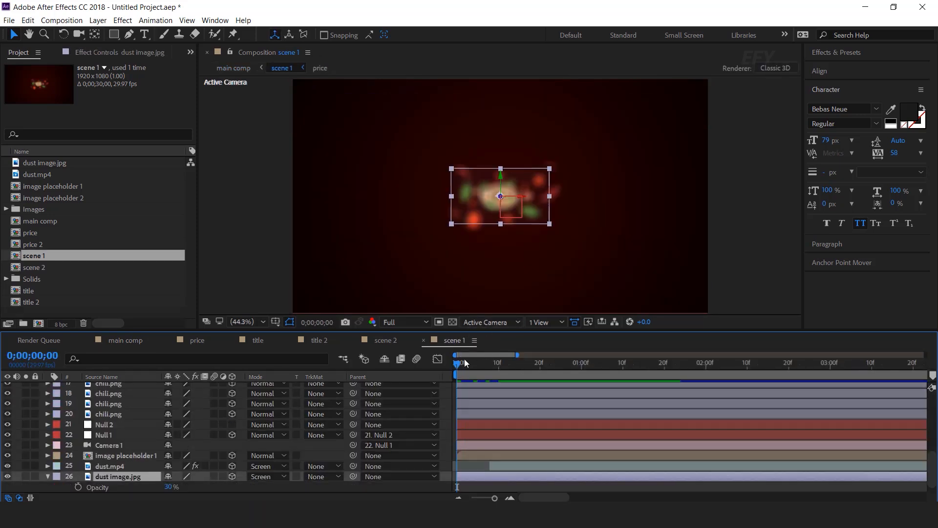
{"action": "left_click_drag", "start_coordinate": [456, 363], "coordinate": [475, 367]}
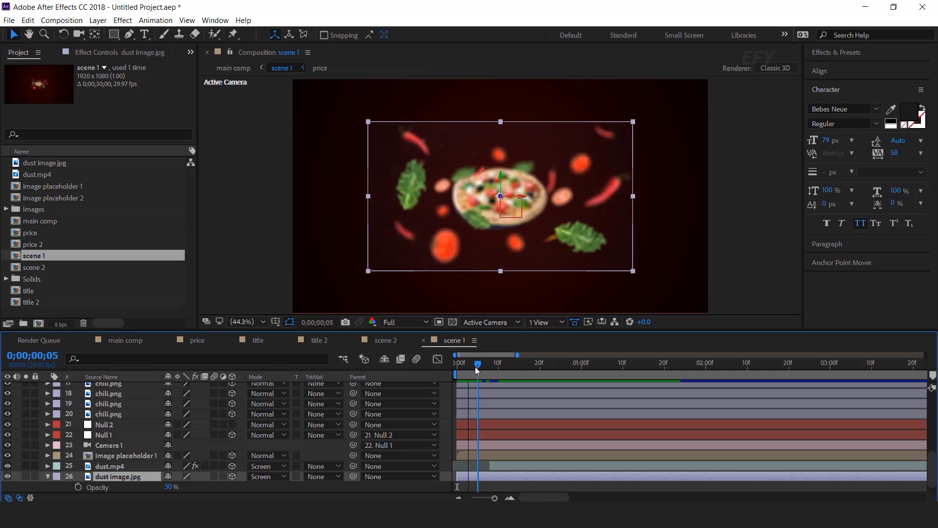
{"action": "left_click", "coordinate": [78, 487]}
{"action": "left_click_drag", "start_coordinate": [169, 487], "coordinate": [150, 487]}
{"action": "left_click_drag", "start_coordinate": [481, 366], "coordinate": [498, 367]}
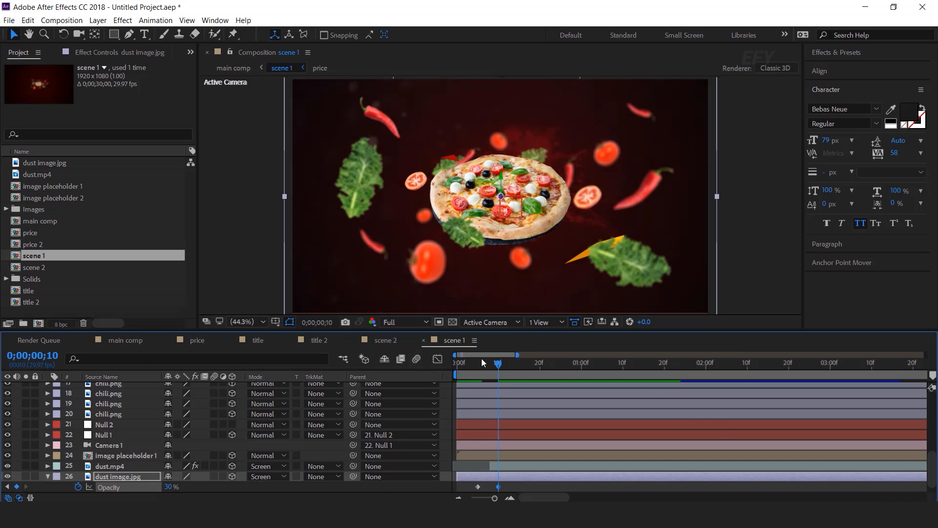
Shift both Opacity keyframes of dust image.jpg two frames later, play back the fade and collapse the layer.
{"action": "left_click", "coordinate": [465, 367]}
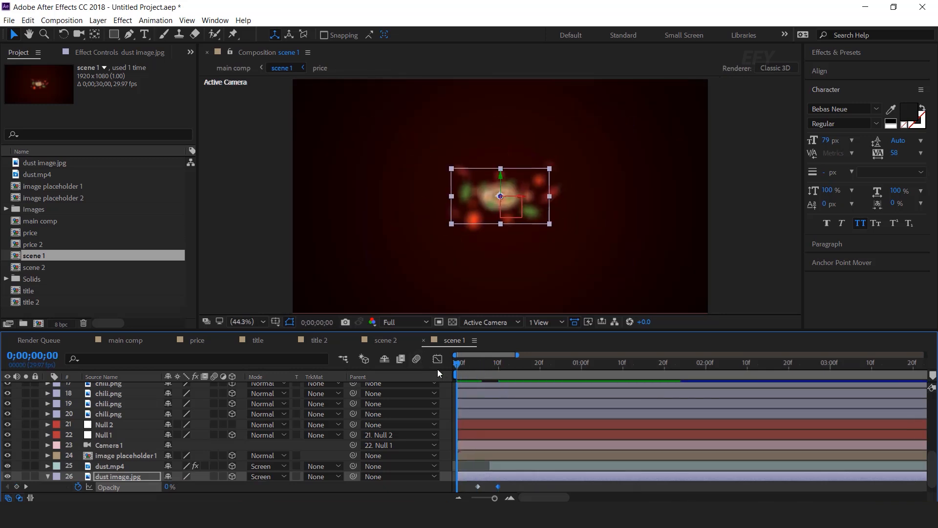
{"action": "key", "text": "space"}
{"action": "key", "text": "space"}
{"action": "mouse_move", "coordinate": [504, 490]}
{"action": "left_mouse_down"}
{"action": "mouse_move", "coordinate": [474, 484]}
{"action": "mouse_move", "coordinate": [506, 487]}
{"action": "left_mouse_up"}
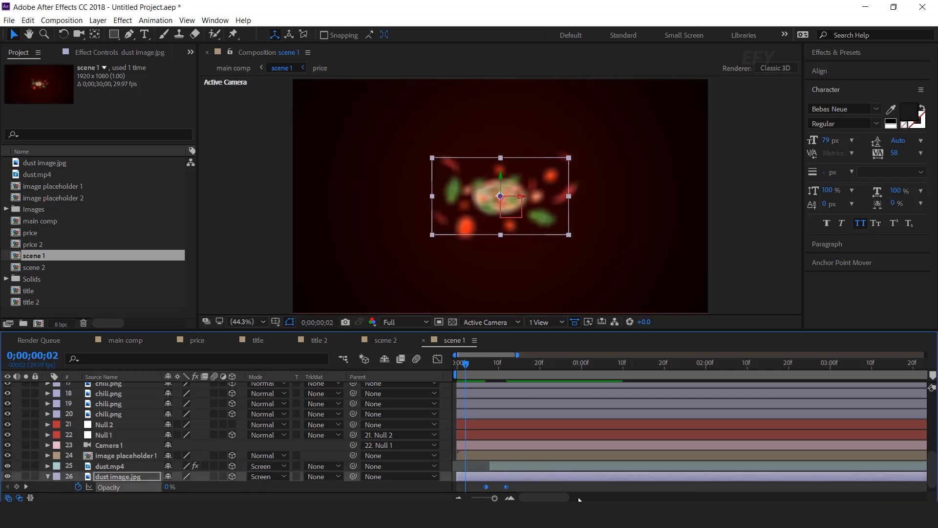
{"action": "key", "text": "space"}
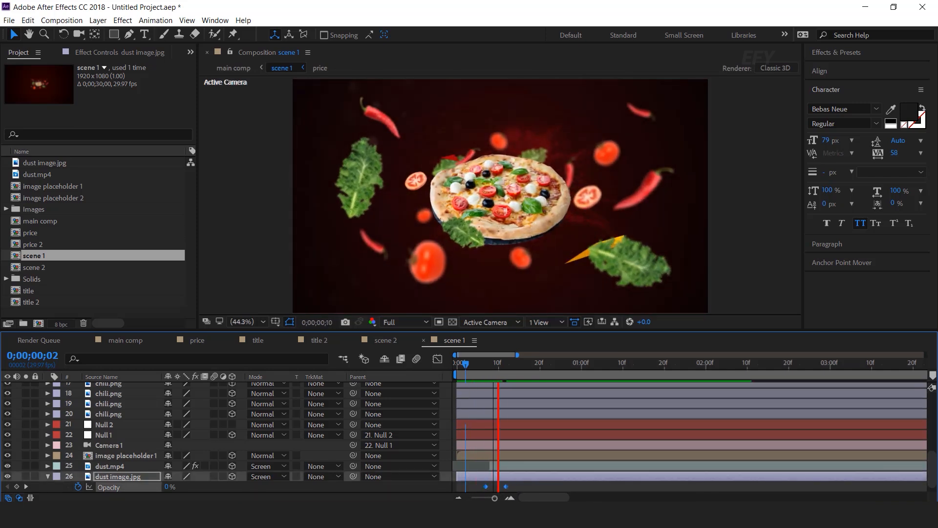
{"action": "left_click", "coordinate": [480, 361]}
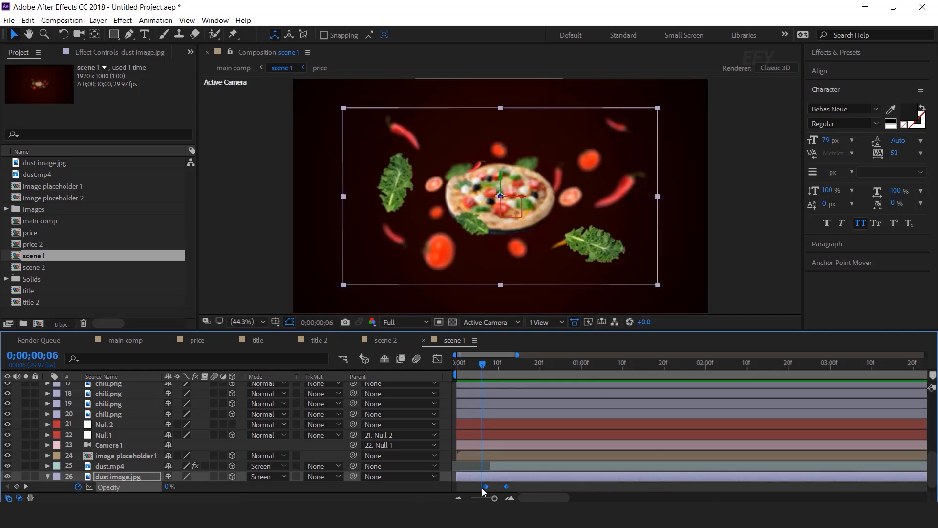
{"action": "key", "text": "space"}
{"action": "left_click", "coordinate": [47, 476]}
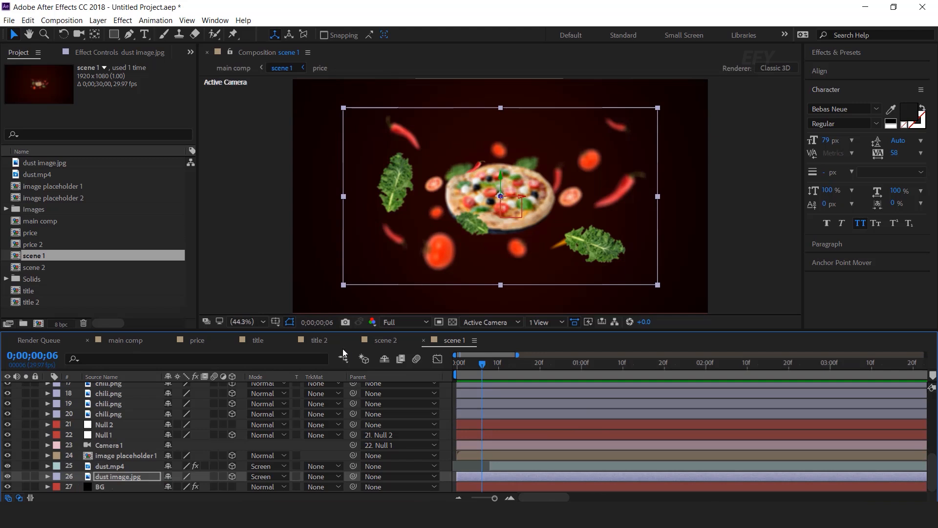
In scene 2, keyframe the Opacity of dust image.jpg from 1% at 0;00;00;02 to 30% at about 0;00;00;08.
{"action": "left_click", "coordinate": [387, 341]}
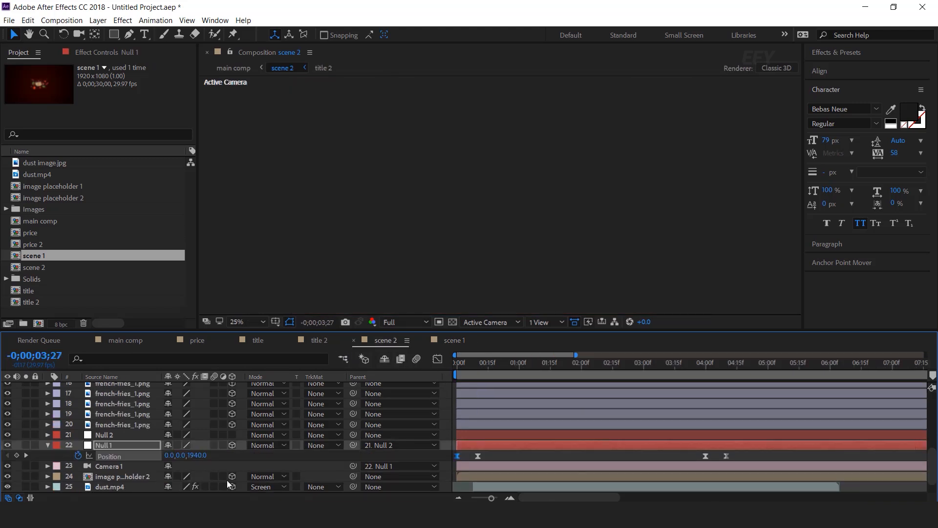
{"action": "scroll", "coordinate": [114, 481], "scroll_direction": "down", "scroll_amount": 1}
{"action": "left_click", "coordinate": [115, 478]}
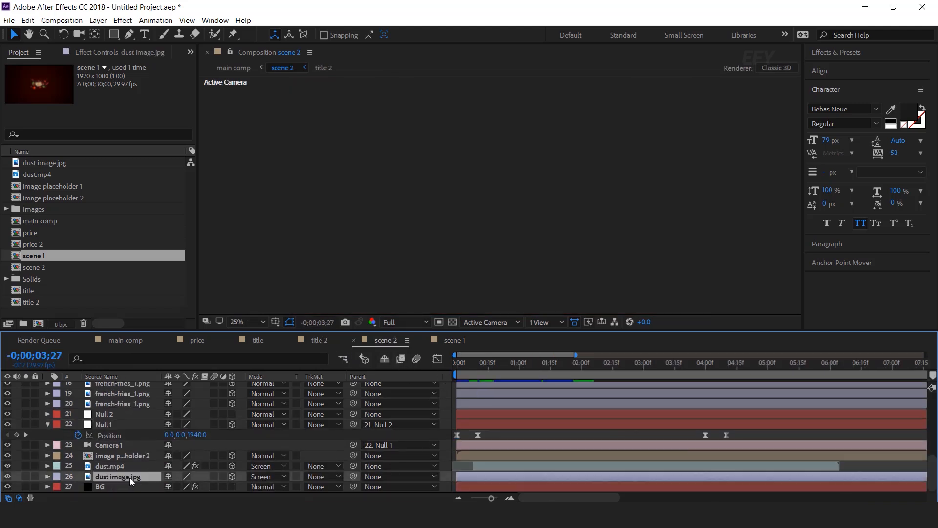
{"action": "key", "text": "t"}
{"action": "key", "text": "space"}
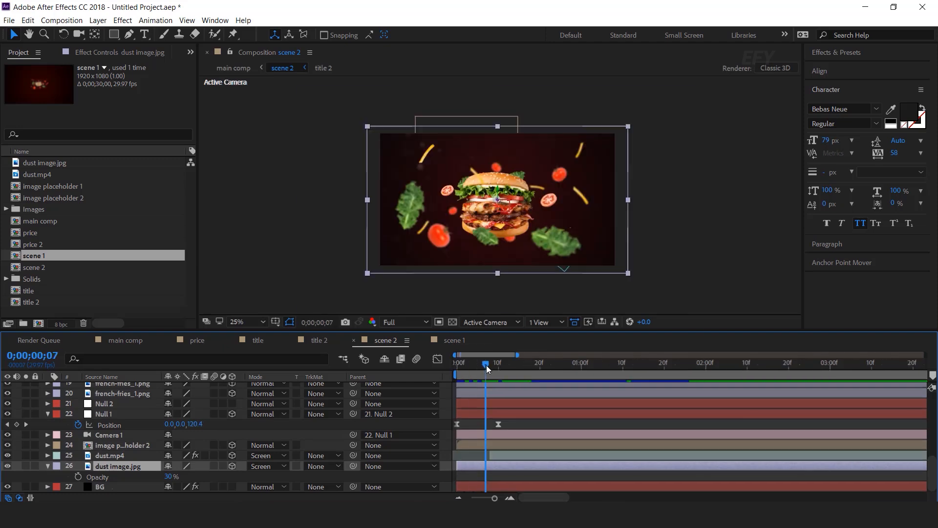
{"action": "left_click", "coordinate": [78, 477]}
{"action": "left_click", "coordinate": [480, 365]}
{"action": "scroll", "coordinate": [635, 222], "scroll_direction": "up", "scroll_amount": 2}
{"action": "key", "text": "space"}
{"action": "key", "text": "Home"}
{"action": "key", "text": "space"}
{"action": "left_click", "coordinate": [466, 365]}
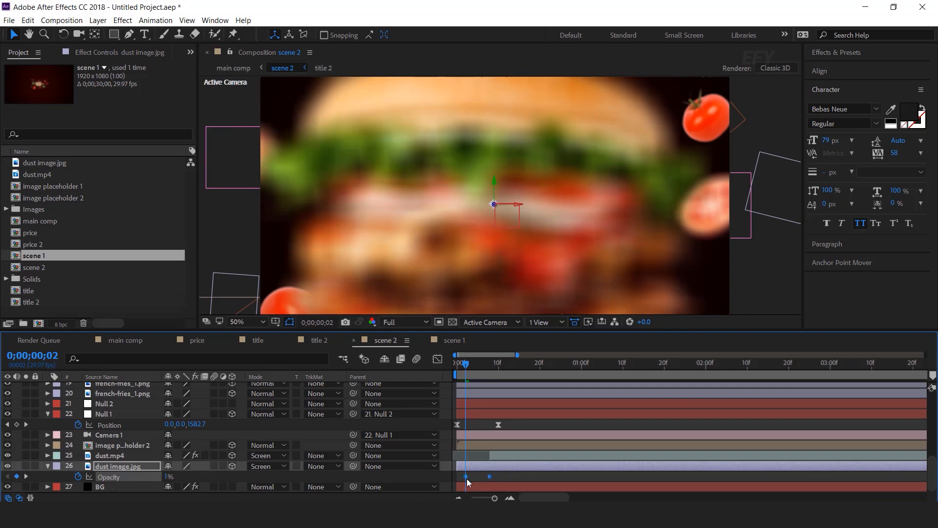
Play scene 2 from the start to check the camera move and the dust fade-in.
{"action": "key", "text": "space"}
{"action": "key", "text": "space"}
{"action": "key", "text": "Home"}
{"action": "key", "text": "space"}
{"action": "key", "text": "minus"}
{"action": "key", "text": "minus"}
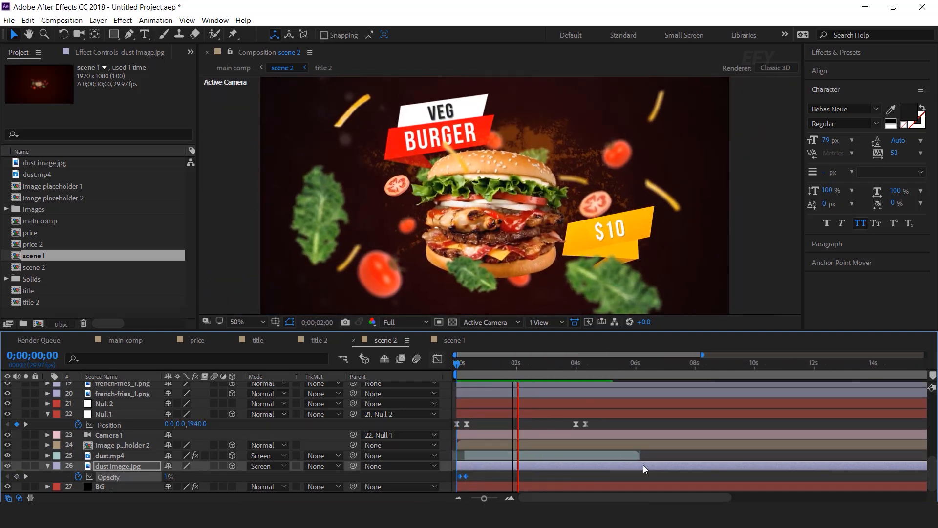
{"action": "left_click", "coordinate": [599, 365]}
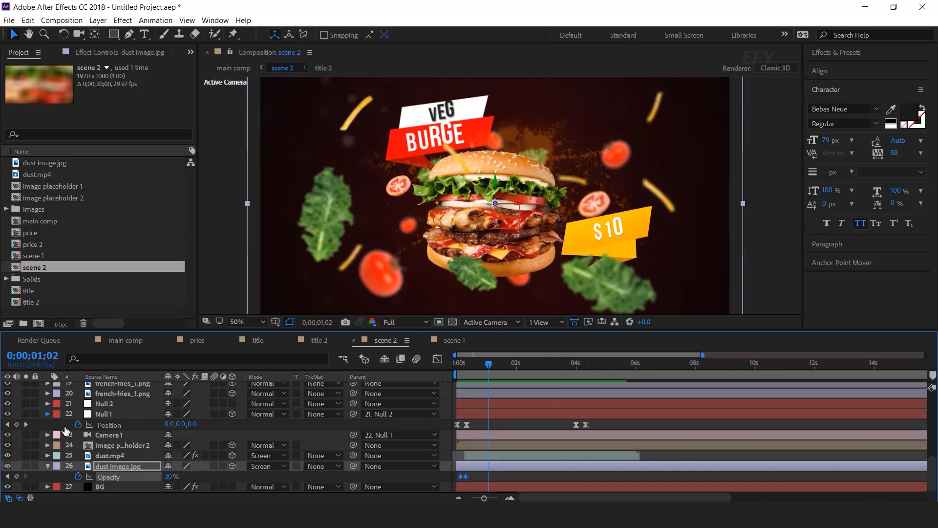
Collapse Null 1 and set the Gradient Ramp start color of the BG layer to dark grey 1F1F1F.
{"action": "left_click", "coordinate": [48, 414]}
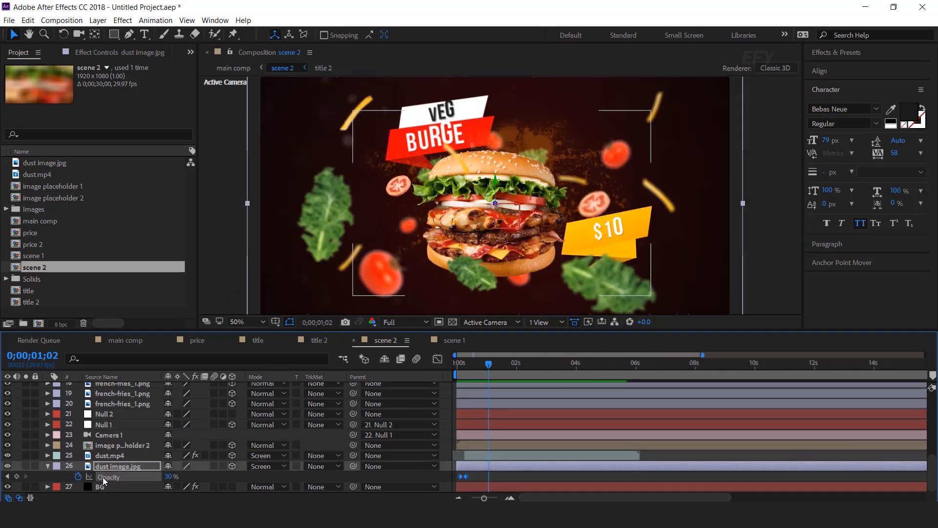
{"action": "left_click", "coordinate": [106, 487]}
{"action": "left_click", "coordinate": [124, 54]}
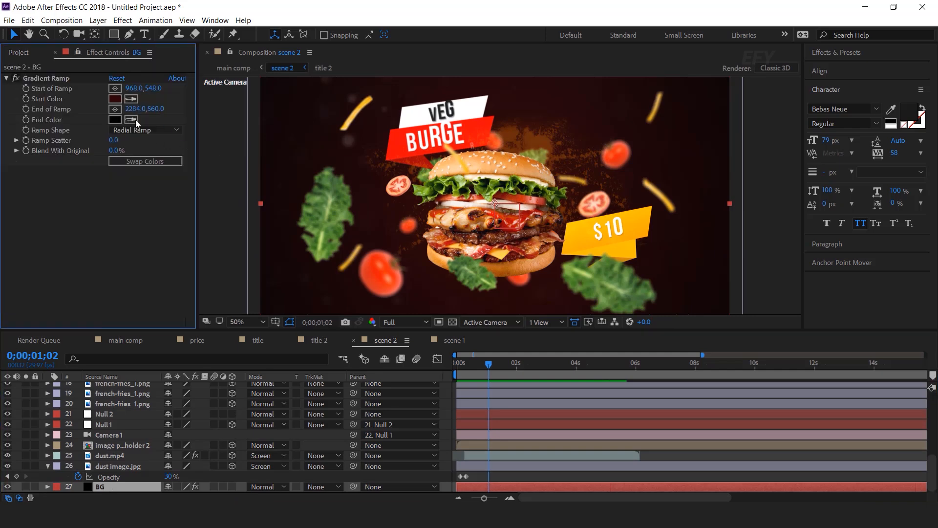
{"action": "left_click", "coordinate": [118, 102]}
{"action": "mouse_move", "coordinate": [117, 100]}
{"action": "left_mouse_down"}
{"action": "mouse_move", "coordinate": [57, 151]}
{"action": "mouse_move", "coordinate": [32, 213]}
{"action": "left_mouse_up"}
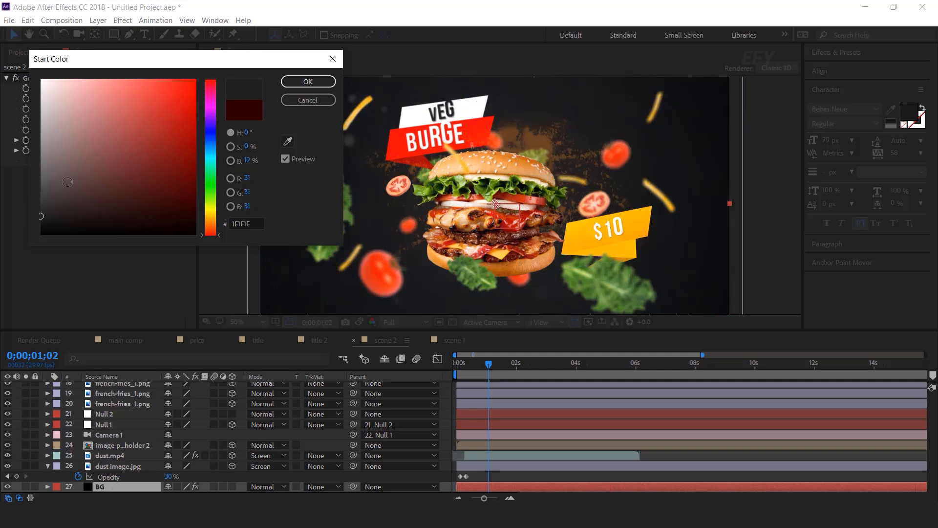
{"action": "left_click", "coordinate": [302, 84]}
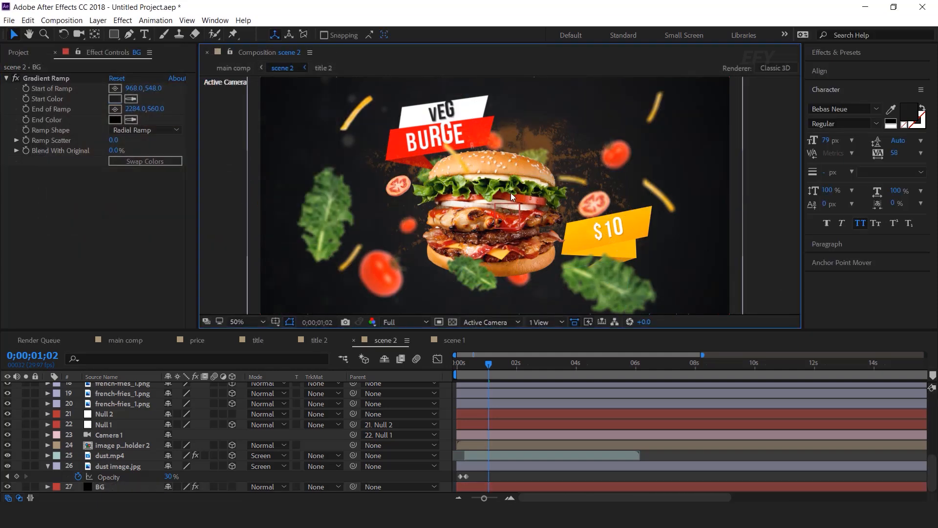
Return to main comp and play the whole promo from 0;00;00;00.
{"action": "left_click", "coordinate": [120, 341]}
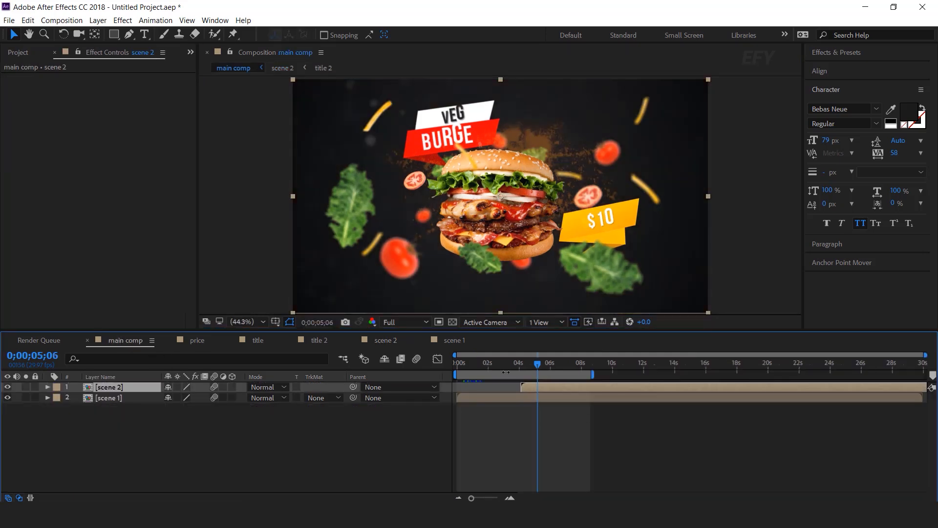
{"action": "left_click_drag", "start_coordinate": [486, 362], "coordinate": [413, 373]}
{"action": "key", "text": "space"}
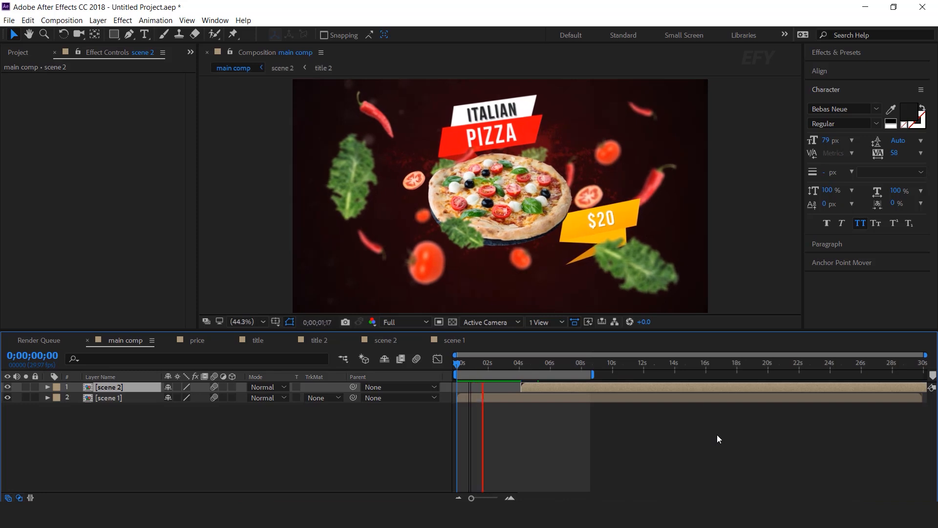